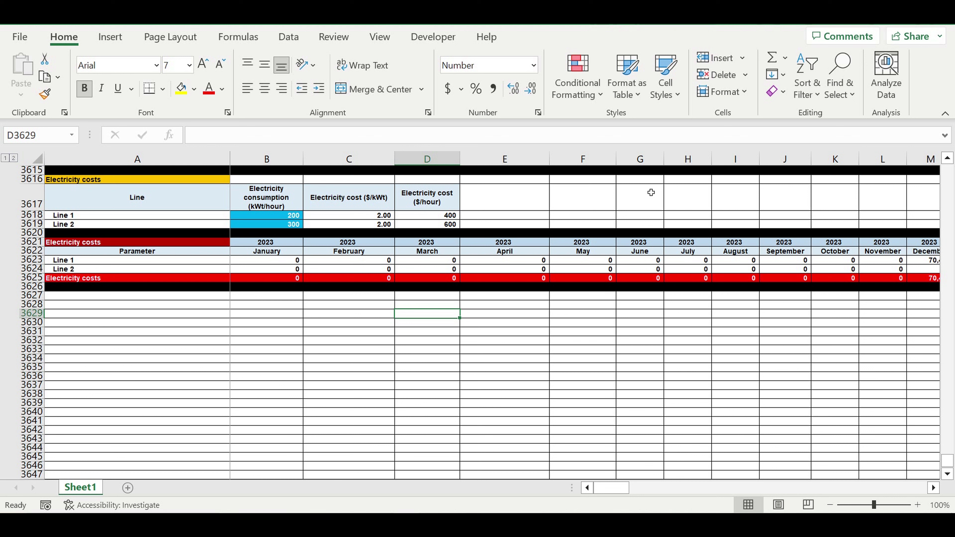
# - Enter the section title "Direct expenses linked to raw materials" in cell A3627 below the electricity costs block
pyautogui.click(135, 299)
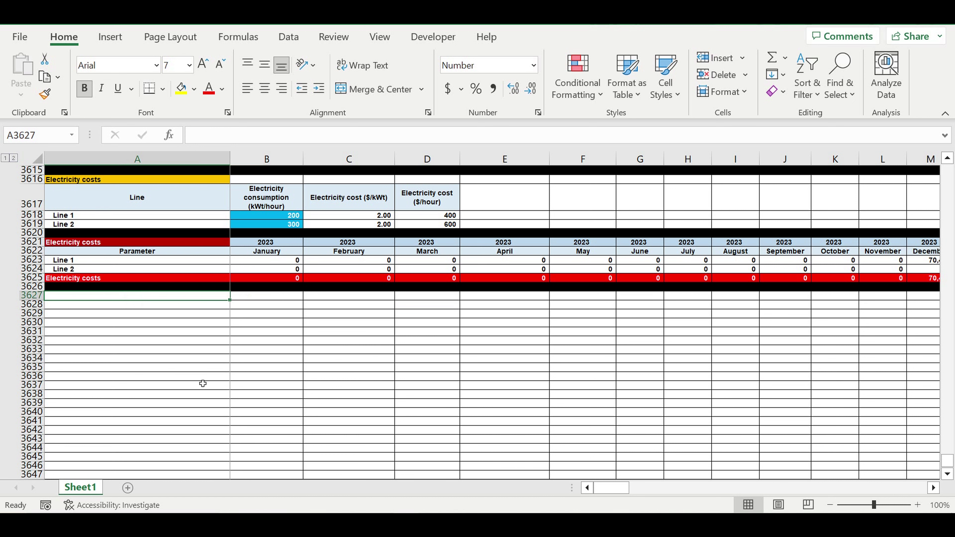
pyautogui.write('Direct expenses li')
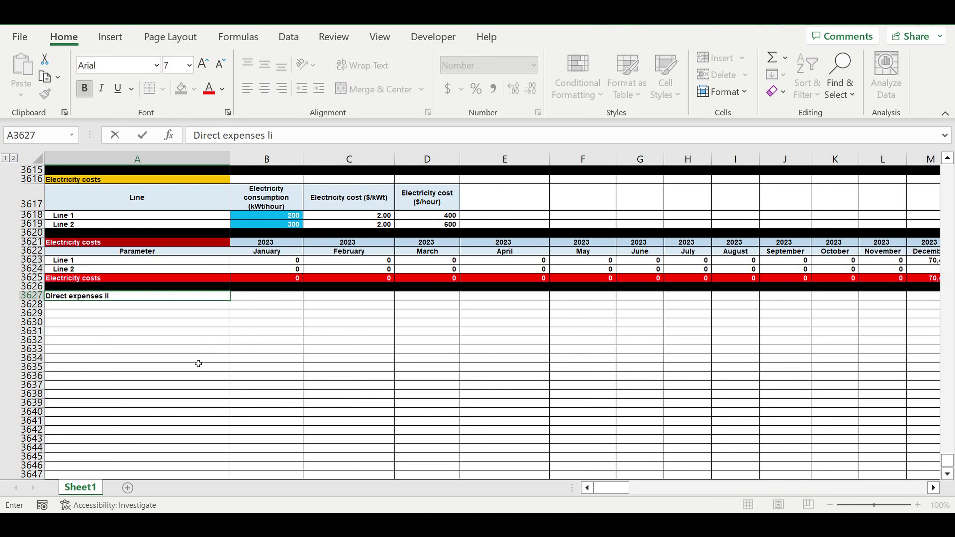
pyautogui.write('nked to raw mater')
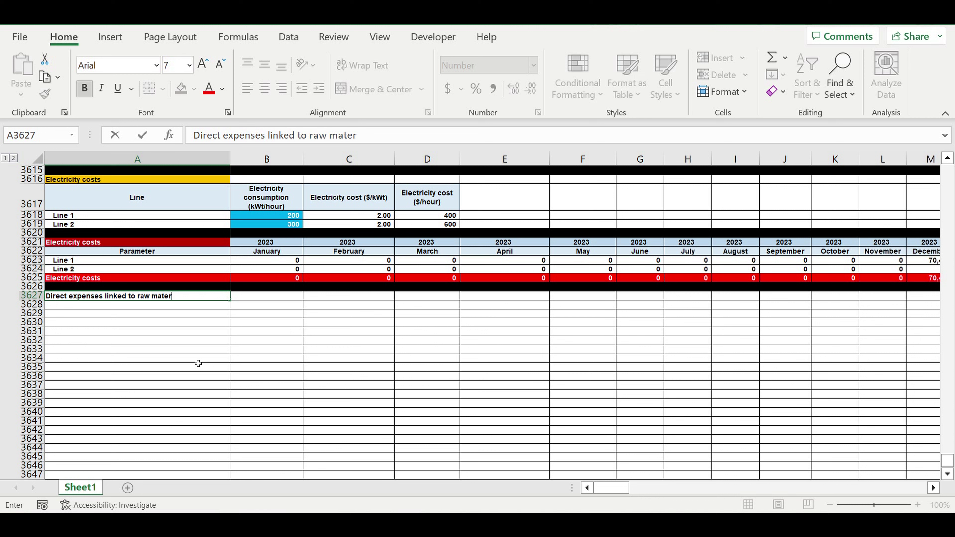
pyautogui.write('ials')
pyautogui.press('Return')
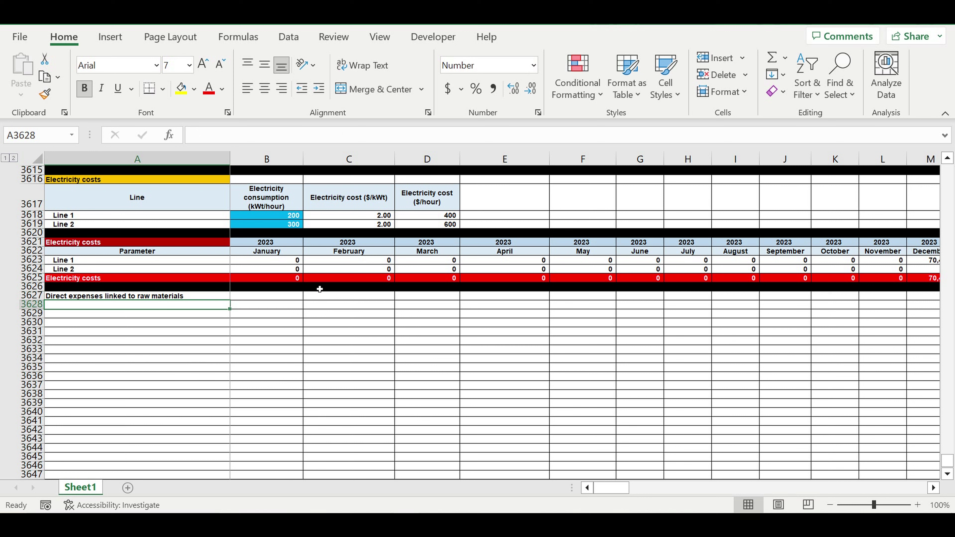
# - Format the section title in A3627 with a purple fill and white font
pyautogui.click(207, 293)
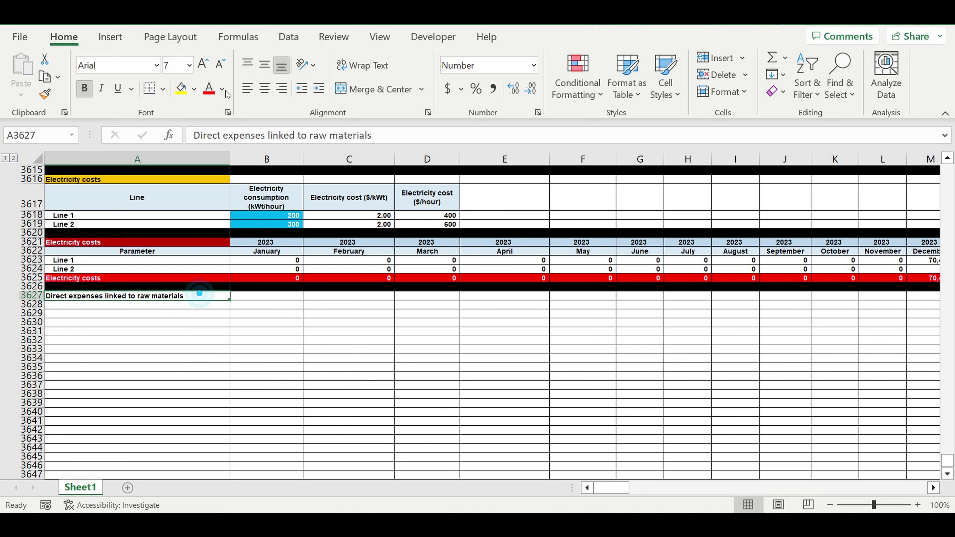
pyautogui.click(194, 91)
pyautogui.click(296, 229)
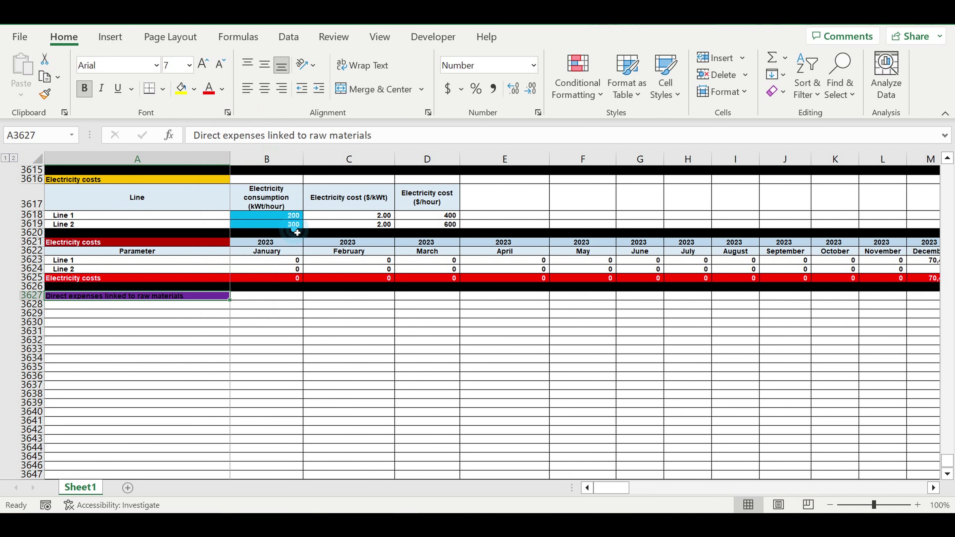
pyautogui.click(222, 89)
pyautogui.click(209, 150)
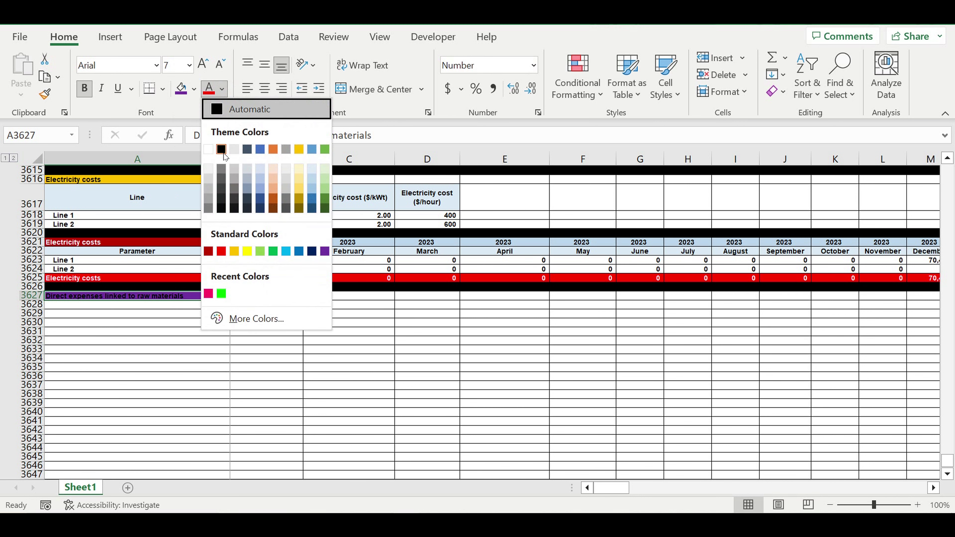
pyautogui.click(210, 151)
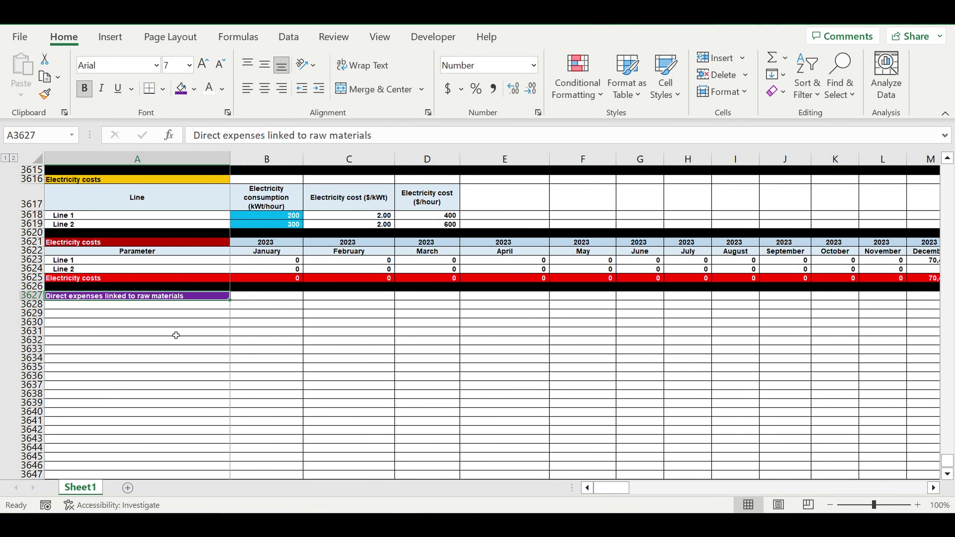
# - Enter the column header "Direct cost item name" in cell A3628
pyautogui.click(181, 318)
pyautogui.click(180, 303)
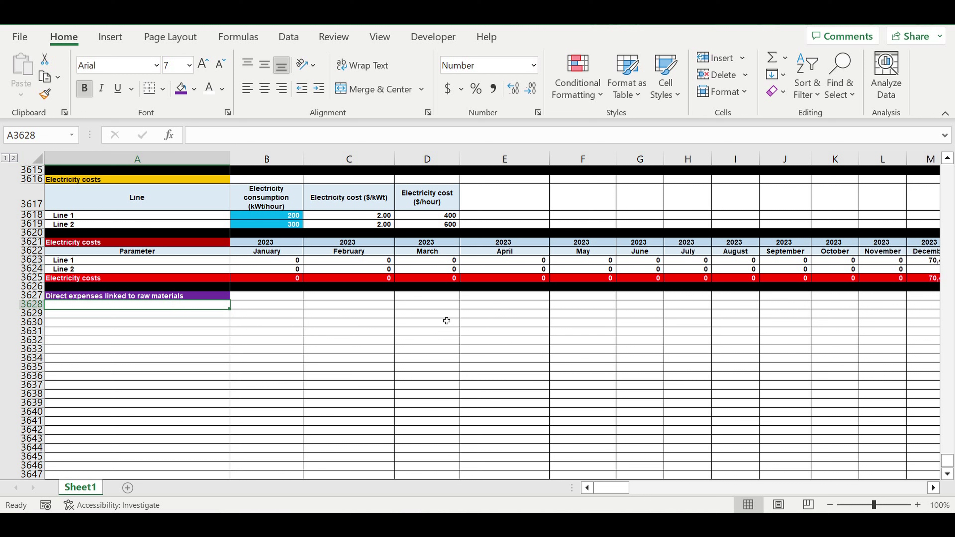
pyautogui.write('Direct')
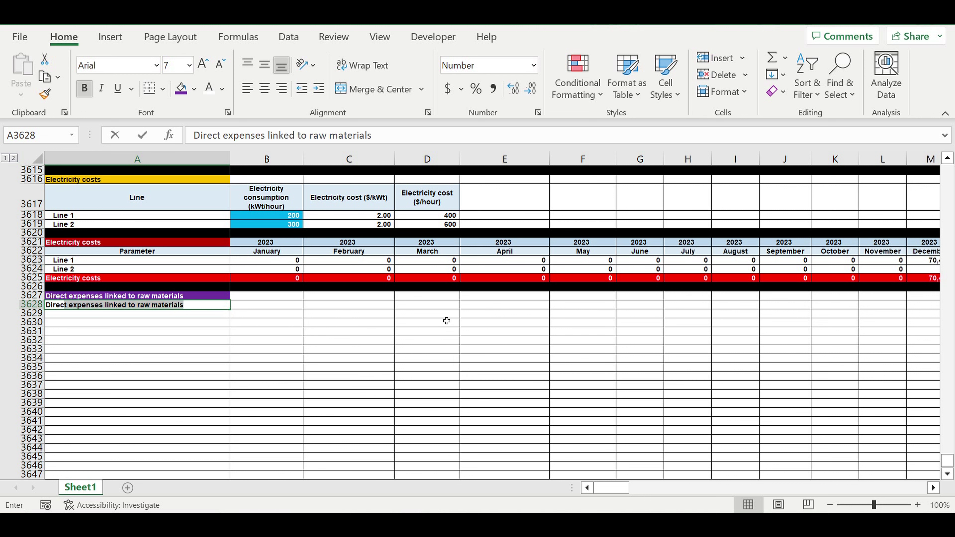
pyautogui.write(' cos')
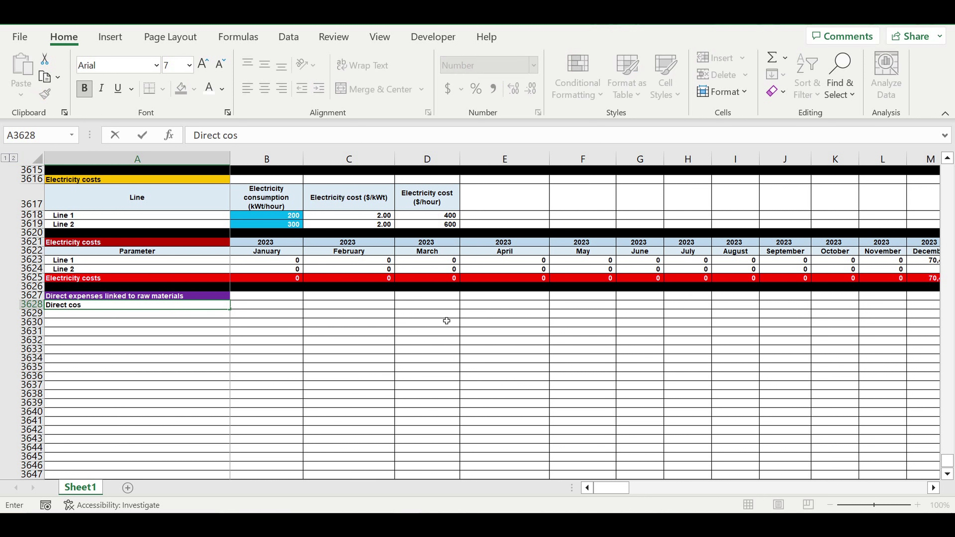
pyautogui.write('t item name')
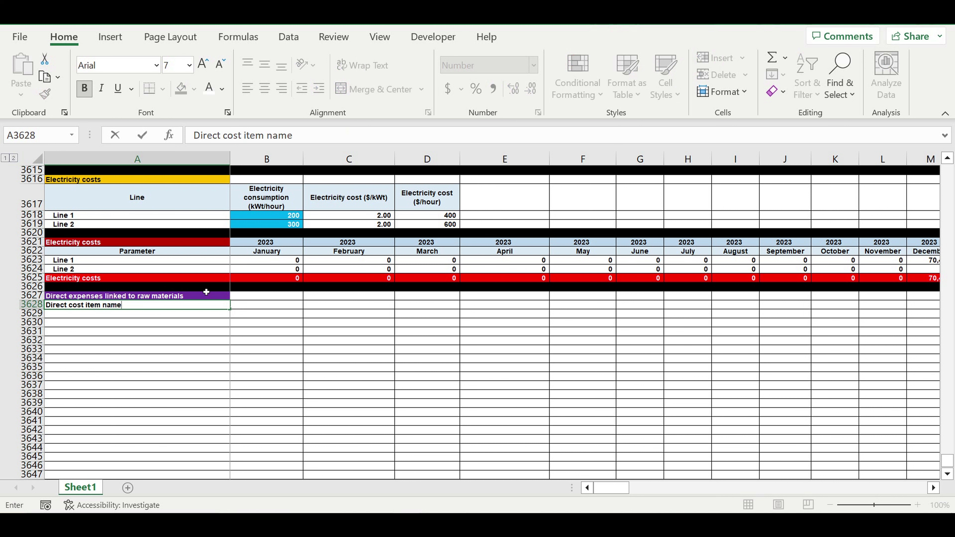
pyautogui.hotkey('ctrl', 'Return')
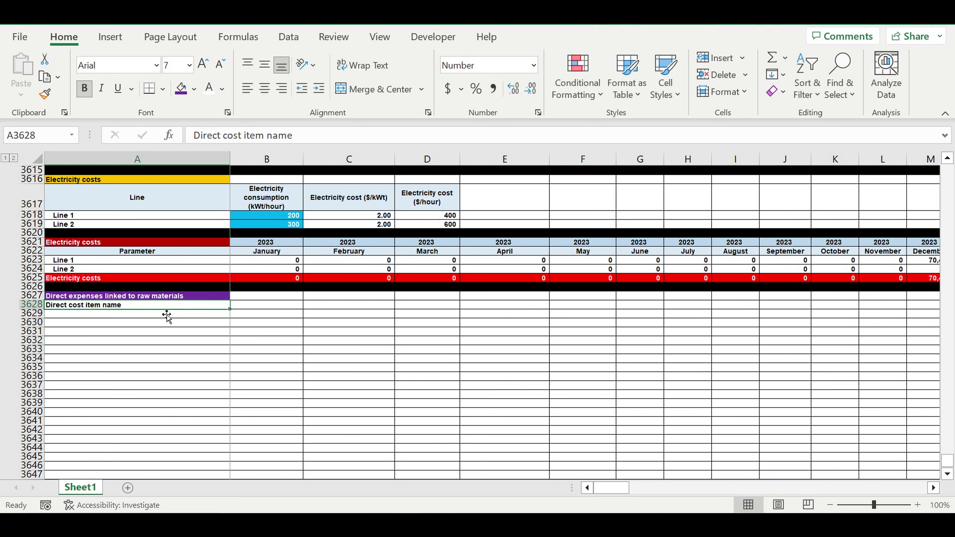
# - Copy the header text down to A3629 and edit it to "Direct cost item linked to raw materials name 1"
pyautogui.moveTo(235, 313); pyautogui.dragTo(234, 318)
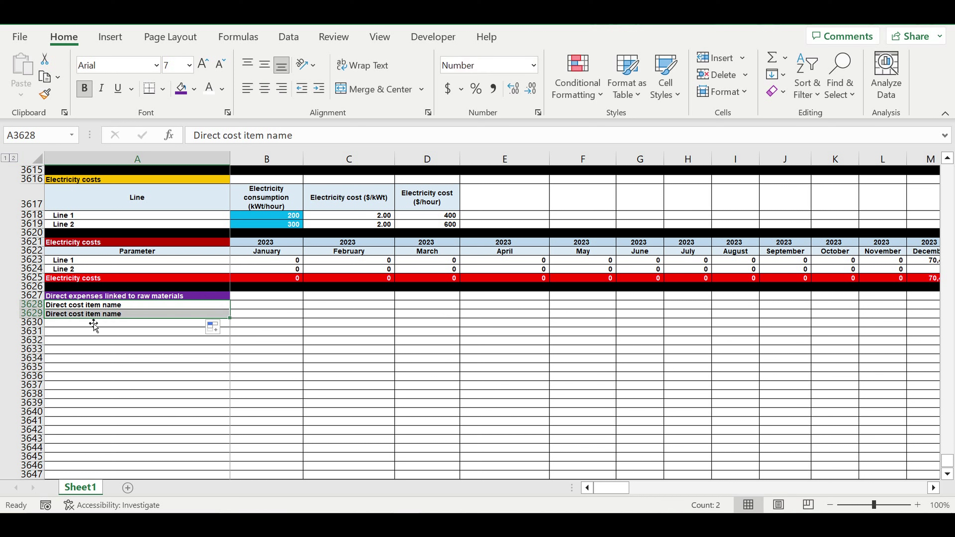
pyautogui.press('Down')
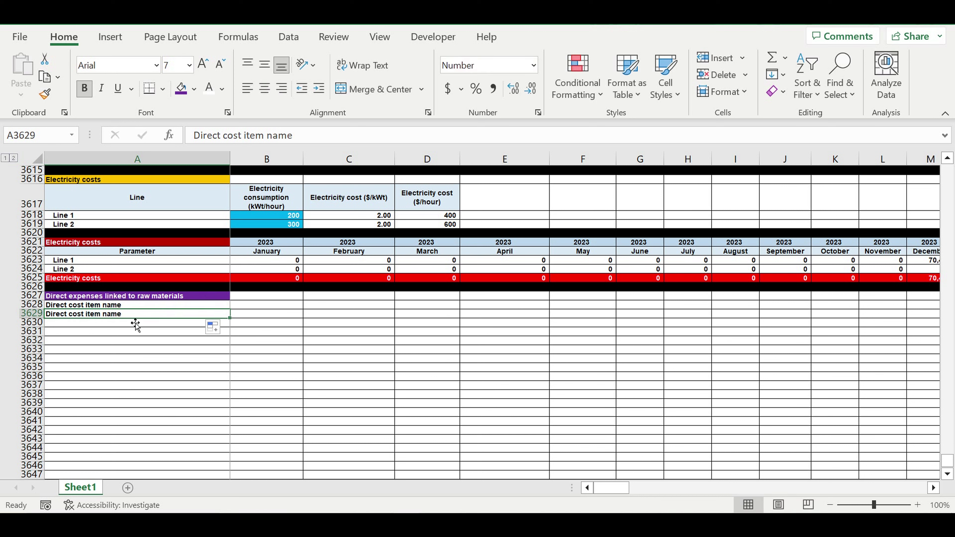
pyautogui.doubleClick(106, 316)
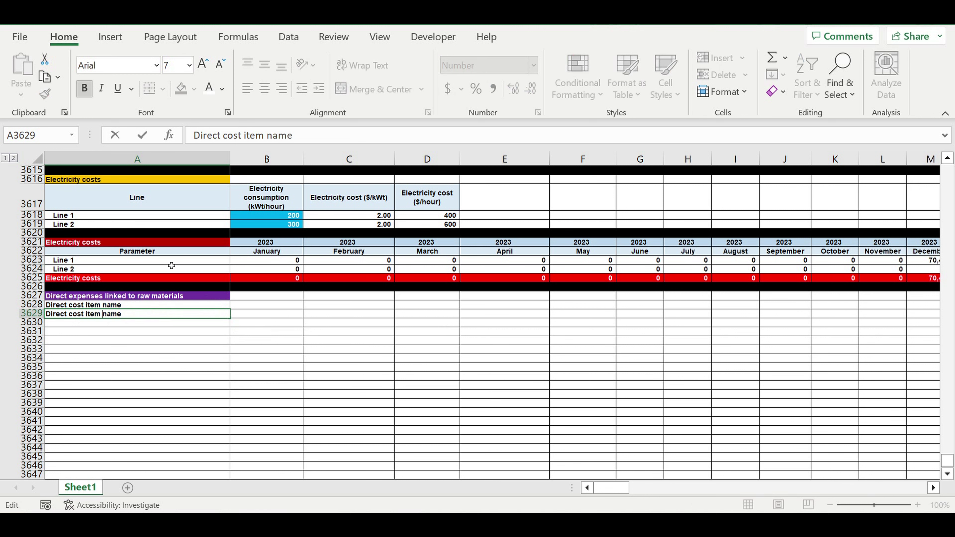
pyautogui.write('linked to raw')
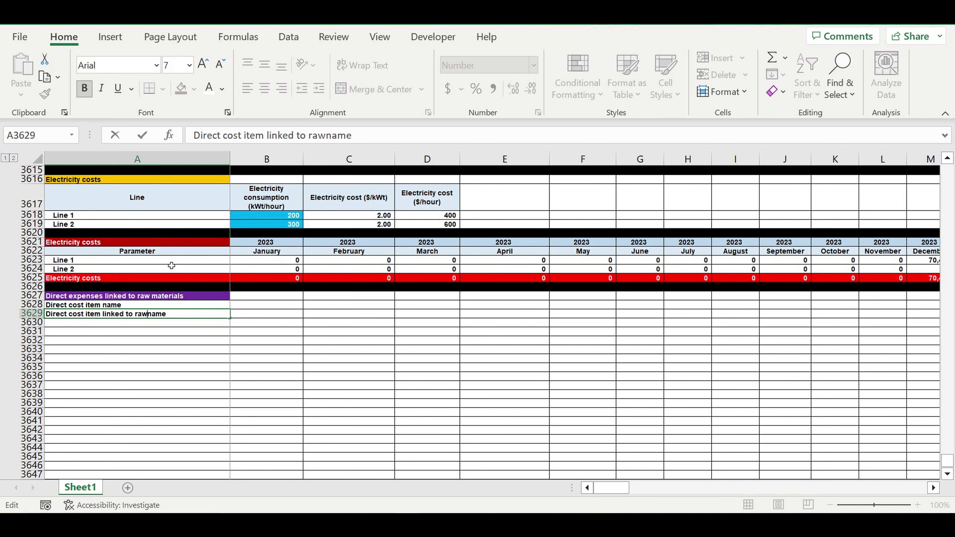
pyautogui.write(' materials')
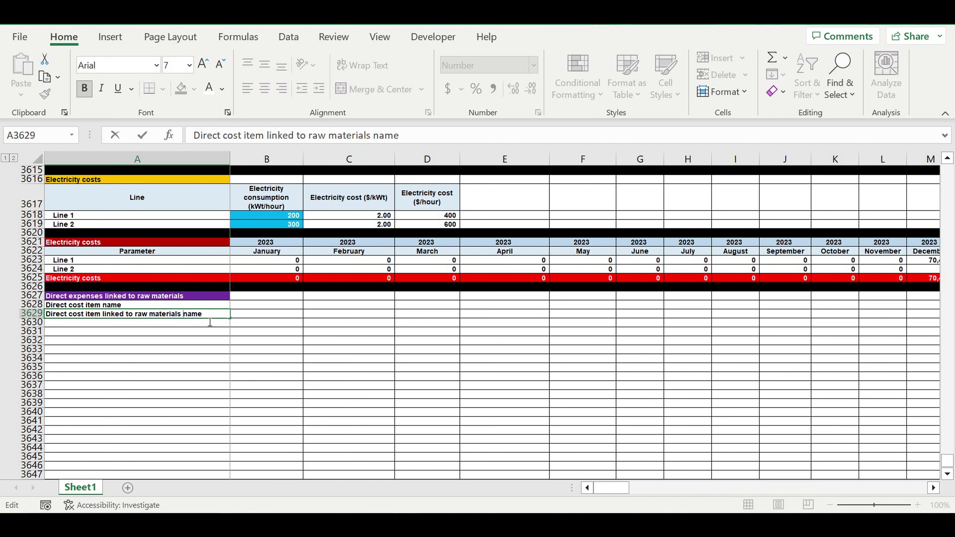
pyautogui.click(212, 314)
pyautogui.write('1')
pyautogui.click(211, 342)
# - Fill the numbered item name from A3629 down to A3653 to create items 1 through 25
pyautogui.click(189, 315)
pyautogui.moveTo(230, 318); pyautogui.dragTo(227, 429)
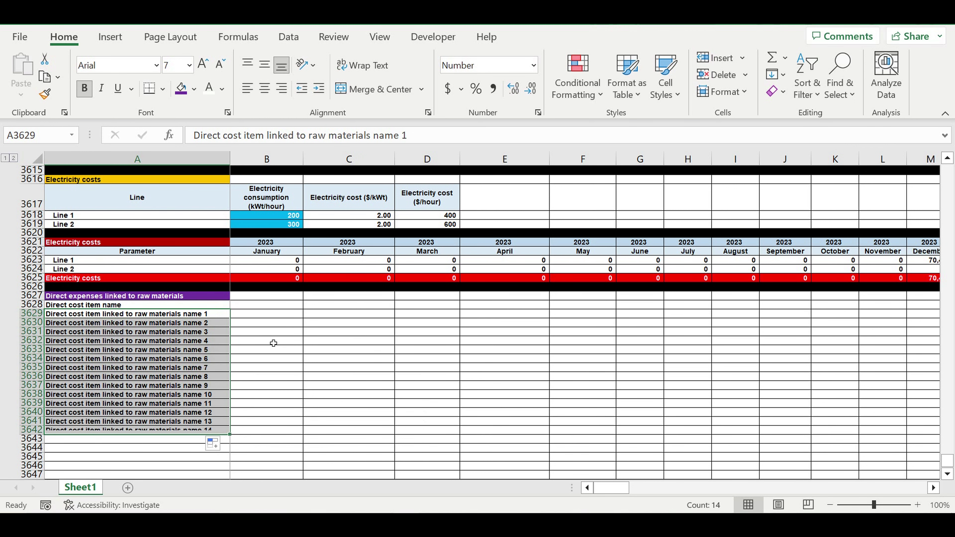
pyautogui.scroll(-4, 263, 327)
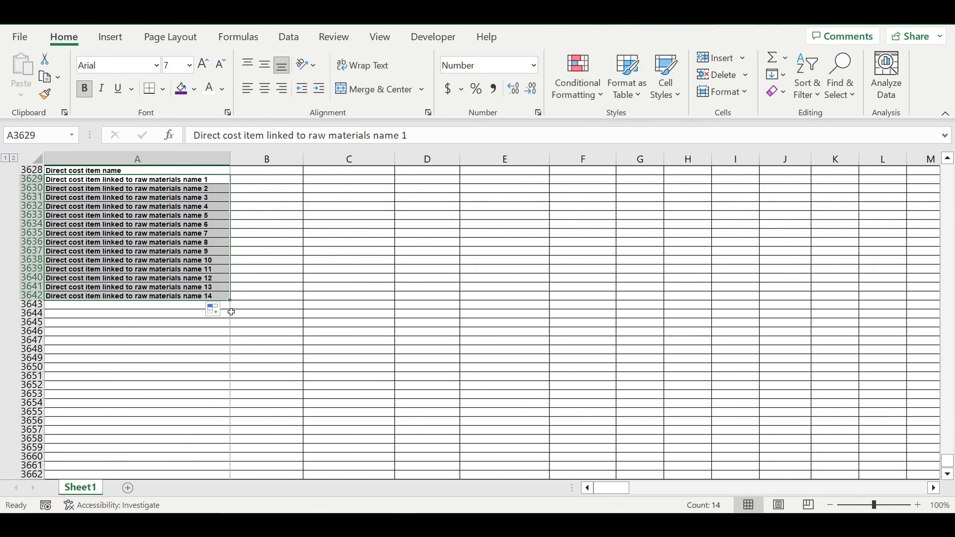
pyautogui.moveTo(230, 300); pyautogui.dragTo(245, 368)
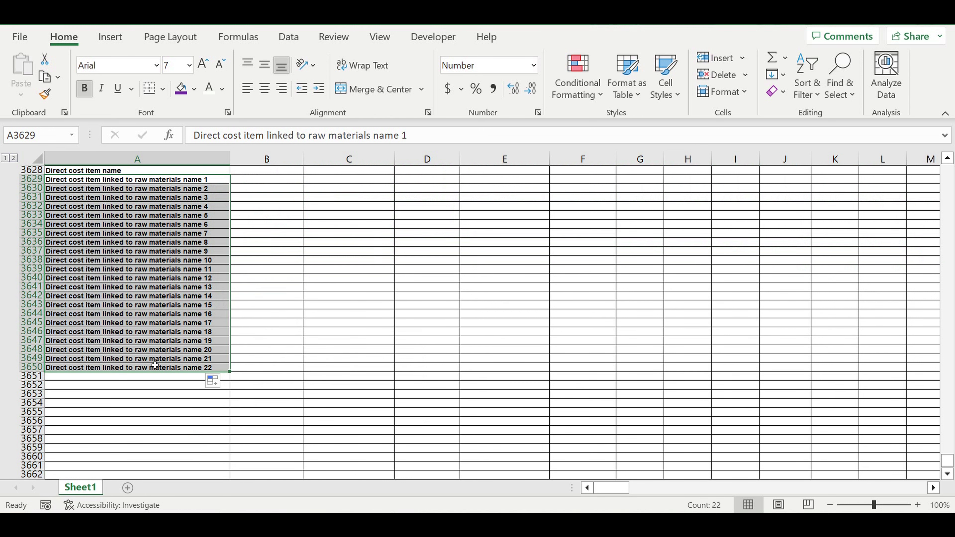
pyautogui.moveTo(234, 376); pyautogui.dragTo(294, 394)
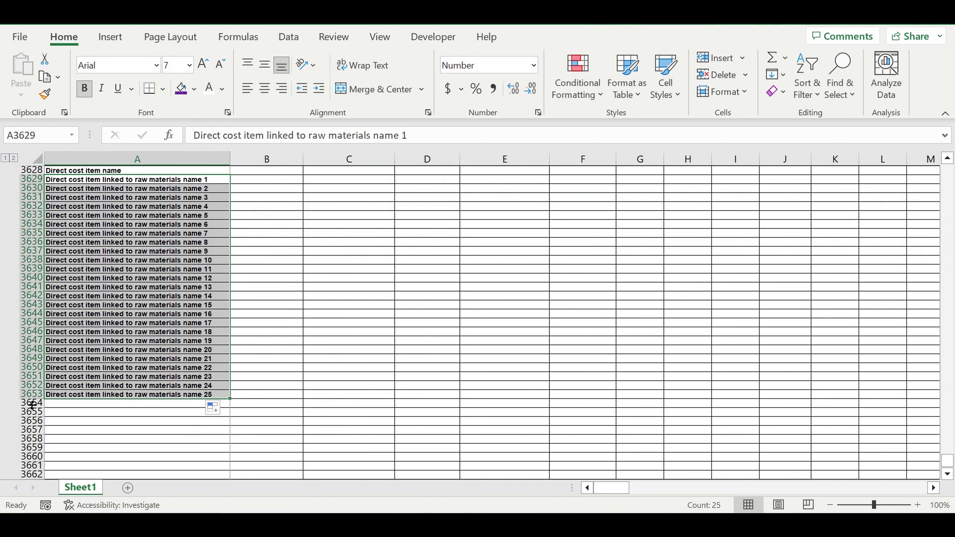
# - Fill the entire row 3654 below the item list with black as a section divider
pyautogui.click(41, 403)
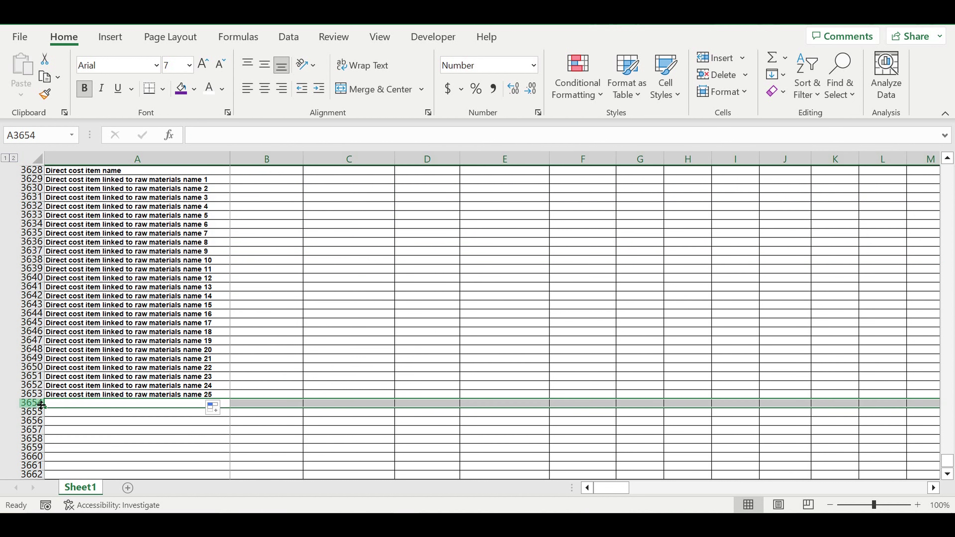
pyautogui.click(194, 88)
pyautogui.click(193, 127)
pyautogui.click(311, 260)
# - Center the "Direct cost item name" header in A3628 and give it a pale blue fill
pyautogui.scroll(2, 149, 203)
pyautogui.click(149, 202)
pyautogui.press('Down')
pyautogui.press('Down')
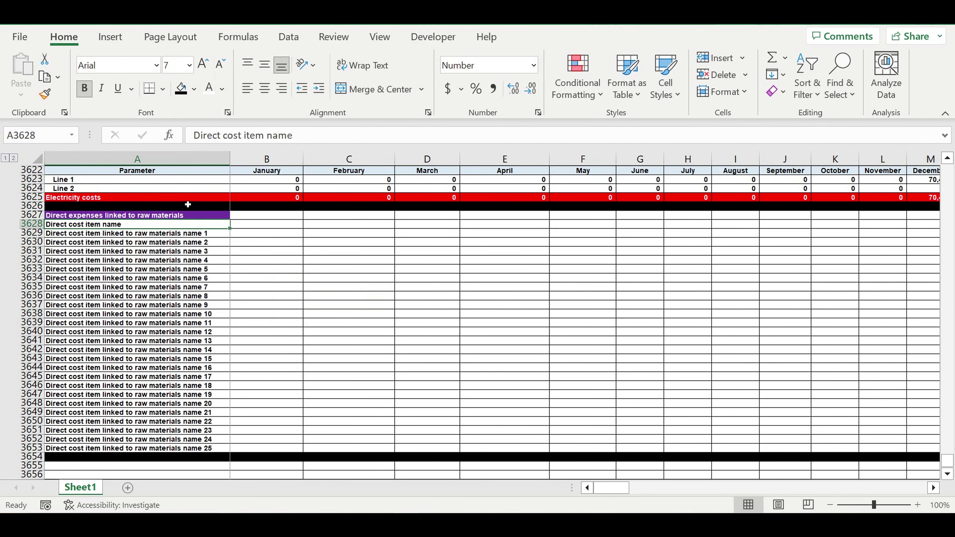
pyautogui.click(264, 89)
pyautogui.click(193, 89)
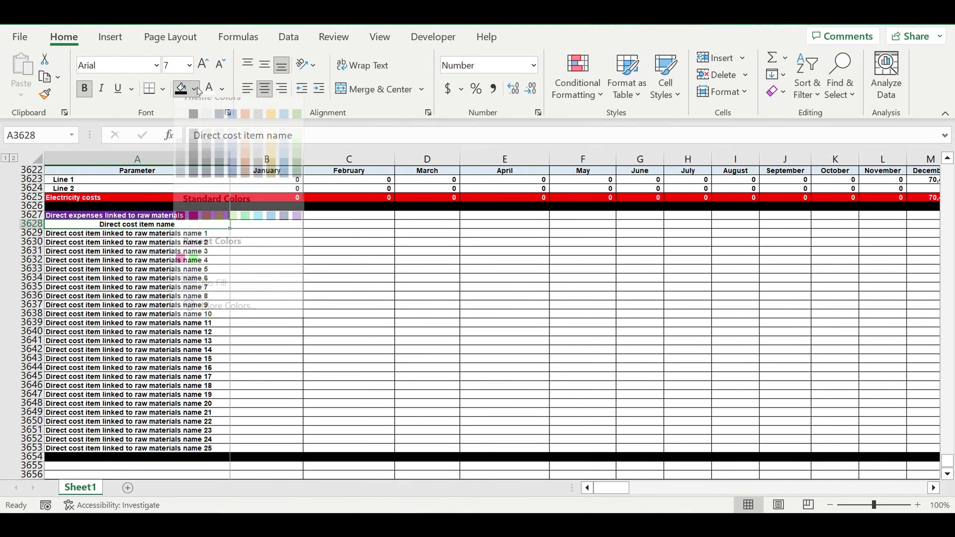
pyautogui.click(284, 147)
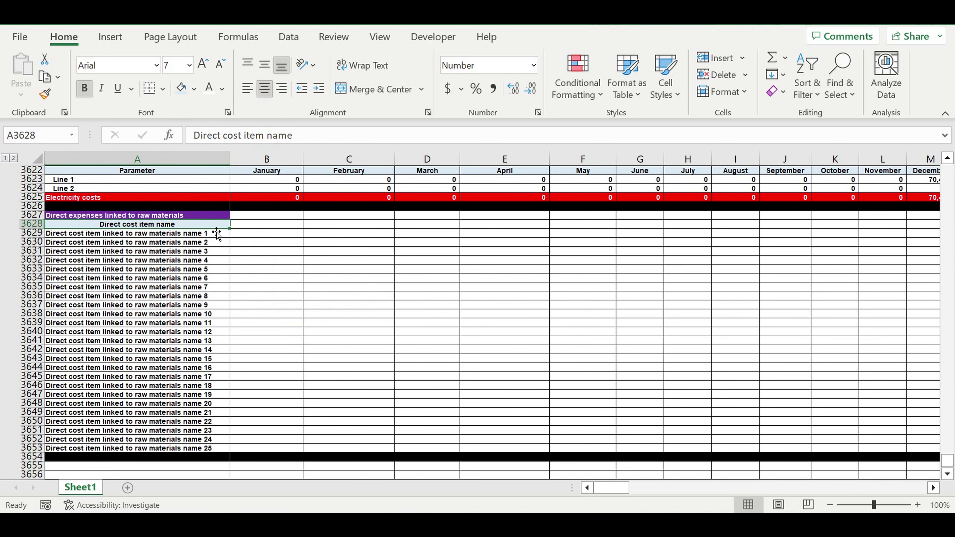
# - Format the item names in A3629:A3653 with a light blue fill, white font and an increased indent
pyautogui.moveTo(194, 236); pyautogui.dragTo(174, 448)
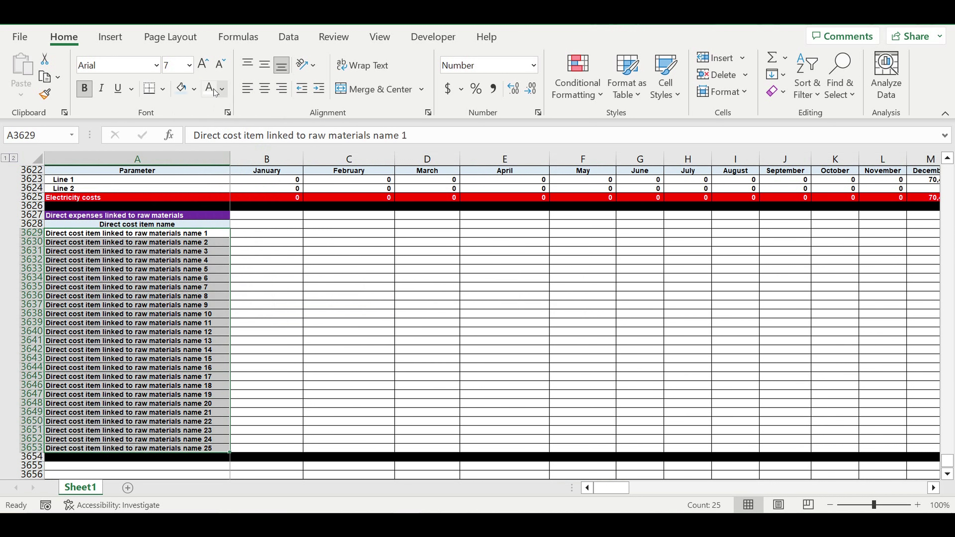
pyautogui.click(193, 88)
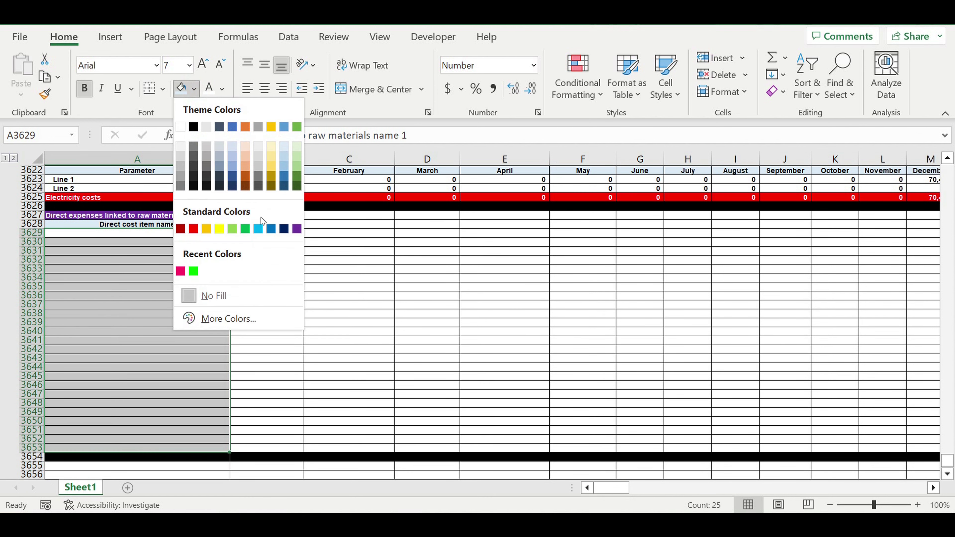
pyautogui.click(257, 229)
pyautogui.click(318, 89)
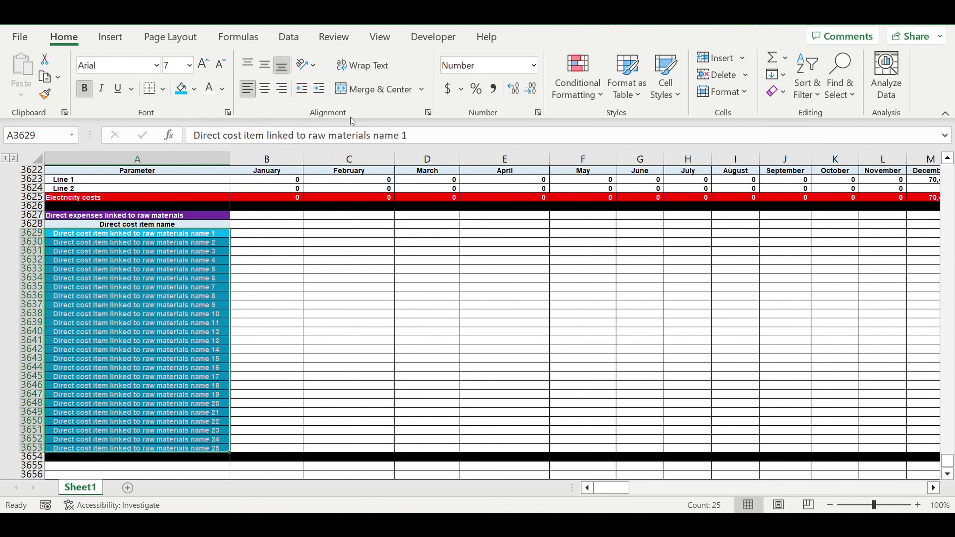
pyautogui.click(290, 323)
# - Examine the Electricity block's $/kWt price and COEFF inputs in row 3614 above the new section
pyautogui.scroll(5, 276, 312)
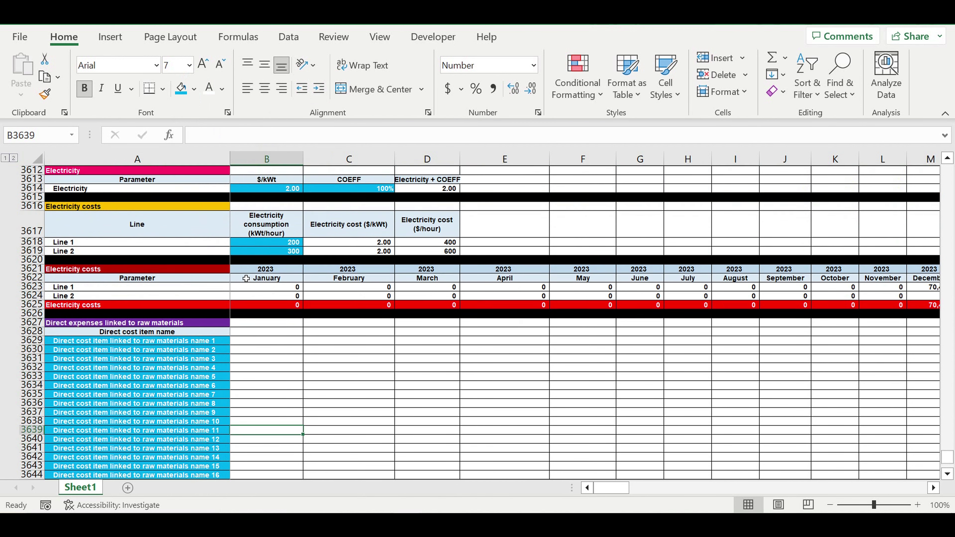
pyautogui.scroll(1, 244, 272)
pyautogui.moveTo(244, 272); pyautogui.dragTo(282, 332)
pyautogui.click(282, 270)
pyautogui.click(347, 269)
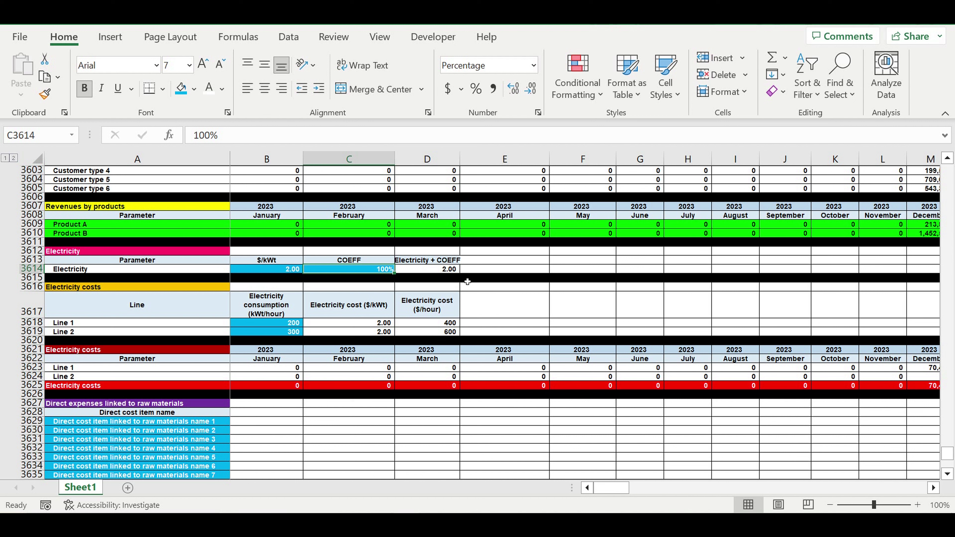
pyautogui.click(290, 440)
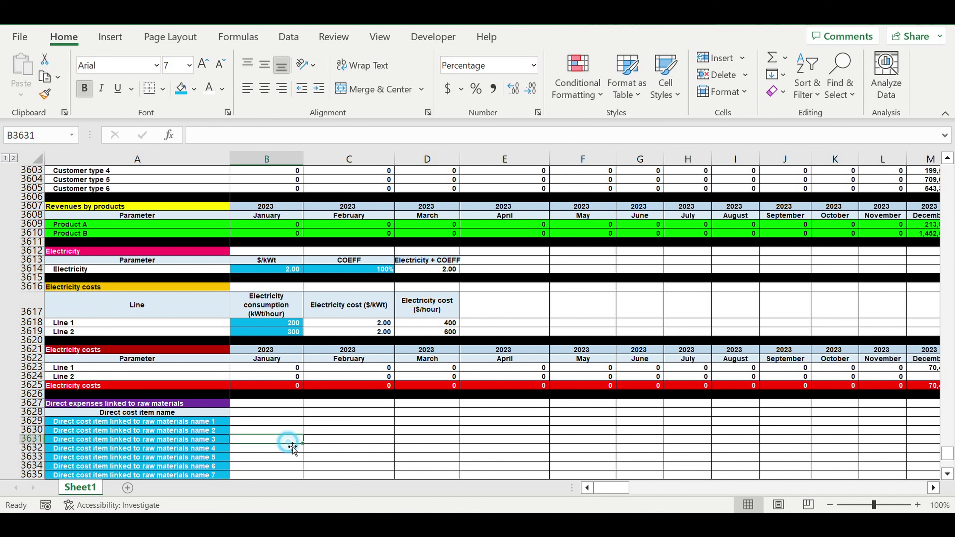
# - Go to the start of the sheet and select the Product A and Product B names in A16:A17
pyautogui.moveTo(951, 457); pyautogui.dragTo(950, 171)
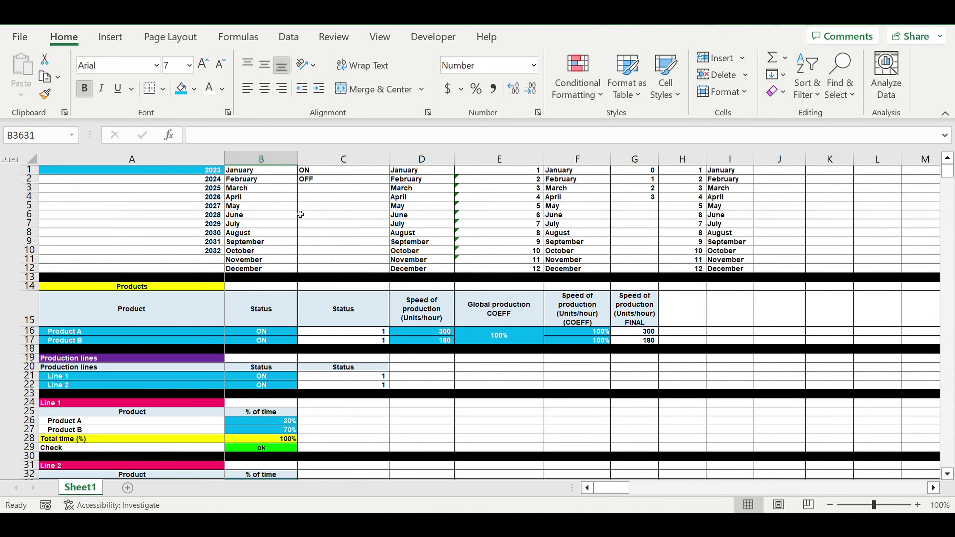
pyautogui.click(268, 215)
pyautogui.hotkey('ctrl', 'Home')
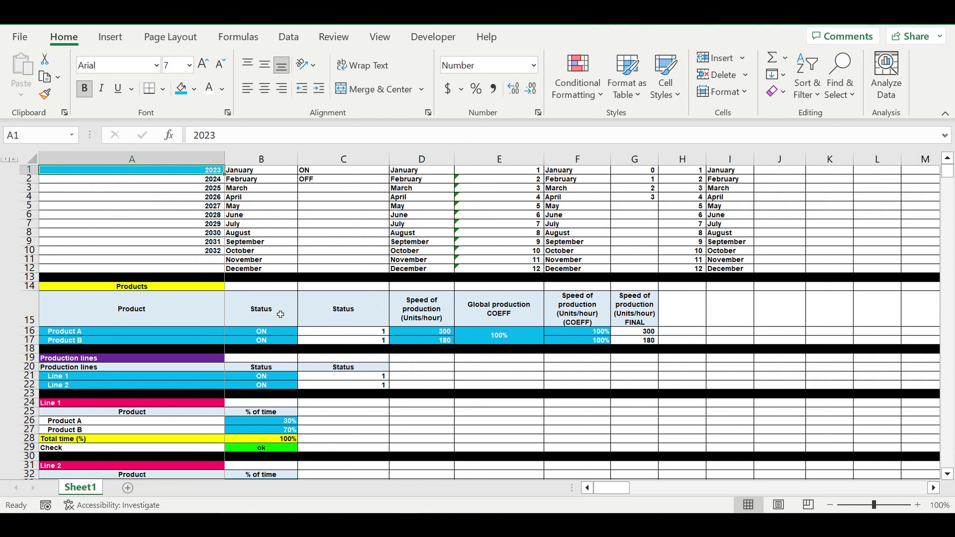
pyautogui.click(164, 336)
pyautogui.moveTo(164, 335); pyautogui.dragTo(164, 343)
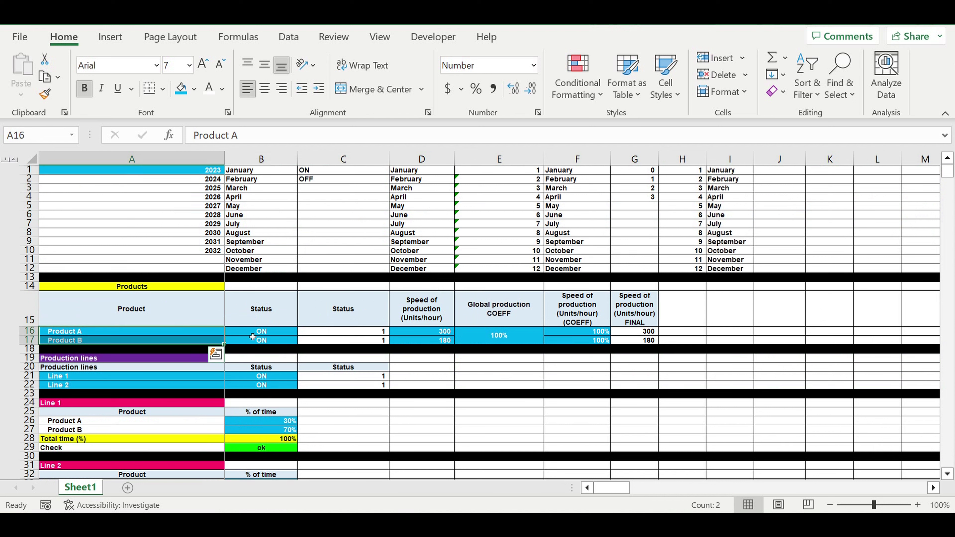
# - Examine the Products block's ON/OFF status options, production speeds, global COEFF and per-product COEFF inputs in rows 16–17
pyautogui.click(266, 333)
pyautogui.click(271, 343)
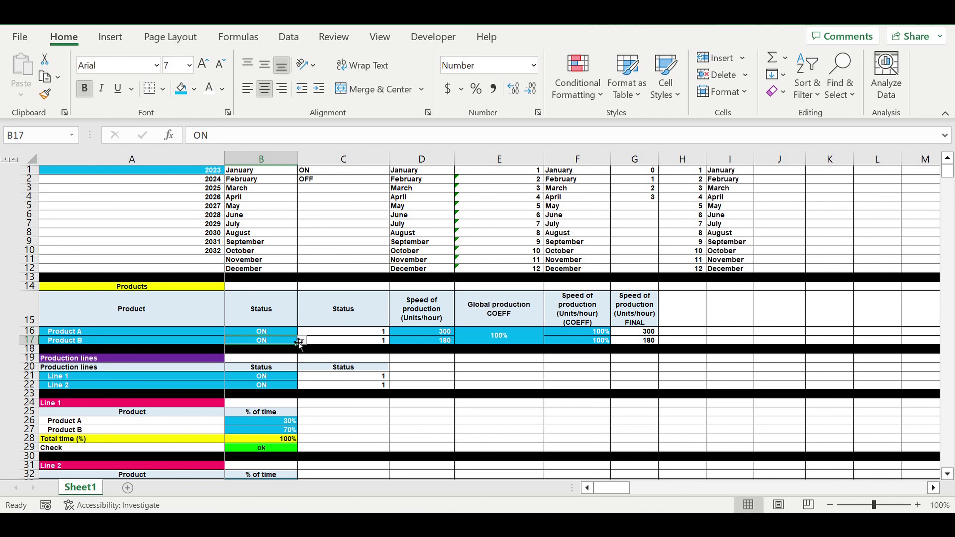
pyautogui.click(302, 340)
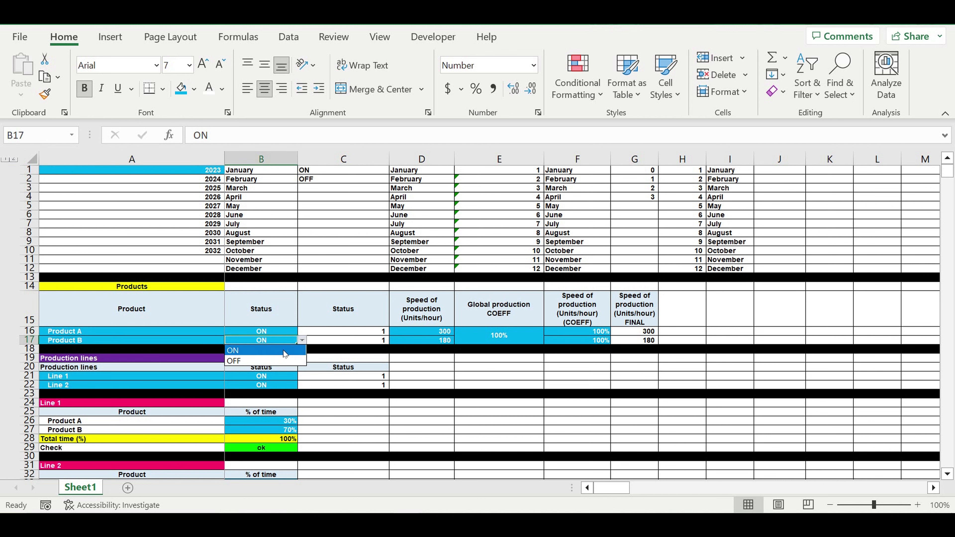
pyautogui.click(360, 349)
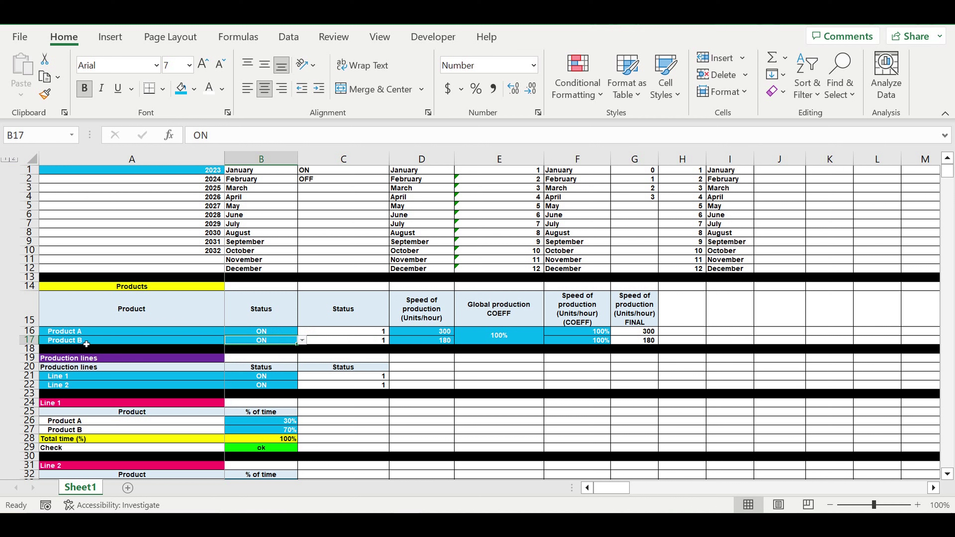
pyautogui.moveTo(443, 335); pyautogui.dragTo(444, 340)
pyautogui.click(473, 341)
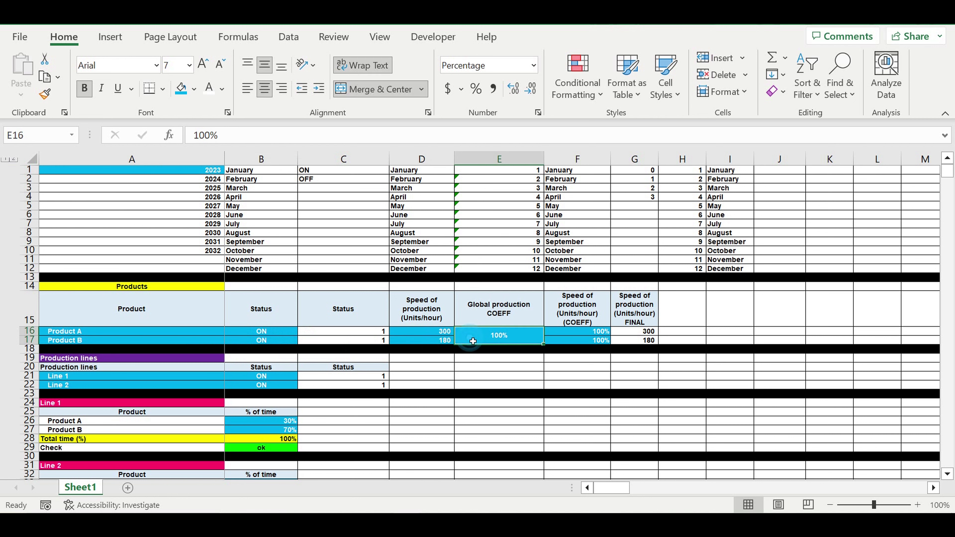
pyautogui.click(434, 335)
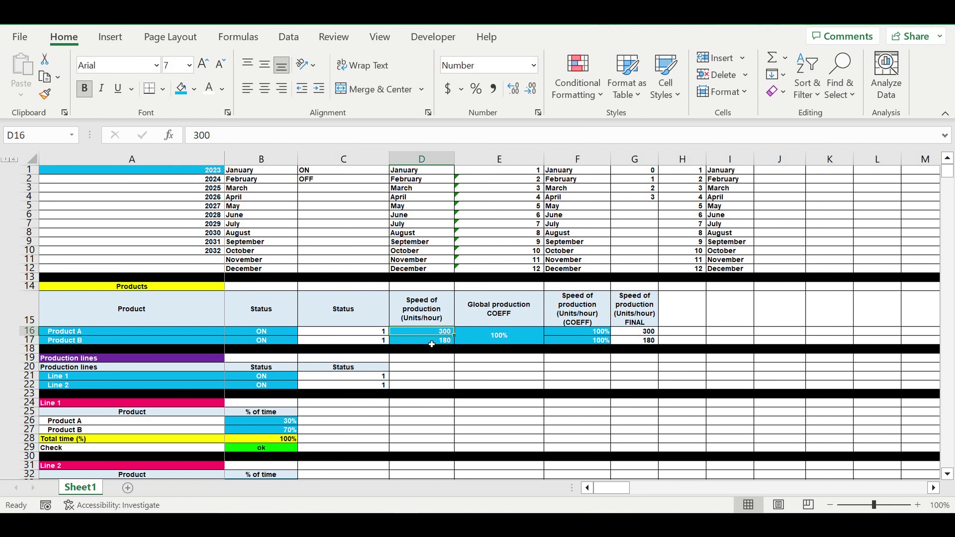
pyautogui.click(431, 343)
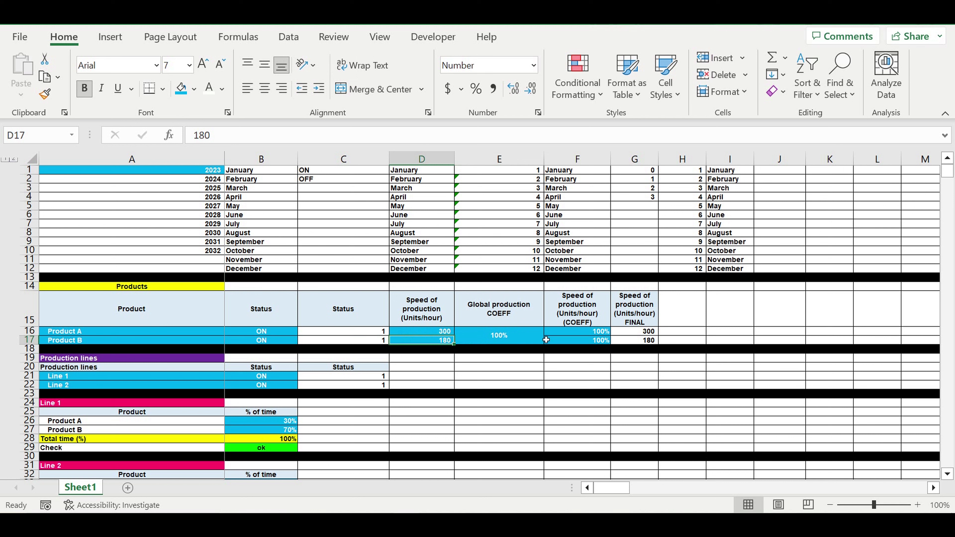
pyautogui.click(530, 343)
pyautogui.moveTo(582, 333); pyautogui.dragTo(585, 341)
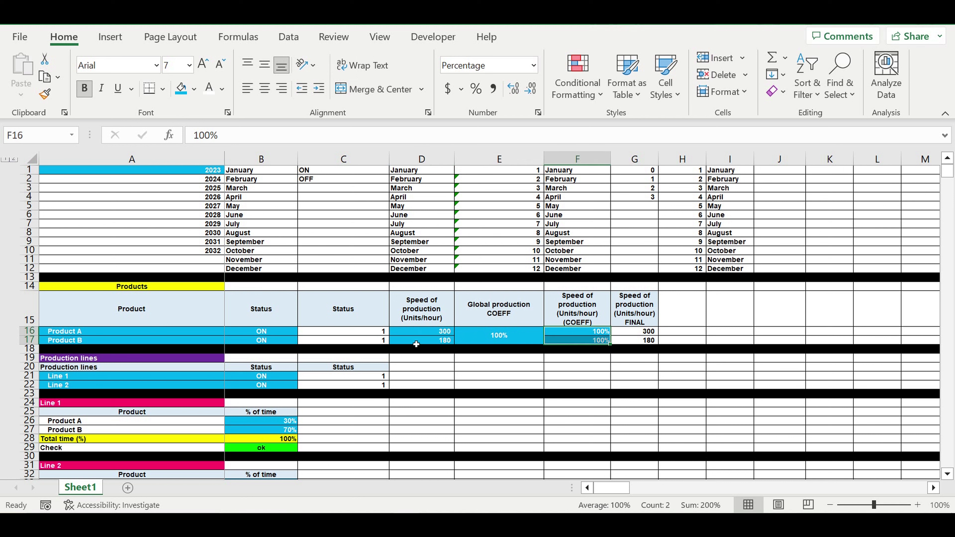
# - Examine the ON/OFF status of the production lines and the % of time inputs for Product A and Product B on Line 1 and Line 2
pyautogui.moveTo(79, 380); pyautogui.dragTo(81, 389)
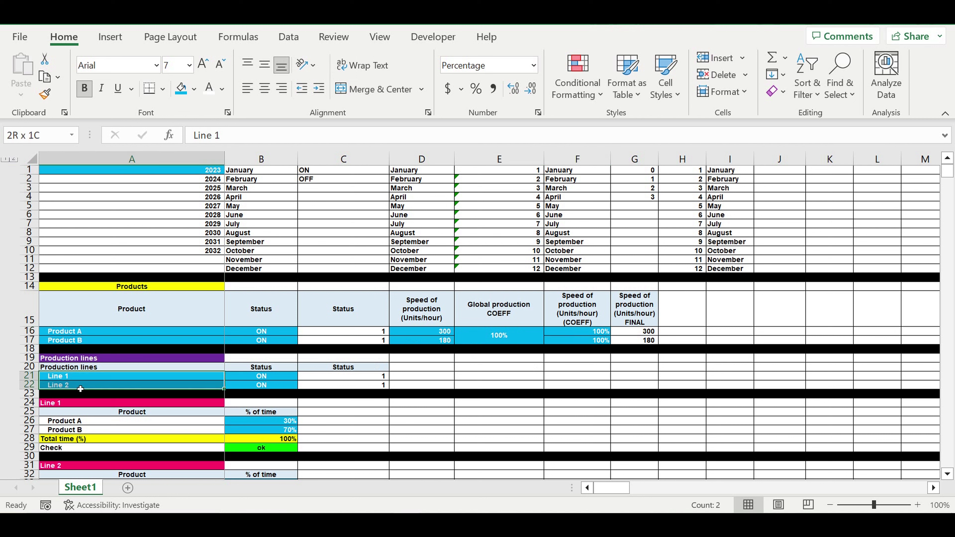
pyautogui.click(267, 376)
pyautogui.click(302, 376)
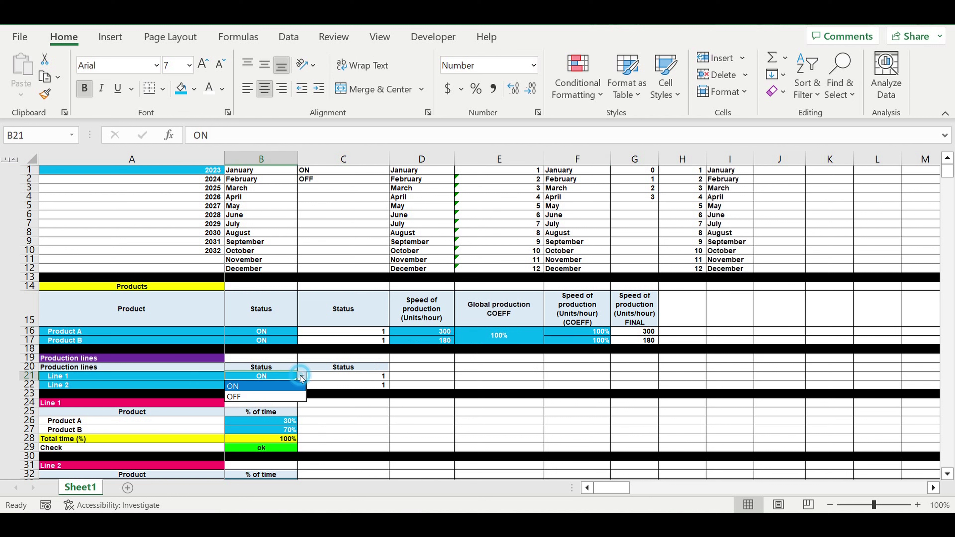
pyautogui.click(350, 385)
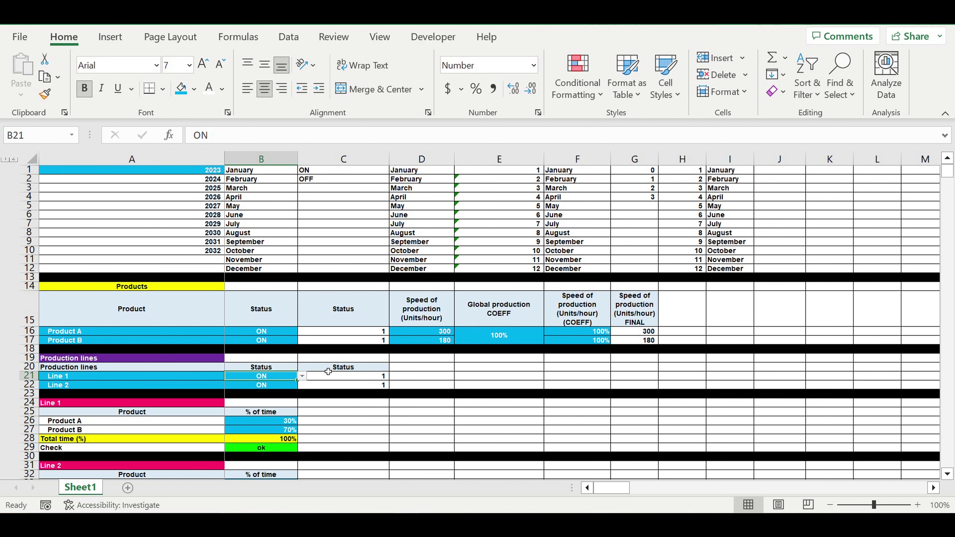
pyautogui.scroll(-3, 361, 404)
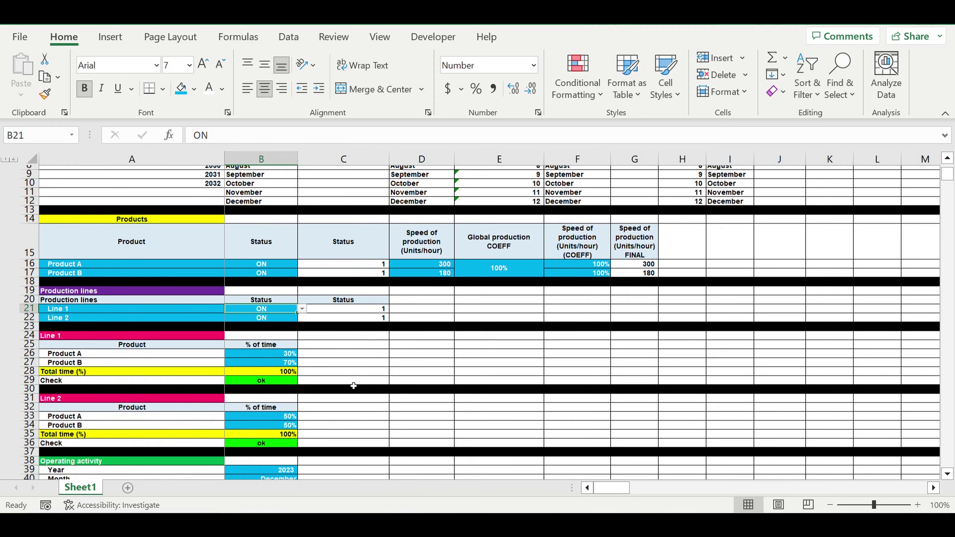
pyautogui.scroll(-2, 354, 386)
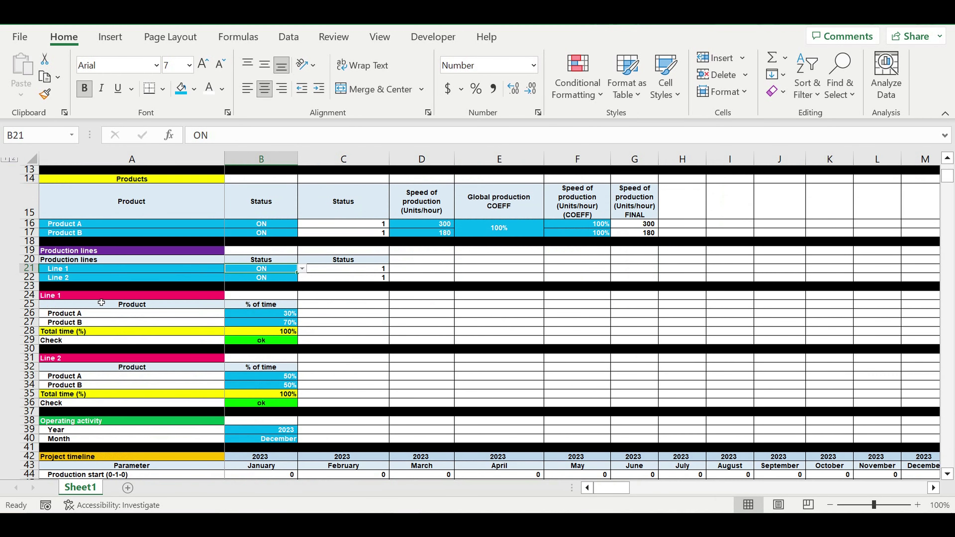
pyautogui.click(95, 297)
pyautogui.click(94, 357)
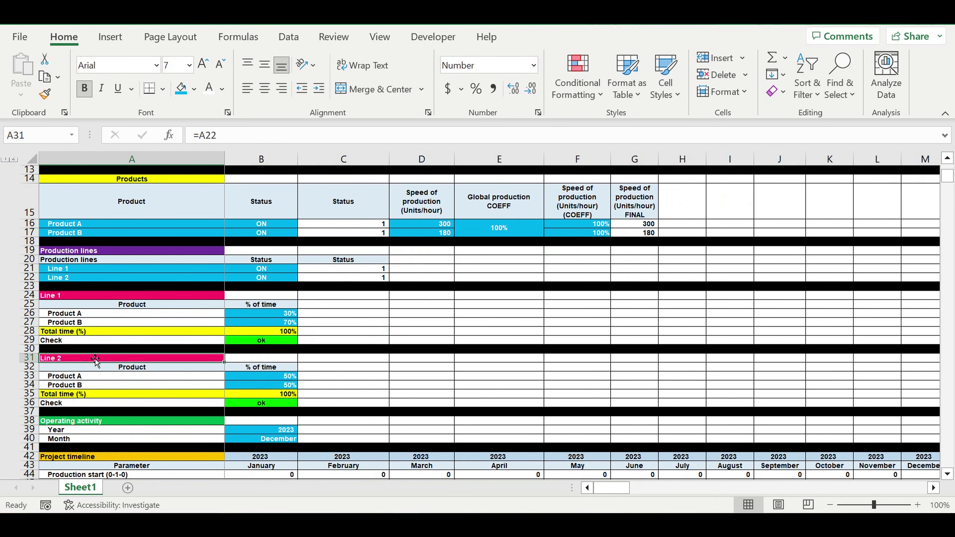
pyautogui.moveTo(279, 314); pyautogui.dragTo(284, 324)
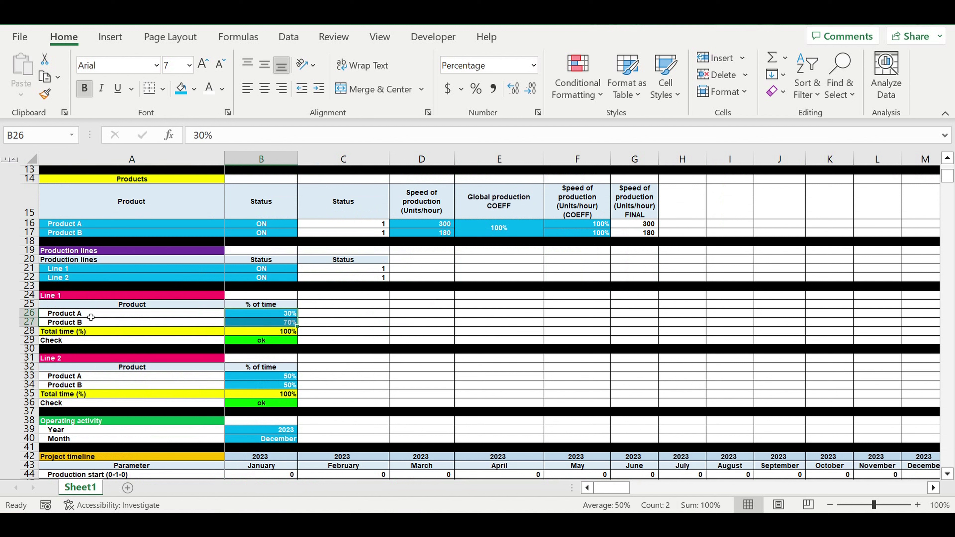
pyautogui.click(90, 314)
pyautogui.click(92, 322)
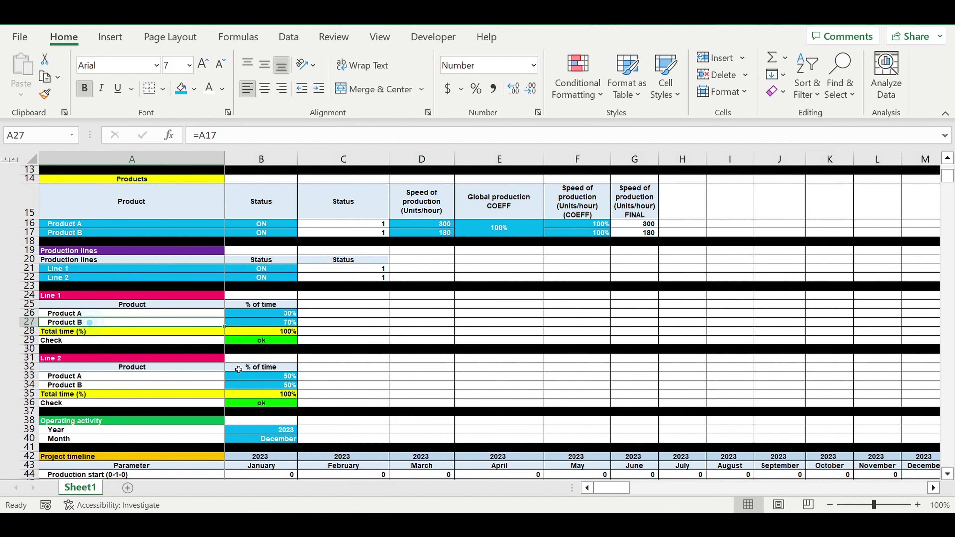
pyautogui.moveTo(256, 379); pyautogui.dragTo(259, 385)
# - Test the Line 2 check by setting Product A's % of time in B33 to 51% and restoring it to 50%
pyautogui.scroll(-1, 383, 369)
pyautogui.scroll(-2, 383, 370)
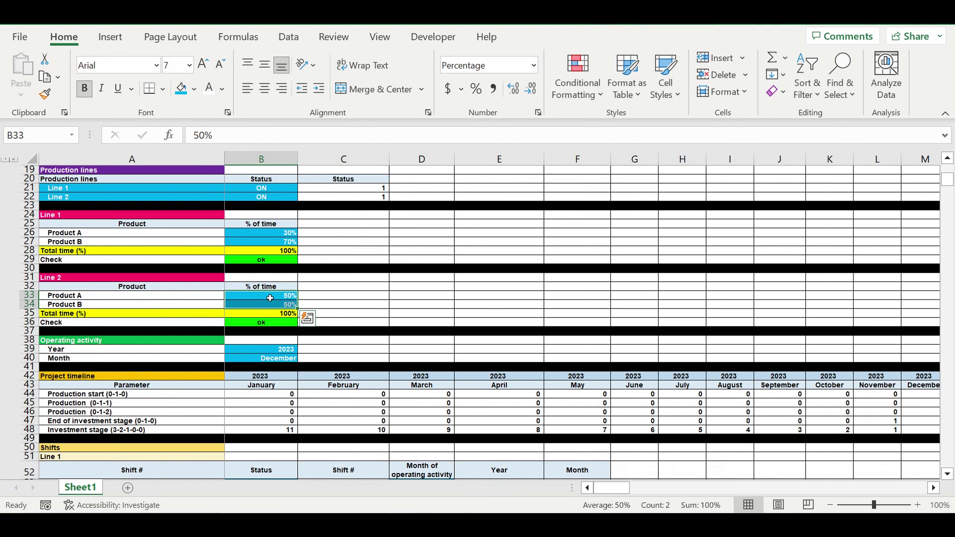
pyautogui.click(269, 298)
pyautogui.write('51')
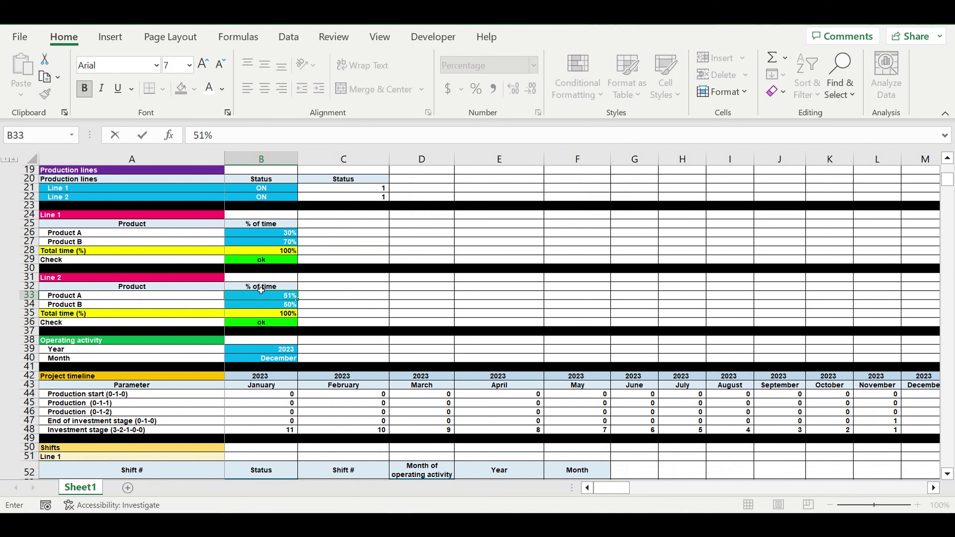
pyautogui.press('Return')
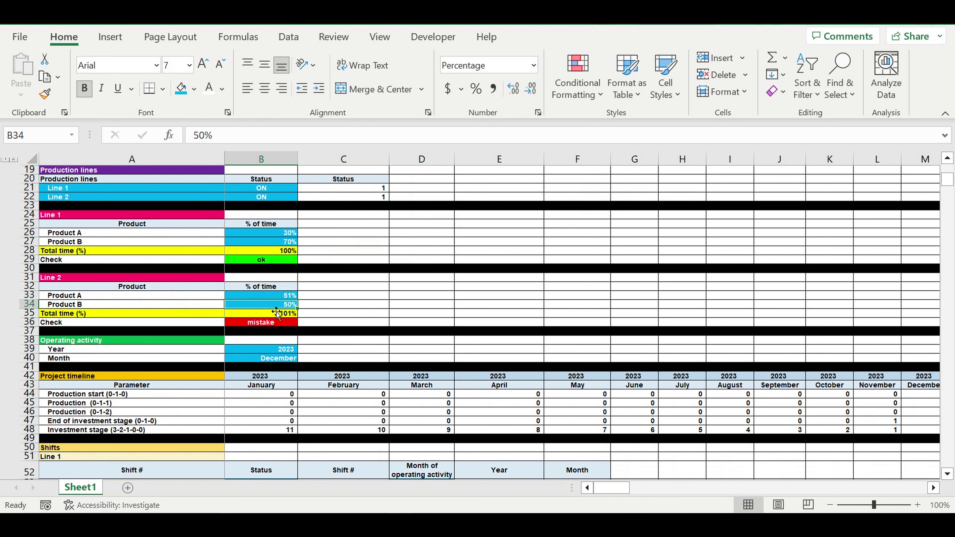
pyautogui.click(282, 297)
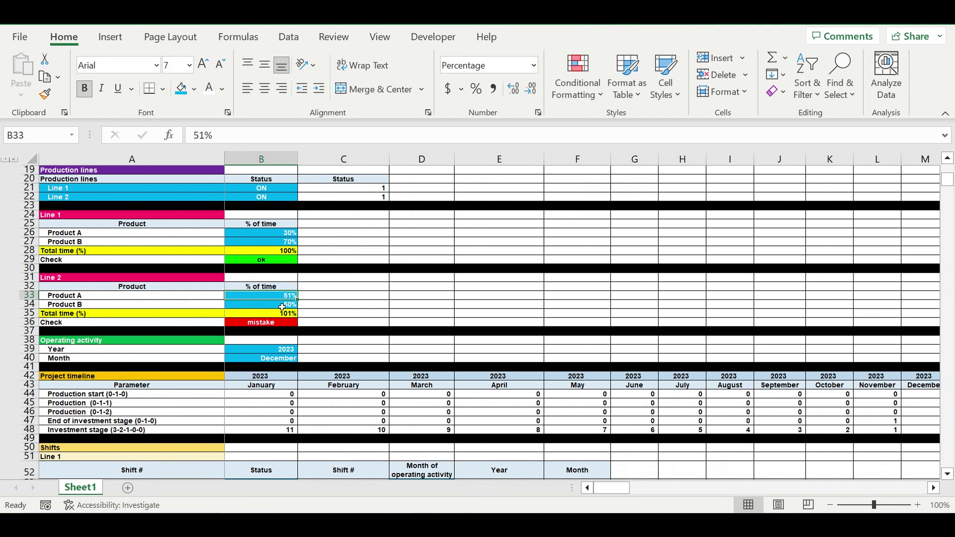
pyautogui.write('50')
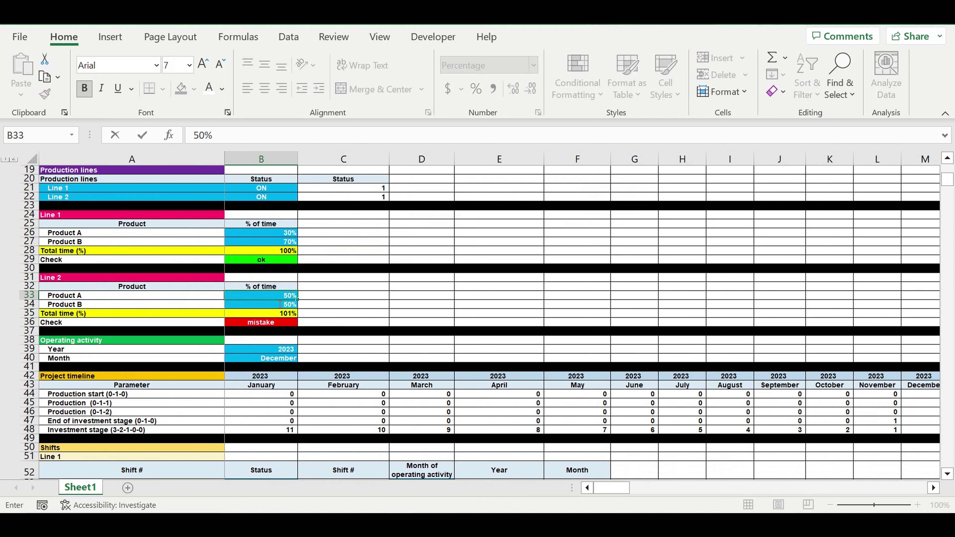
pyautogui.click(356, 325)
pyautogui.click(274, 327)
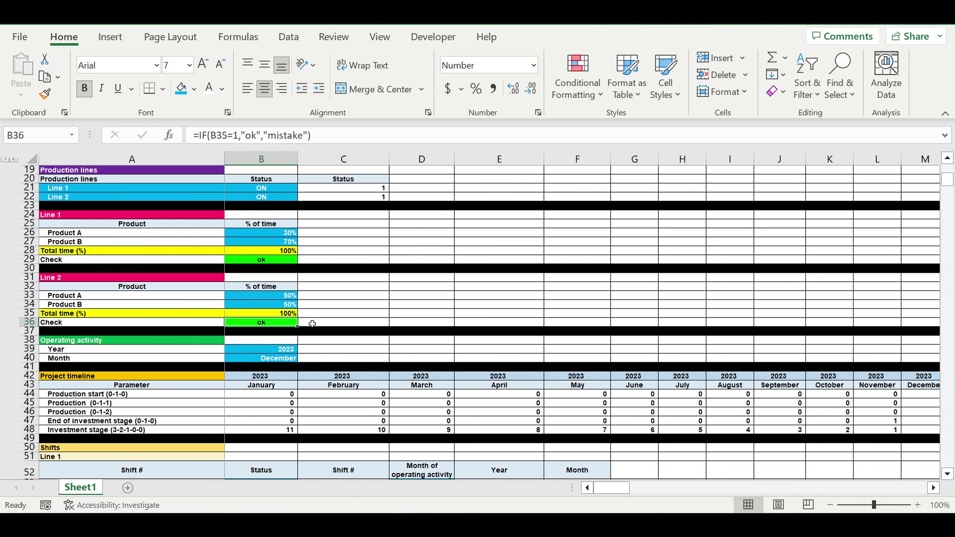
# - Examine the year and month choices of the Operating activity block in B39:B40
pyautogui.moveTo(285, 349); pyautogui.dragTo(280, 361)
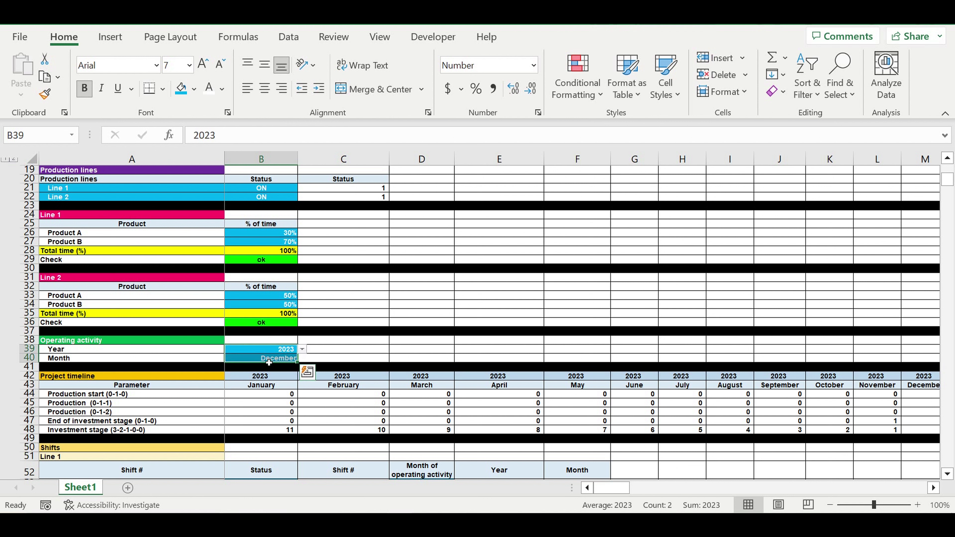
pyautogui.click(283, 352)
pyautogui.click(302, 349)
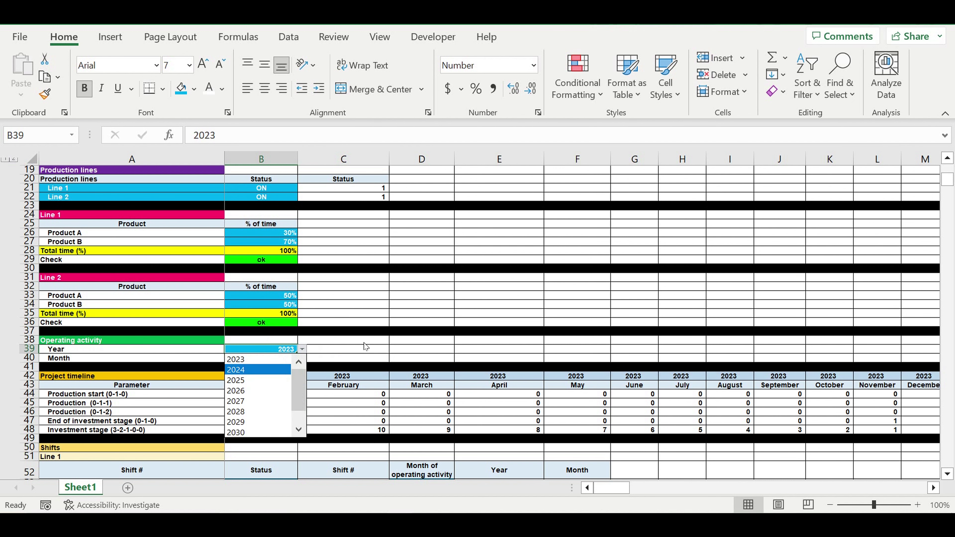
pyautogui.click(302, 349)
pyautogui.click(286, 358)
pyautogui.click(302, 358)
pyautogui.click(304, 359)
pyautogui.click(346, 340)
# - Examine the Shifts block's status options, months of operating activity and the linked year and month cells for Line 1
pyautogui.scroll(-7, 334, 350)
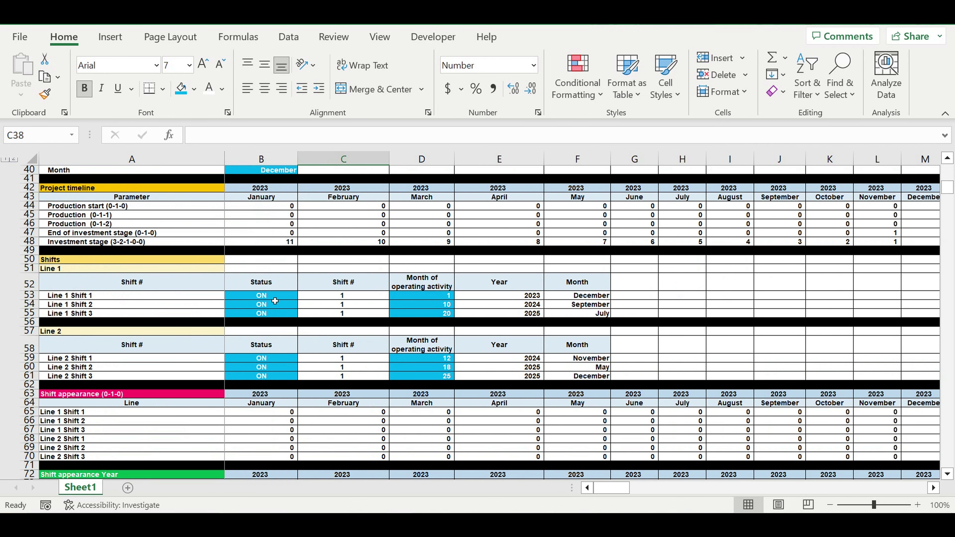
pyautogui.click(61, 270)
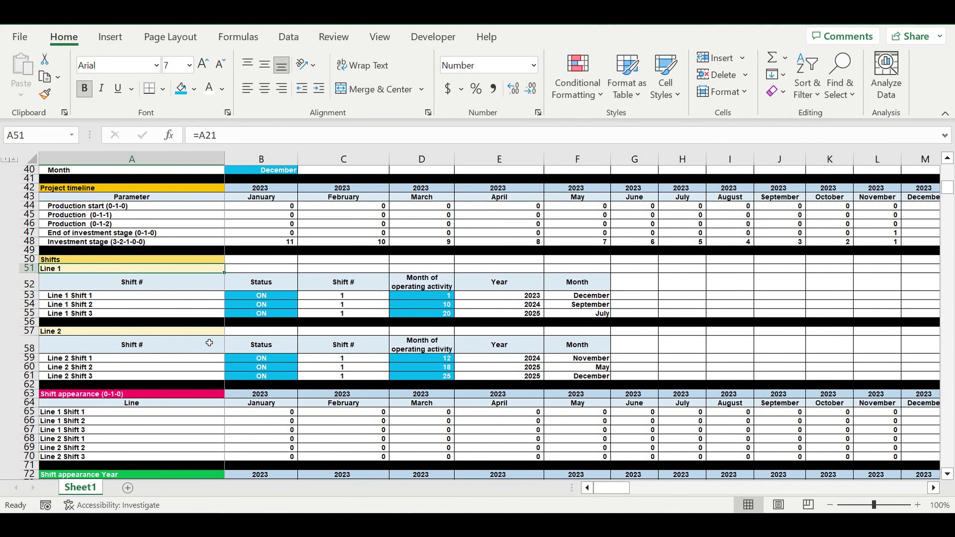
pyautogui.click(81, 331)
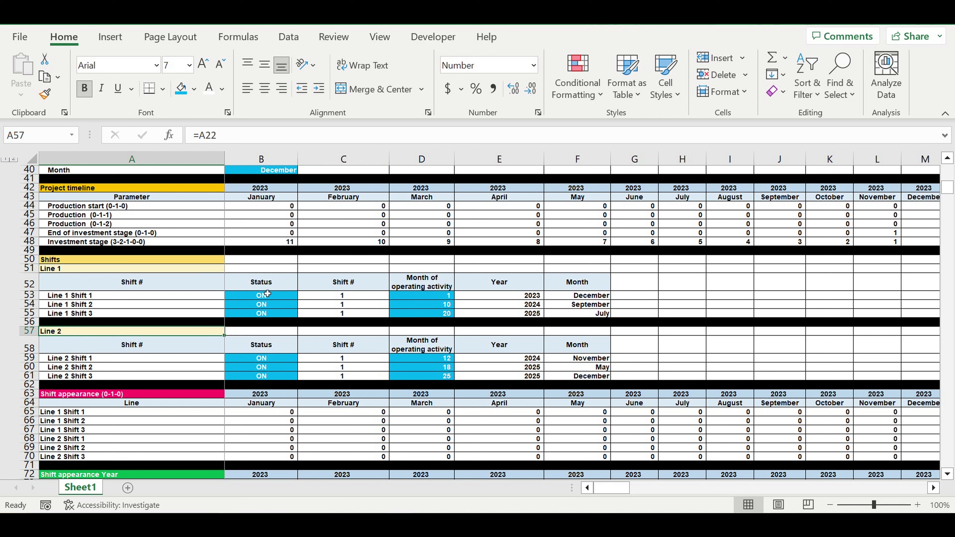
pyautogui.moveTo(265, 297); pyautogui.dragTo(268, 315)
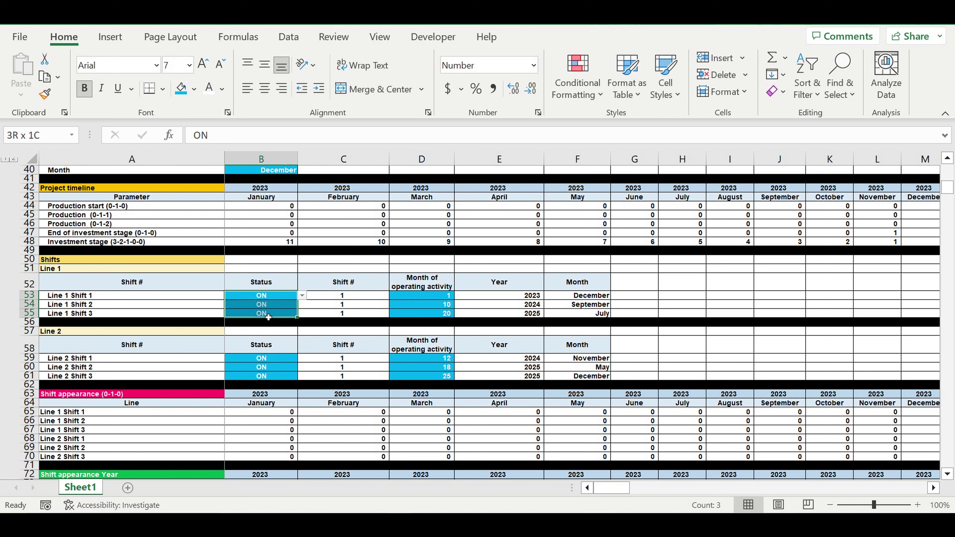
pyautogui.click(270, 359)
pyautogui.click(277, 305)
pyautogui.click(302, 304)
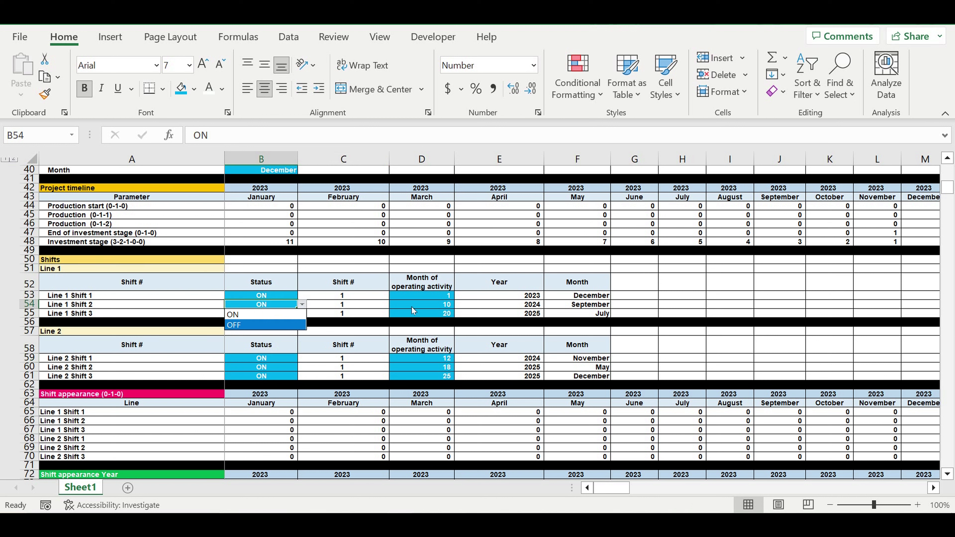
pyautogui.click(417, 300)
pyautogui.click(423, 305)
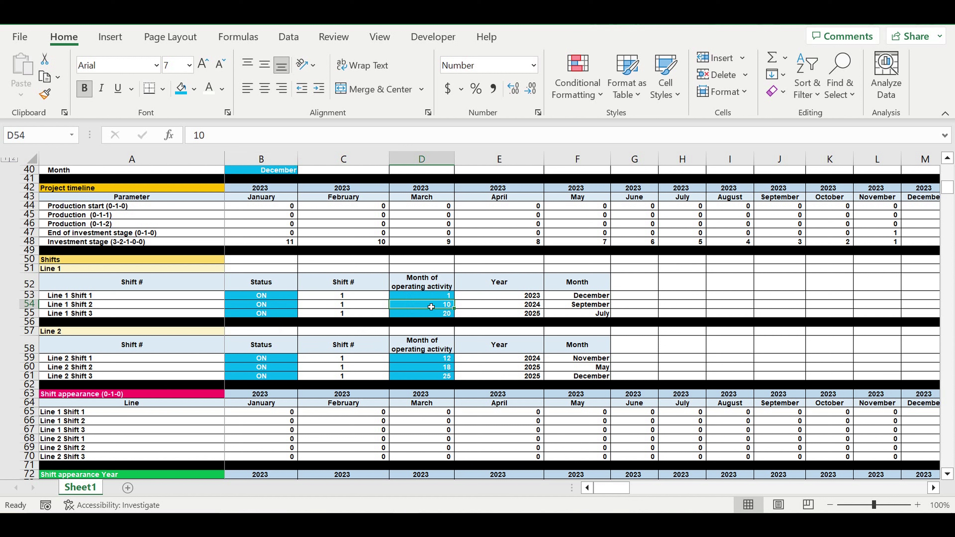
pyautogui.click(270, 299)
pyautogui.click(434, 299)
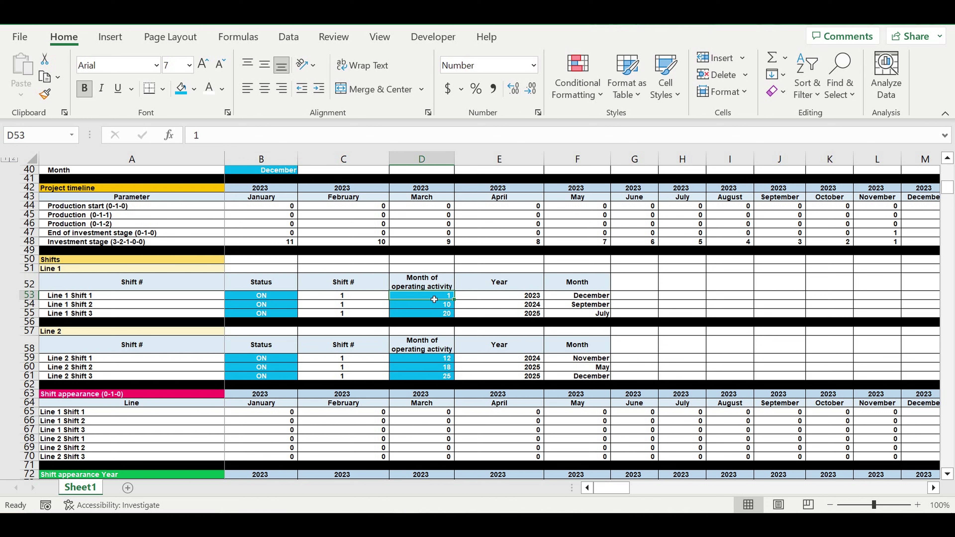
pyautogui.click(566, 298)
pyautogui.click(528, 298)
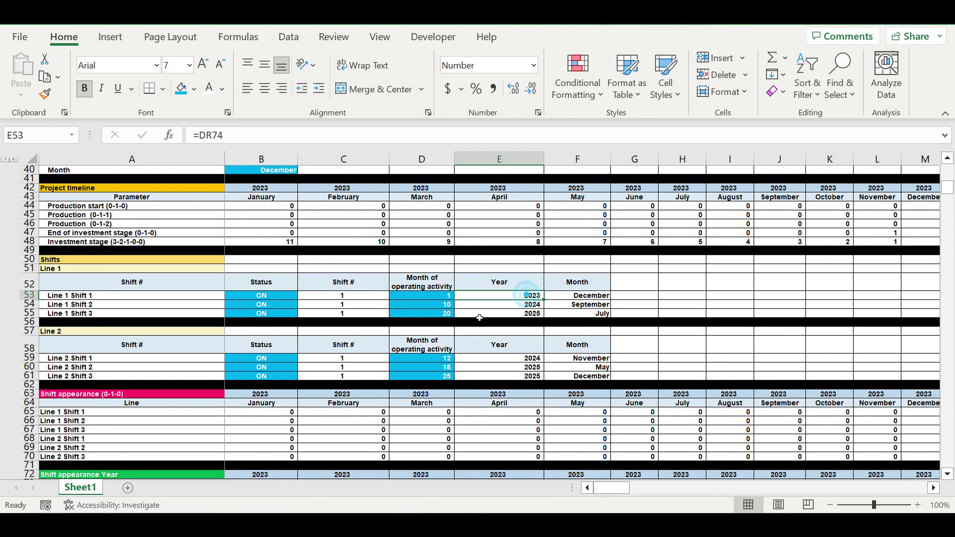
# - Set the month of operating activity for Line 1 Shift 2 to 15 in D54 and check its year and month
pyautogui.click(430, 307)
pyautogui.write('1')
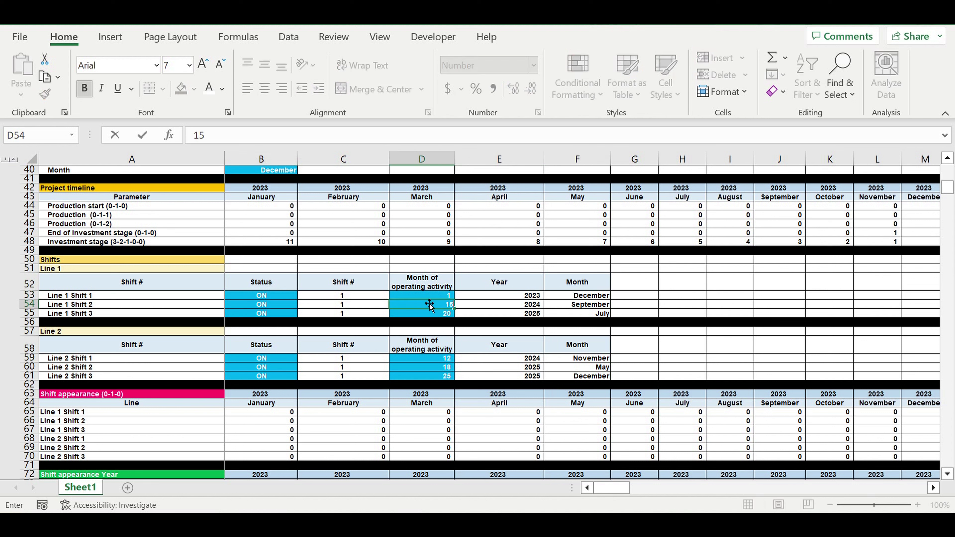
pyautogui.press('Return')
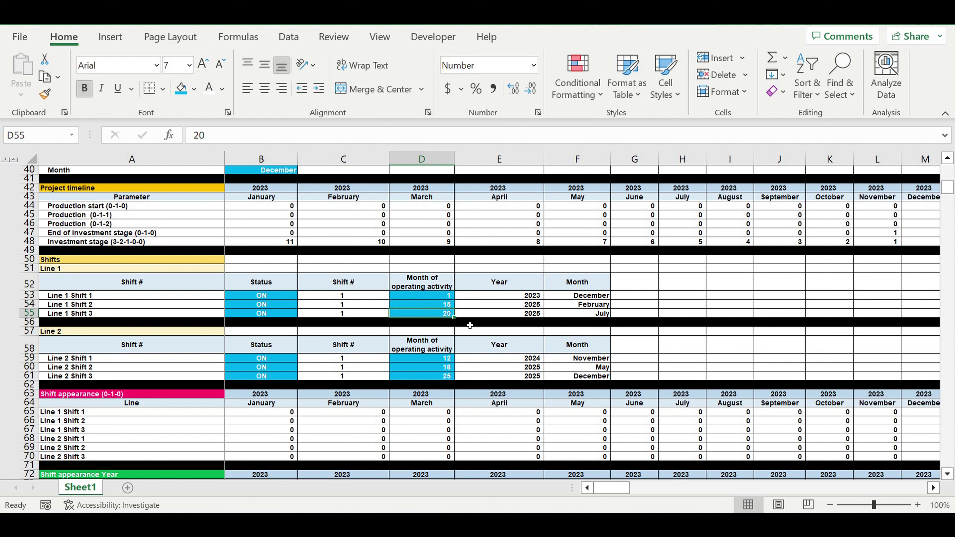
pyautogui.click(601, 306)
pyautogui.click(532, 307)
# - Examine the Line 1 Shift 3 and Line 2 shift inputs and go down to Shift duration (hours) in row 105
pyautogui.click(424, 316)
pyautogui.moveTo(436, 359); pyautogui.dragTo(280, 375)
pyautogui.scroll(-10, 330, 353)
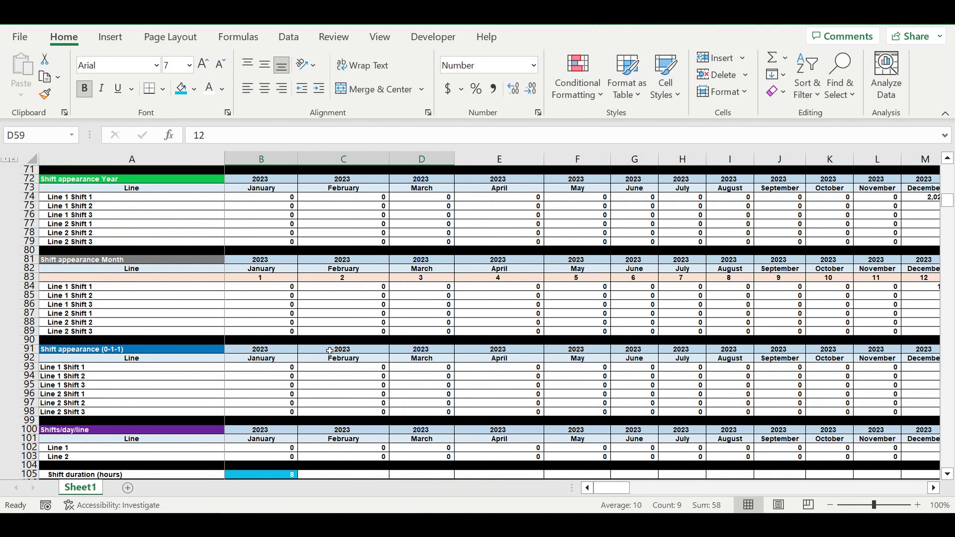
pyautogui.scroll(-5, 329, 353)
pyautogui.scroll(-1, 326, 356)
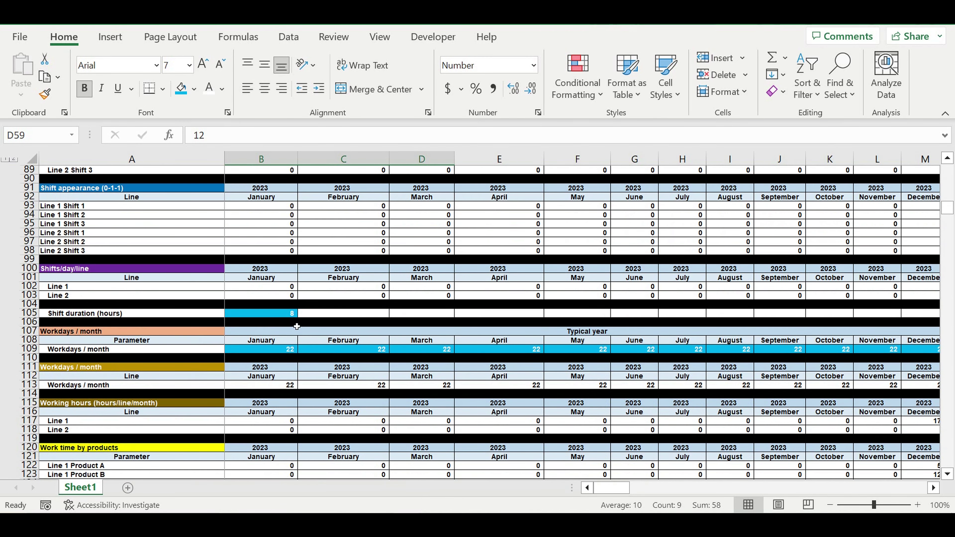
# - Examine the Shift duration (hours) input in B105 and the typical-year Workdays / month inputs from January to December
pyautogui.click(274, 315)
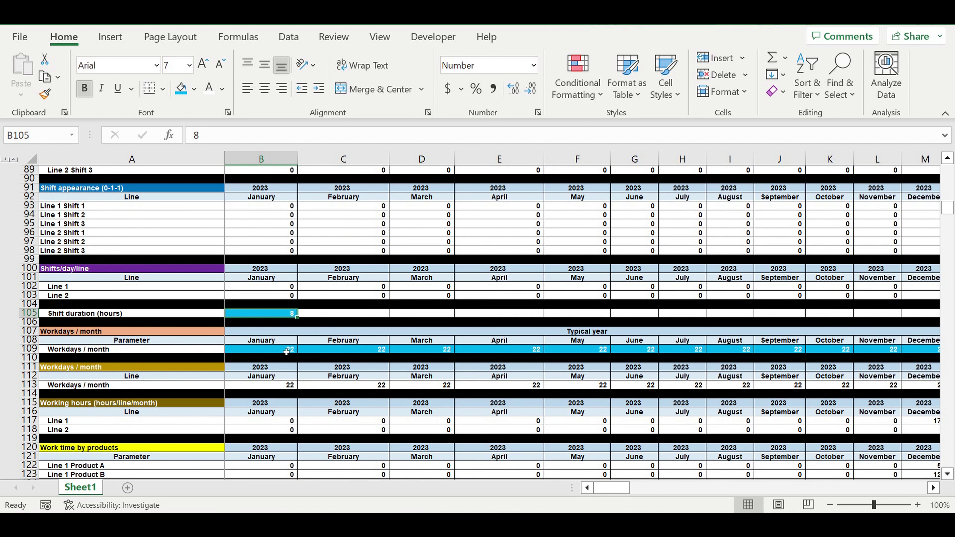
pyautogui.moveTo(285, 352); pyautogui.dragTo(851, 354)
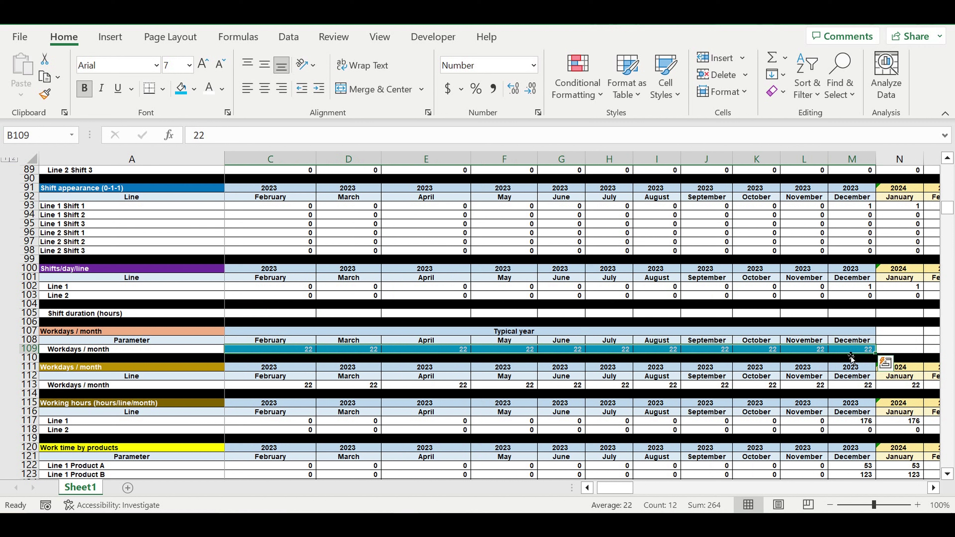
pyautogui.click(848, 353)
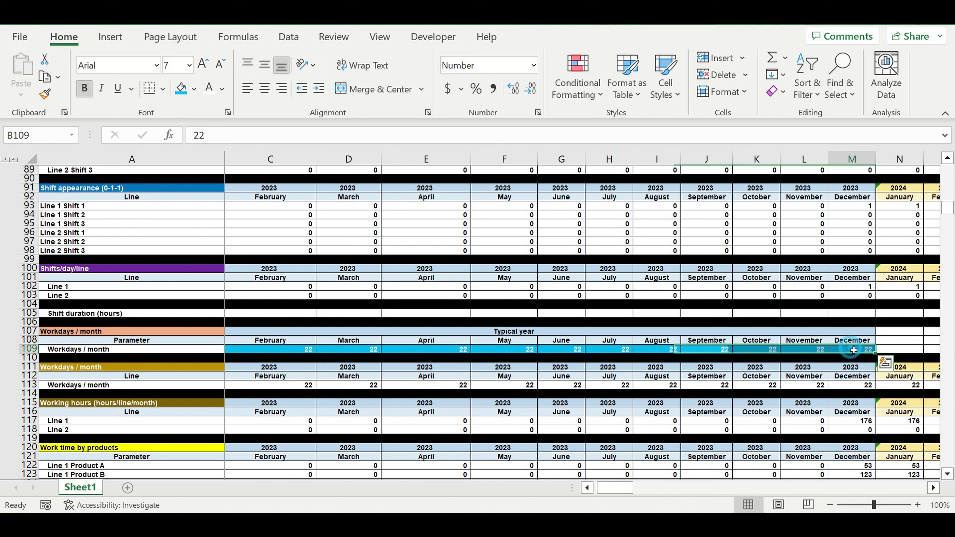
pyautogui.moveTo(596, 488); pyautogui.dragTo(592, 489)
# - Examine the item names, unit prices and Local COEFF values in the Direct costs library, rows 141 to 160
pyautogui.scroll(-3, 466, 428)
pyautogui.scroll(-8, 467, 429)
pyautogui.scroll(-3, 474, 422)
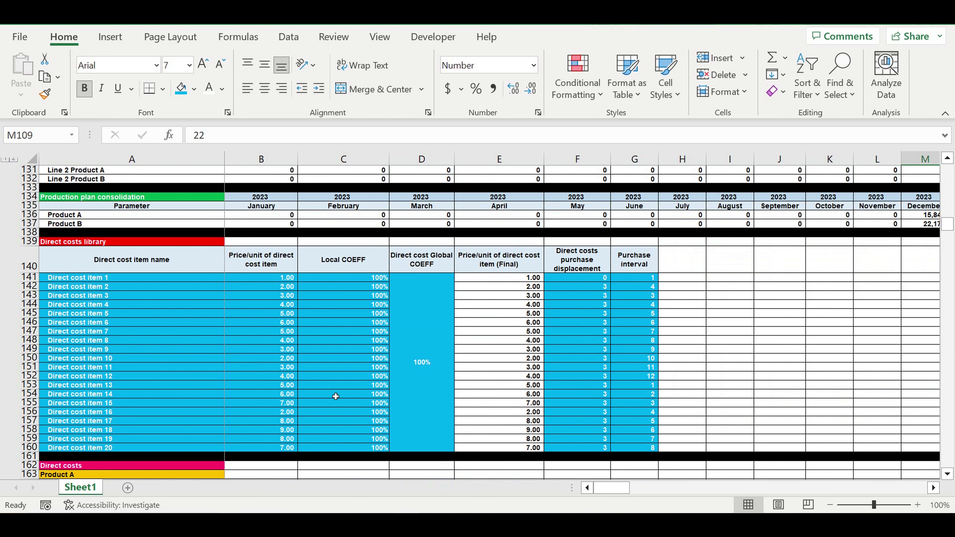
pyautogui.moveTo(70, 281); pyautogui.dragTo(94, 450)
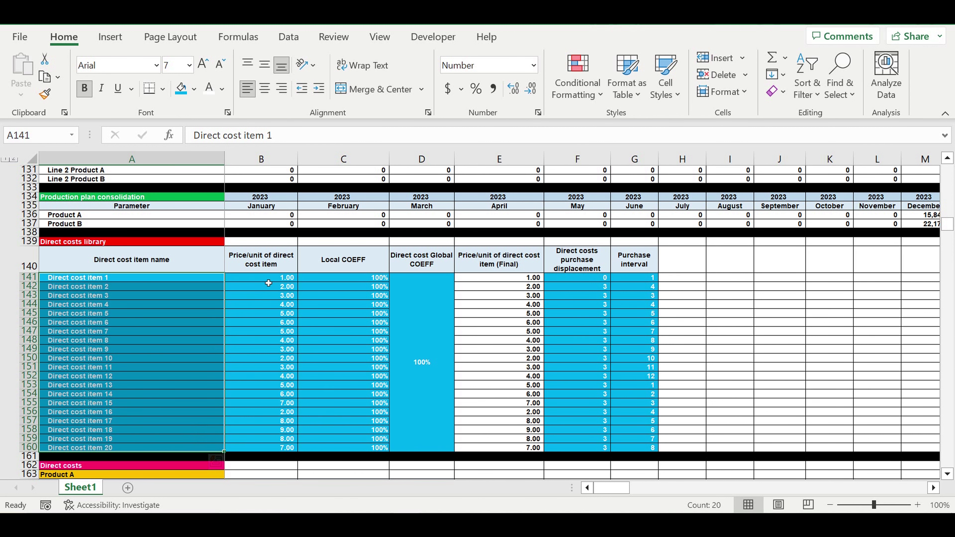
pyautogui.moveTo(267, 283); pyautogui.dragTo(268, 448)
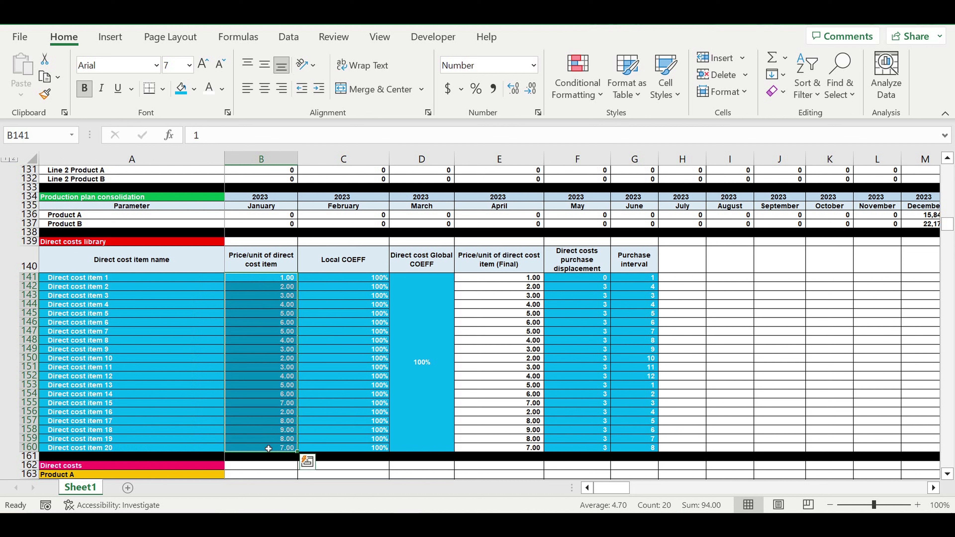
pyautogui.click(278, 296)
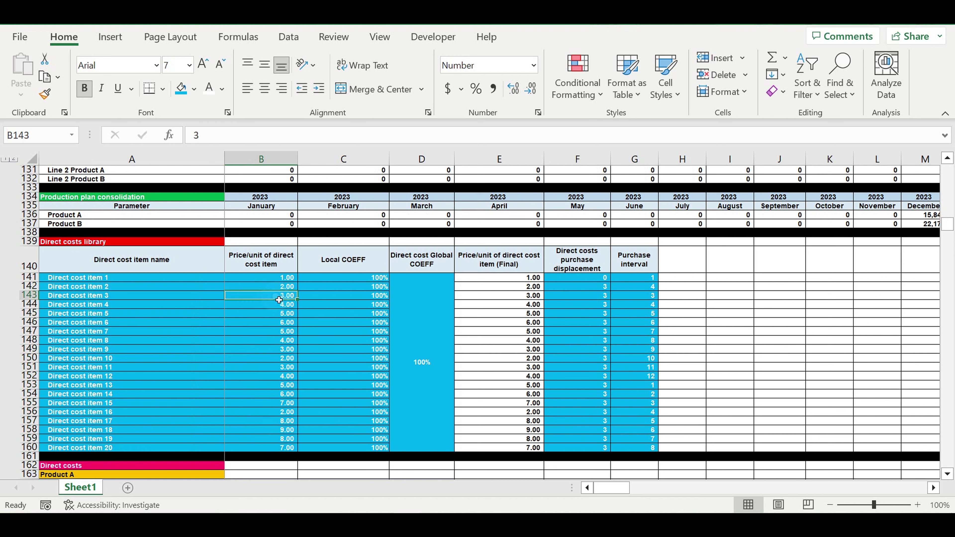
pyautogui.click(394, 334)
pyautogui.moveTo(363, 278); pyautogui.dragTo(357, 447)
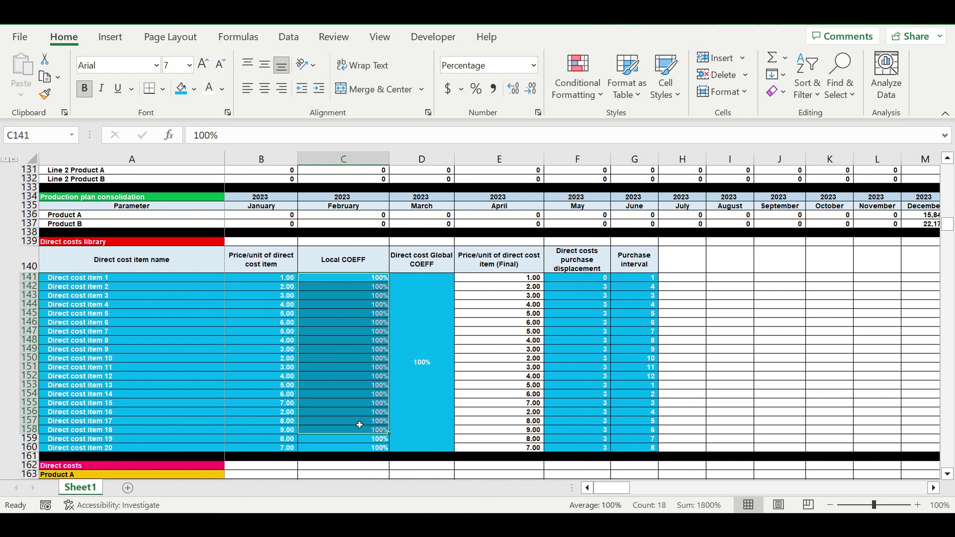
pyautogui.click(343, 376)
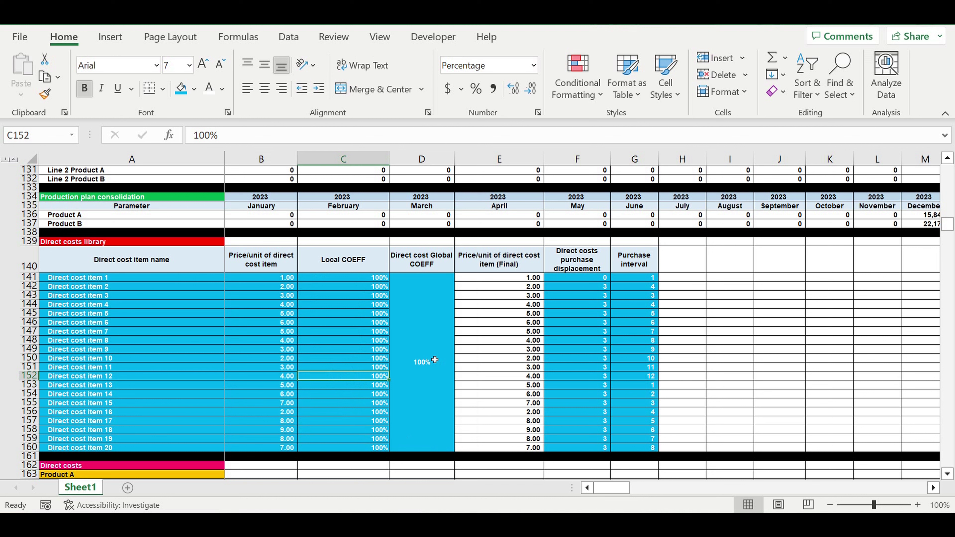
# - Examine the Direct costs purchase displacement choices for Direct cost item 1 and Direct cost item 2, keeping 3 for item 2
pyautogui.click(586, 280)
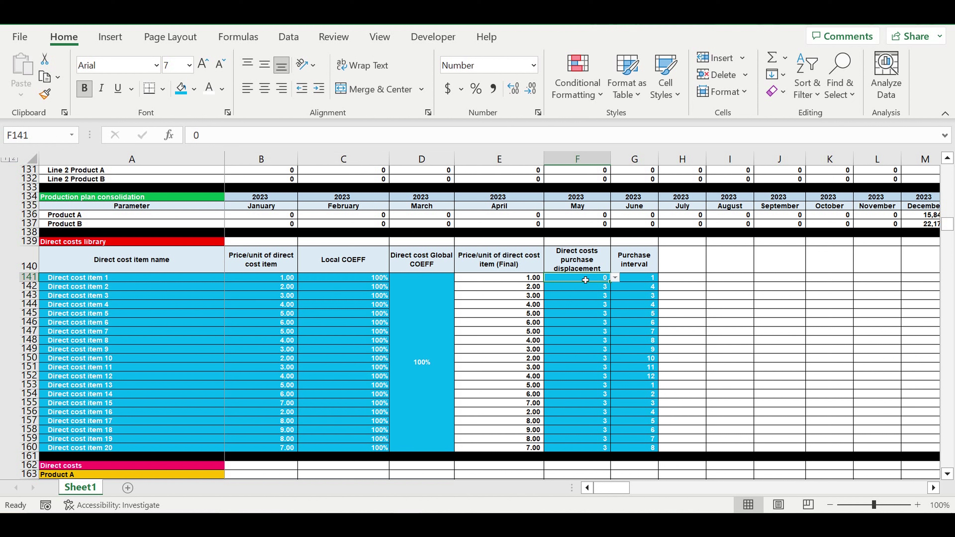
pyautogui.click(145, 304)
pyautogui.click(145, 341)
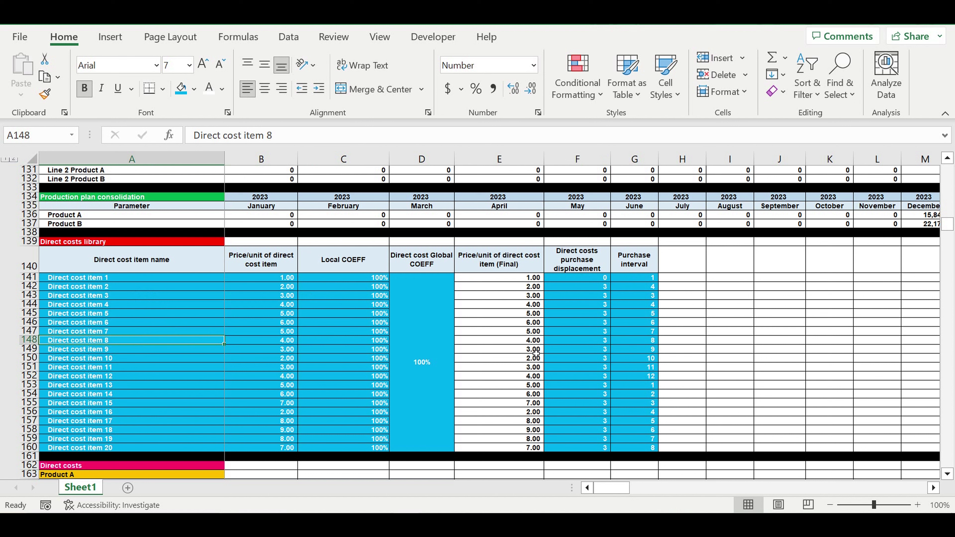
pyautogui.click(599, 280)
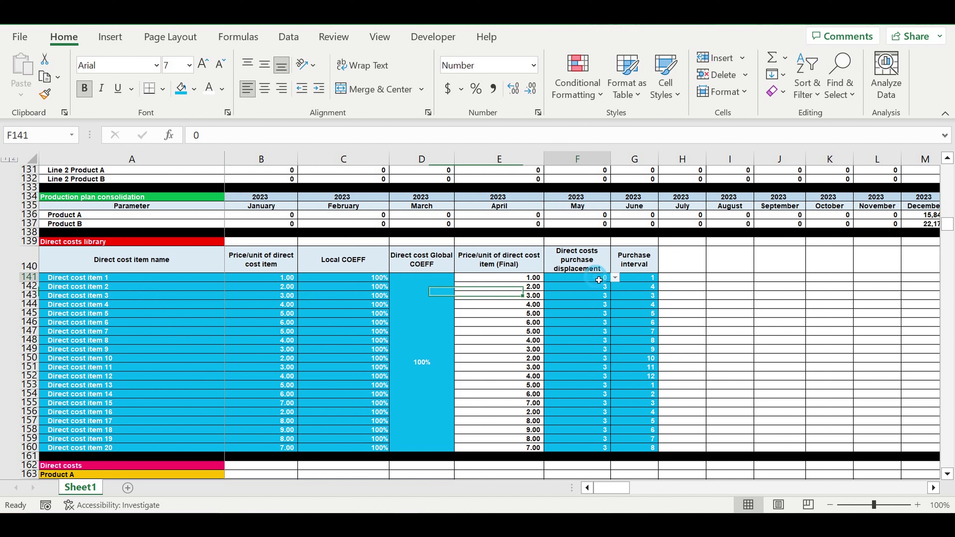
pyautogui.click(615, 277)
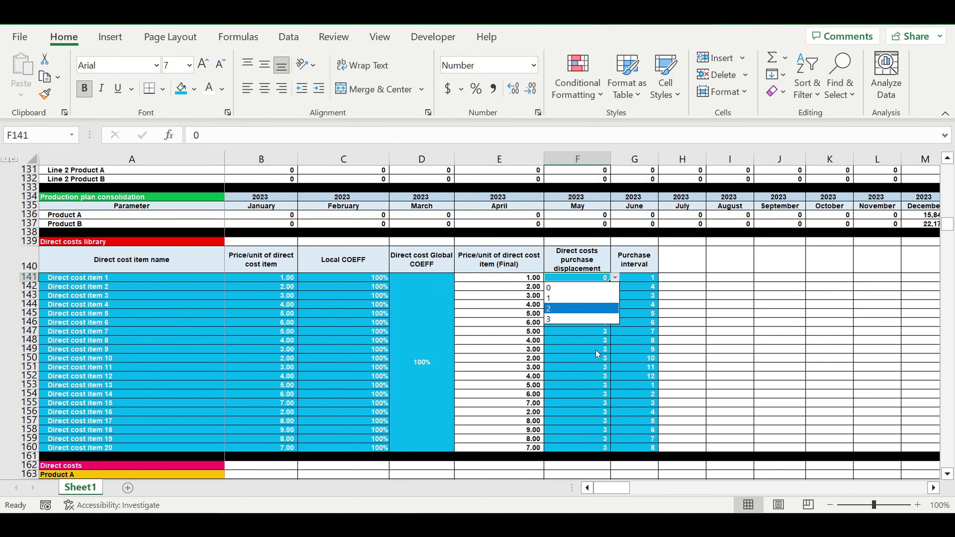
pyautogui.click(601, 287)
pyautogui.click(614, 287)
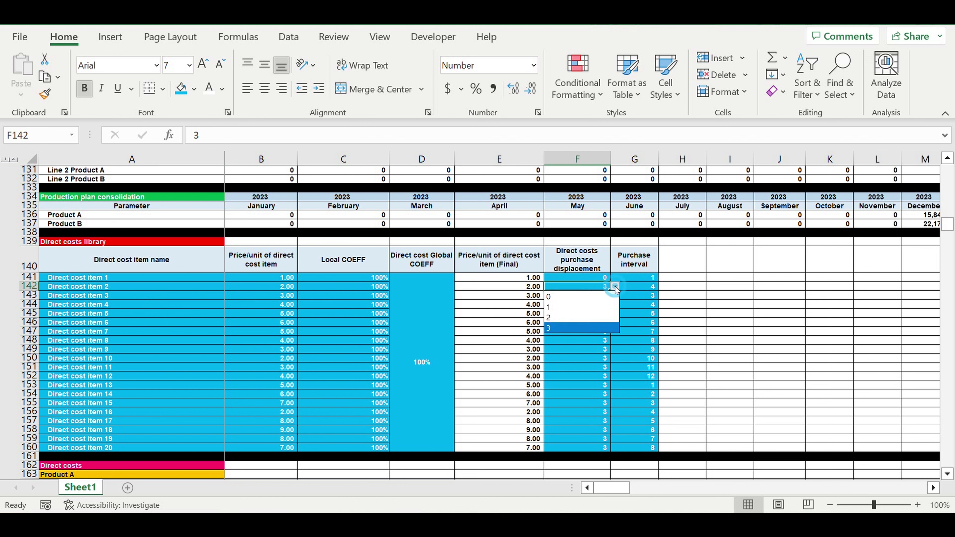
pyautogui.click(588, 329)
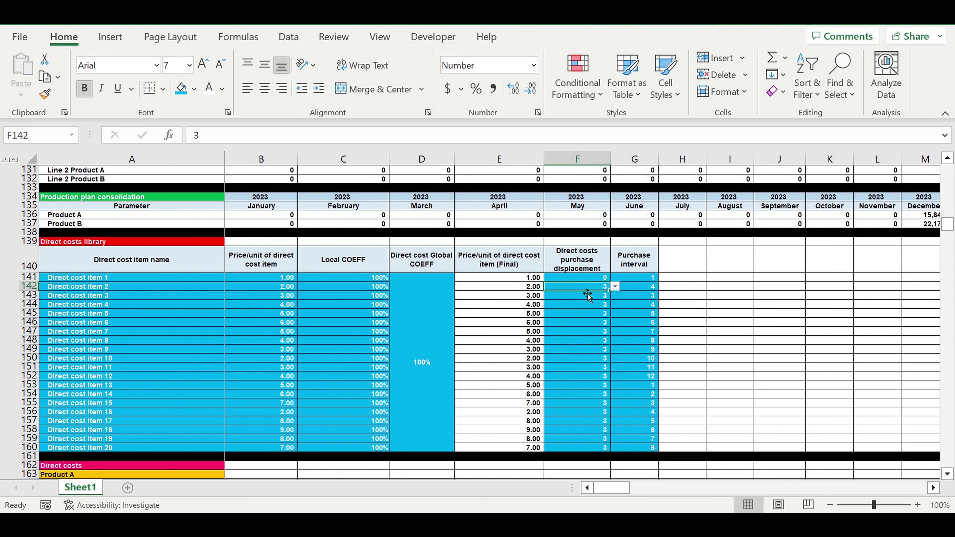
pyautogui.click(138, 289)
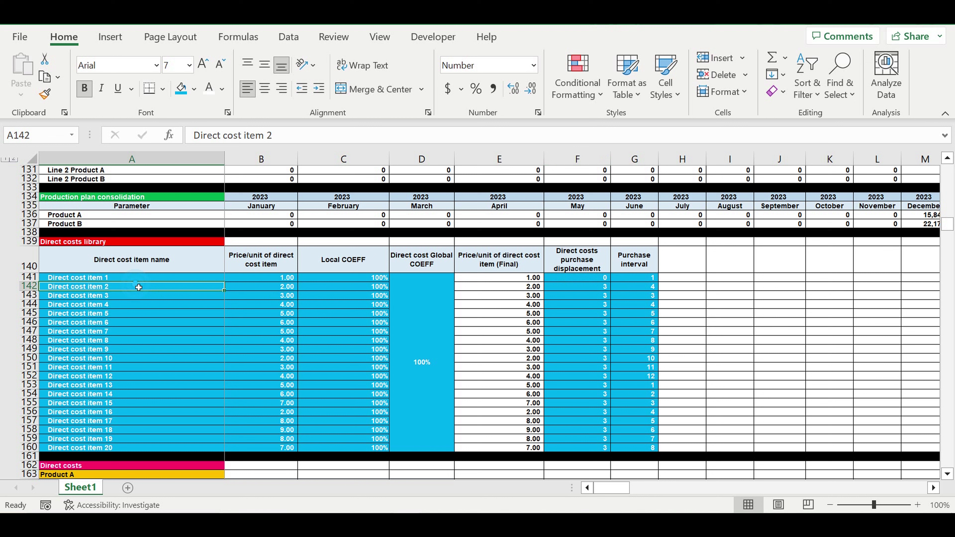
pyautogui.click(606, 289)
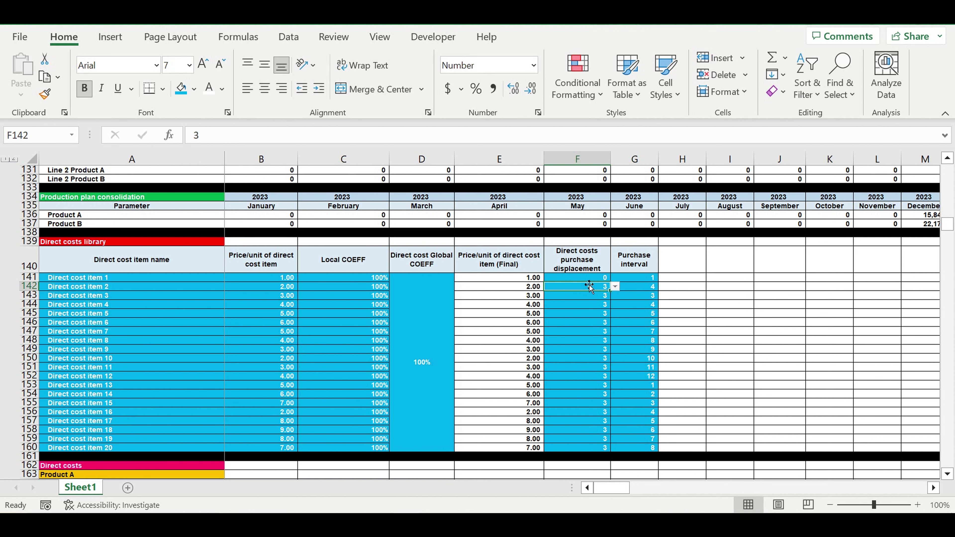
# - Examine the Purchase interval column of the Direct costs library and the choices offered for Direct cost items 2 and 6
pyautogui.moveTo(641, 279); pyautogui.dragTo(641, 287)
pyautogui.moveTo(652, 330); pyautogui.dragTo(650, 433)
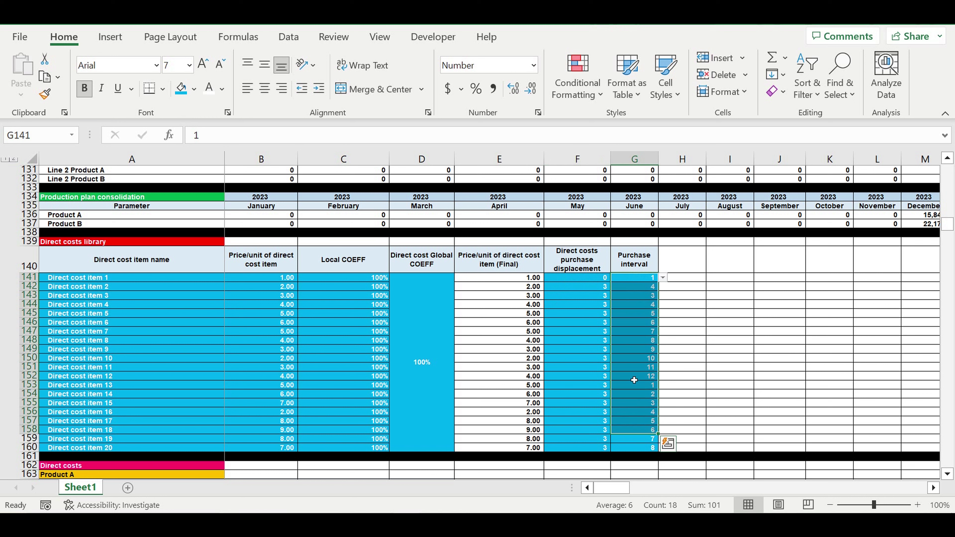
pyautogui.click(635, 281)
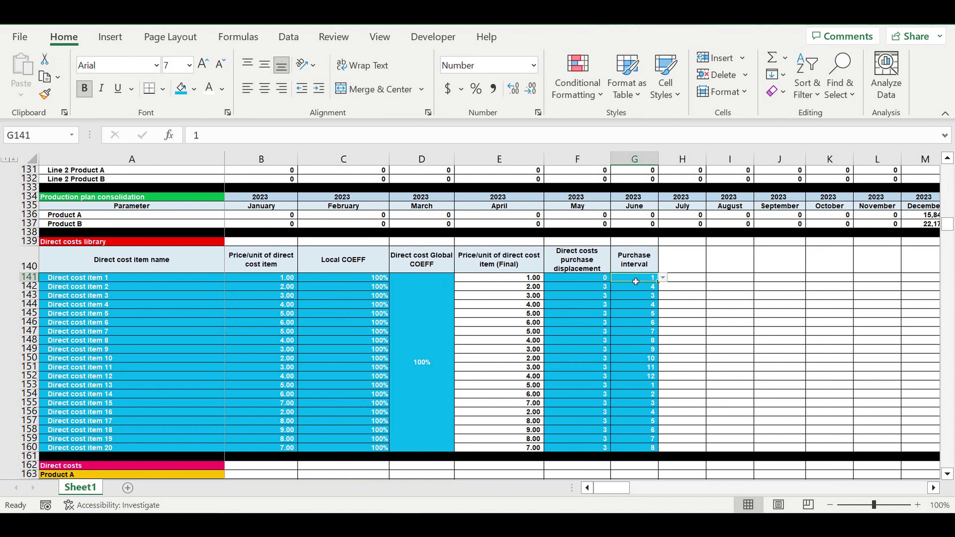
pyautogui.click(654, 288)
pyautogui.click(662, 287)
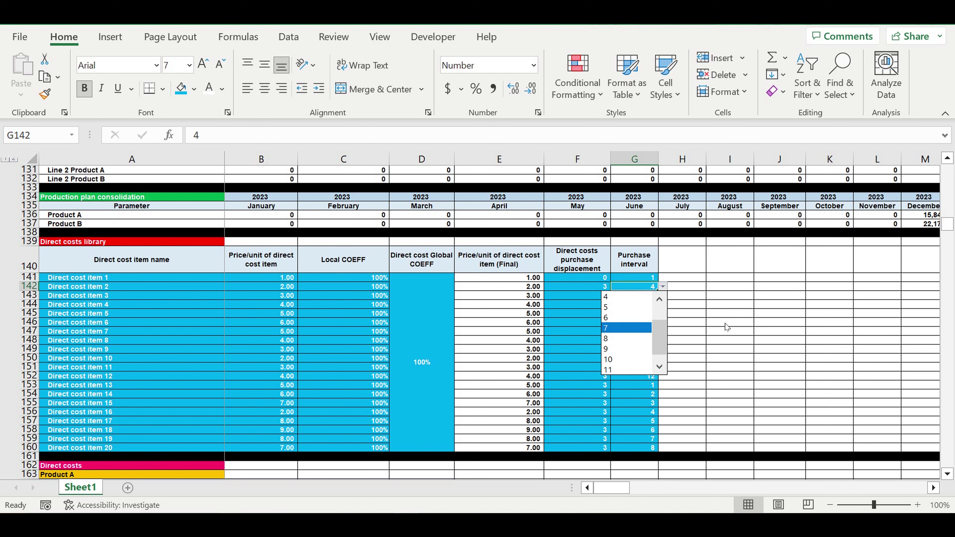
pyautogui.press('Escape')
pyautogui.click(639, 323)
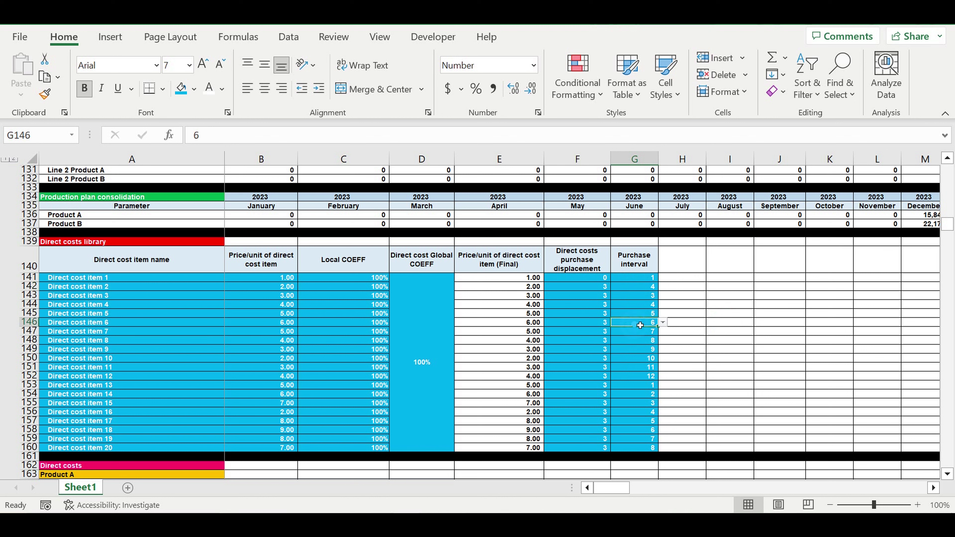
pyautogui.click(662, 323)
pyautogui.click(661, 323)
# - Review the purchase displacement and purchase interval inputs together across F141:G160
pyautogui.click(644, 277)
pyautogui.moveTo(631, 312); pyautogui.dragTo(600, 442)
pyautogui.moveTo(595, 279); pyautogui.dragTo(643, 449)
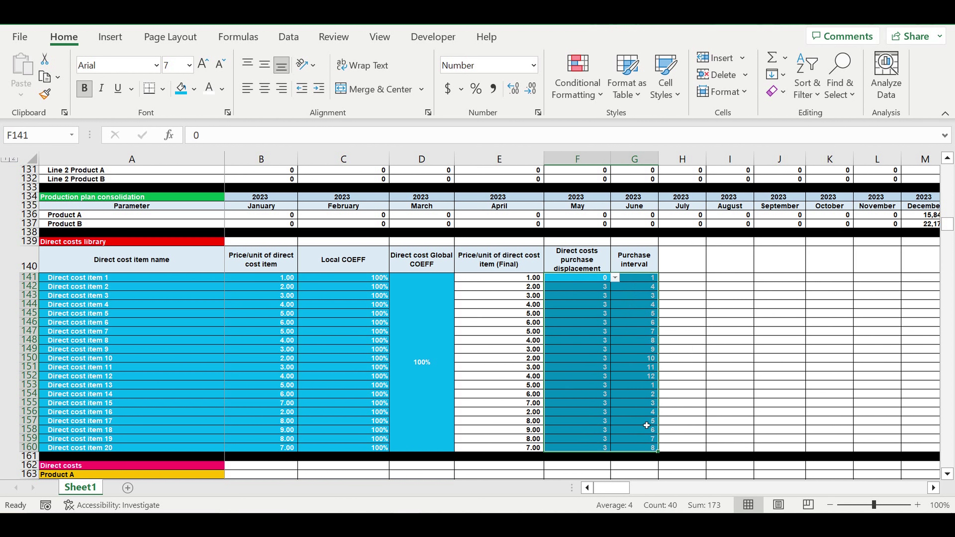
pyautogui.click(624, 368)
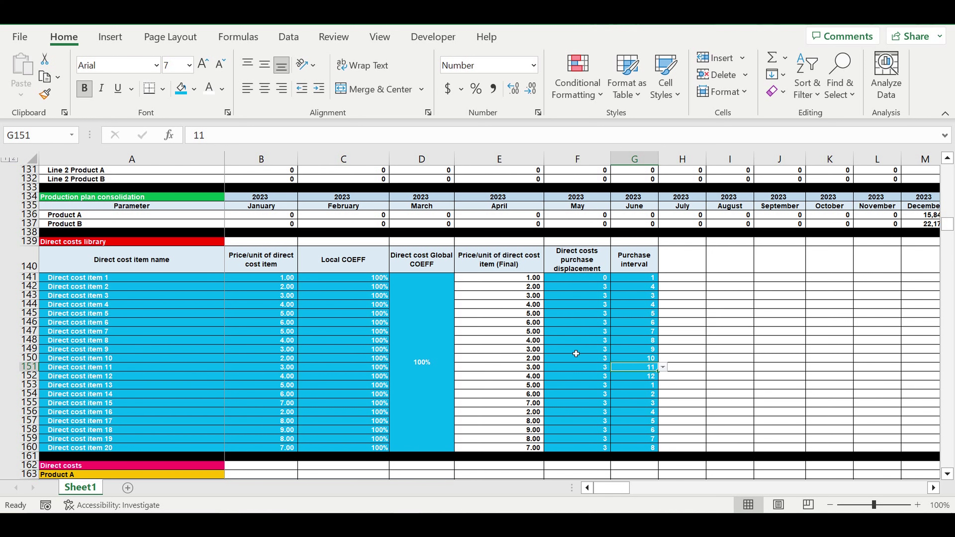
# - Try Direct cost item 4 in A179 of Product A's direct costs table and replace it with Direct cost item 8
pyautogui.scroll(-3, 571, 353)
pyautogui.scroll(-6, 558, 353)
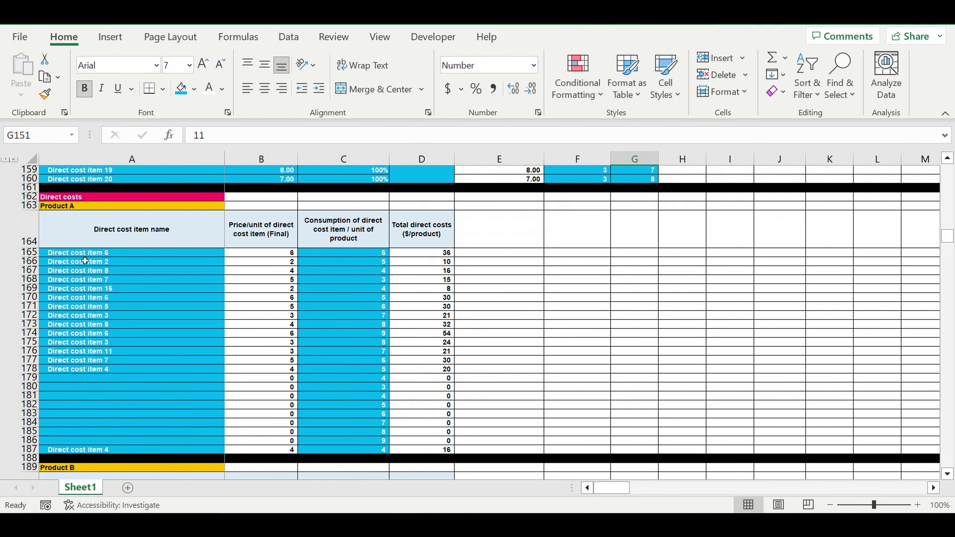
pyautogui.click(75, 206)
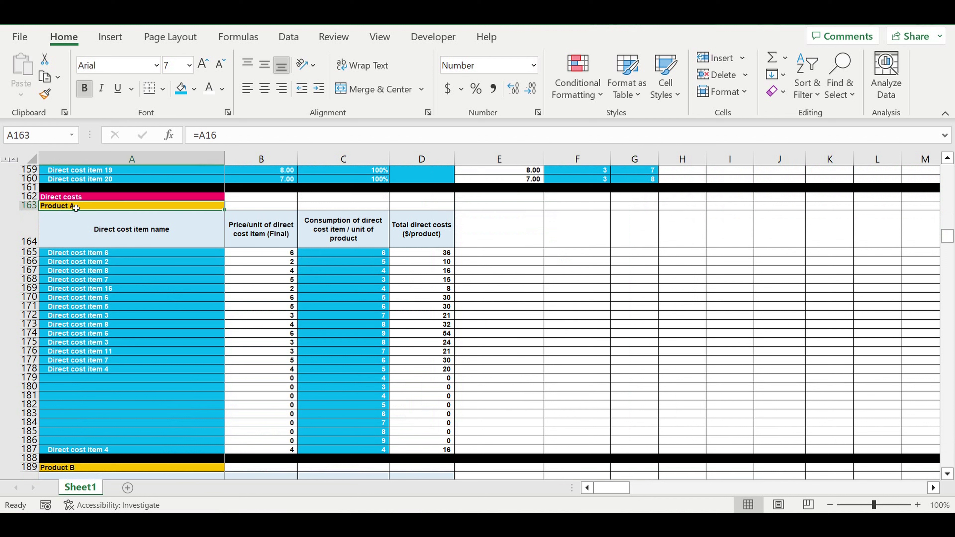
pyautogui.click(110, 254)
pyautogui.click(142, 378)
pyautogui.click(228, 378)
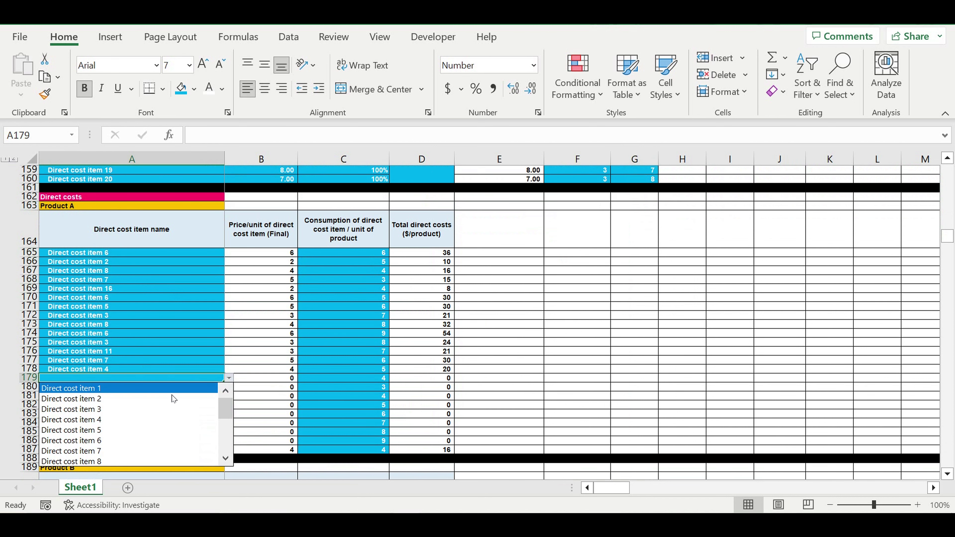
pyautogui.click(145, 415)
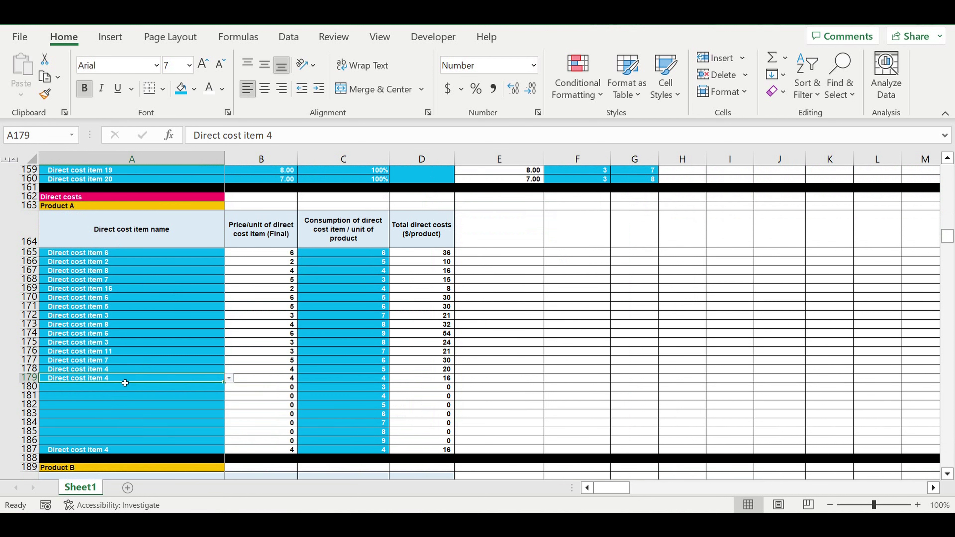
pyautogui.click(229, 379)
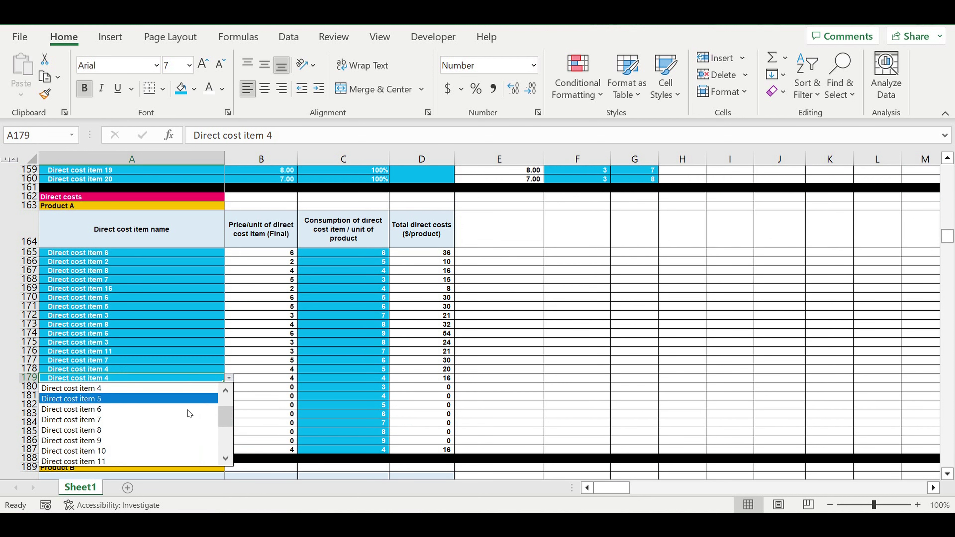
pyautogui.click(182, 432)
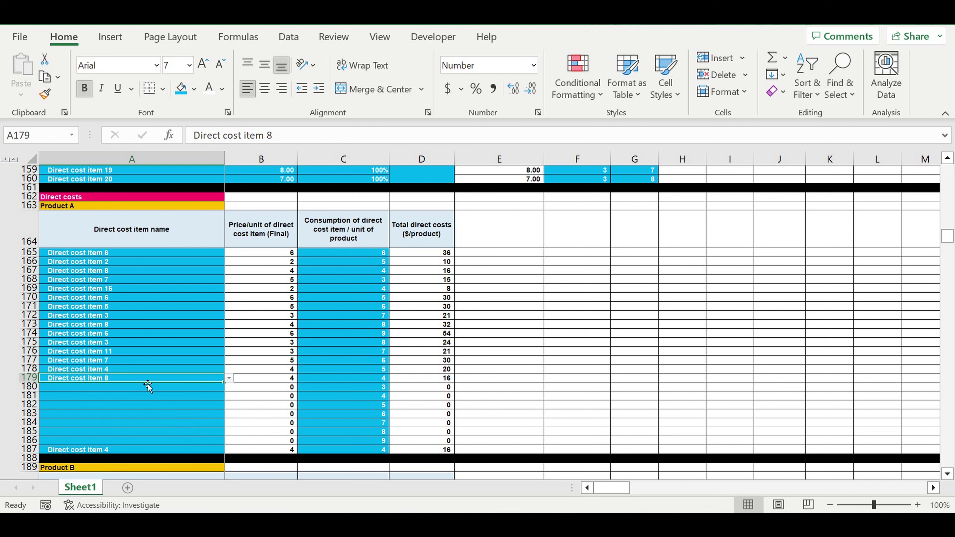
# - Examine Product A's consumption of direct cost items per unit of product in C165:C179 and go down to the Product B table
pyautogui.click(377, 380)
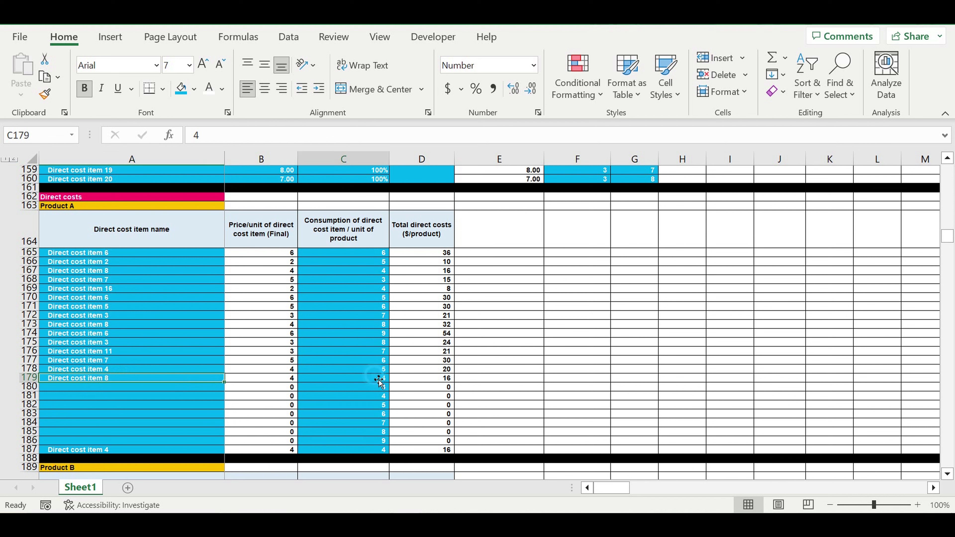
pyautogui.click(150, 378)
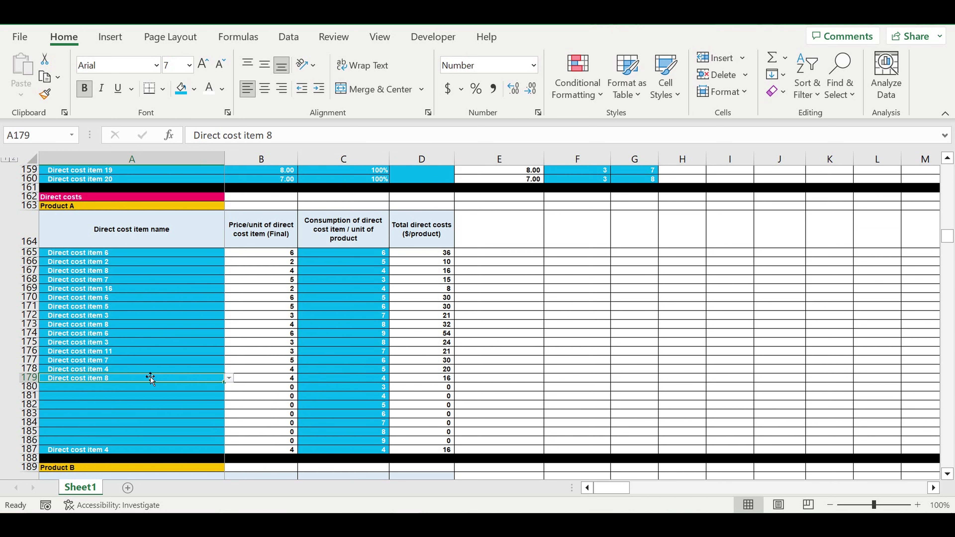
pyautogui.click(357, 380)
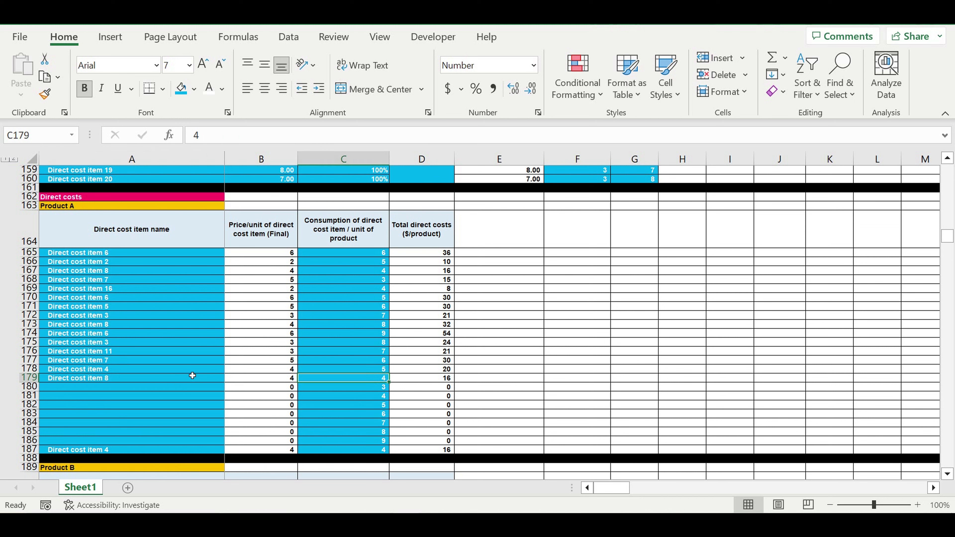
pyautogui.click(87, 211)
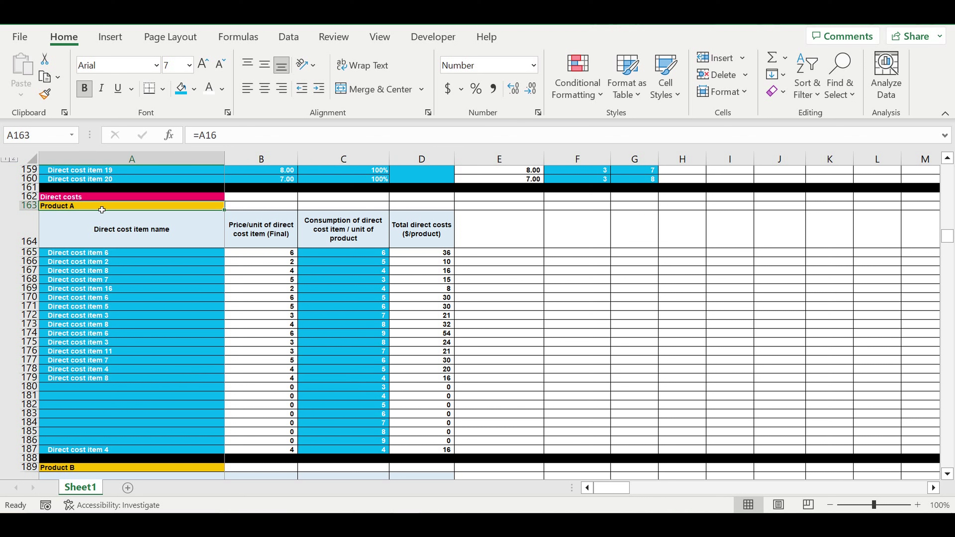
pyautogui.moveTo(373, 250); pyautogui.dragTo(352, 322)
pyautogui.moveTo(352, 381); pyautogui.dragTo(353, 378)
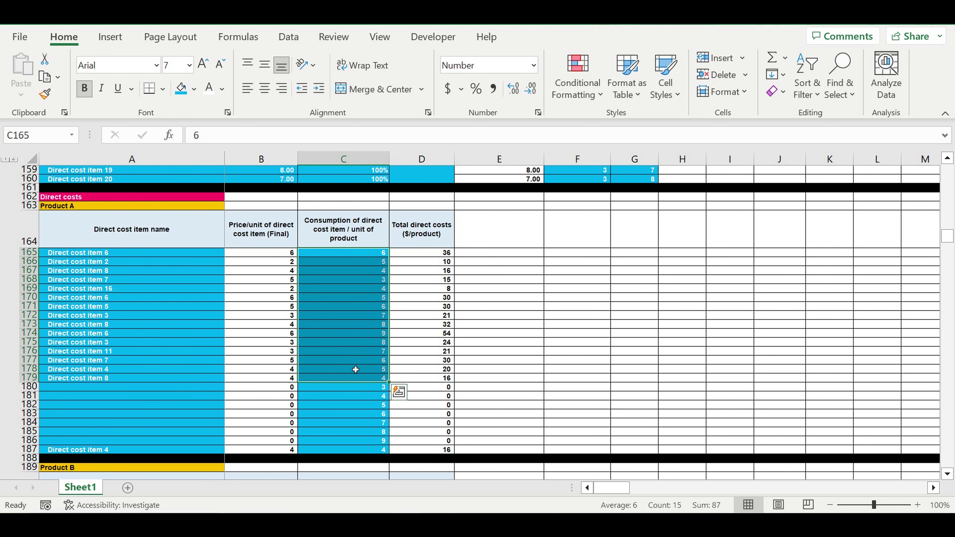
pyautogui.scroll(-6, 330, 372)
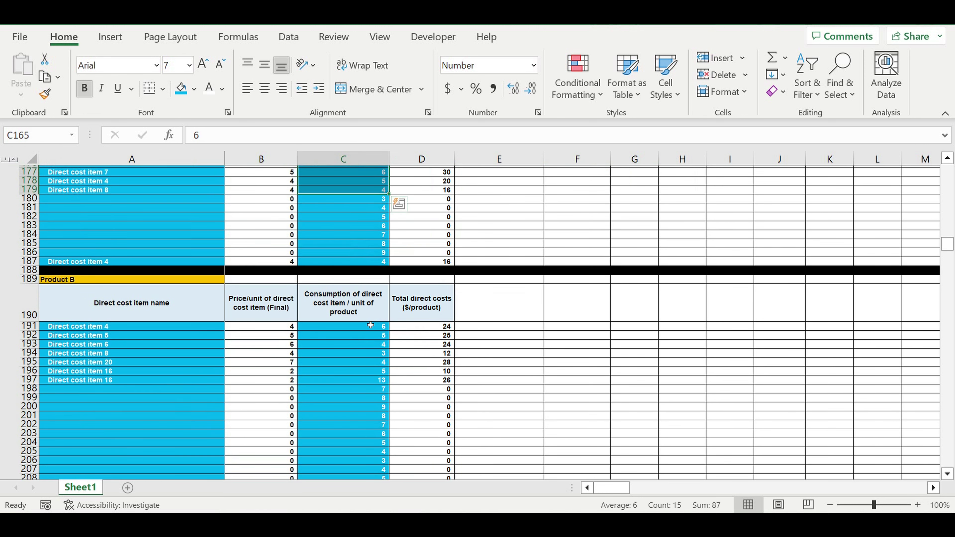
# - Examine Product B's direct cost item consumption in C191:C202 and go down to the Investment plan section
pyautogui.moveTo(364, 327); pyautogui.dragTo(366, 425)
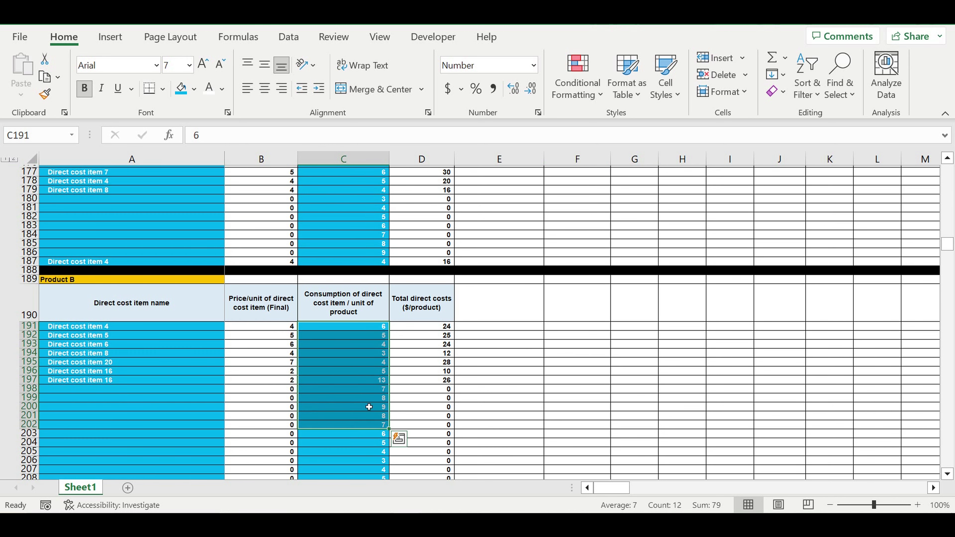
pyautogui.scroll(-5, 368, 398)
pyautogui.scroll(-20, 367, 395)
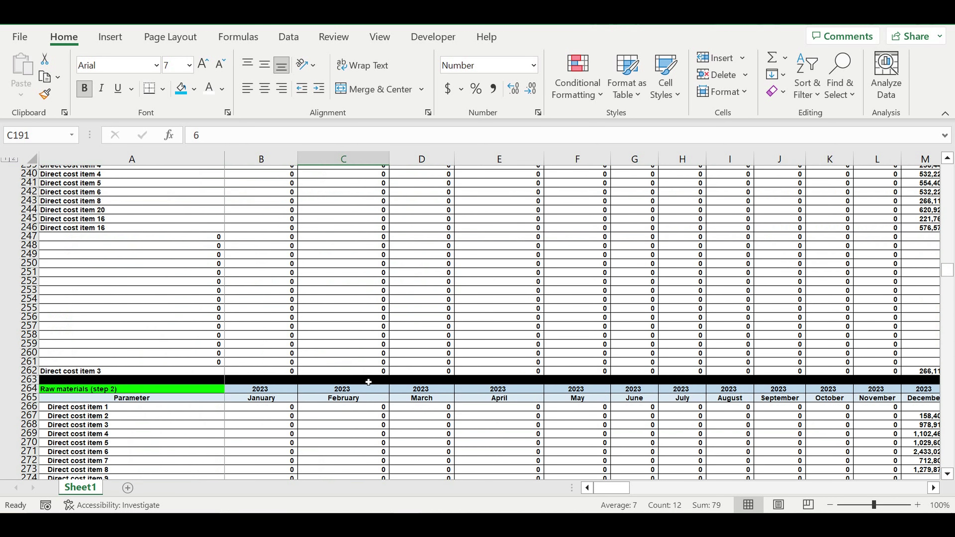
pyautogui.scroll(-20, 357, 389)
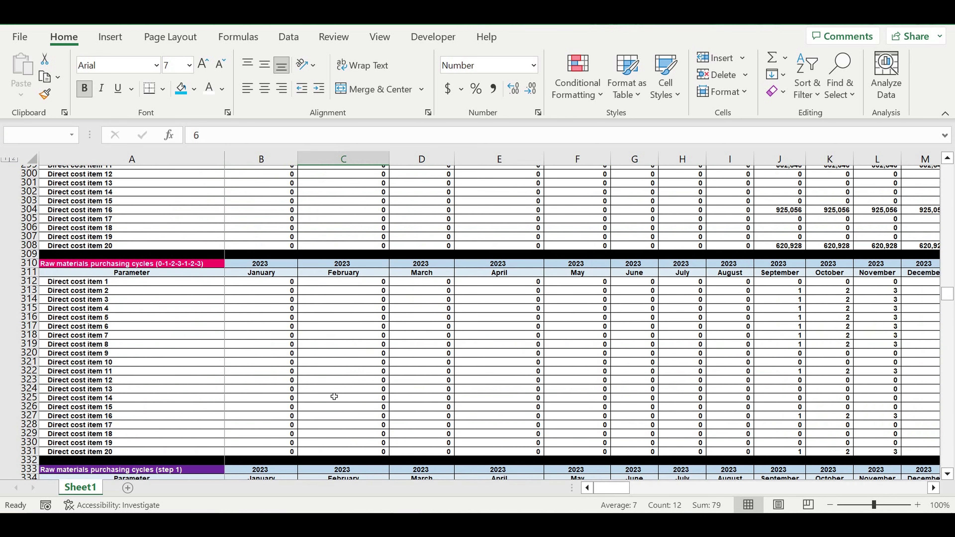
pyautogui.scroll(-16, 336, 394)
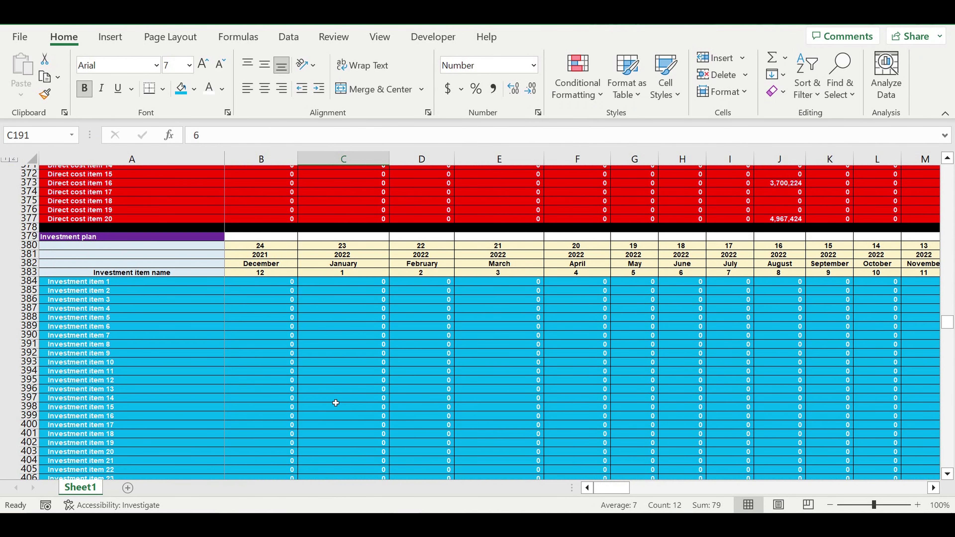
pyautogui.scroll(-2, 149, 286)
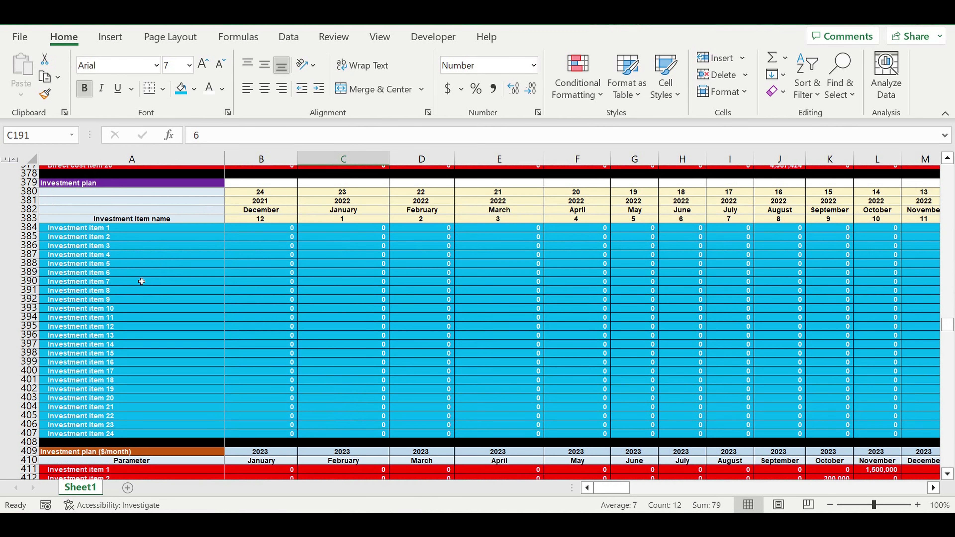
# - Review the Investment plan's item names in A384:A407, its monthly amounts, the start of operating column Z and the month countdown headers
pyautogui.moveTo(85, 229); pyautogui.dragTo(84, 434)
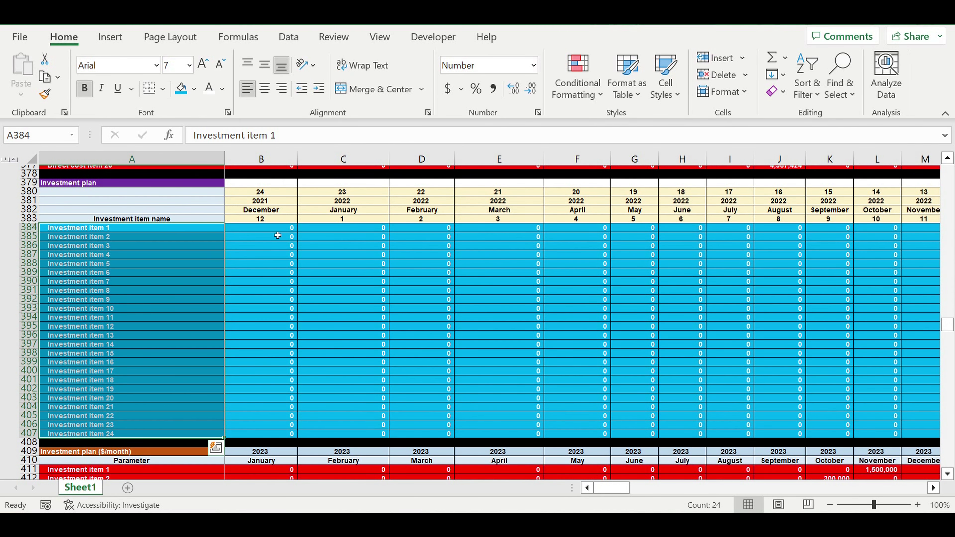
pyautogui.click(270, 228)
pyautogui.moveTo(343, 230); pyautogui.dragTo(826, 433)
pyautogui.moveTo(873, 231); pyautogui.dragTo(866, 437)
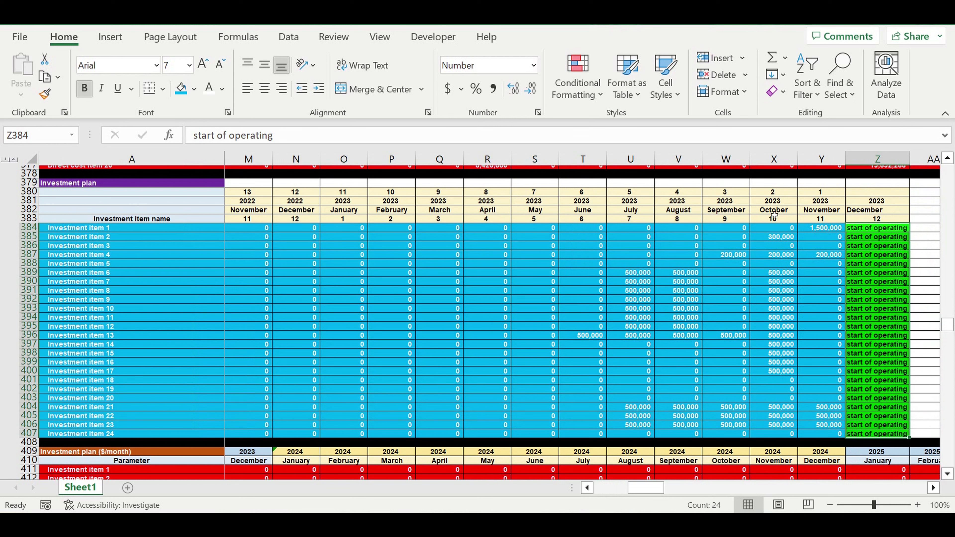
pyautogui.moveTo(820, 192); pyautogui.dragTo(541, 221)
# - Examine the July, August and October 2023 amounts for Investment items 6 to 12, and check several investment item names
pyautogui.click(637, 274)
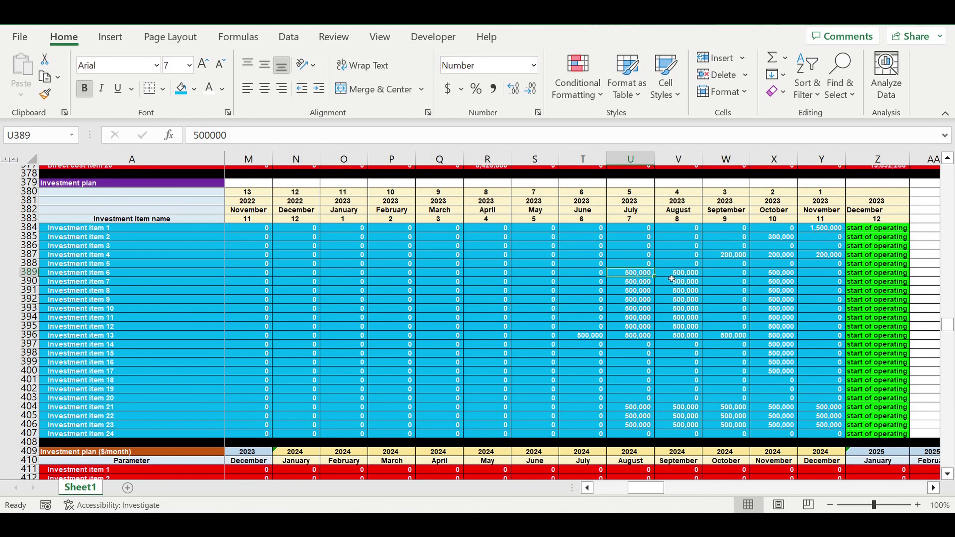
pyautogui.click(681, 274)
pyautogui.click(672, 293)
pyautogui.click(638, 293)
pyautogui.click(638, 319)
pyautogui.click(674, 319)
pyautogui.moveTo(789, 278); pyautogui.dragTo(789, 326)
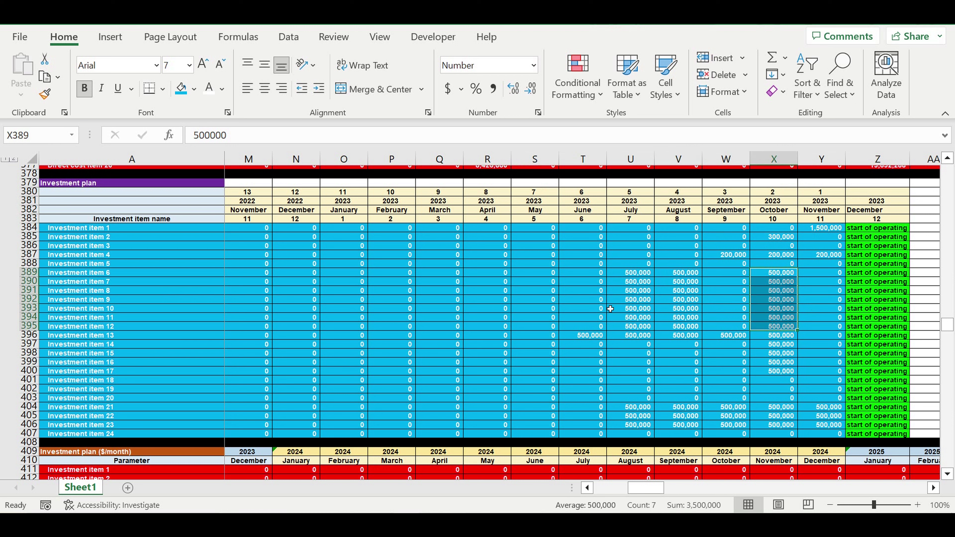
pyautogui.click(114, 259)
pyautogui.click(104, 306)
pyautogui.click(142, 355)
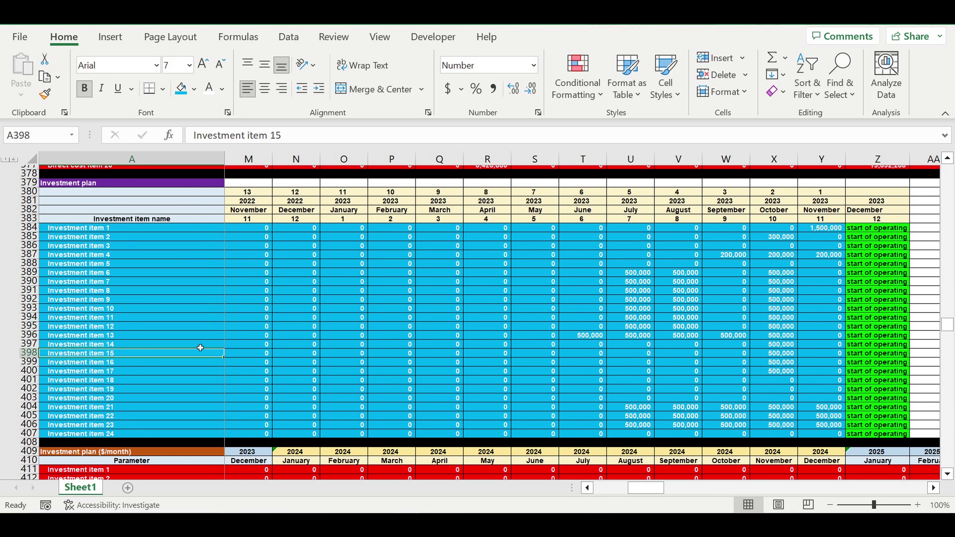
# - Go to the Payroll (Shifts) section and inspect the Global Payroll COEFF in B436 and the Line 1 heading in A439
pyautogui.scroll(-10, 331, 339)
pyautogui.scroll(-5, 331, 323)
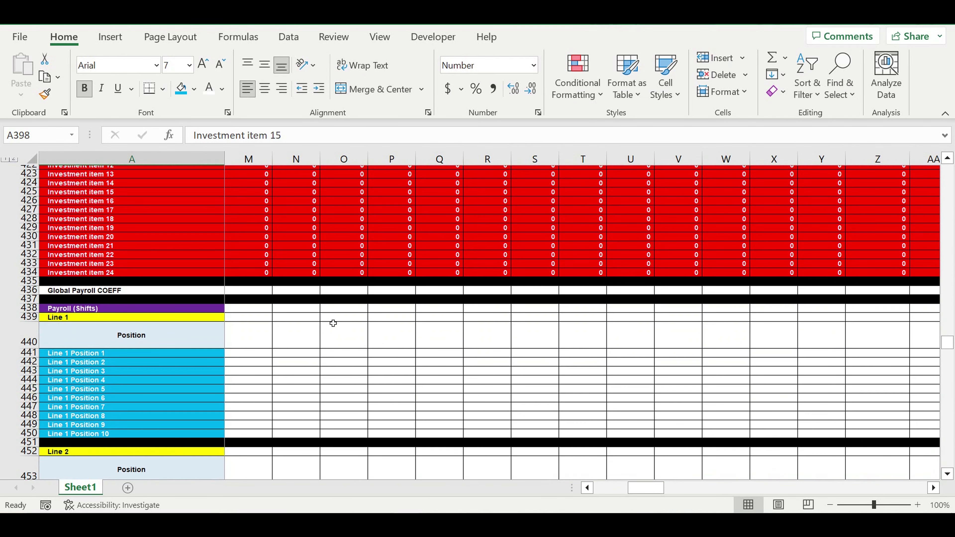
pyautogui.moveTo(642, 490); pyautogui.dragTo(607, 490)
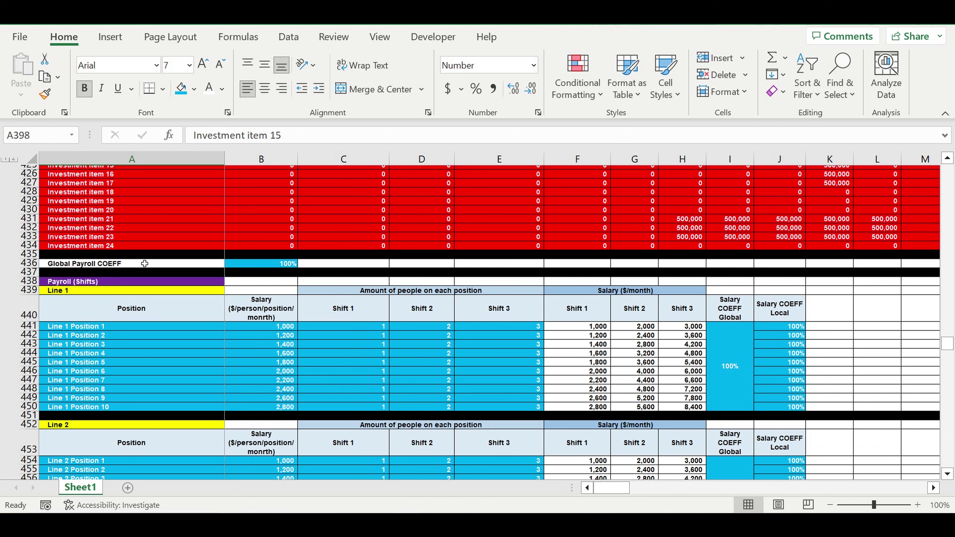
pyautogui.click(92, 266)
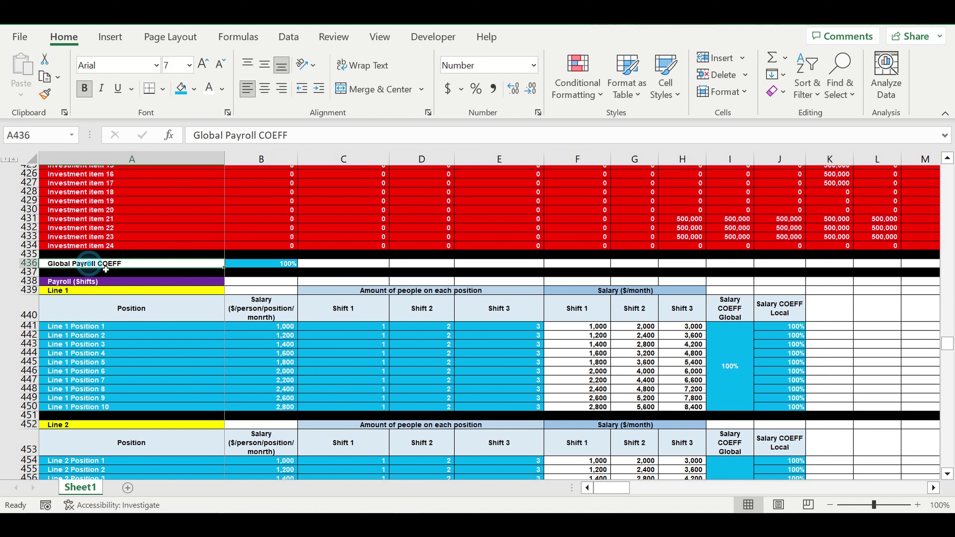
pyautogui.click(262, 266)
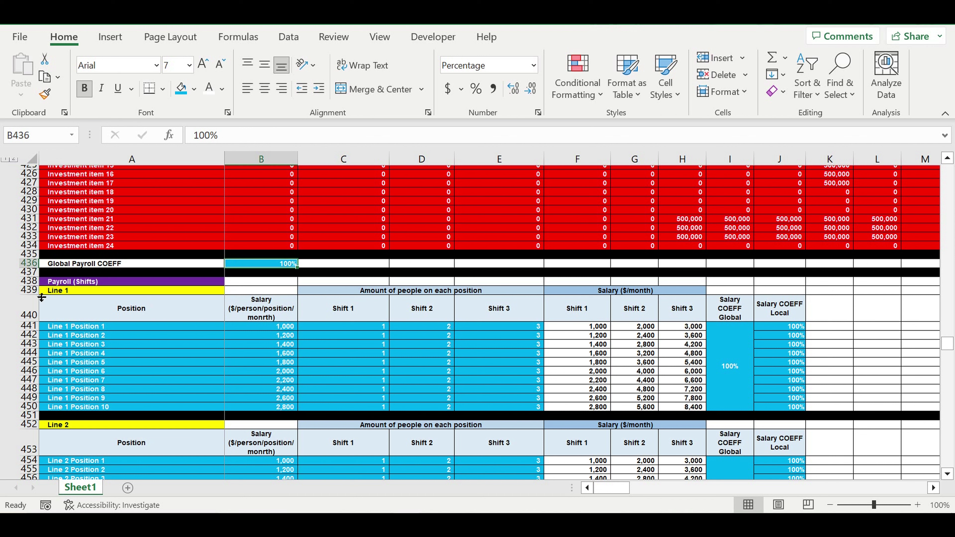
pyautogui.click(62, 291)
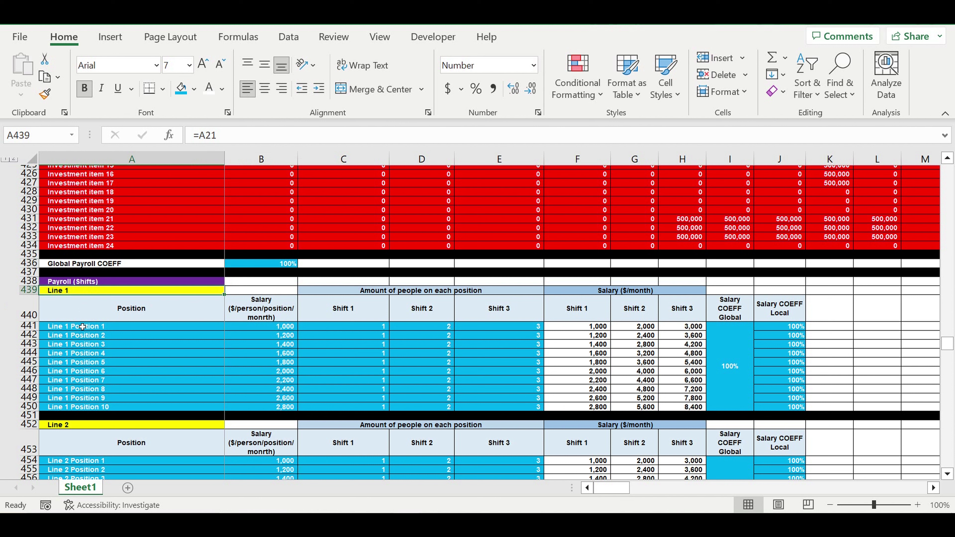
# - Review Line 1's position names in A441:A450 and their monthly salaries per person in B441:B450
pyautogui.moveTo(83, 327); pyautogui.dragTo(86, 414)
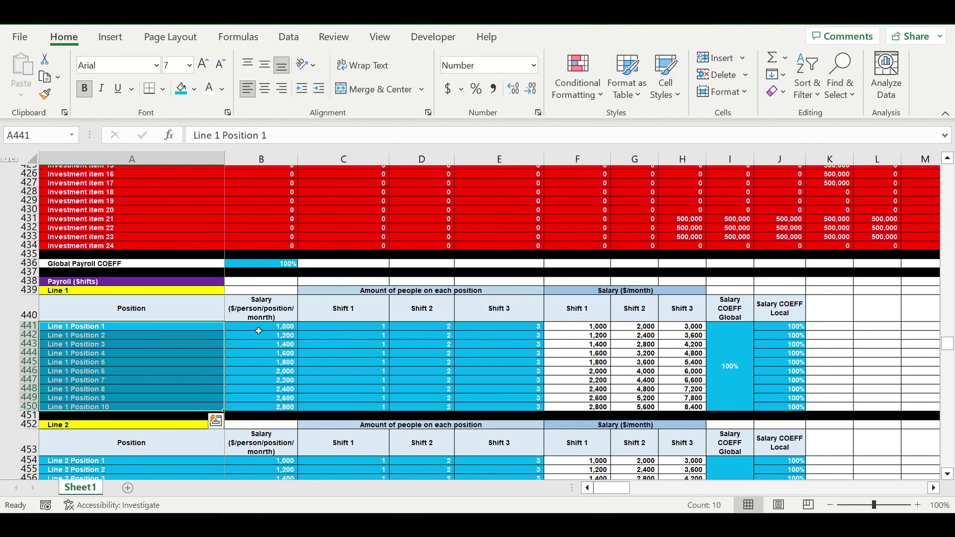
pyautogui.moveTo(270, 329); pyautogui.dragTo(277, 408)
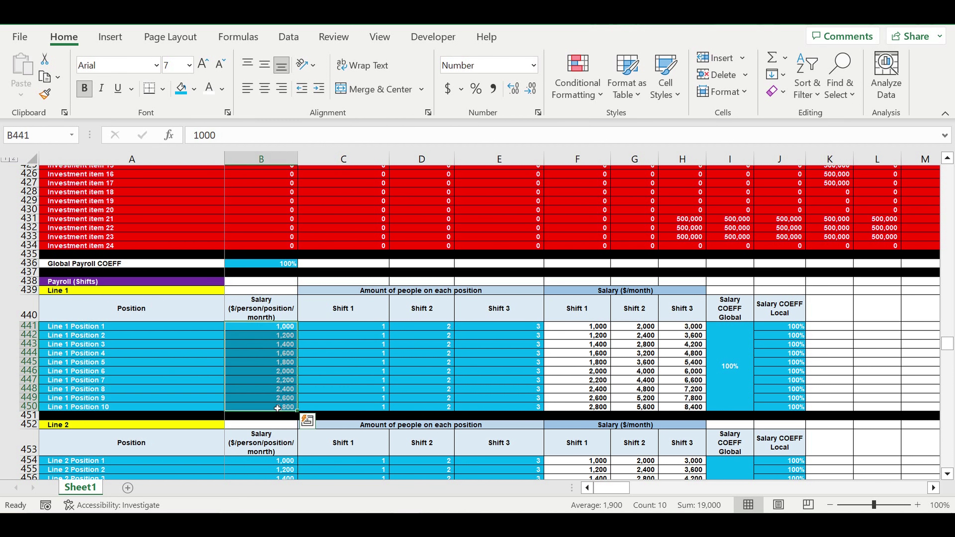
pyautogui.click(361, 330)
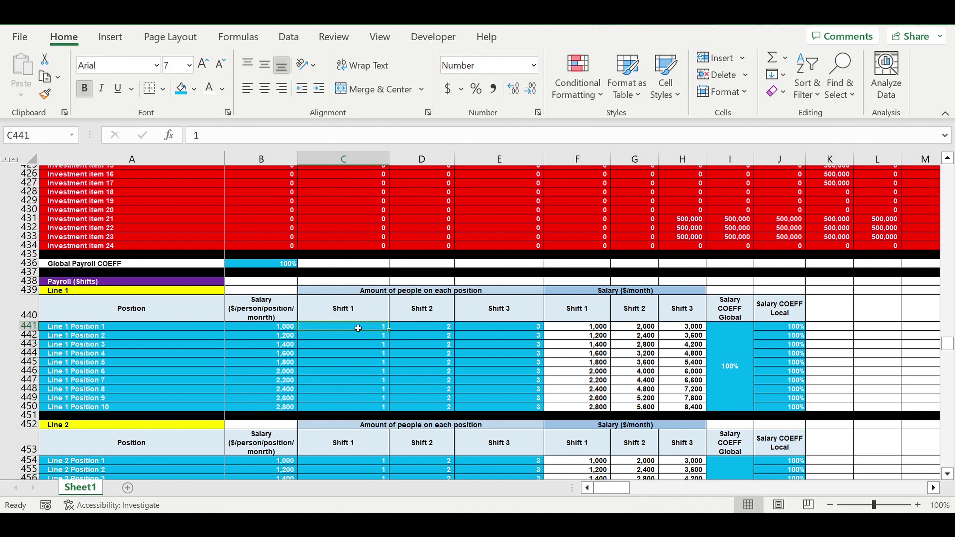
pyautogui.click(193, 326)
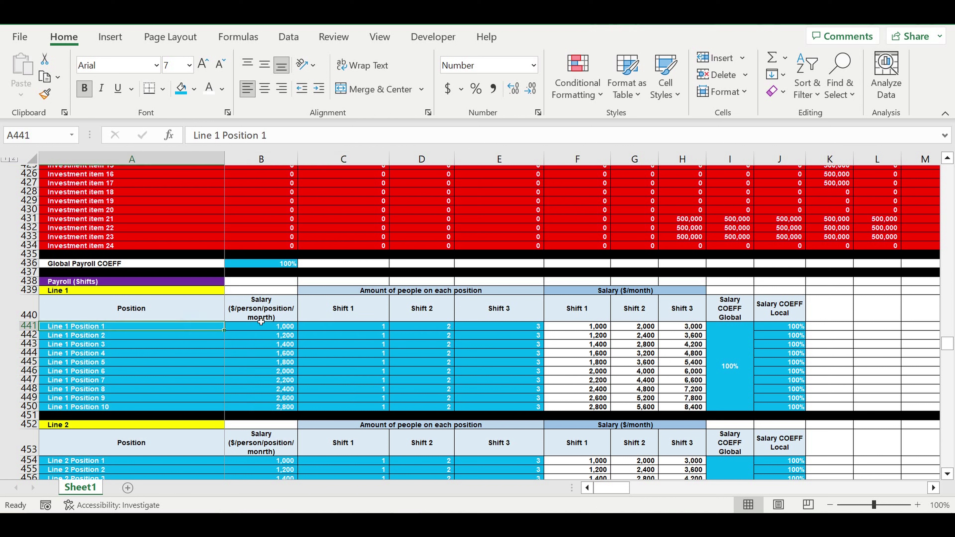
# - Examine the number of people on each Line 1 position for Shifts 1, 2 and 3 in C441:E450
pyautogui.click(346, 307)
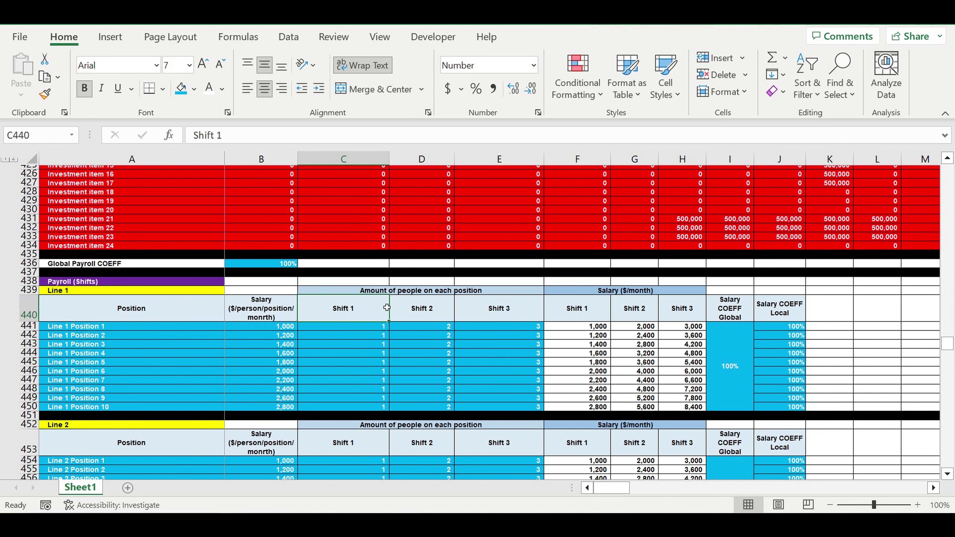
pyautogui.click(420, 306)
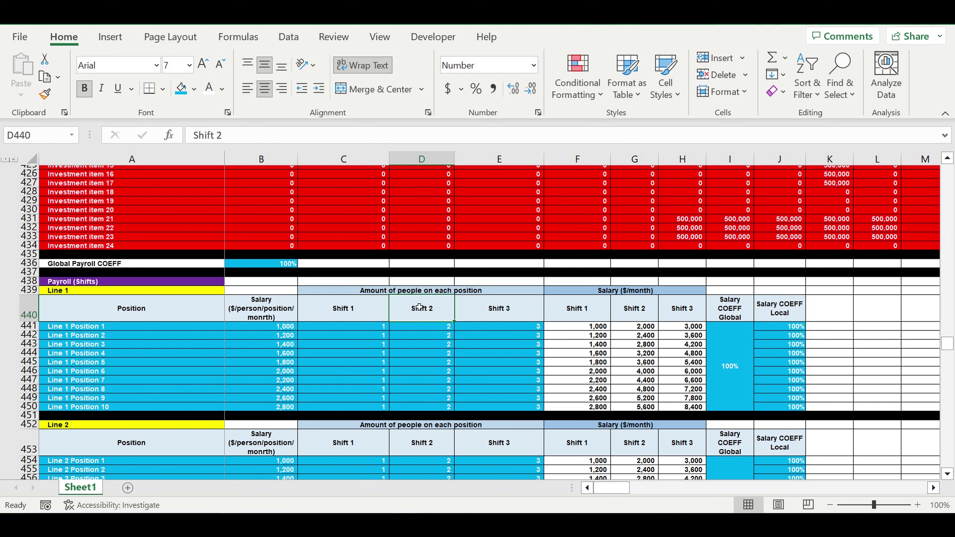
pyautogui.click(510, 310)
pyautogui.moveTo(354, 327); pyautogui.dragTo(353, 410)
pyautogui.moveTo(417, 326); pyautogui.dragTo(450, 405)
pyautogui.moveTo(526, 329); pyautogui.dragTo(525, 408)
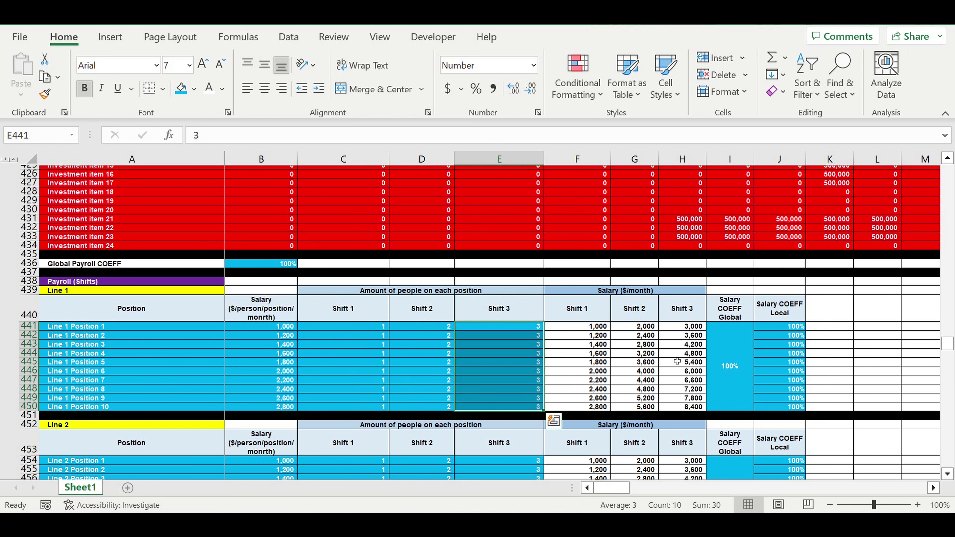
# - Check Line 1's global and local salary coefficients in columns I and J against the Global Payroll COEFF in B436
pyautogui.click(743, 354)
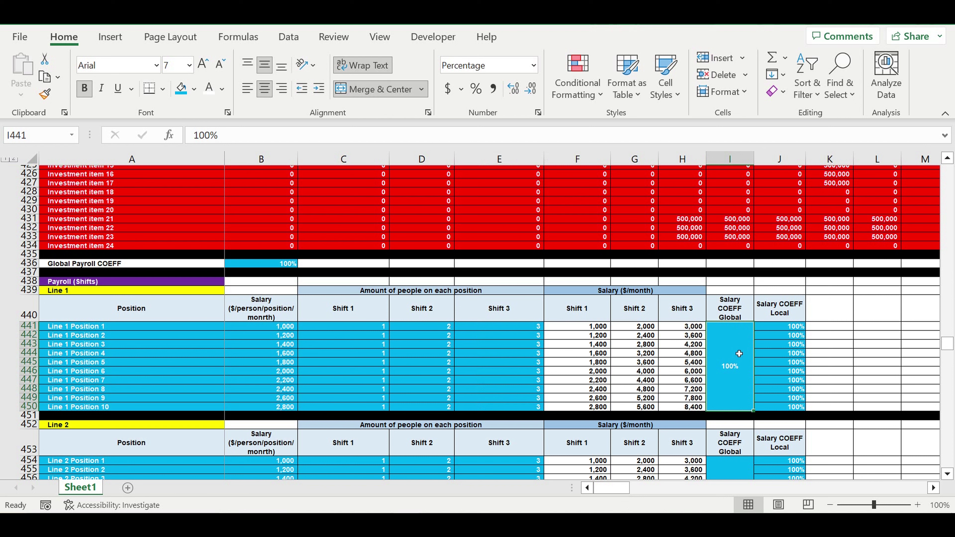
pyautogui.moveTo(783, 327); pyautogui.dragTo(790, 413)
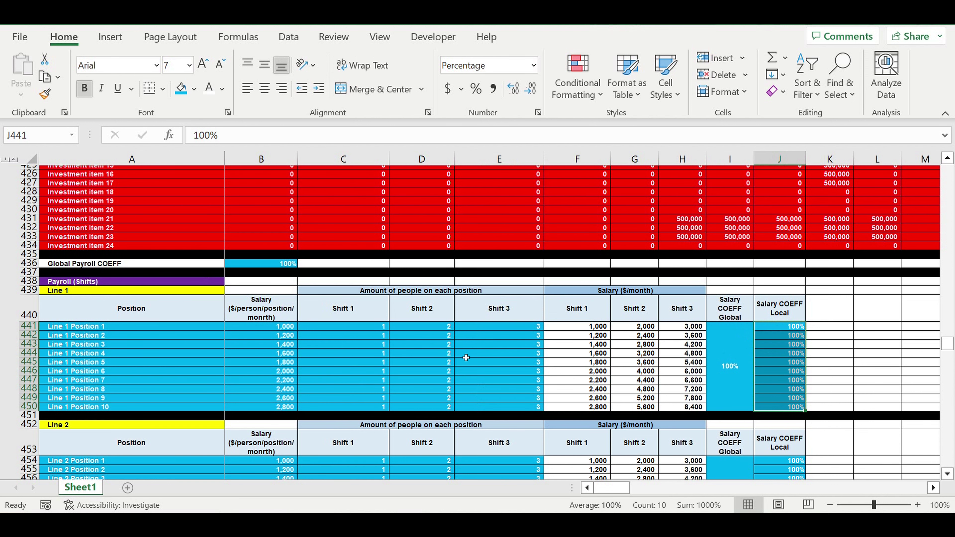
pyautogui.click(267, 266)
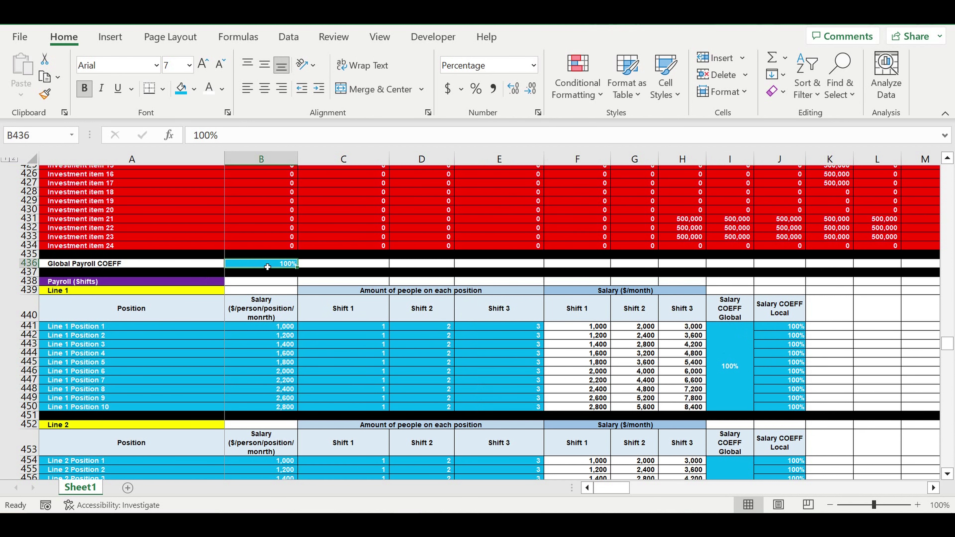
# - Review the Line 1 and Line 2 position lists in the Payroll (Shifts) section, including the Line 2 heading in A452
pyautogui.scroll(-2, 397, 300)
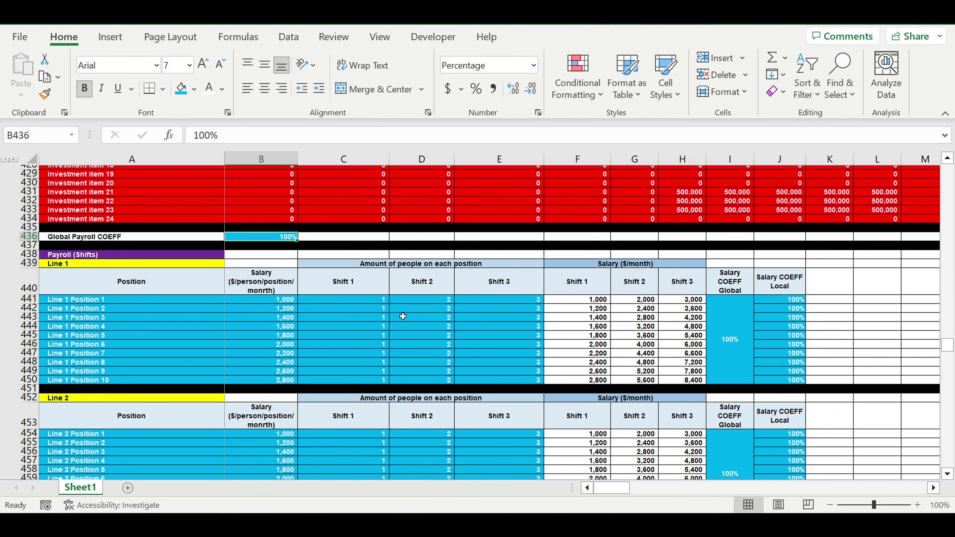
pyautogui.click(81, 259)
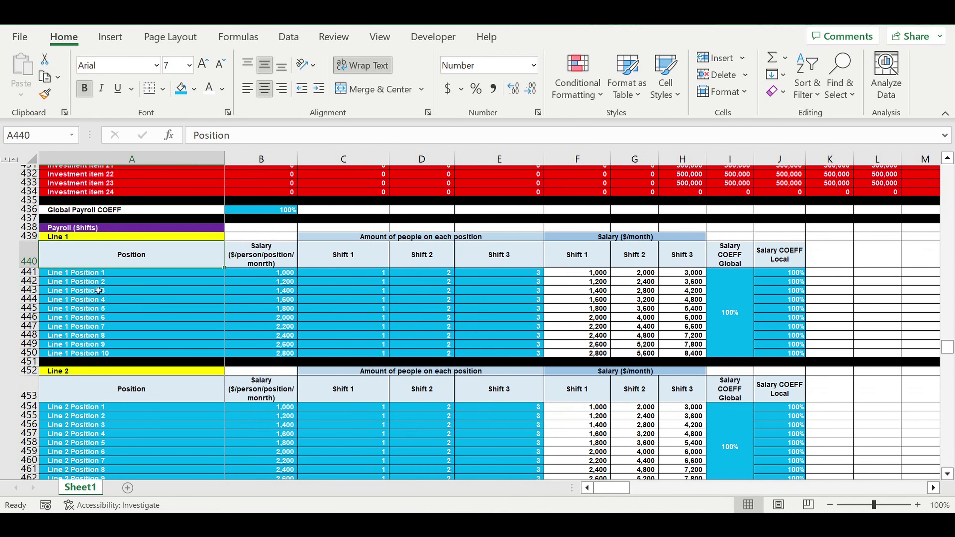
pyautogui.moveTo(78, 299); pyautogui.dragTo(85, 353)
pyautogui.scroll(-4, 124, 398)
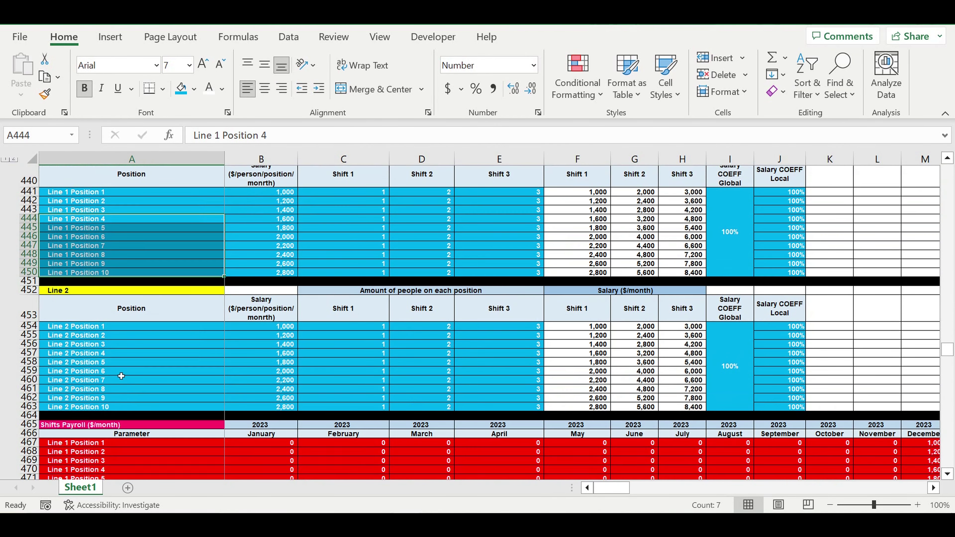
pyautogui.moveTo(75, 272); pyautogui.dragTo(85, 353)
pyautogui.click(69, 237)
# - Go past Shifts Payroll to the Payroll fixed table and examine its positions, headcounts, salaries and coefficients in rows 490 to 504
pyautogui.scroll(-10, 162, 319)
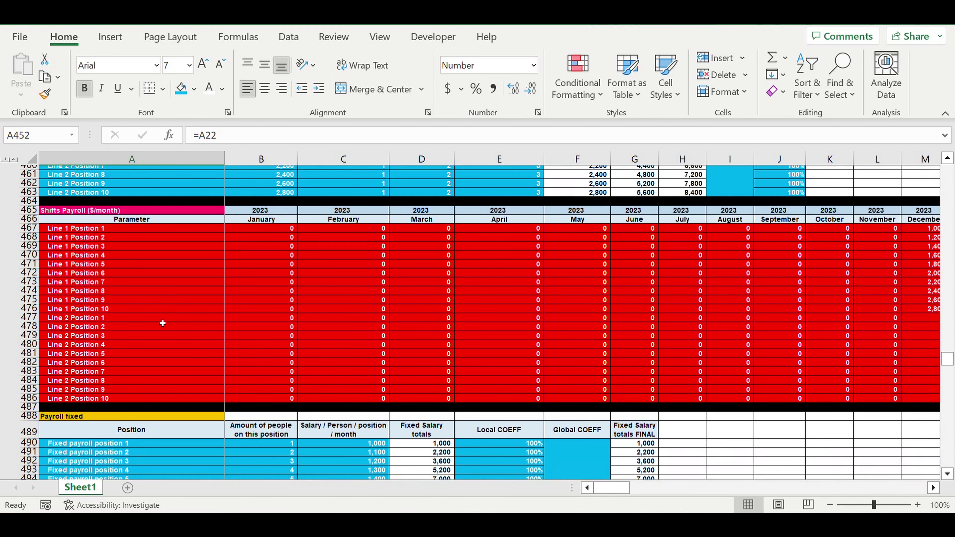
pyautogui.scroll(-3, 161, 316)
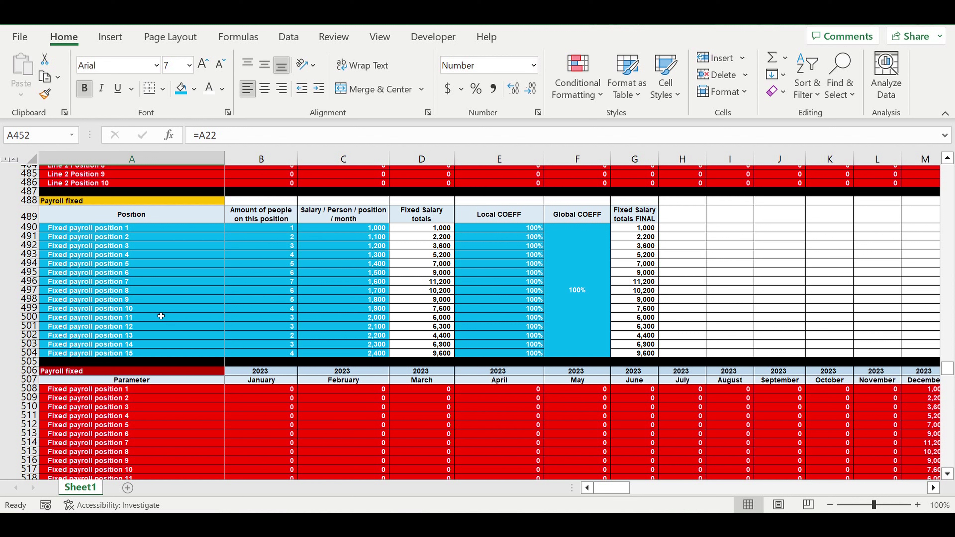
pyautogui.click(87, 227)
pyautogui.moveTo(91, 236); pyautogui.dragTo(95, 355)
pyautogui.moveTo(269, 230); pyautogui.dragTo(271, 355)
pyautogui.moveTo(365, 230); pyautogui.dragTo(359, 356)
pyautogui.moveTo(525, 230); pyautogui.dragTo(599, 329)
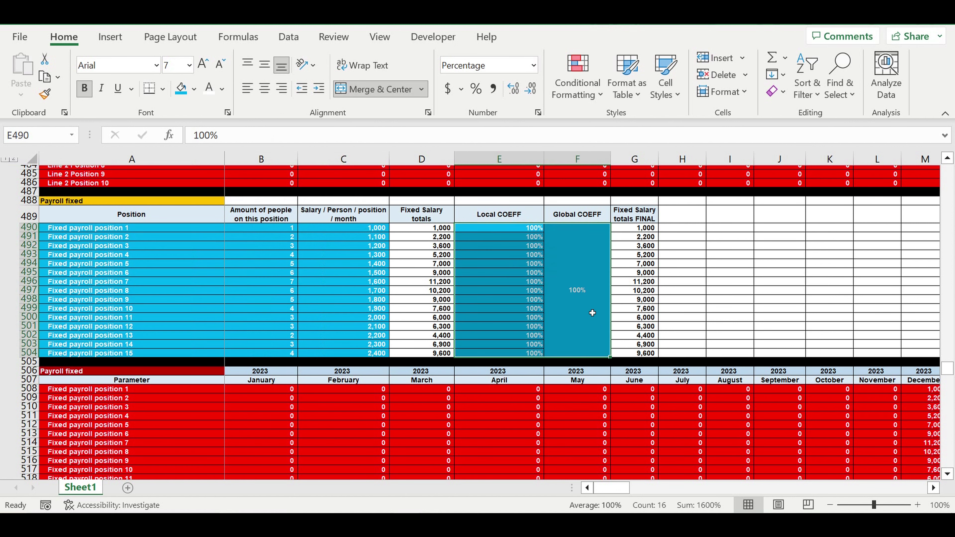
# - Check the fixed payroll Global COEFF in F490 and go down to the Direct payroll linked to units produced tables
pyautogui.scroll(-3, 592, 313)
pyautogui.scroll(2, 590, 311)
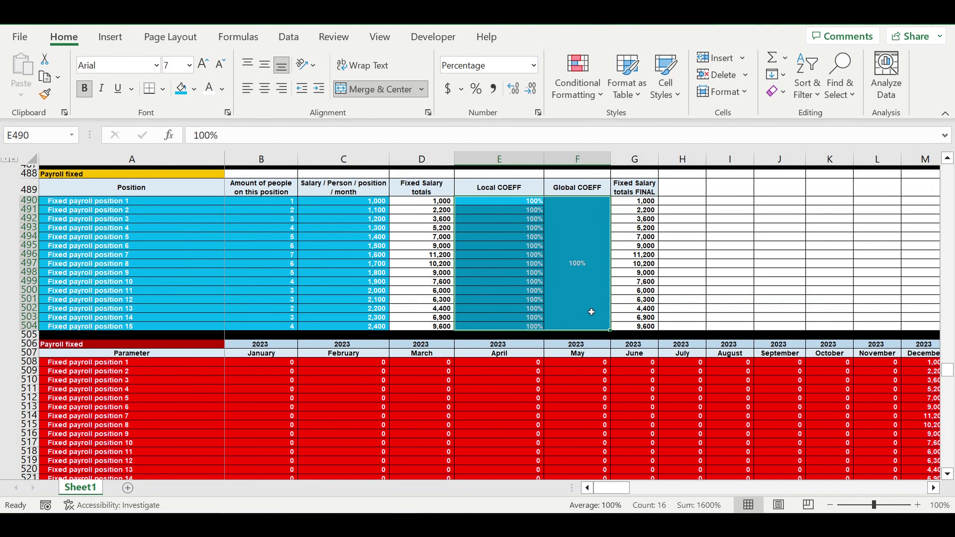
pyautogui.click(576, 259)
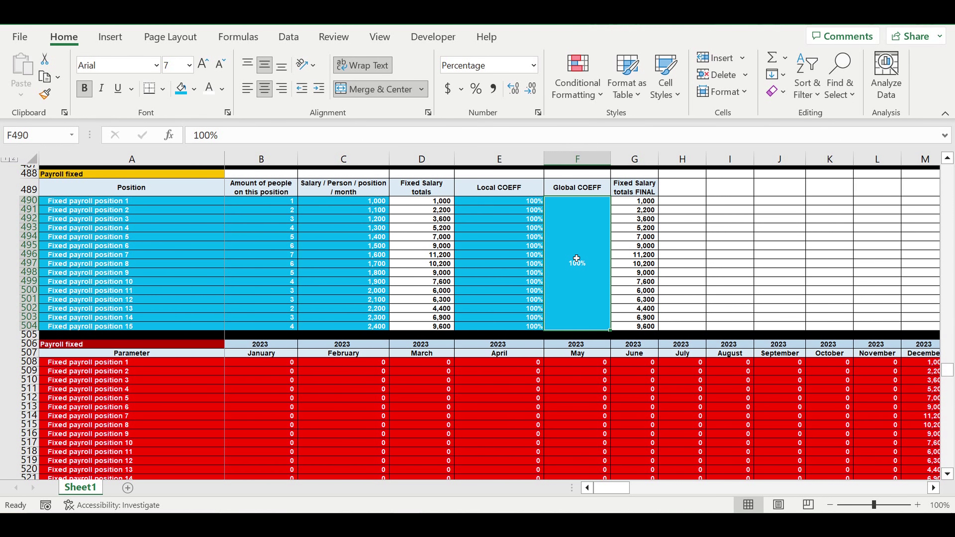
pyautogui.scroll(-9, 576, 259)
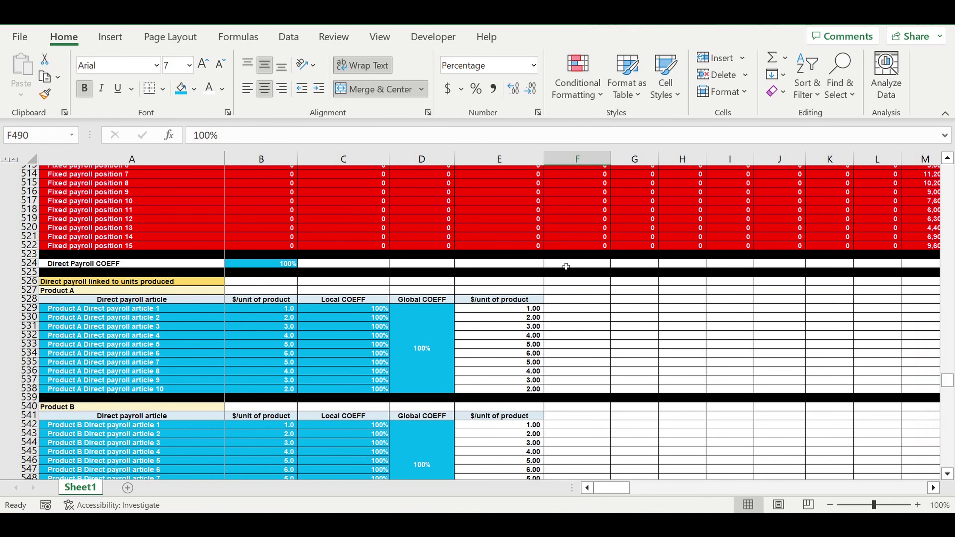
pyautogui.scroll(-2, 562, 268)
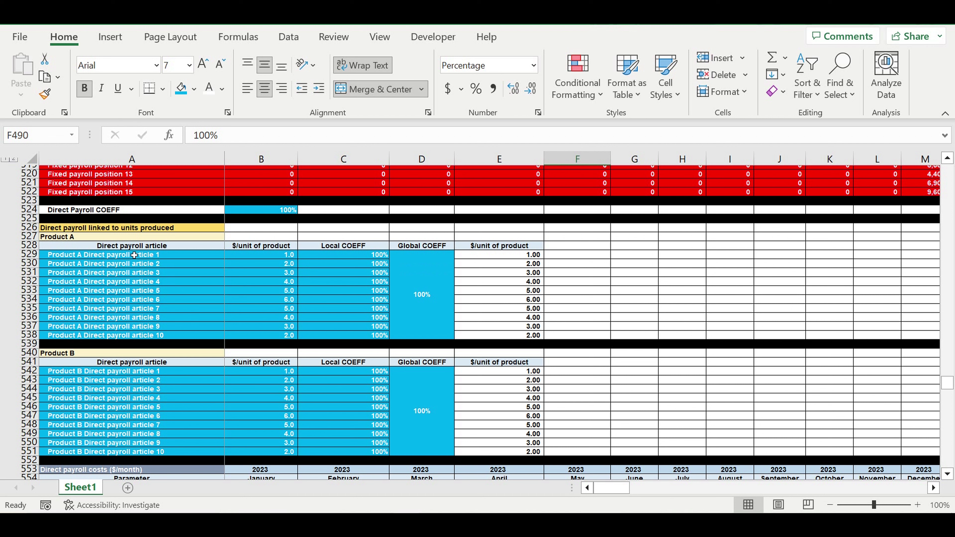
# - Review Product A's direct payroll articles in A529:A538 and their $/unit of product values in column B
pyautogui.moveTo(131, 256); pyautogui.dragTo(120, 337)
pyautogui.click(74, 236)
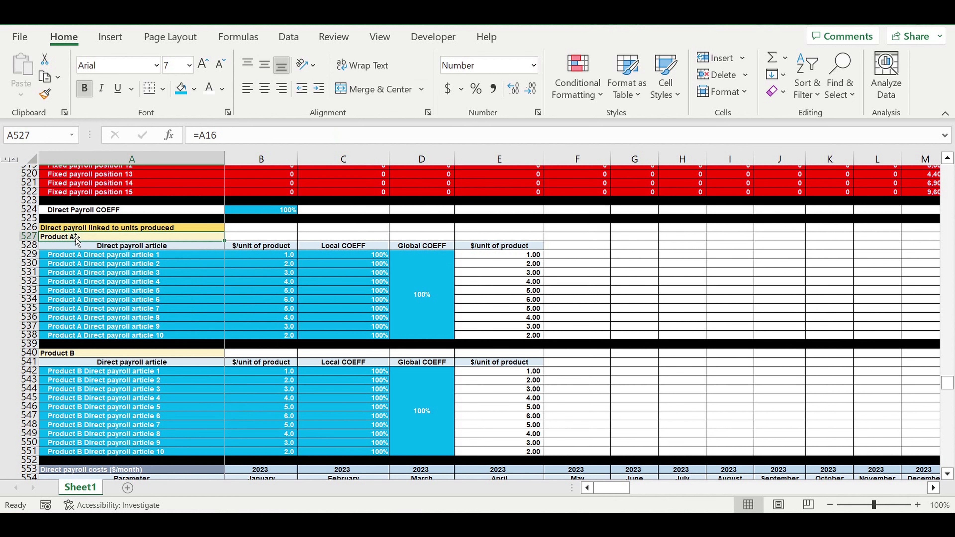
pyautogui.moveTo(258, 258); pyautogui.dragTo(258, 337)
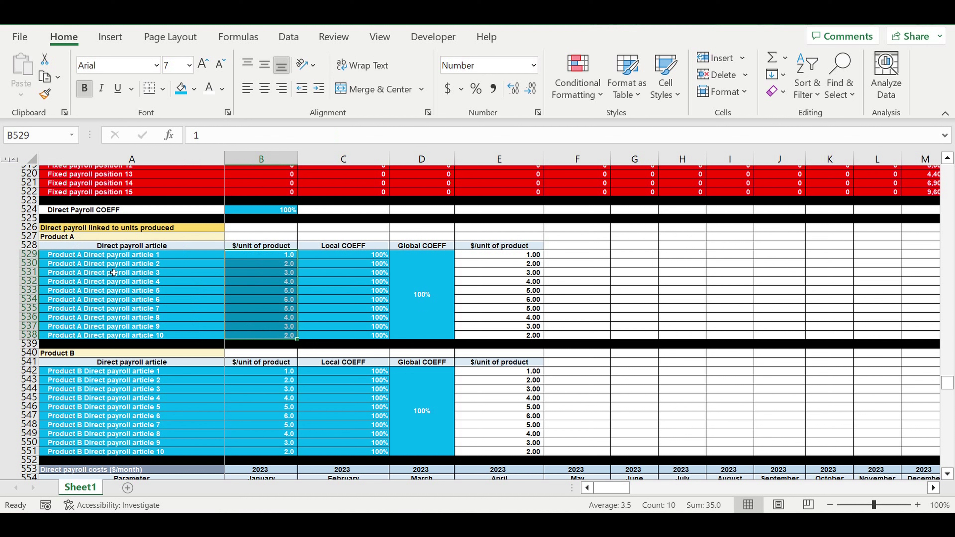
pyautogui.click(121, 259)
pyautogui.moveTo(120, 259); pyautogui.dragTo(125, 340)
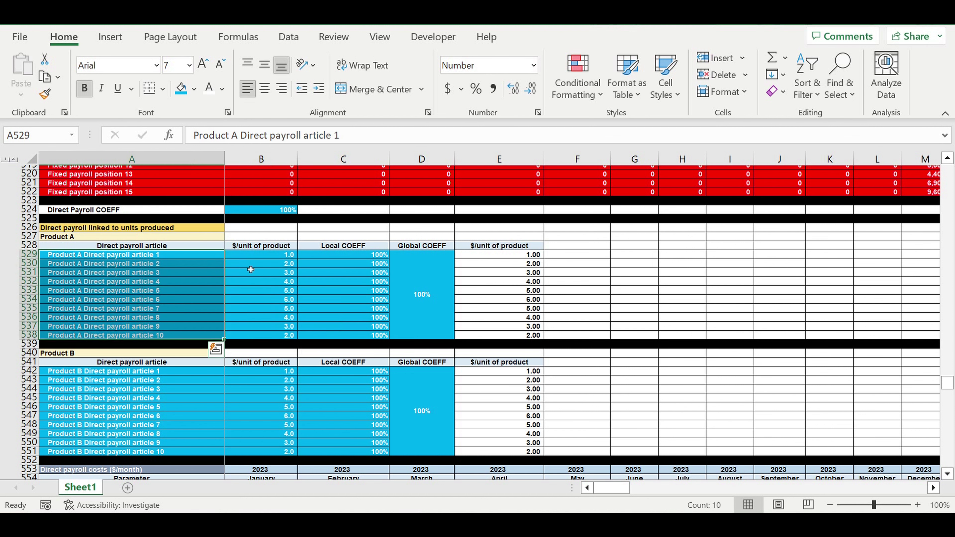
pyautogui.click(61, 240)
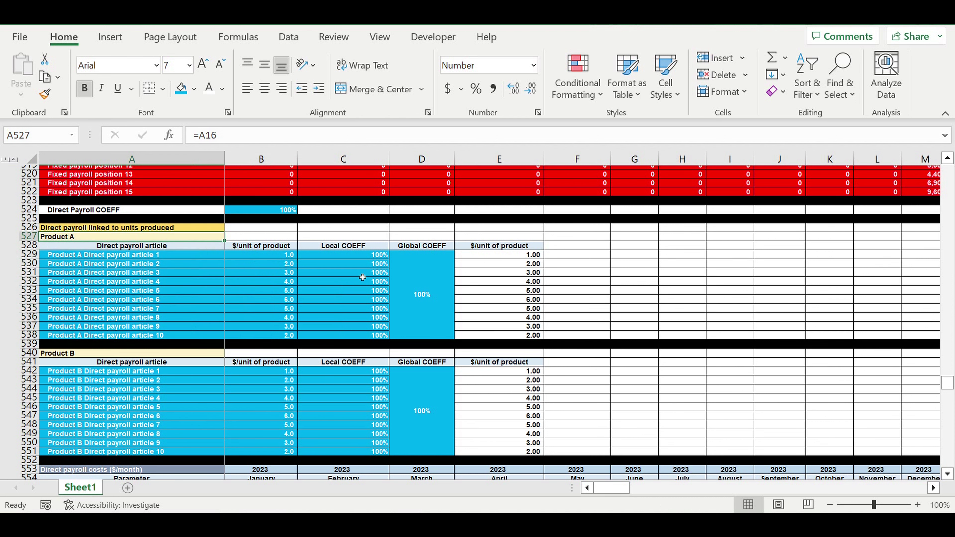
# - Check Product A's Local COEFF and Global COEFF columns against its $/unit of product values in B529:B538
pyautogui.moveTo(373, 255); pyautogui.dragTo(393, 291)
pyautogui.click(432, 281)
pyautogui.moveTo(365, 257); pyautogui.dragTo(370, 336)
pyautogui.moveTo(269, 256); pyautogui.dragTo(266, 341)
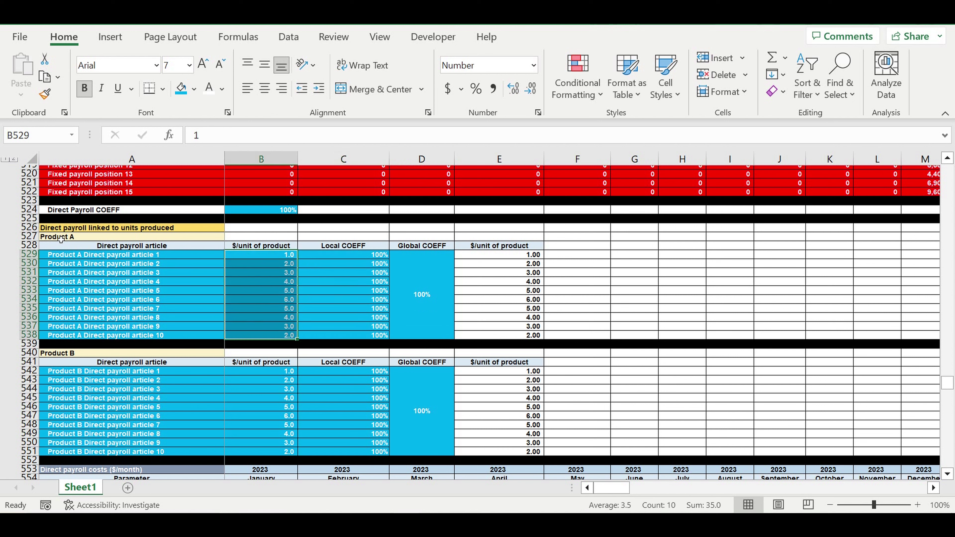
pyautogui.click(91, 239)
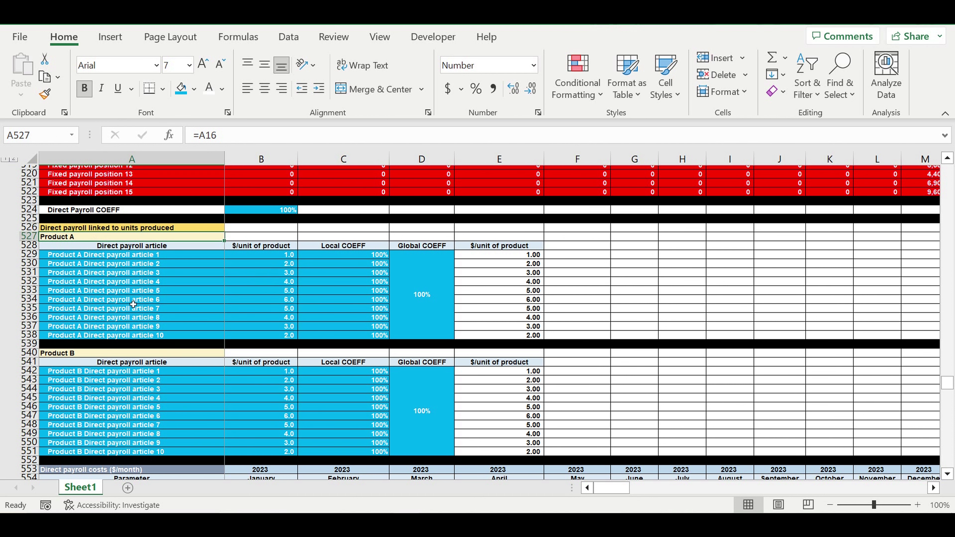
# - Check the Product B direct payroll heading in A540 and go past the monthly direct payroll costs to Customer types
pyautogui.scroll(-3, 133, 303)
pyautogui.click(72, 272)
pyautogui.scroll(-5, 285, 316)
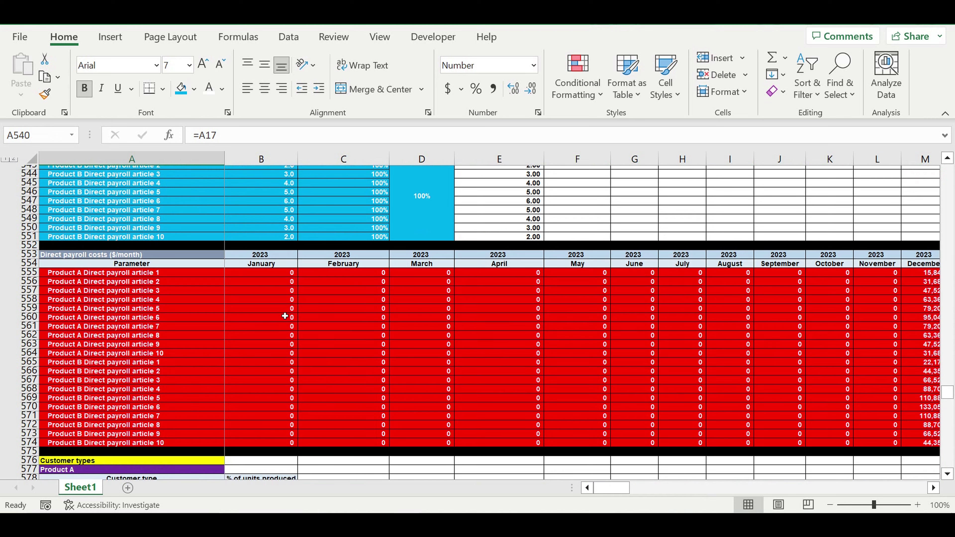
pyautogui.scroll(-8, 284, 316)
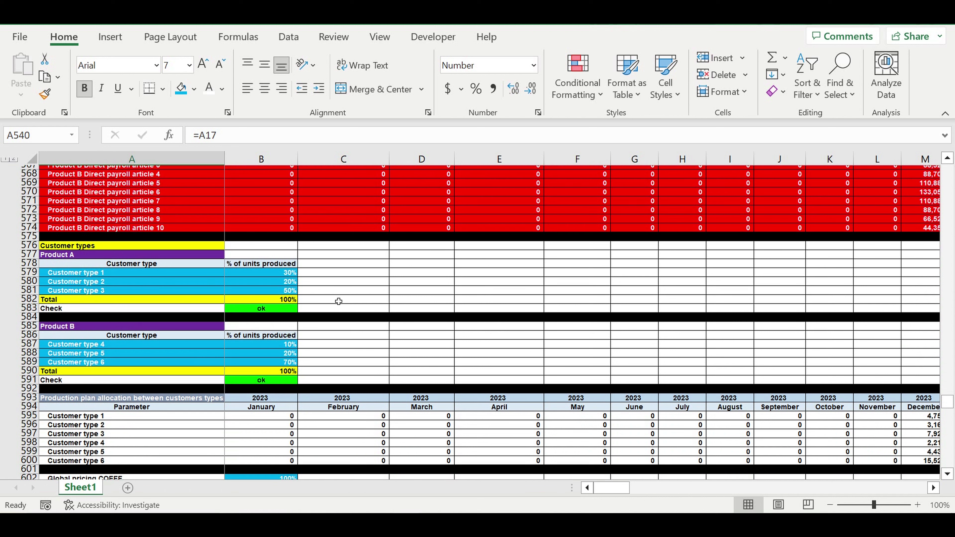
# - Review the customer types listed for Product A and Product B, including Product A's % of units produced in B579:B581
pyautogui.moveTo(81, 274); pyautogui.dragTo(79, 295)
pyautogui.moveTo(89, 343); pyautogui.dragTo(89, 361)
pyautogui.click(55, 326)
pyautogui.click(113, 272)
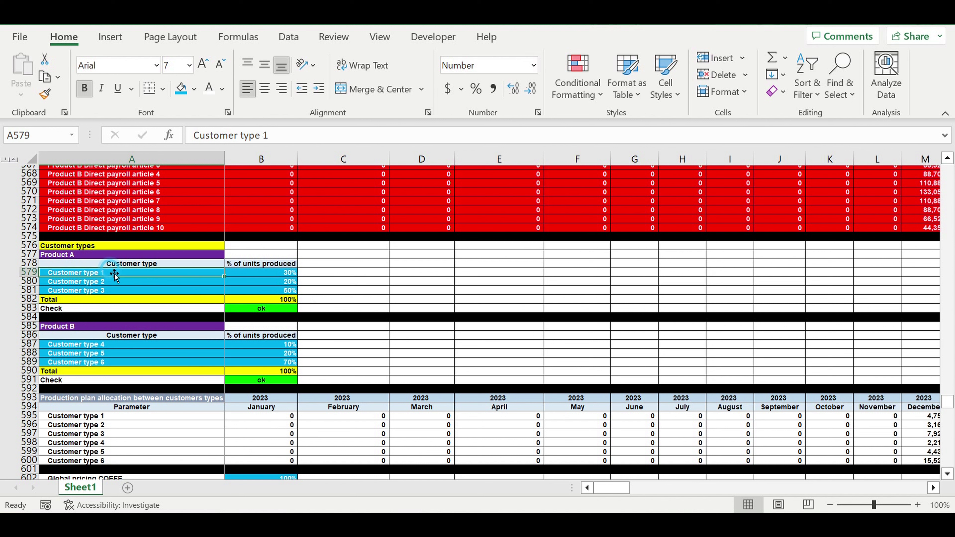
pyautogui.moveTo(278, 272); pyautogui.dragTo(278, 291)
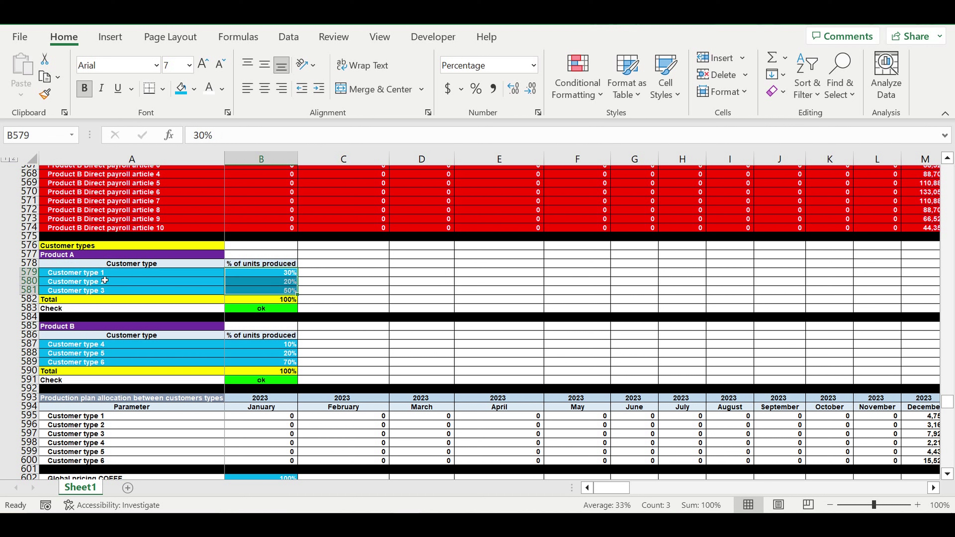
pyautogui.moveTo(95, 273); pyautogui.dragTo(94, 291)
pyautogui.moveTo(91, 344); pyautogui.dragTo(91, 362)
pyautogui.click(52, 325)
# - Check the Global pricing COEFF in B602 and the Product COEFF cells for Product A and Product B in the Pricing table
pyautogui.scroll(-8, 214, 342)
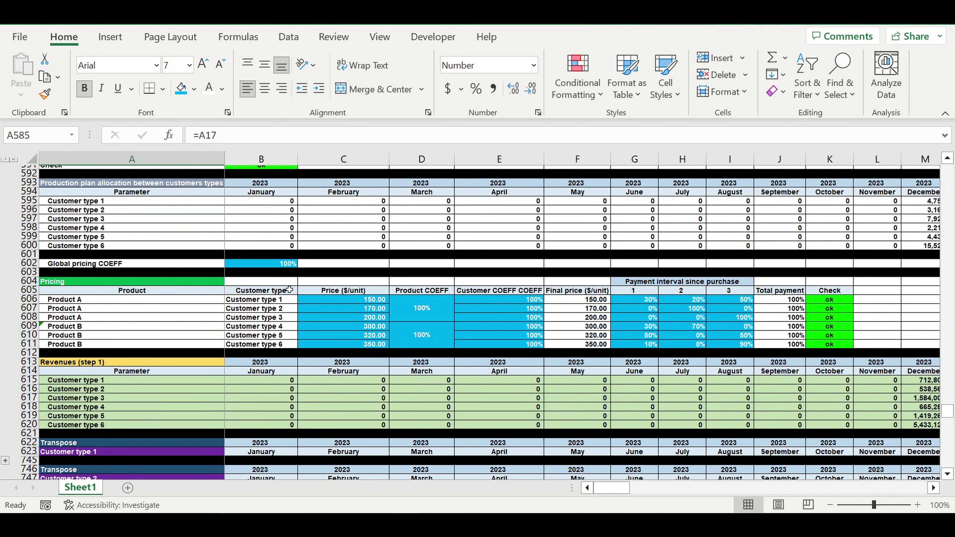
pyautogui.click(269, 264)
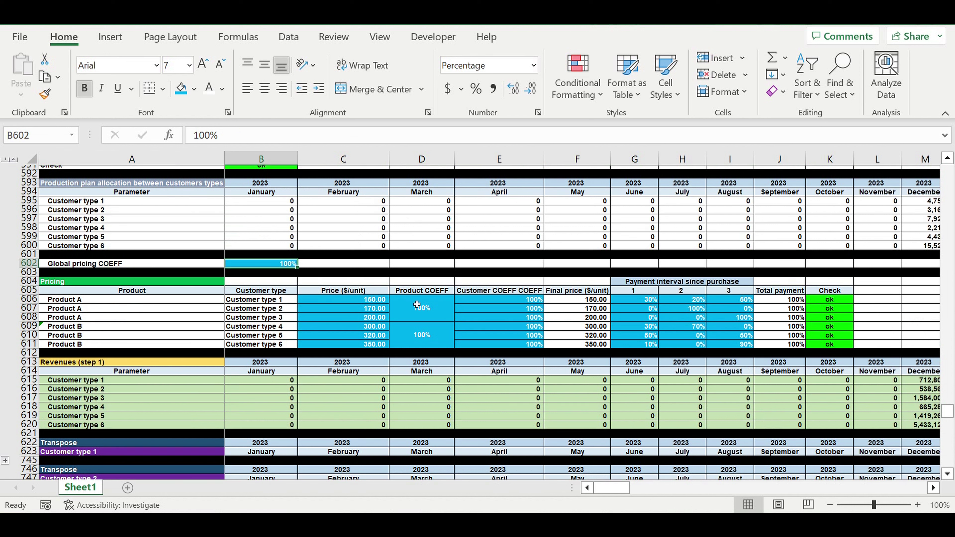
pyautogui.click(435, 316)
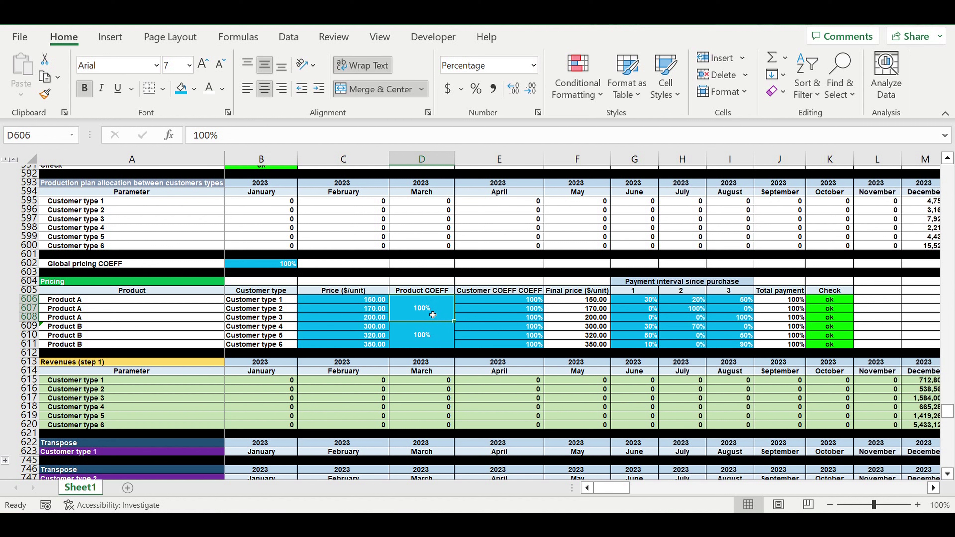
pyautogui.moveTo(92, 303); pyautogui.dragTo(91, 322)
pyautogui.click(422, 338)
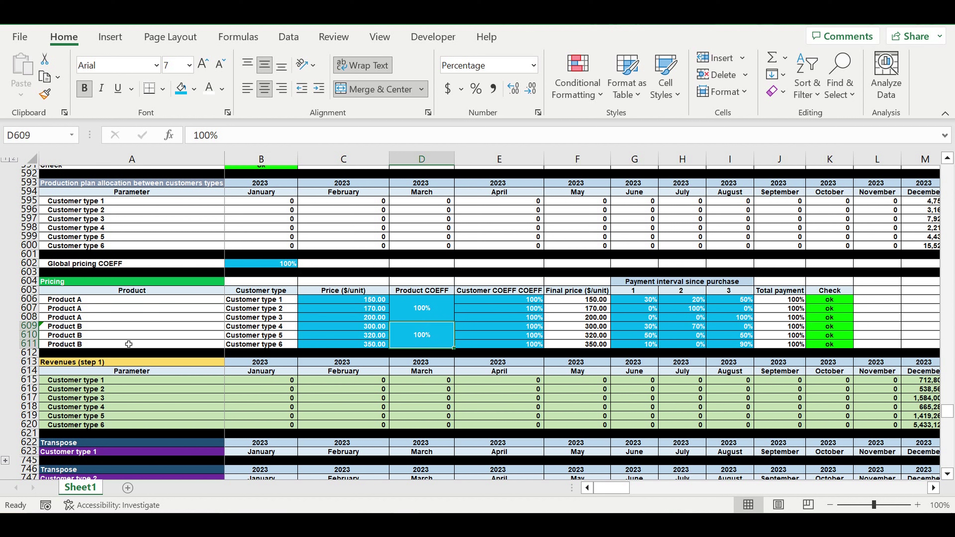
pyautogui.moveTo(75, 328); pyautogui.dragTo(97, 352)
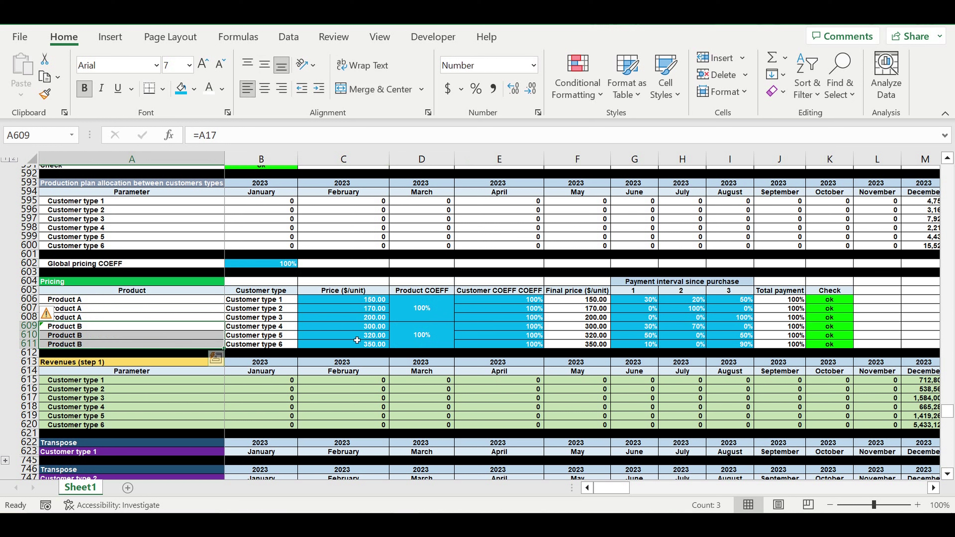
# - Check the Customer COEFF values in column E of the Pricing table against customer types 1 to 3 in B606:B608
pyautogui.click(511, 339)
pyautogui.click(516, 301)
pyautogui.click(516, 309)
pyautogui.click(513, 319)
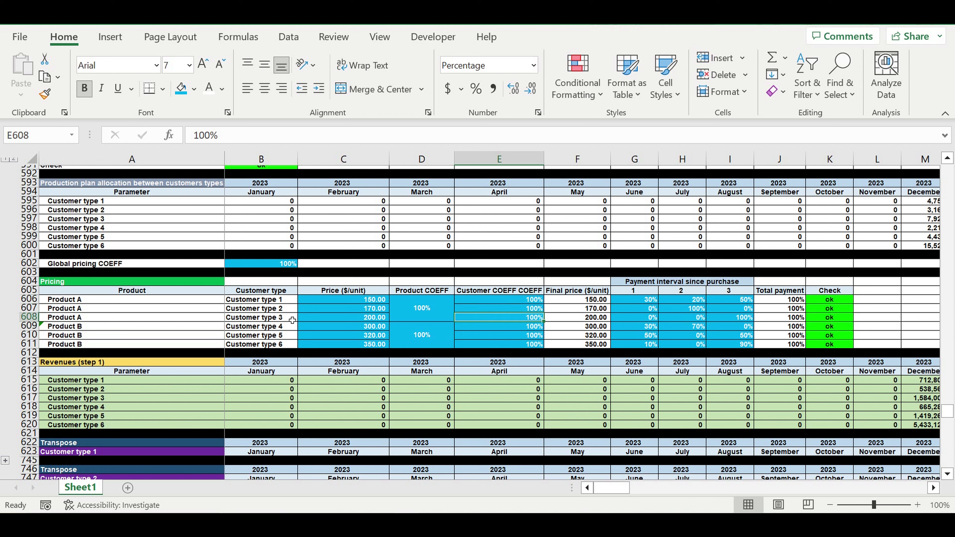
pyautogui.moveTo(265, 300); pyautogui.dragTo(266, 320)
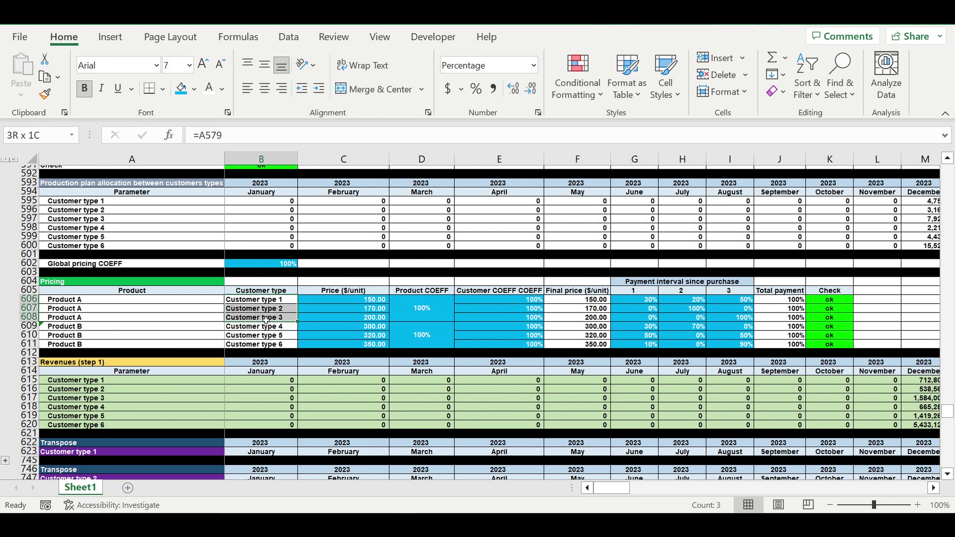
pyautogui.moveTo(266, 320); pyautogui.dragTo(266, 319)
# - Examine the Price ($/unit) inputs in C606:C611 alongside the Product A rows of the Pricing table
pyautogui.click(366, 301)
pyautogui.moveTo(367, 302); pyautogui.dragTo(365, 321)
pyautogui.moveTo(90, 303); pyautogui.dragTo(91, 320)
pyautogui.click(91, 308)
pyautogui.moveTo(353, 300); pyautogui.dragTo(363, 344)
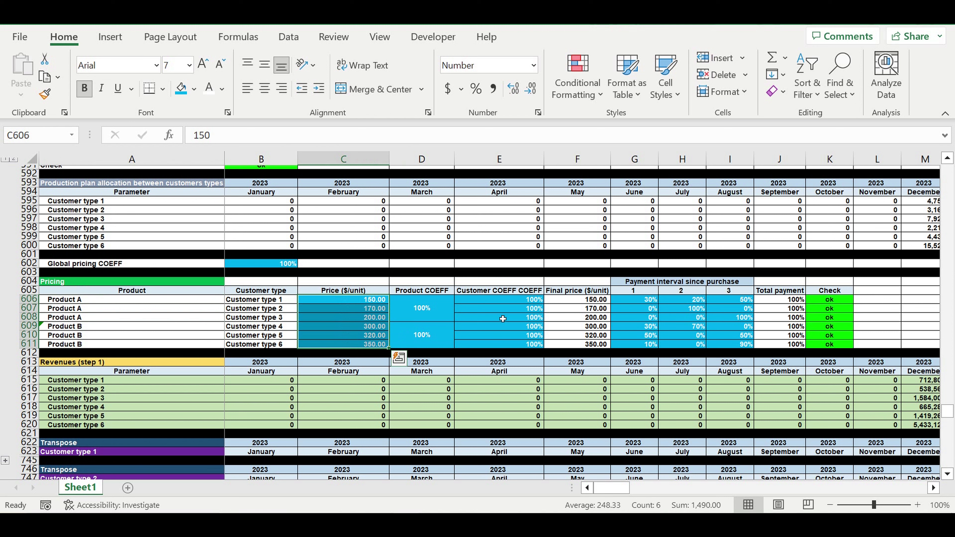
# - Examine the Payment interval since purchase inputs in G606:I611, checking each of Customer type 1's three interval percentages
pyautogui.moveTo(645, 300); pyautogui.dragTo(747, 343)
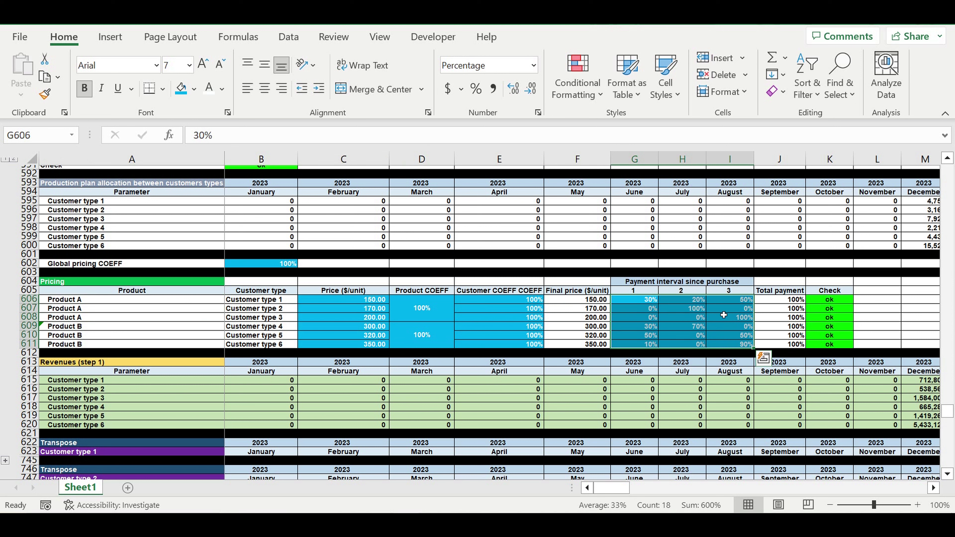
pyautogui.click(634, 303)
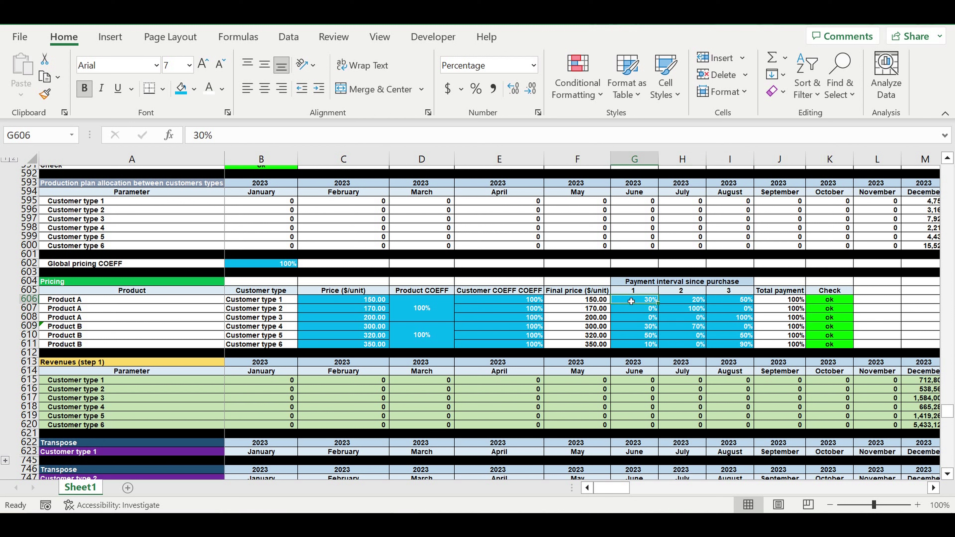
pyautogui.click(684, 301)
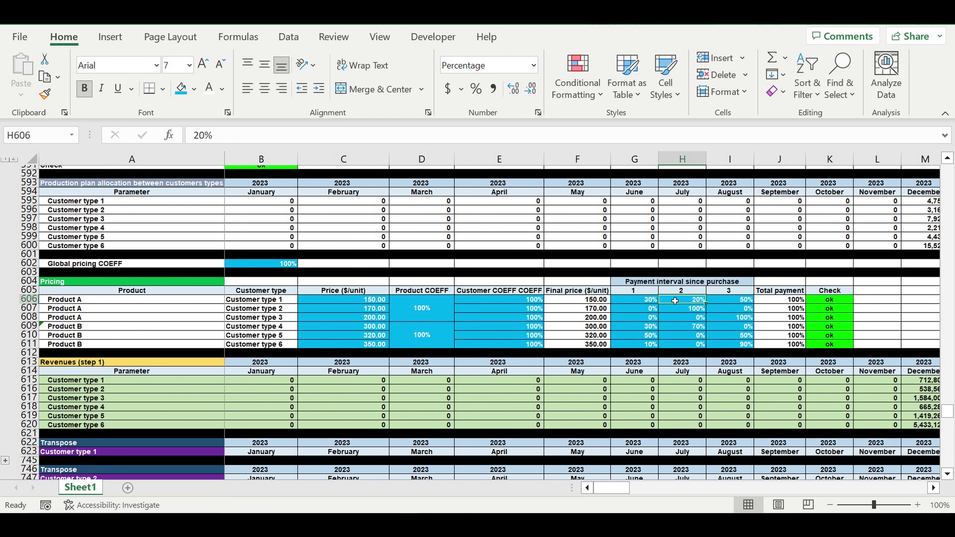
pyautogui.click(743, 299)
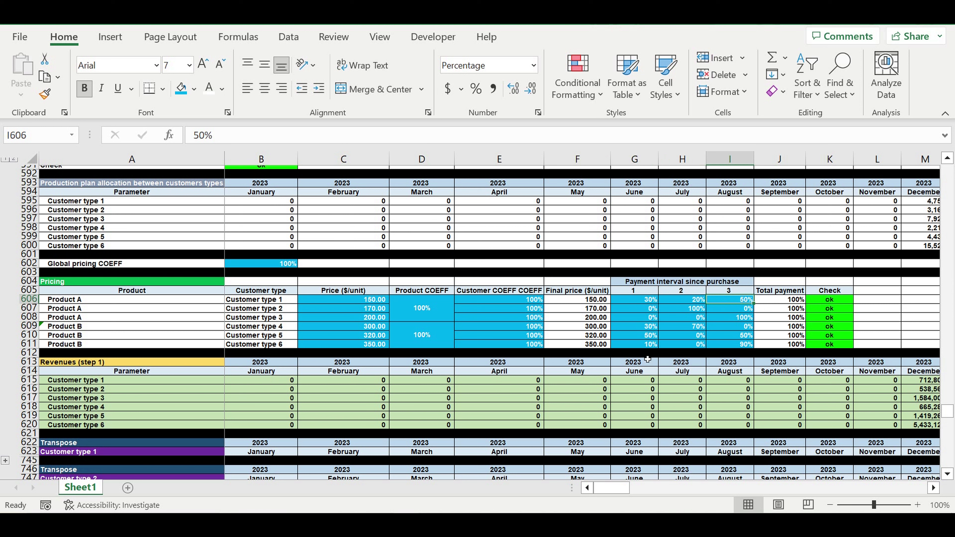
# - Check Customer type 2's price in C607 against its first and second payment interval percentages in G607 and H607
pyautogui.click(643, 316)
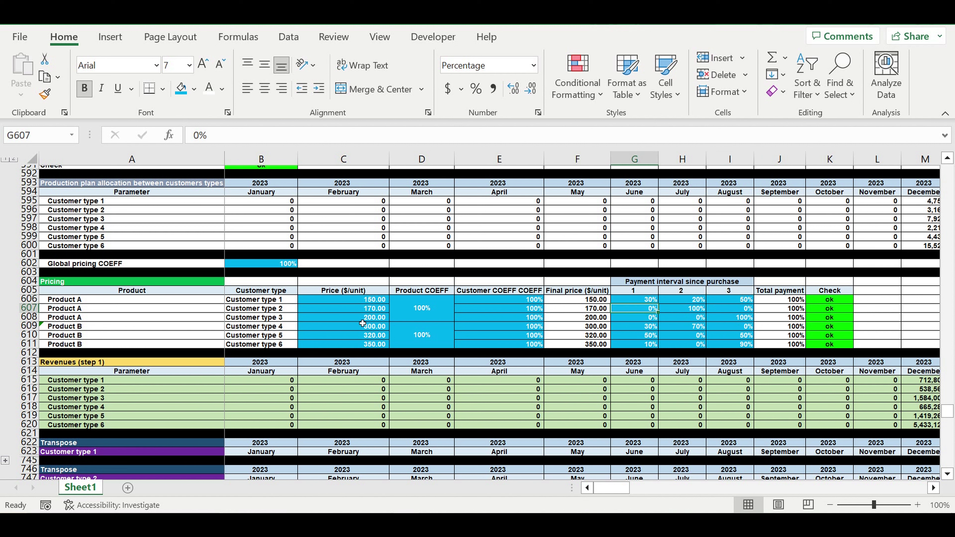
pyautogui.click(365, 308)
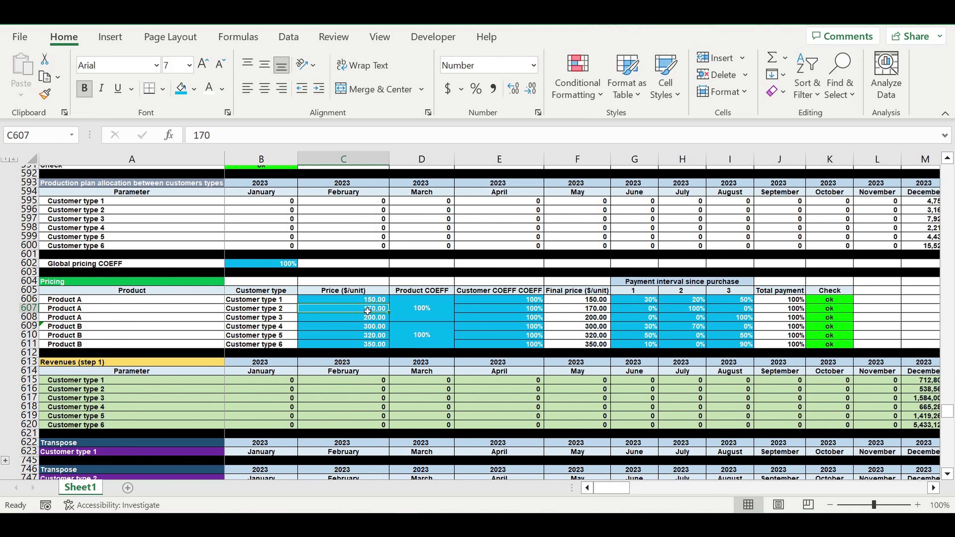
pyautogui.click(642, 309)
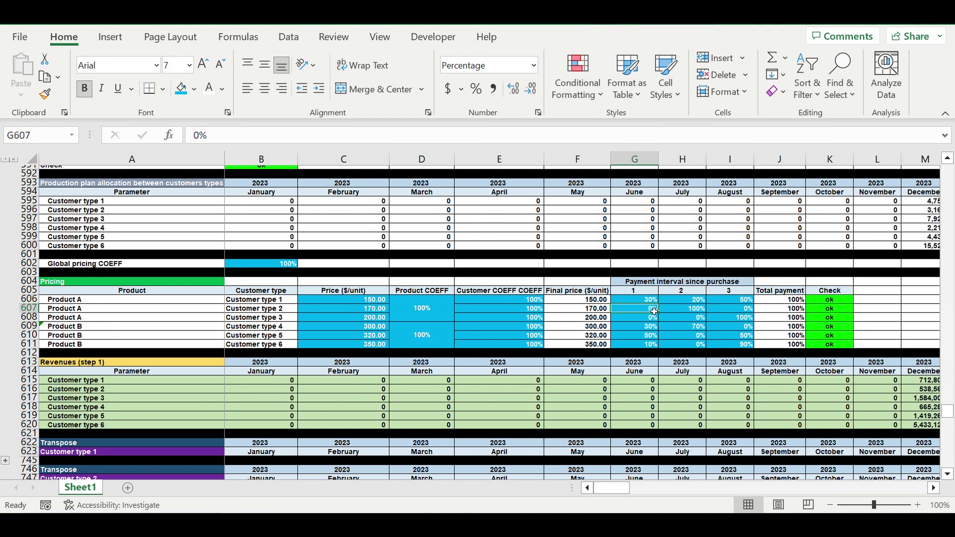
pyautogui.click(684, 311)
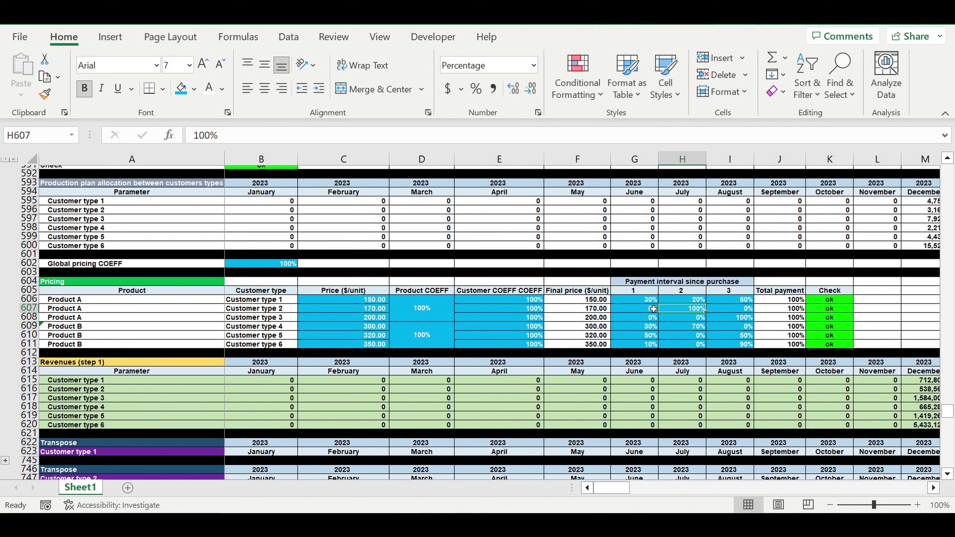
# - Compare the full payment interval block G606:I611 with the unit prices in C606:C611
pyautogui.moveTo(646, 299); pyautogui.dragTo(719, 349)
pyautogui.moveTo(645, 300); pyautogui.dragTo(737, 341)
pyautogui.moveTo(363, 300); pyautogui.dragTo(361, 344)
pyautogui.moveTo(639, 301); pyautogui.dragTo(729, 347)
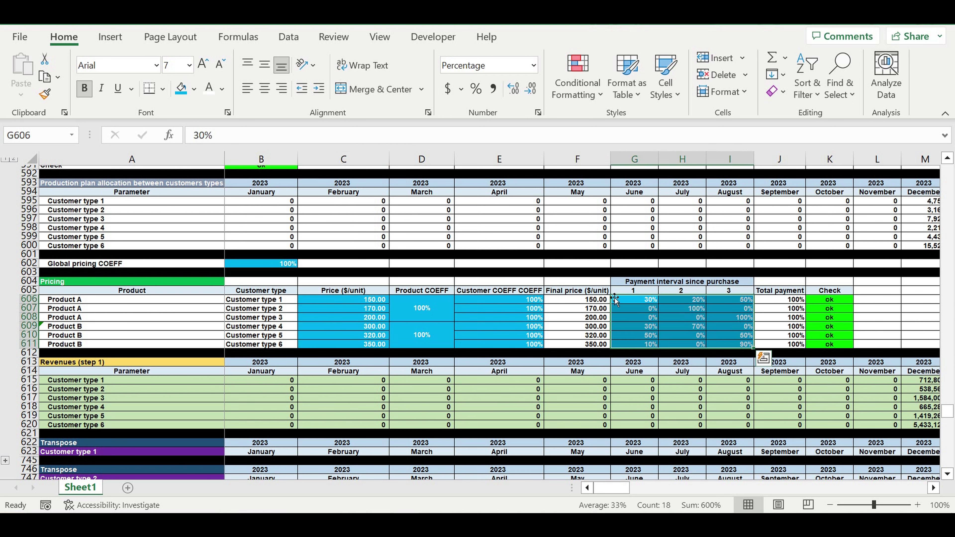
# - Go past the Transpose and Payment cycles blocks to the Electricity section and check its $/kWt price and COEFF in row 3614
pyautogui.scroll(-11, 534, 313)
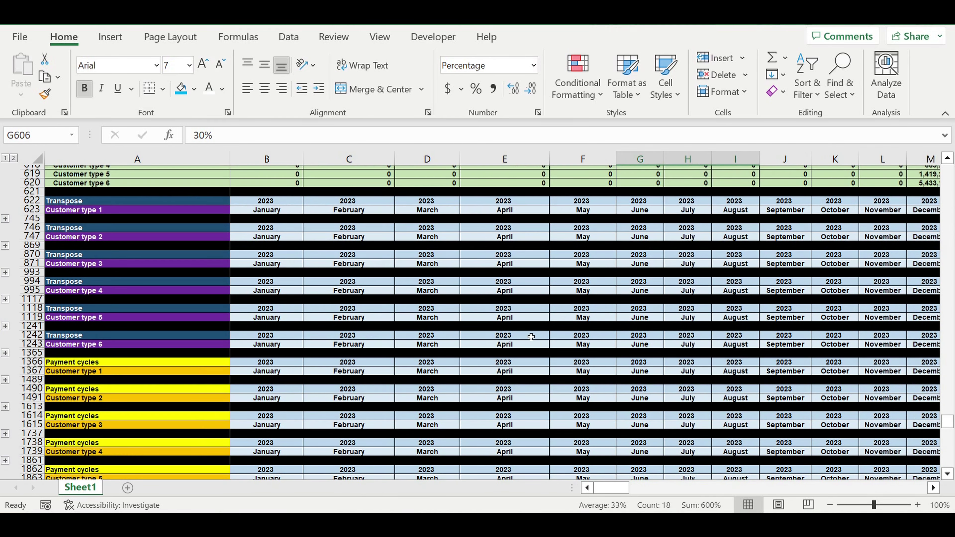
pyautogui.scroll(-20, 528, 340)
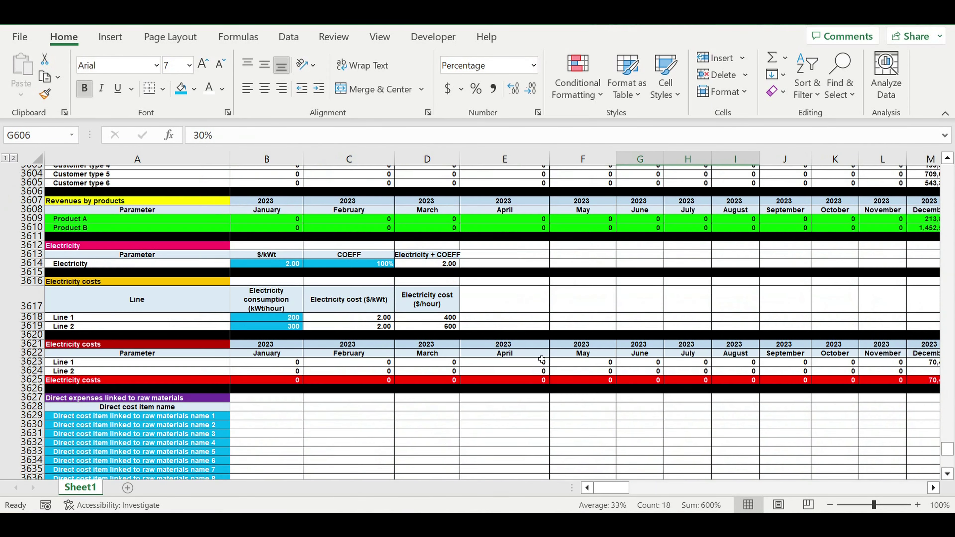
pyautogui.scroll(2, 537, 356)
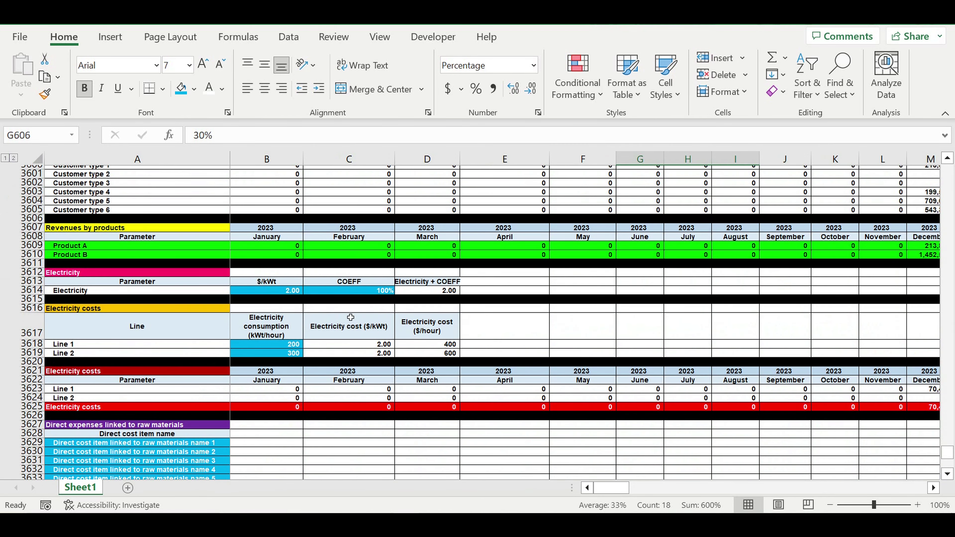
pyautogui.click(263, 289)
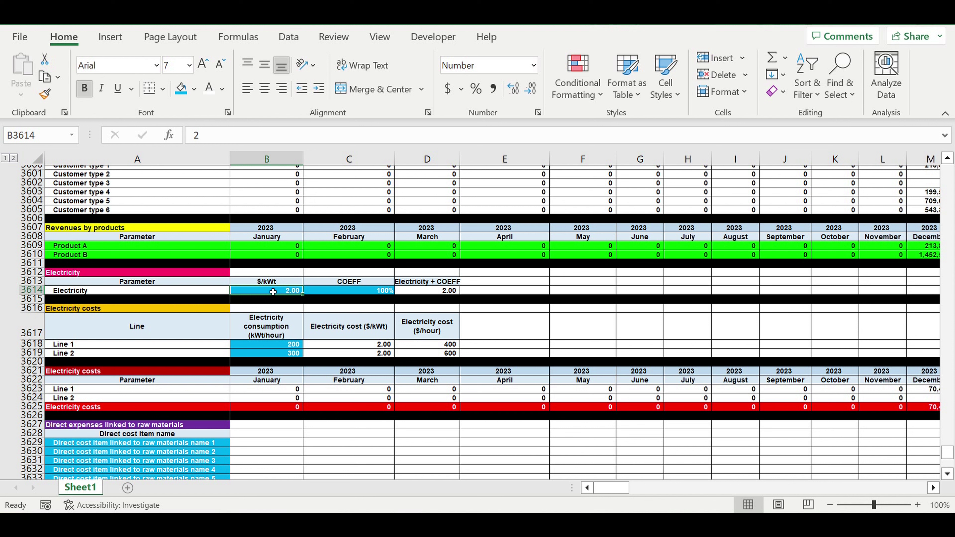
pyautogui.click(362, 293)
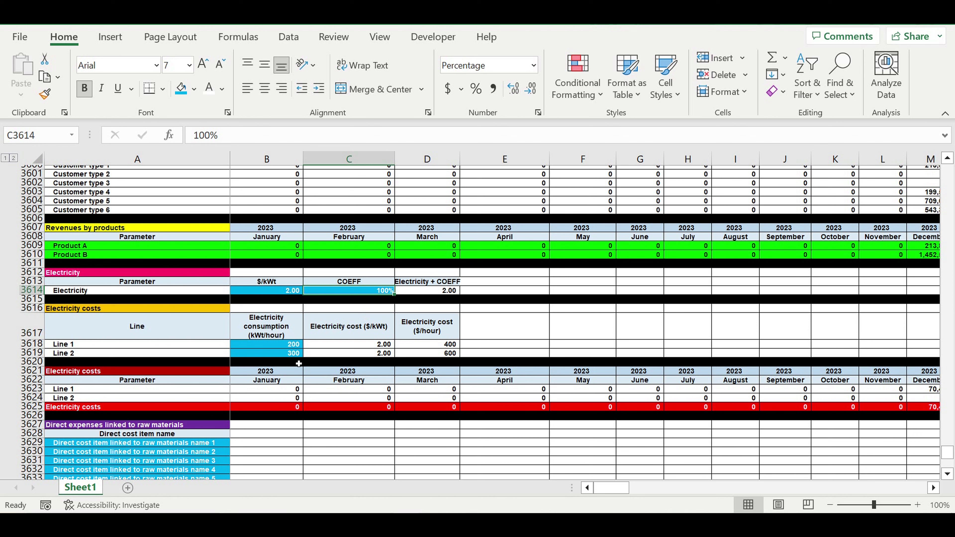
# - Check the electricity consumption input in B3618 and the Line 1 and Line 2 rows of the Electricity costs table
pyautogui.click(272, 347)
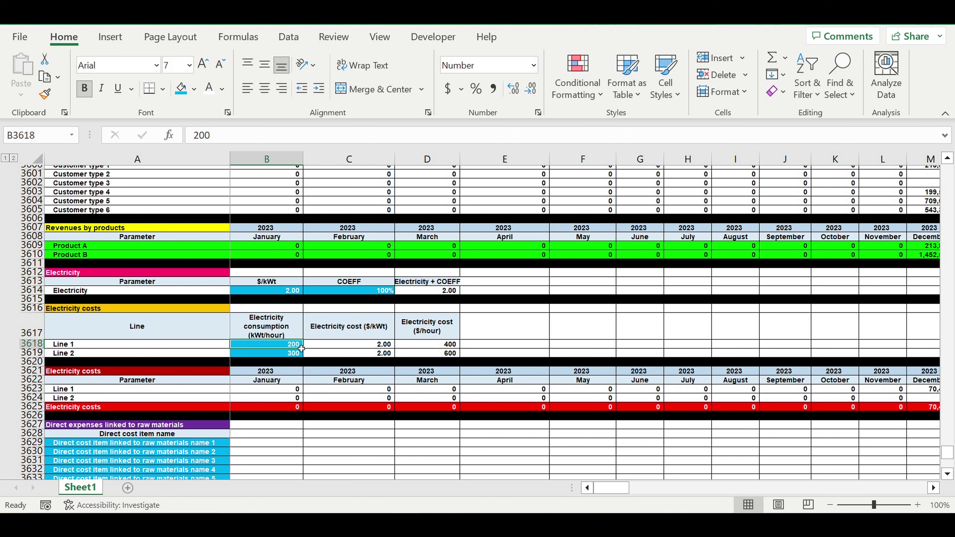
pyautogui.click(74, 347)
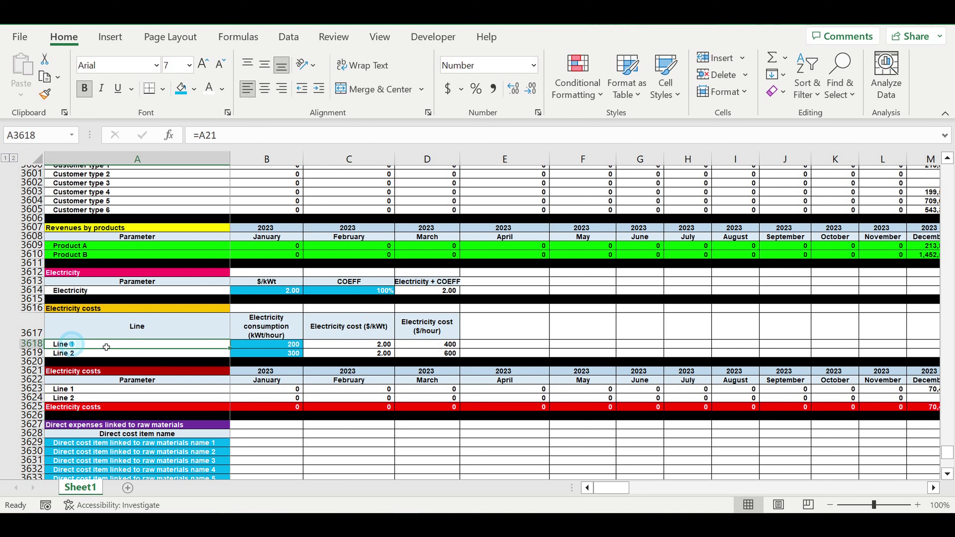
pyautogui.click(90, 353)
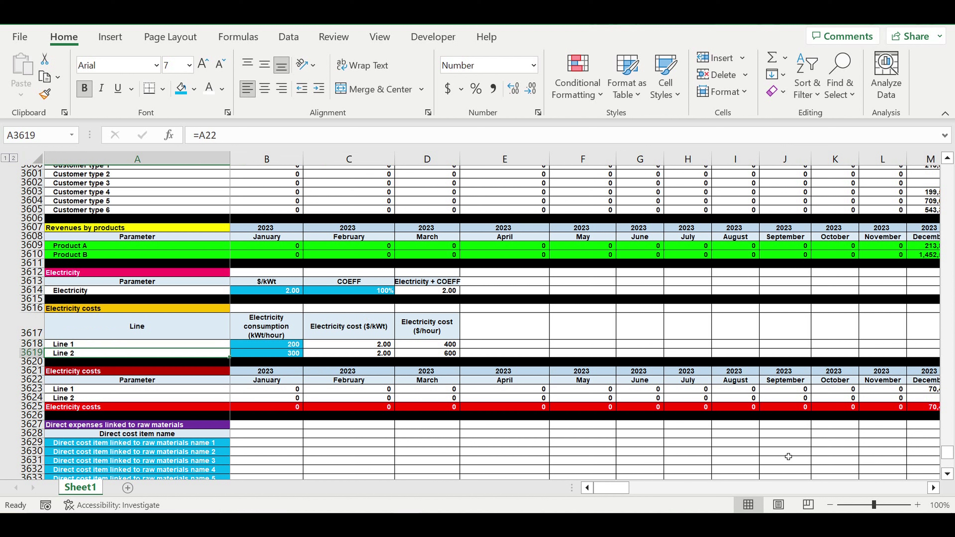
# - Check the Electricity costs total row 3625 and the direct cost item names in A3629:A3653 under Direct expenses linked to raw materials
pyautogui.click(703, 409)
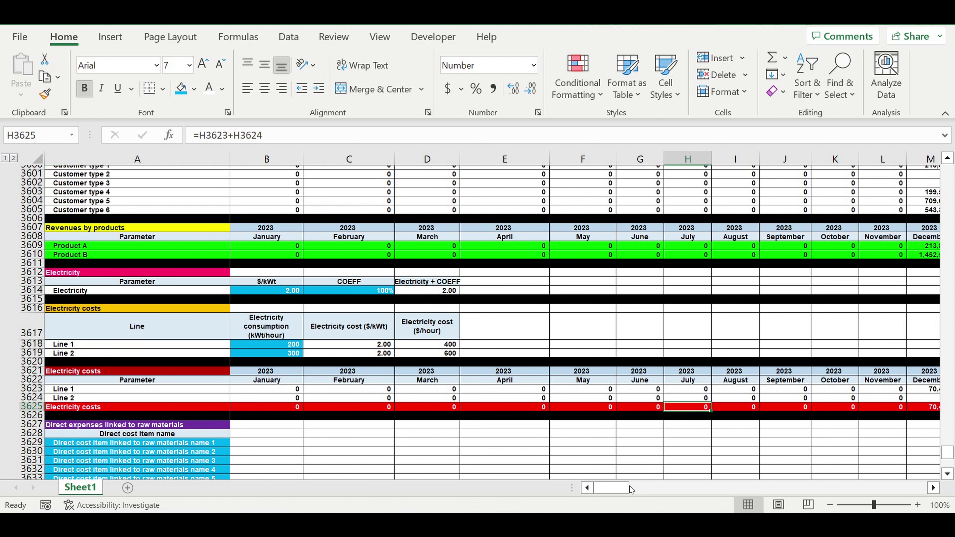
pyautogui.moveTo(614, 488)
pyautogui.mouseDown()
pyautogui.moveTo(726, 503)
pyautogui.moveTo(616, 496)
pyautogui.mouseUp()
pyautogui.scroll(-2, 322, 394)
pyautogui.scroll(-3, 322, 394)
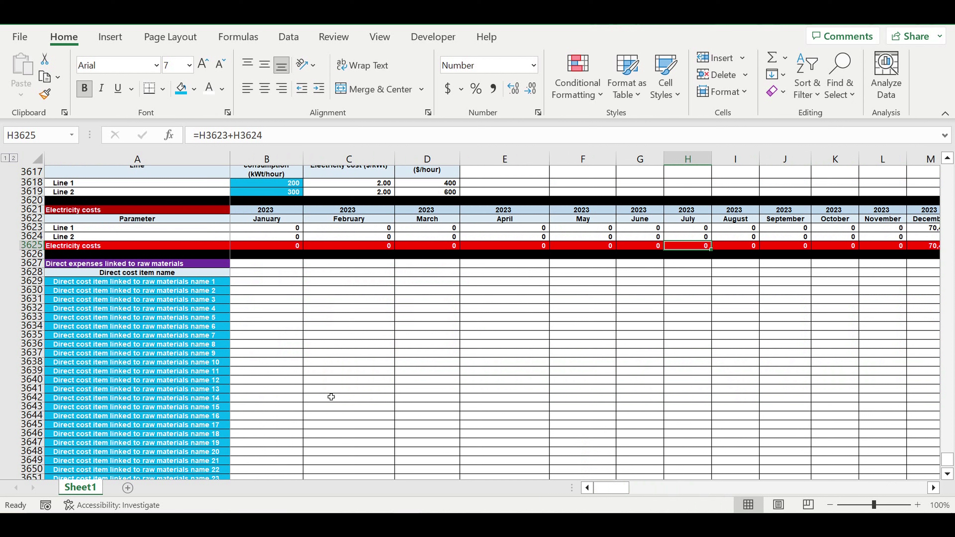
pyautogui.click(130, 274)
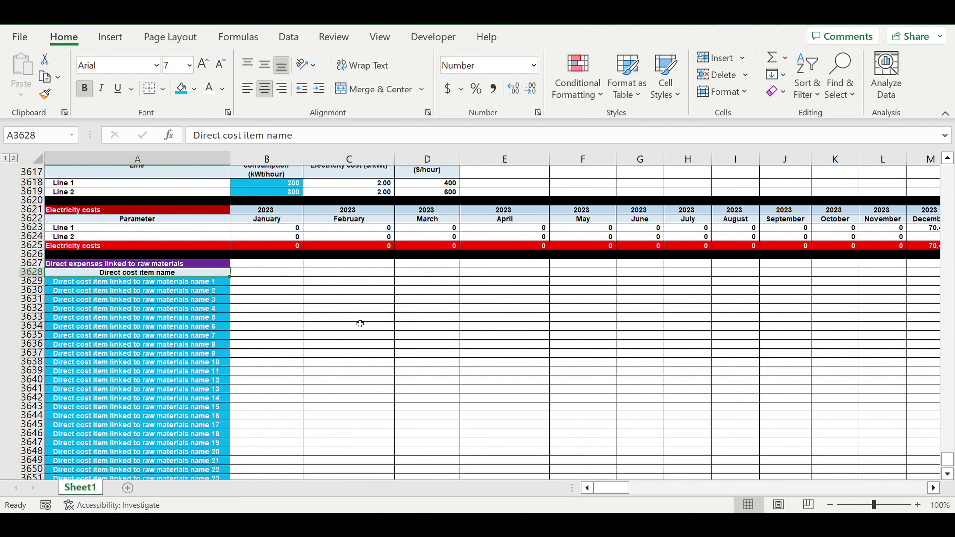
pyautogui.scroll(-2, 350, 326)
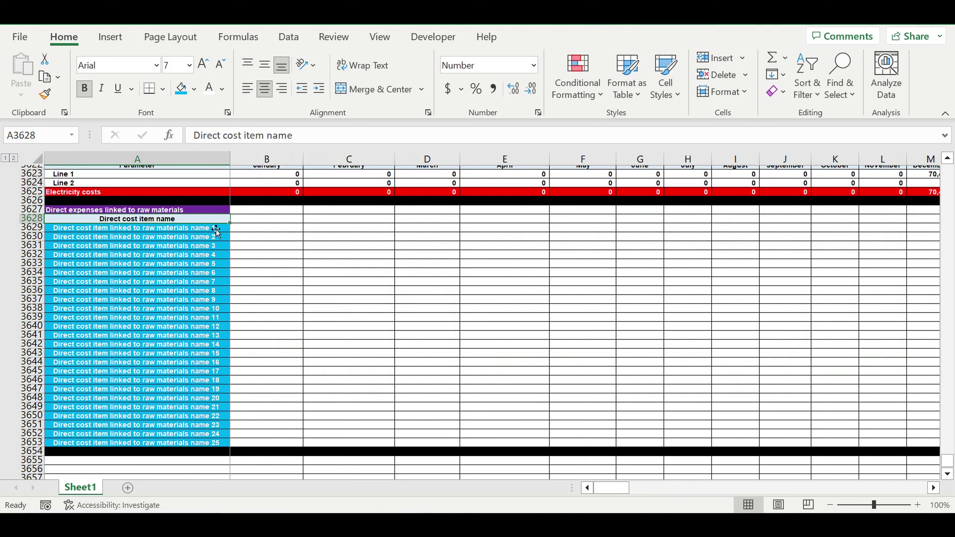
pyautogui.click(202, 218)
pyautogui.moveTo(162, 231); pyautogui.dragTo(161, 447)
pyautogui.click(268, 268)
# - Copy the header cell A3628 into B3628 and replace its text with "Raw materal"
pyautogui.click(219, 219)
pyautogui.moveTo(235, 226); pyautogui.dragTo(264, 218)
pyautogui.click(264, 218)
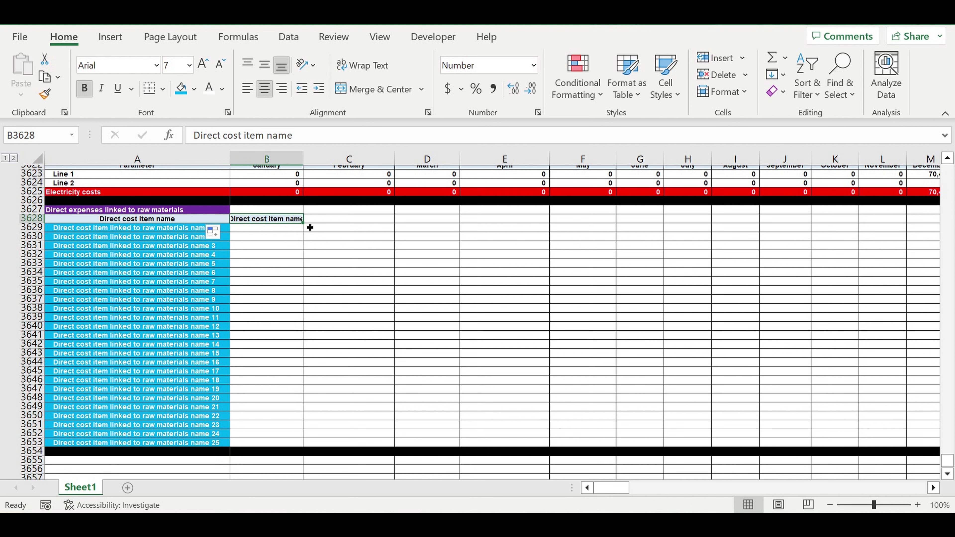
pyautogui.write('Ra')
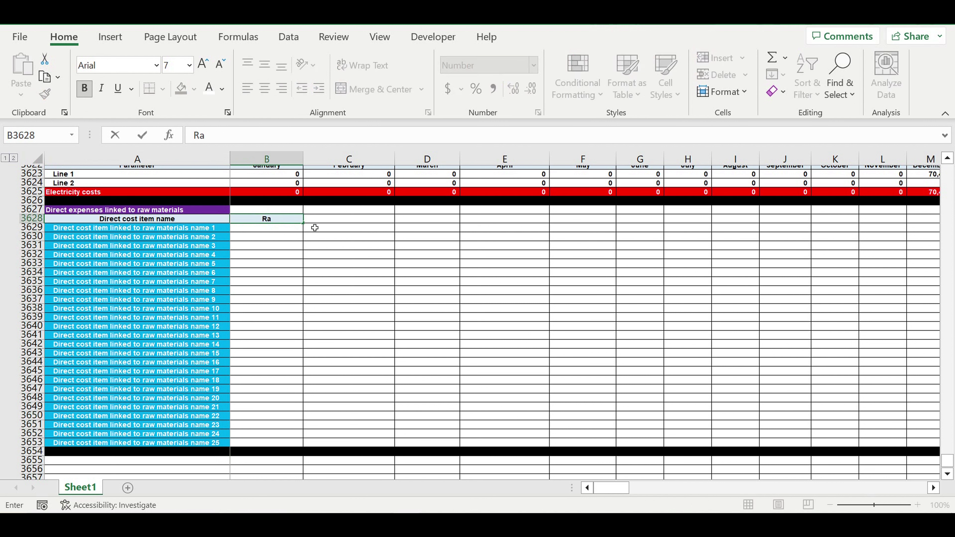
pyautogui.write('w materal')
pyautogui.press('Return')
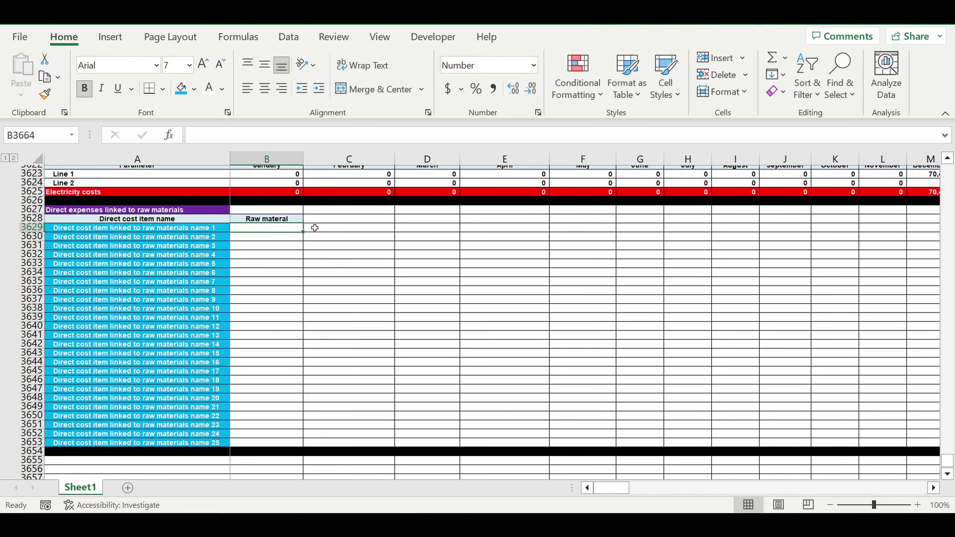
pyautogui.press('pagedown')
pyautogui.scroll(13, 510, 280)
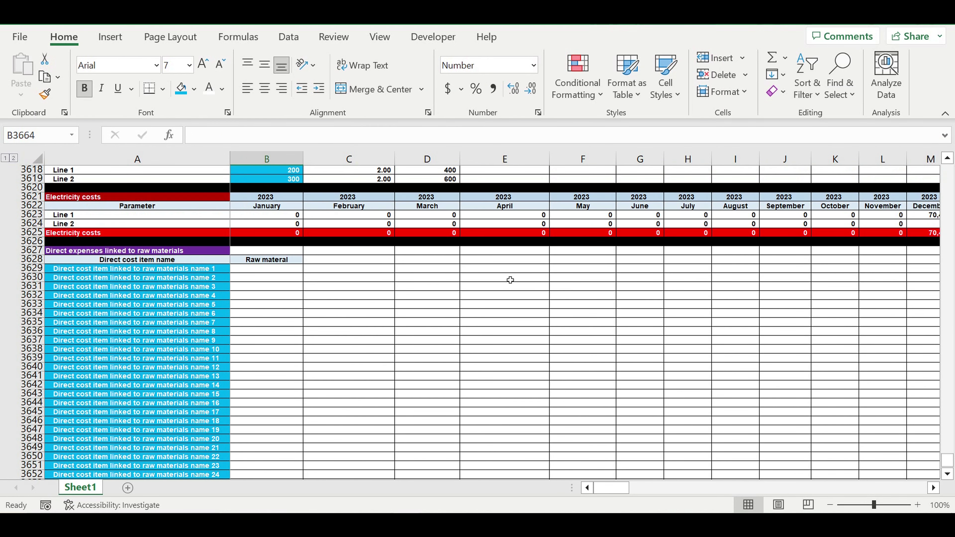
# - Open data validation for B3629, beside the first raw-material cost item, and allow only values from a List
pyautogui.click(262, 267)
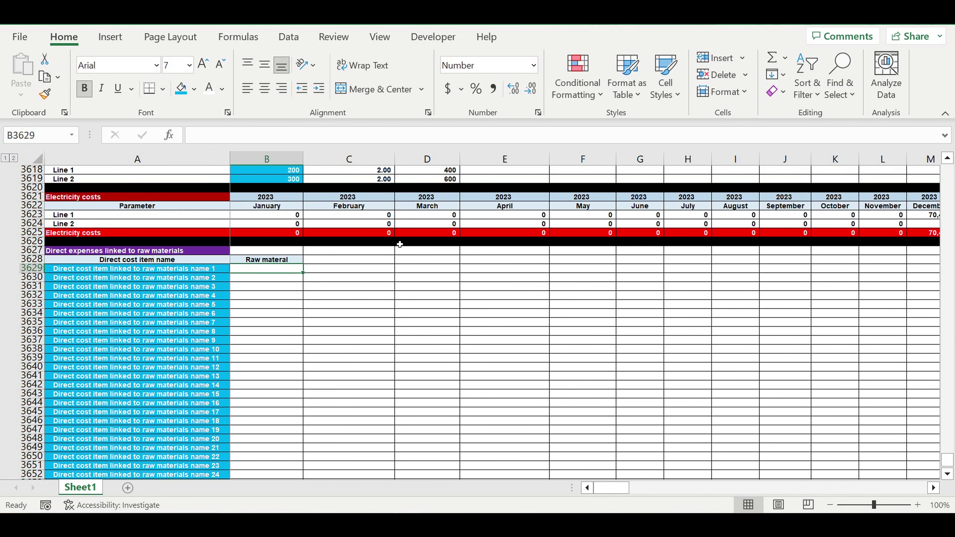
pyautogui.click(133, 270)
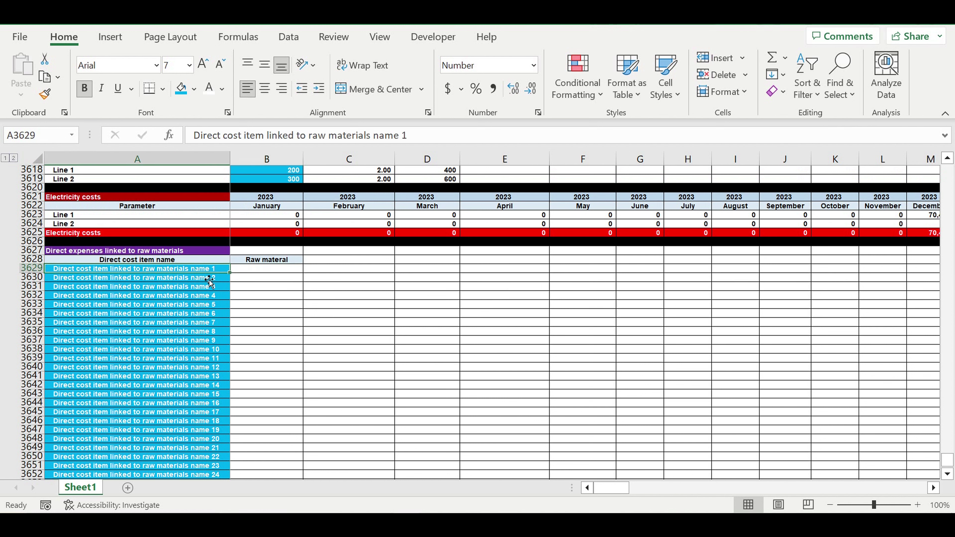
pyautogui.click(248, 273)
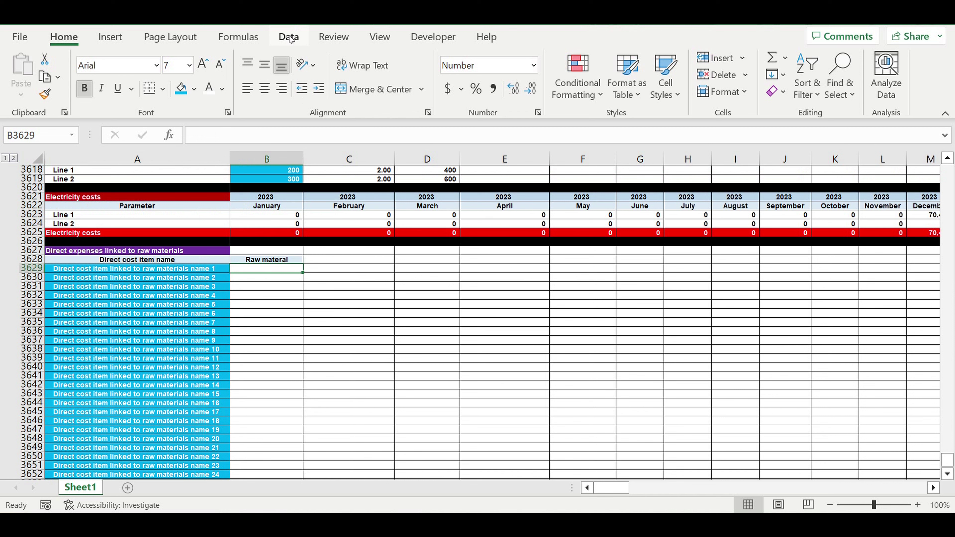
pyautogui.click(290, 38)
pyautogui.click(754, 92)
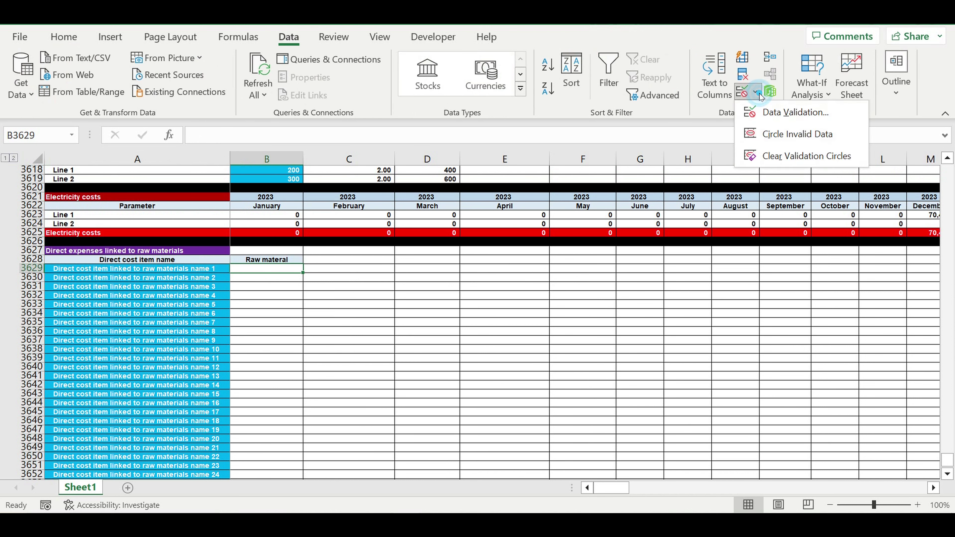
pyautogui.click(787, 120)
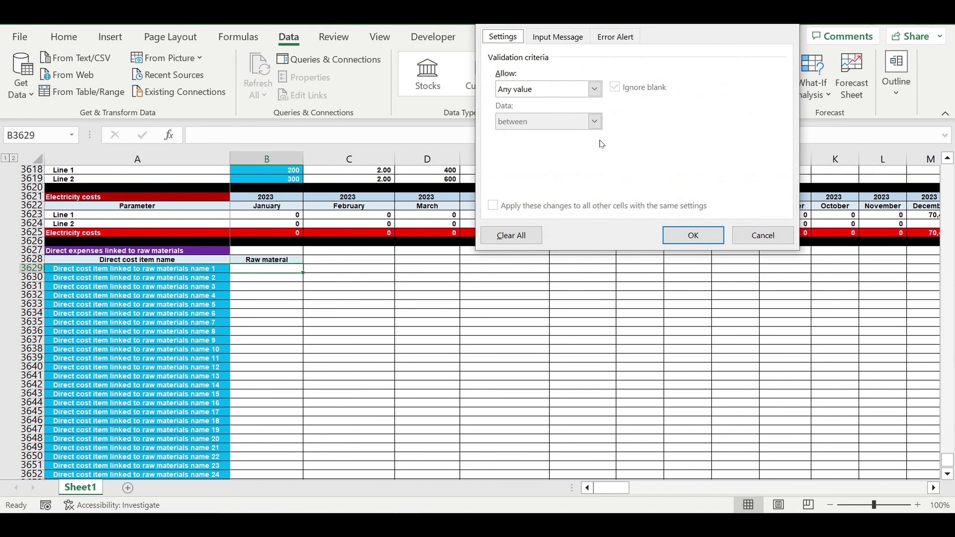
pyautogui.click(597, 92)
pyautogui.click(512, 133)
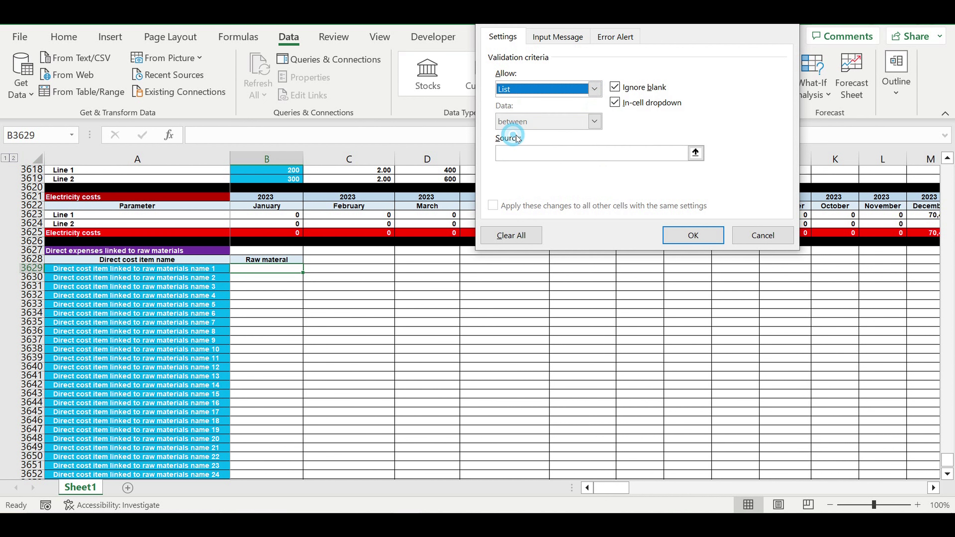
# - Set the validation source to the Direct costs library item names, =$A$141:$A$160, and apply the rule
pyautogui.click(696, 153)
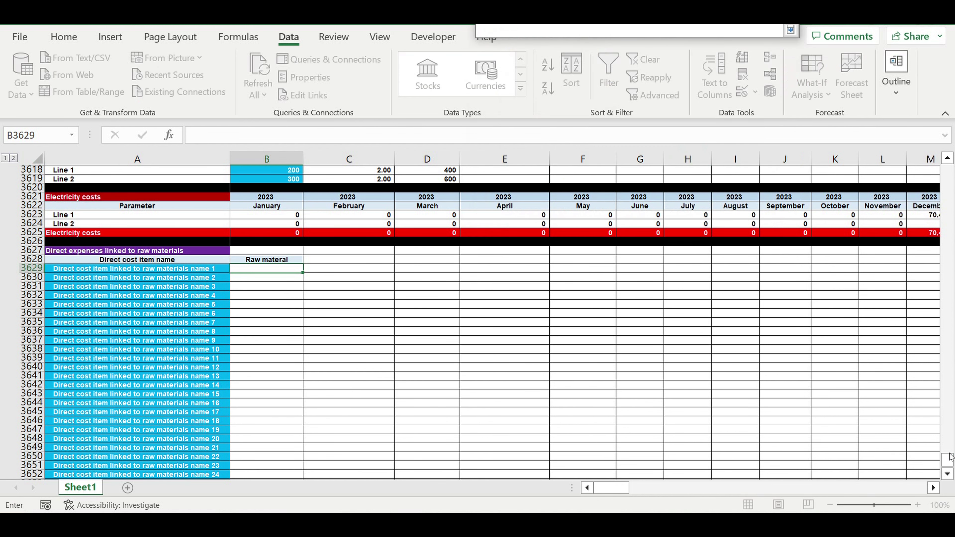
pyautogui.moveTo(948, 465); pyautogui.dragTo(947, 167)
pyautogui.scroll(-1, 322, 367)
pyautogui.scroll(-14, 322, 367)
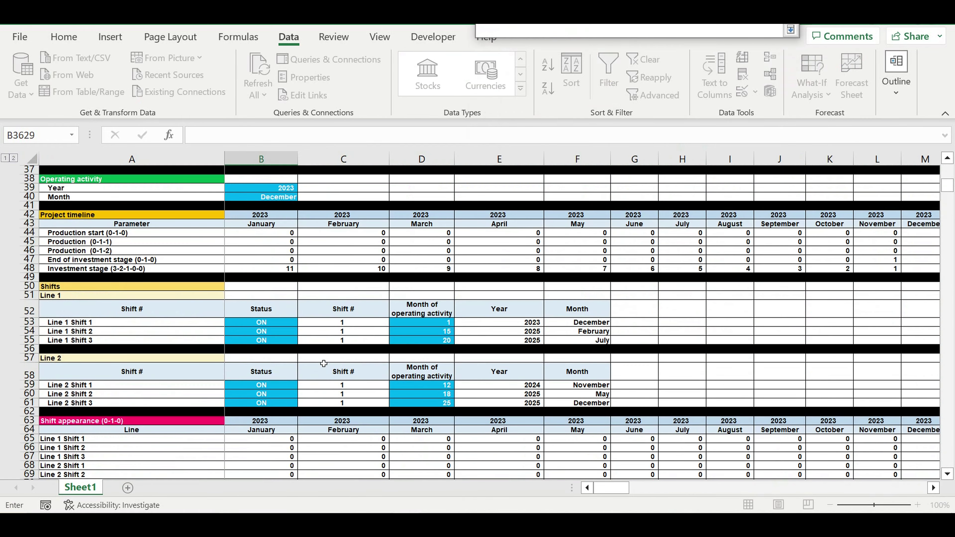
pyautogui.scroll(-19, 324, 369)
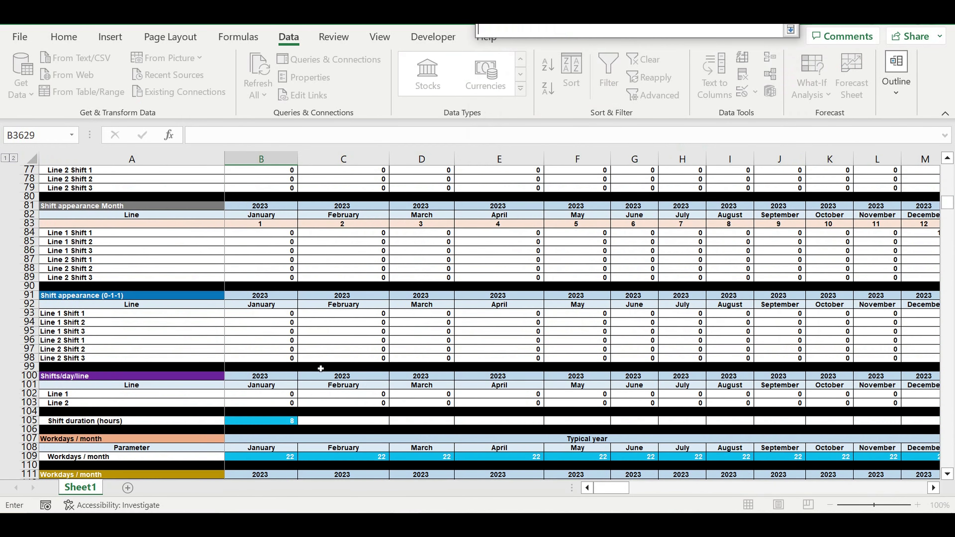
pyautogui.scroll(-7, 321, 370)
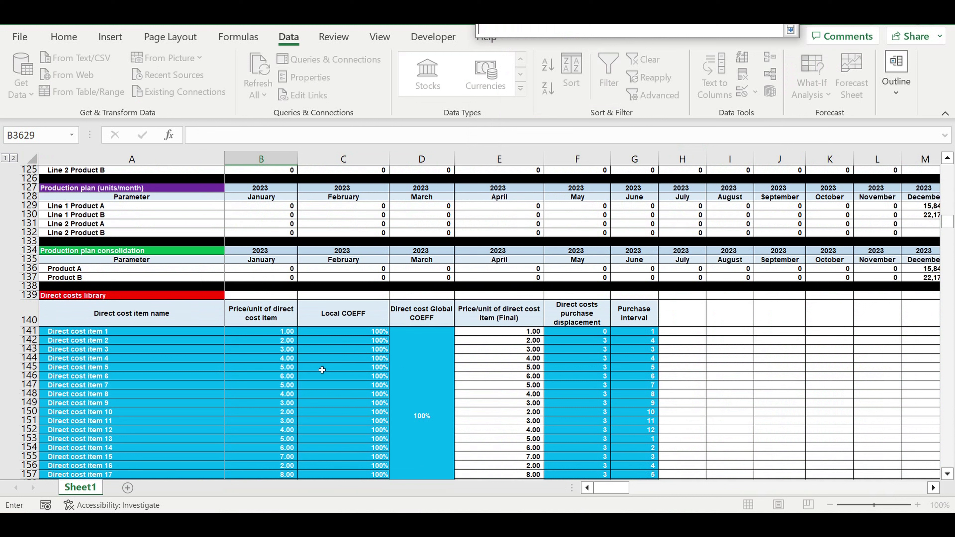
pyautogui.scroll(-3, 179, 299)
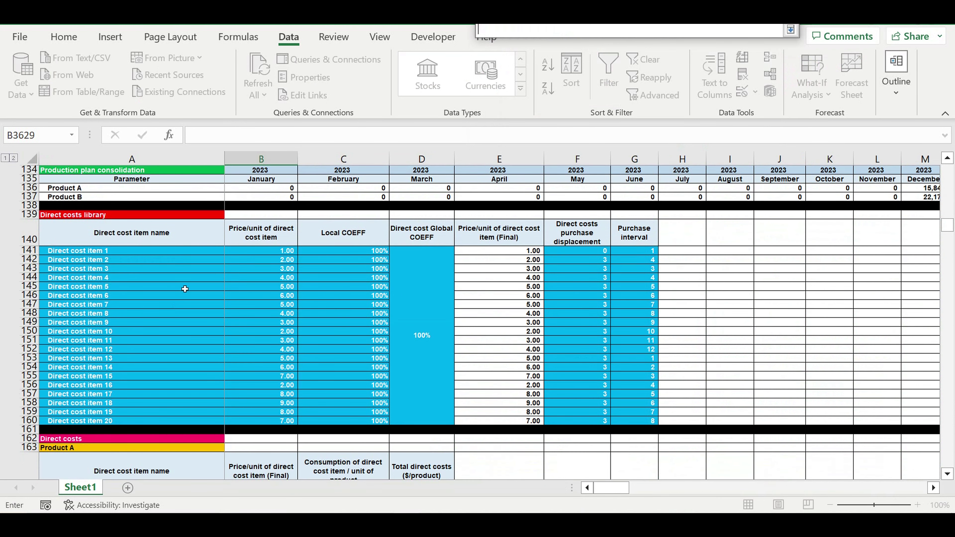
pyautogui.moveTo(76, 251); pyautogui.dragTo(86, 421)
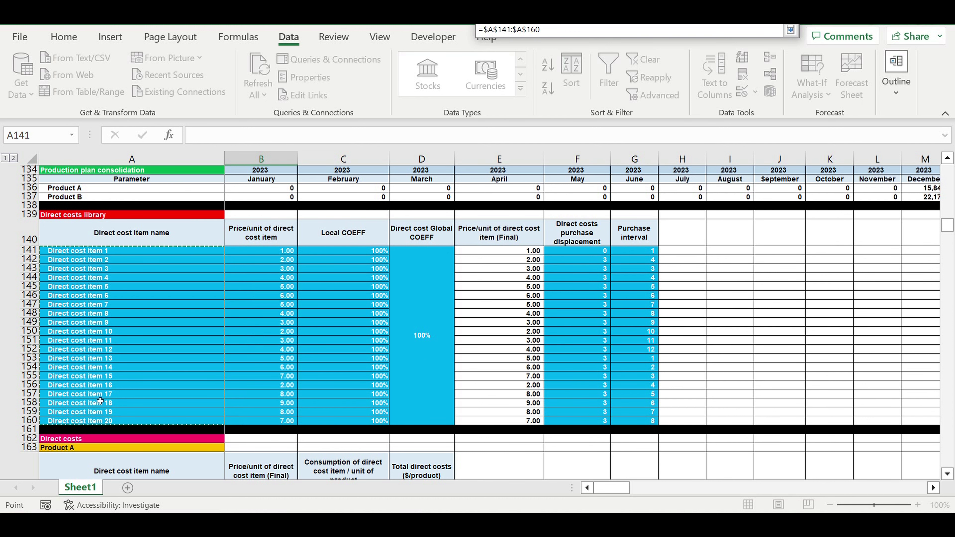
pyautogui.press('Return')
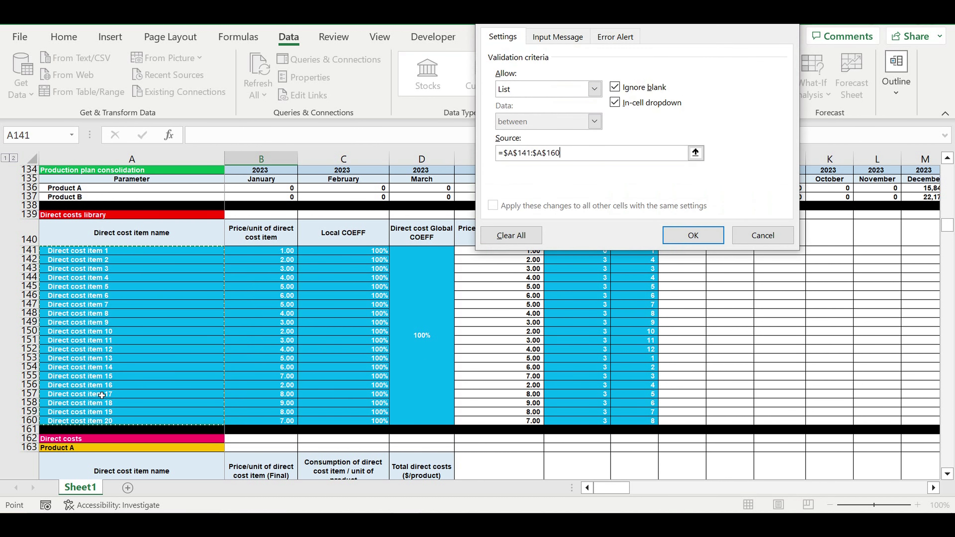
pyautogui.press('Return')
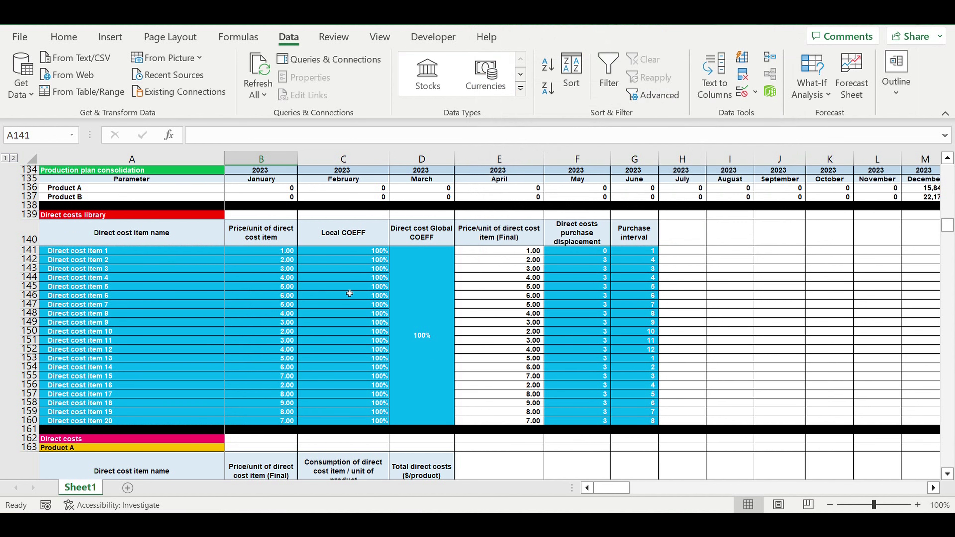
# - Give the validated cell B3629 the blue input fill with white text and extend it down through B3653
pyautogui.scroll(-4, 316, 310)
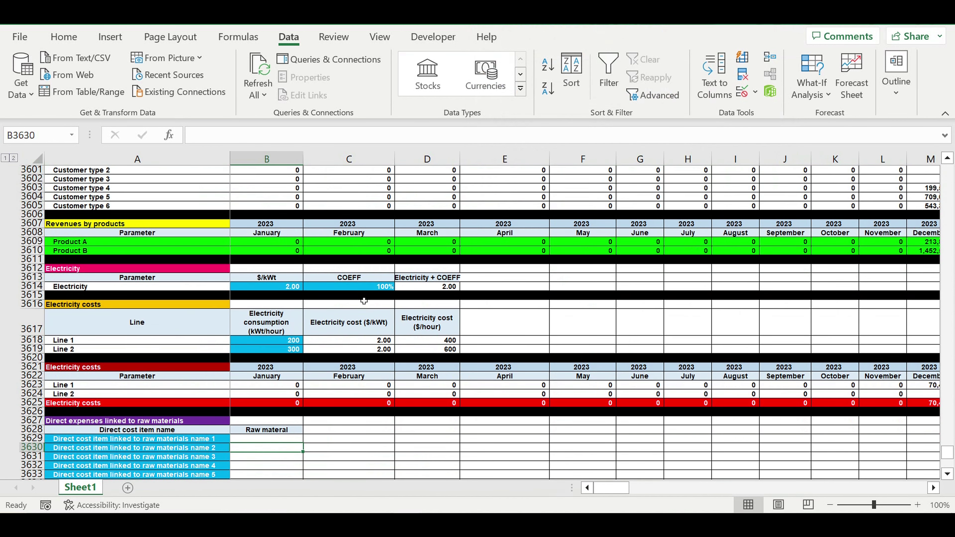
pyautogui.scroll(-1, 266, 322)
pyautogui.scroll(-1, 263, 305)
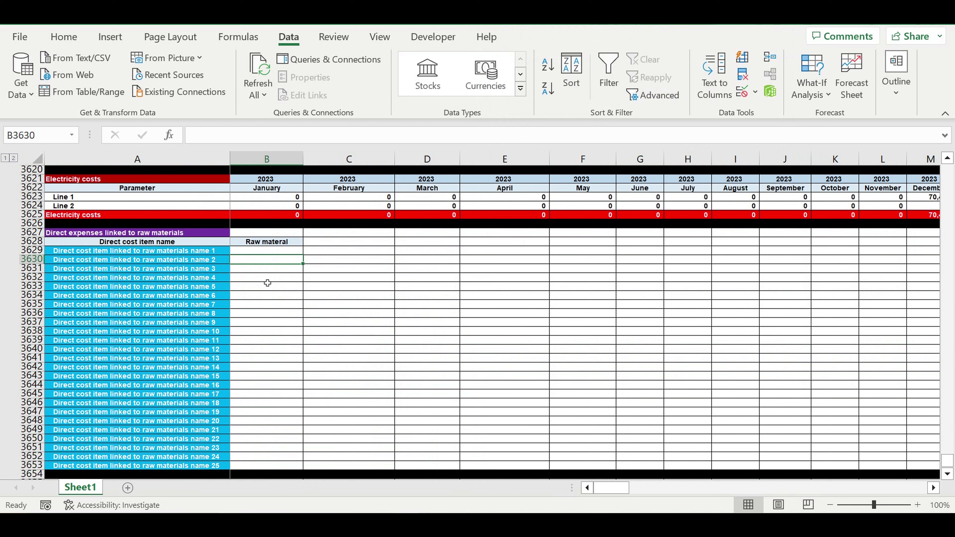
pyautogui.click(261, 253)
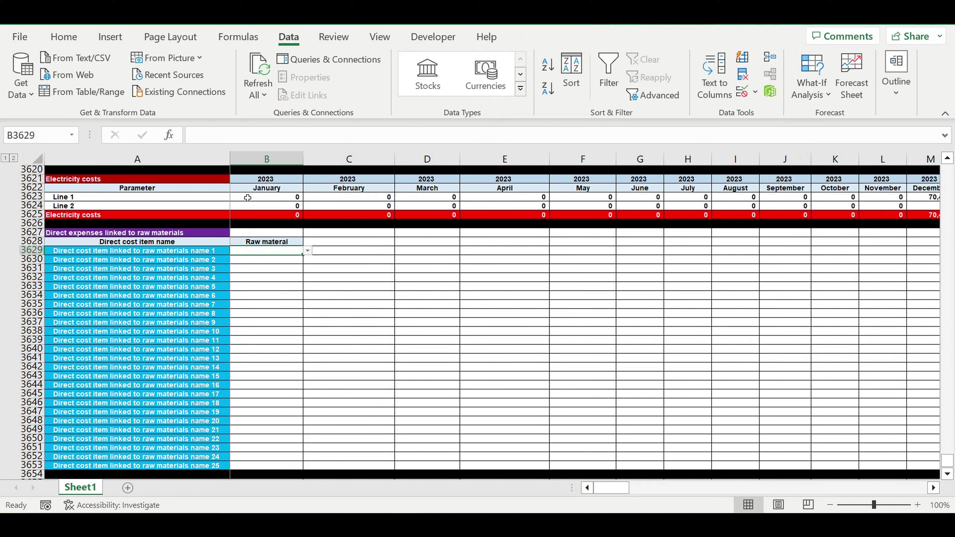
pyautogui.click(65, 37)
pyautogui.click(181, 88)
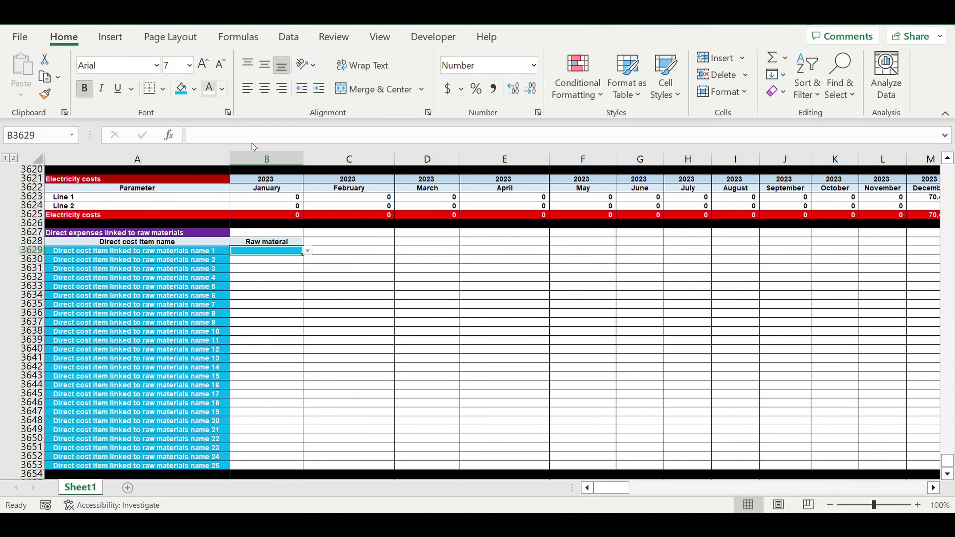
pyautogui.moveTo(305, 260); pyautogui.dragTo(290, 477)
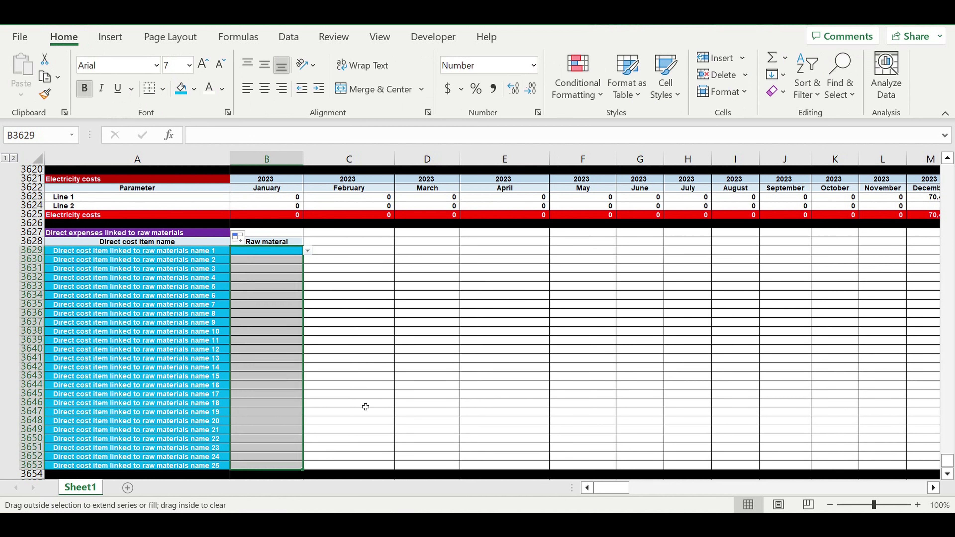
pyautogui.click(372, 330)
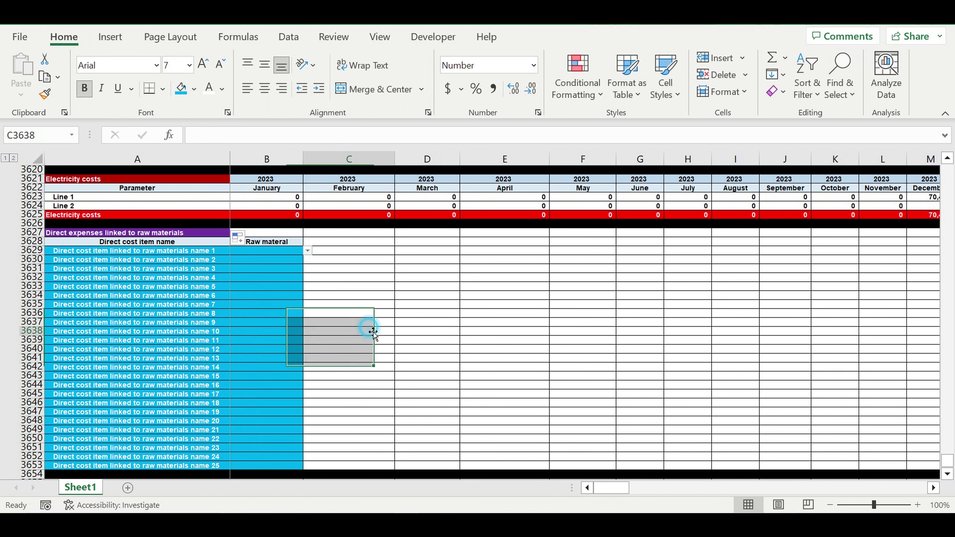
# - Choose Direct cost item 4 as the raw material in B3629
pyautogui.click(299, 251)
pyautogui.click(307, 251)
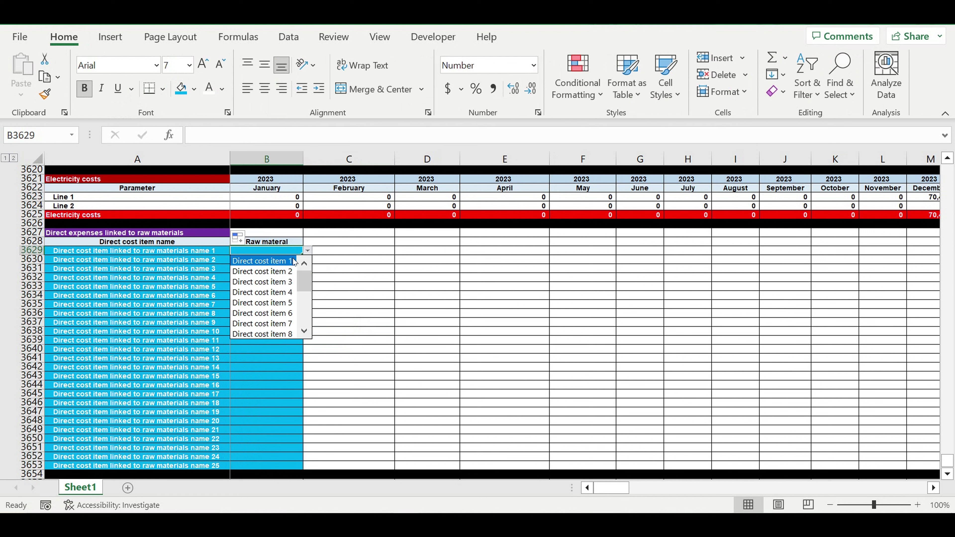
pyautogui.click(272, 292)
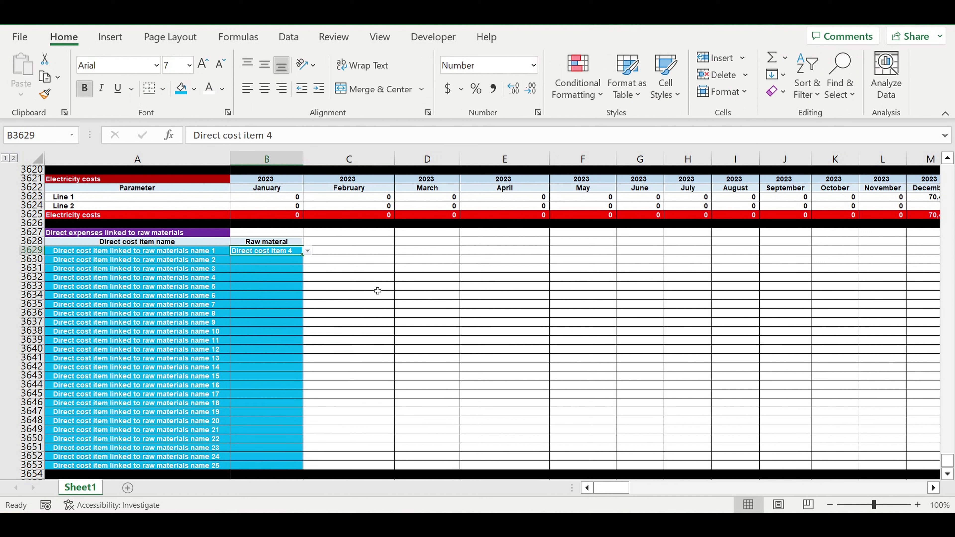
pyautogui.click(375, 290)
# - Copy the raw material choice from B3629 into B3630 and B3631
pyautogui.click(267, 251)
pyautogui.hotkey('ctrl', 'c')
pyautogui.click(264, 262)
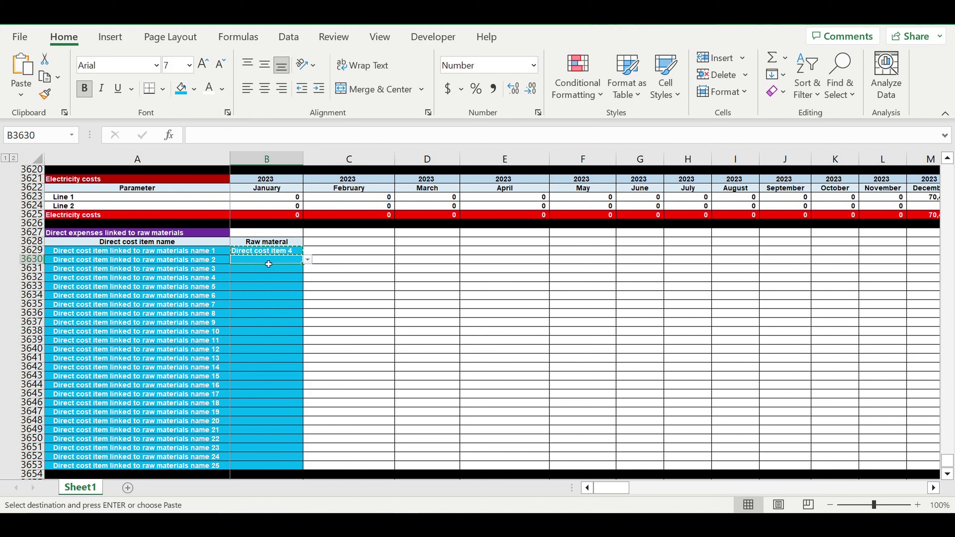
pyautogui.hotkey('ctrl', 'v')
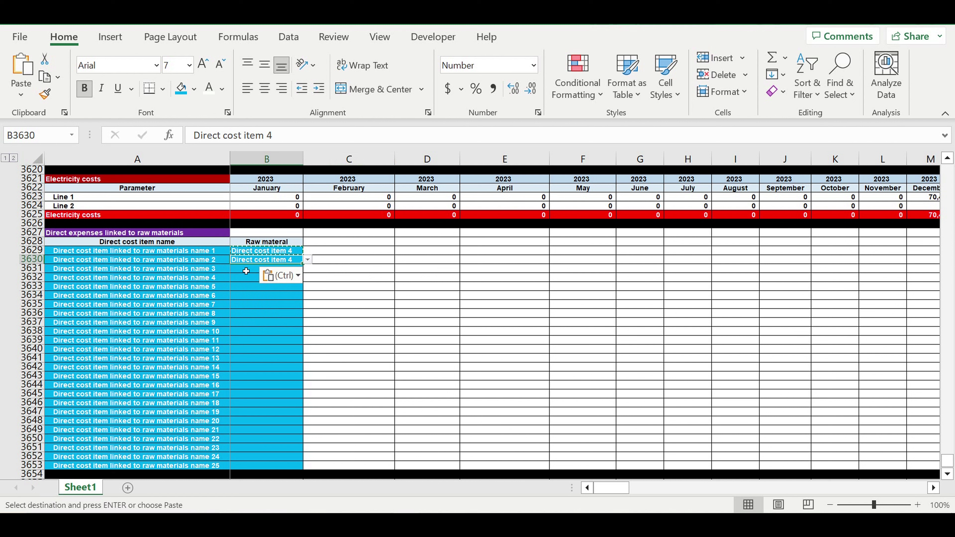
pyautogui.click(265, 268)
pyautogui.hotkey('ctrl', 'v')
# - Choose Direct cost item 1 as the raw material in B3632
pyautogui.click(196, 281)
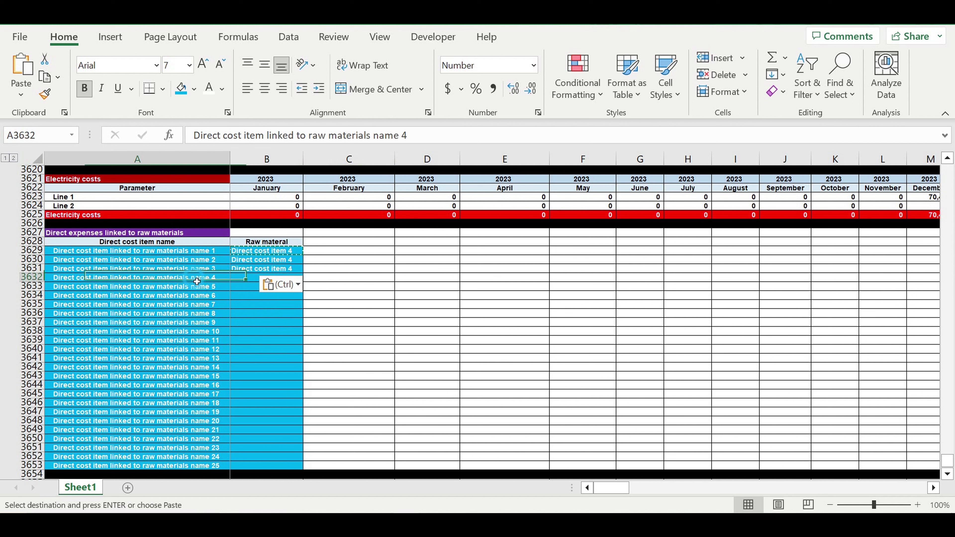
pyautogui.click(248, 280)
pyautogui.click(307, 277)
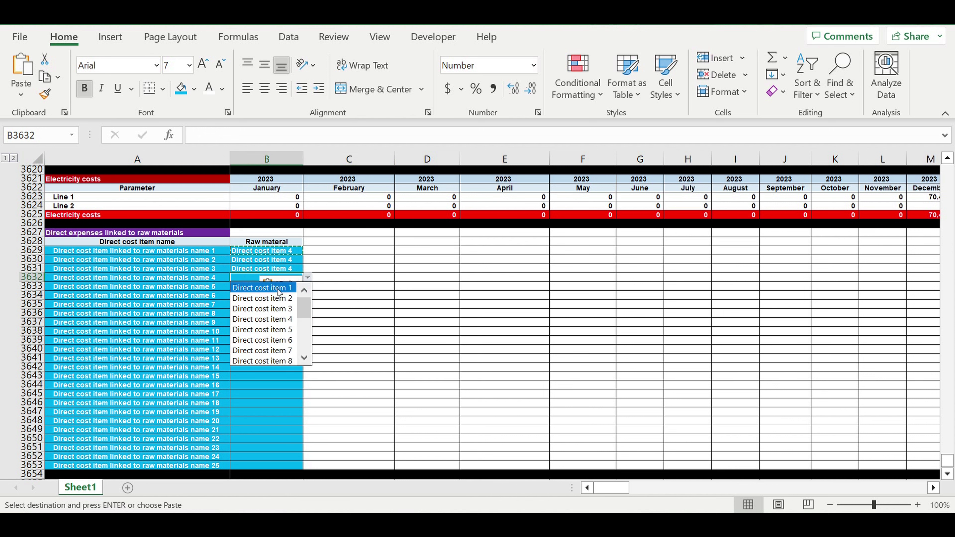
pyautogui.click(263, 288)
# - Choose Direct cost item 6 in B3633 and fill the choices as a series down through B3637
pyautogui.click(275, 287)
pyautogui.click(308, 286)
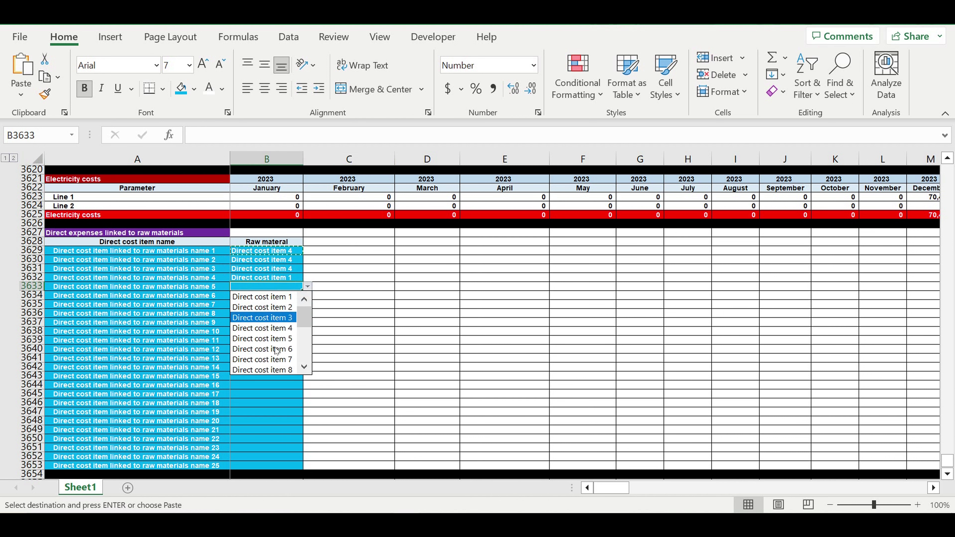
pyautogui.click(274, 349)
pyautogui.moveTo(307, 297); pyautogui.dragTo(309, 324)
# - Choose Direct cost item 18 as the raw material in B3638 and copy it into B3648 and B3649
pyautogui.click(252, 335)
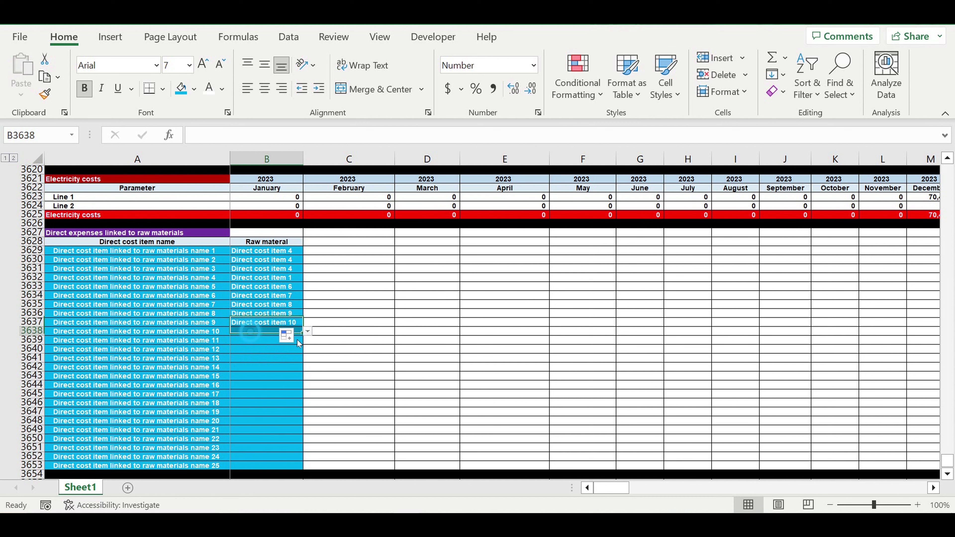
pyautogui.click(308, 332)
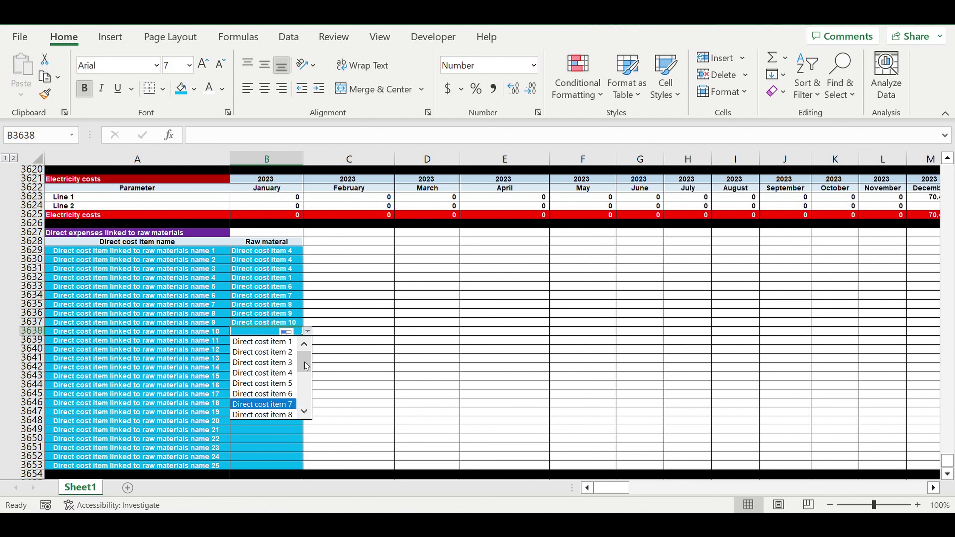
pyautogui.scroll(-4, 306, 366)
pyautogui.click(263, 393)
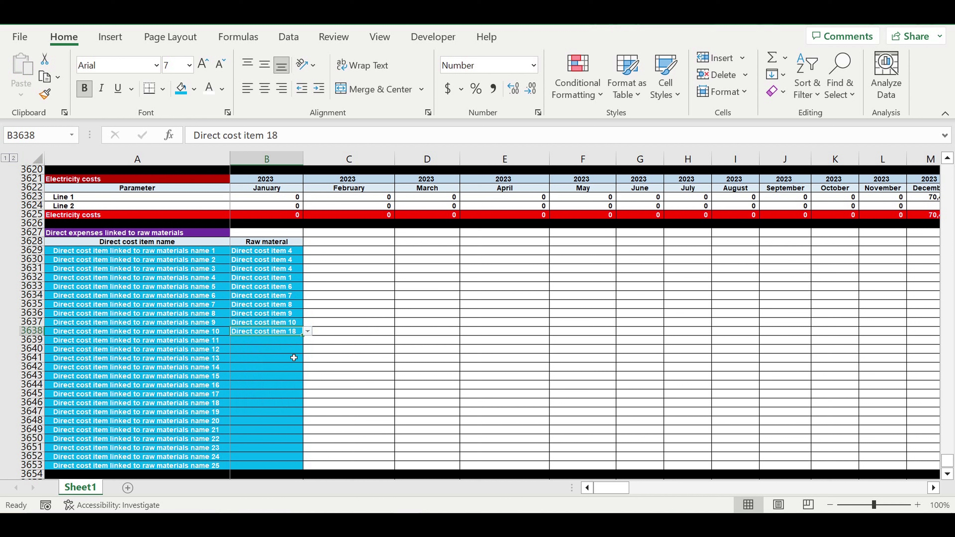
pyautogui.hotkey('ctrl', 'c')
pyautogui.click(278, 421)
pyautogui.hotkey('ctrl', 'v')
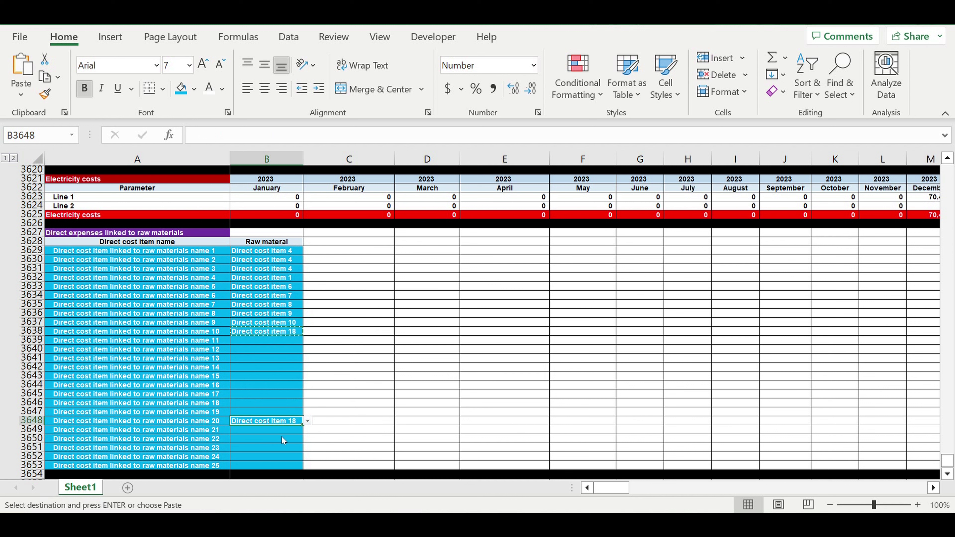
pyautogui.click(278, 430)
pyautogui.hotkey('ctrl', 'v')
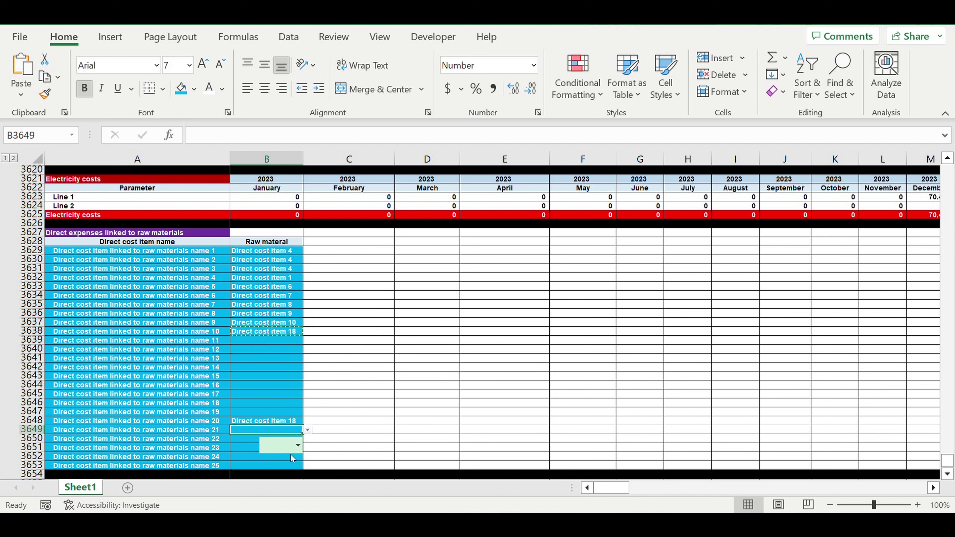
# - Choose Direct cost item 20 as the raw material in B3652 and copy it into B3653 and B3651
pyautogui.click(263, 456)
pyautogui.click(308, 456)
pyautogui.scroll(-2, 306, 444)
pyautogui.scroll(-3, 306, 444)
pyautogui.click(280, 446)
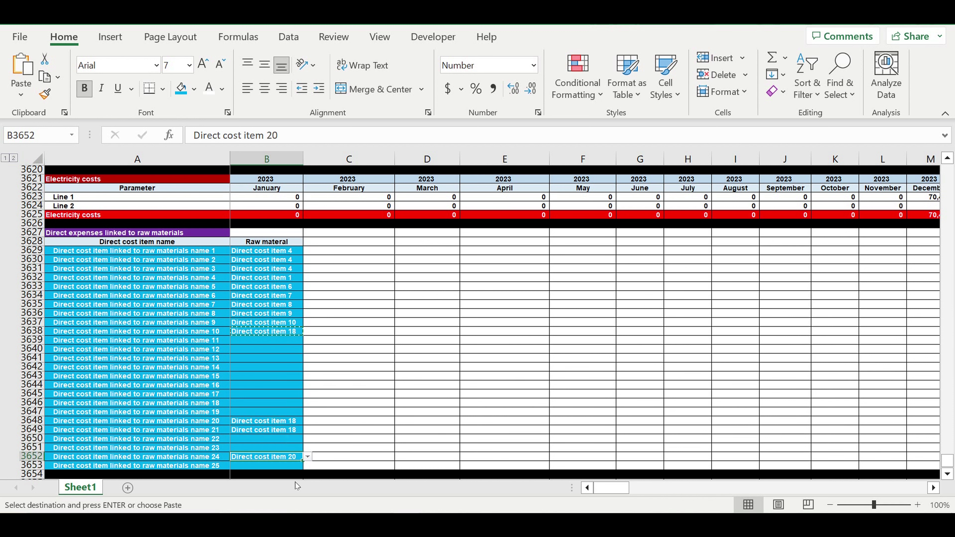
pyautogui.hotkey('ctrl', 'c')
pyautogui.click(278, 468)
pyautogui.hotkey('ctrl', 'v')
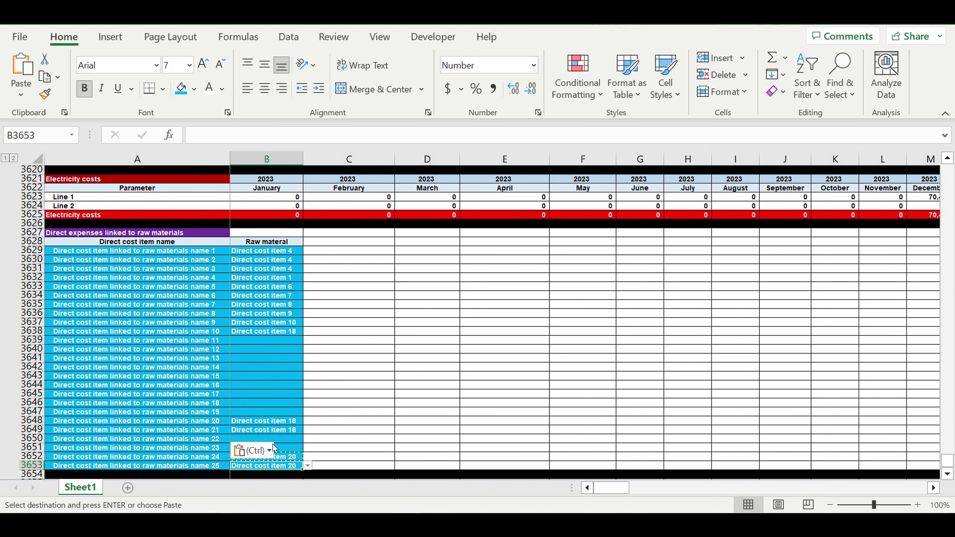
pyautogui.press('Up')
pyautogui.press('Up')
pyautogui.hotkey('ctrl', 'v')
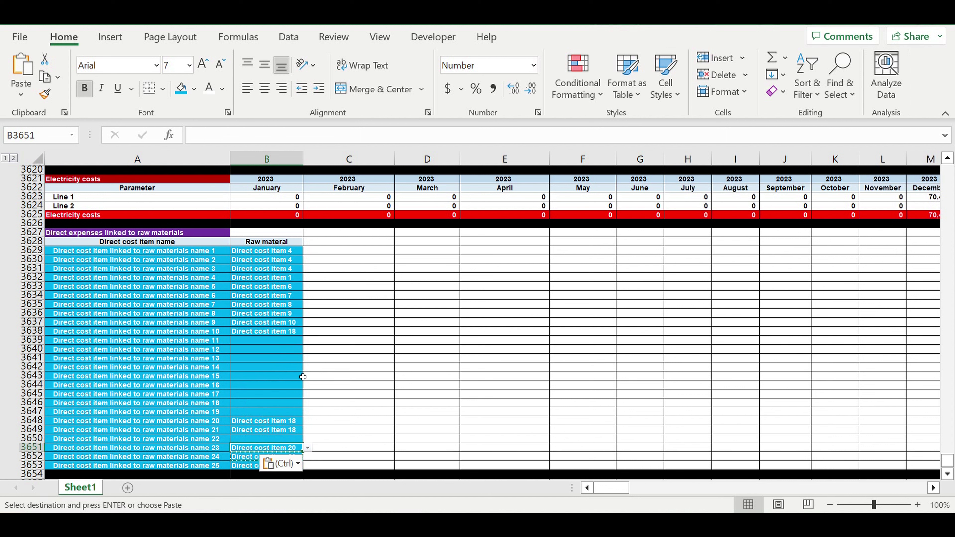
# - Choose Direct cost item 6 as the raw material in B3639 and copy it into B3640 through B3642
pyautogui.click(296, 339)
pyautogui.click(308, 340)
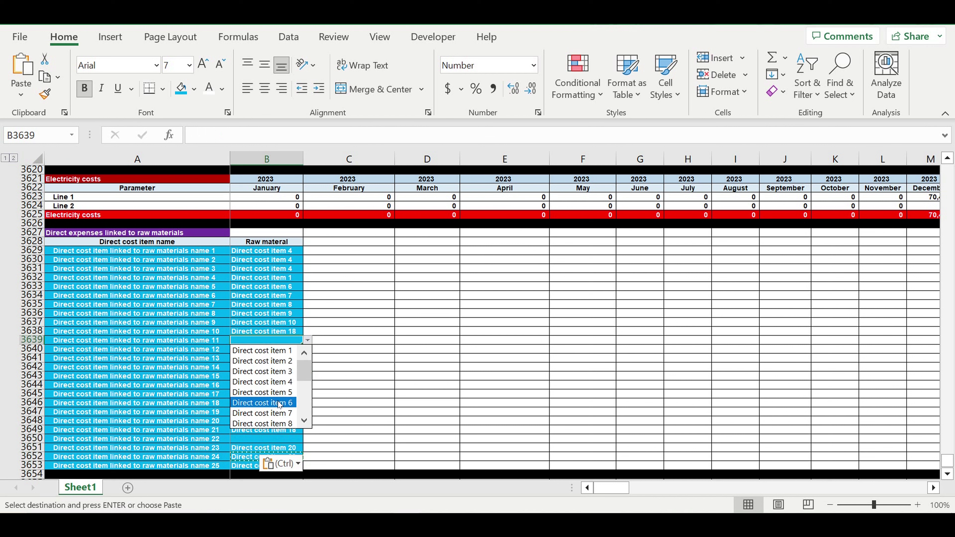
pyautogui.click(287, 403)
pyautogui.hotkey('ctrl', 'c')
pyautogui.moveTo(288, 353); pyautogui.dragTo(285, 368)
pyautogui.hotkey('ctrl', 'v')
# - Choose Direct cost item 16 as the raw material in B3643 and copy it into B3644 and B3645
pyautogui.click(240, 379)
pyautogui.click(307, 376)
pyautogui.click(313, 413)
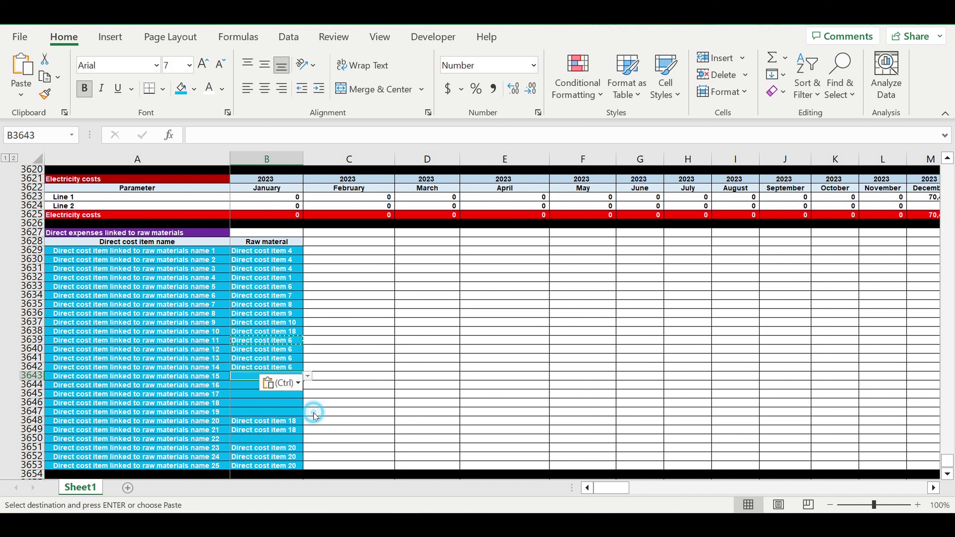
pyautogui.click(308, 376)
pyautogui.moveTo(309, 402); pyautogui.dragTo(308, 433)
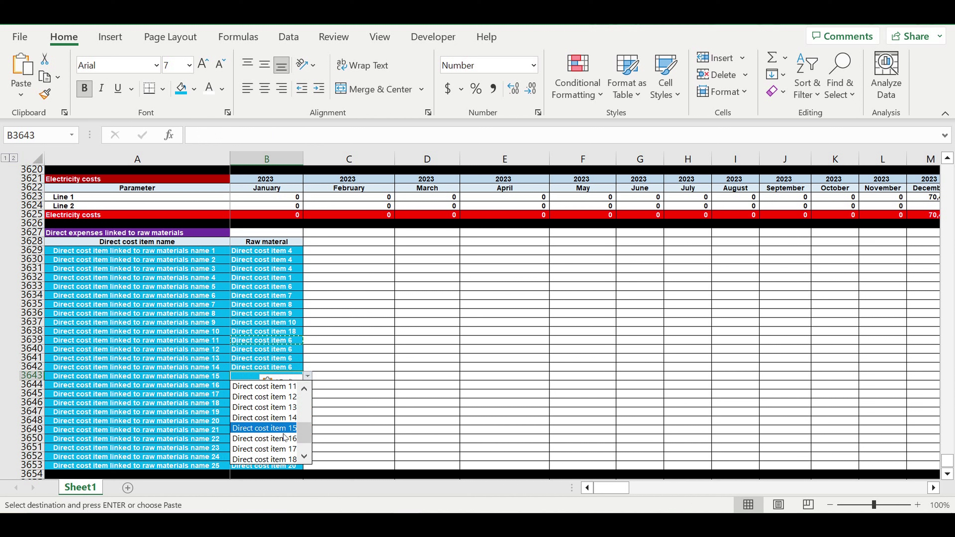
pyautogui.click(282, 439)
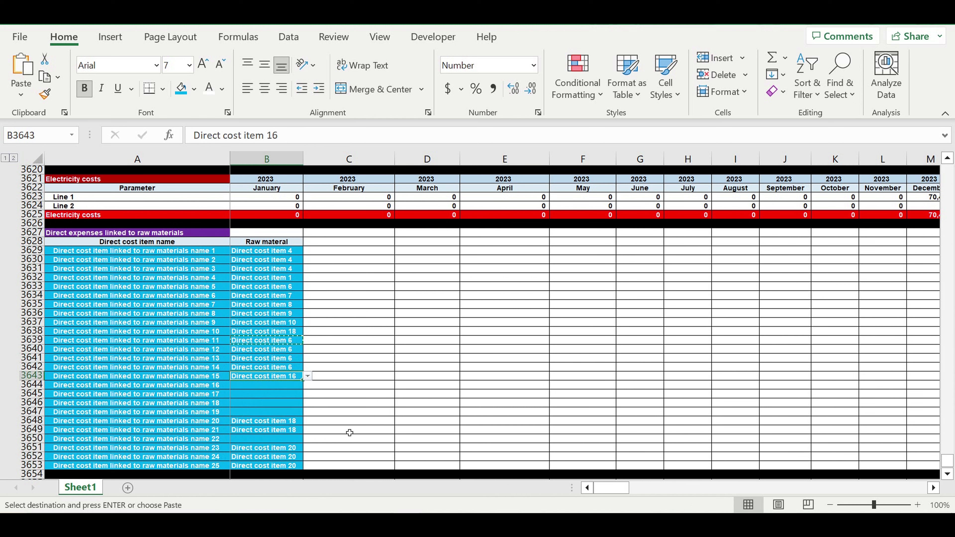
pyautogui.hotkey('ctrl', 'c')
pyautogui.moveTo(284, 387); pyautogui.dragTo(282, 395)
pyautogui.hotkey('ctrl', 'v')
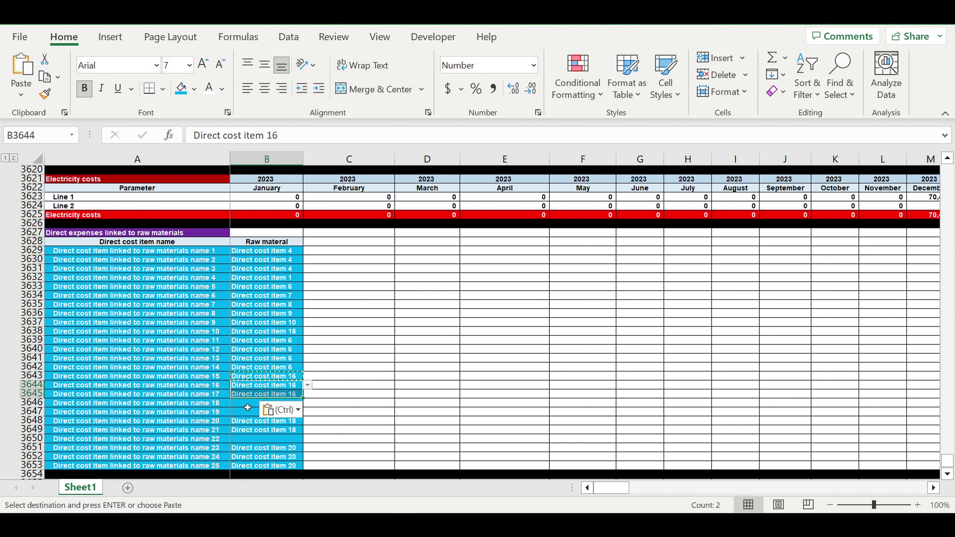
# - Choose Direct cost item 18 as the raw material in B3646 and copy it into B3647 and B3650
pyautogui.click(247, 408)
pyautogui.click(308, 402)
pyautogui.moveTo(308, 437); pyautogui.dragTo(307, 455)
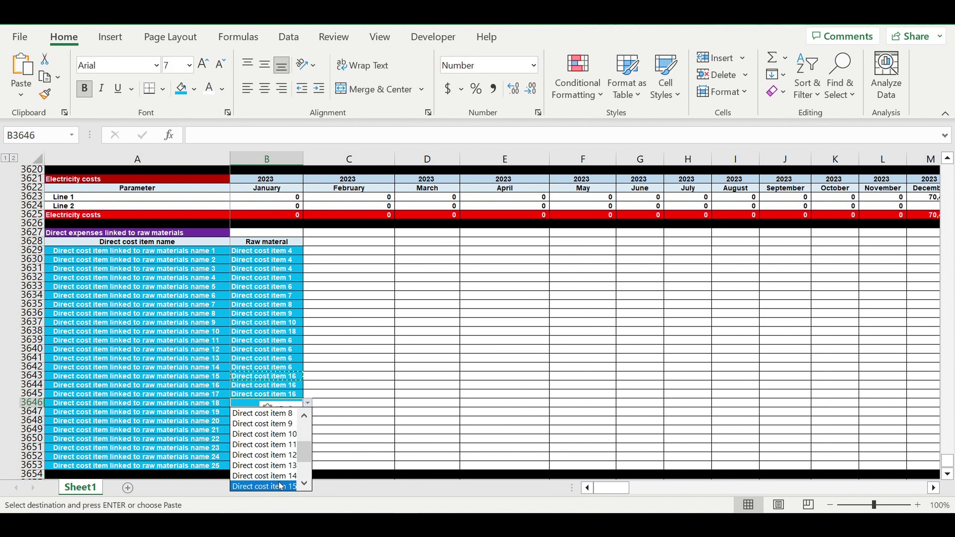
pyautogui.moveTo(304, 458); pyautogui.dragTo(305, 471)
pyautogui.click(299, 444)
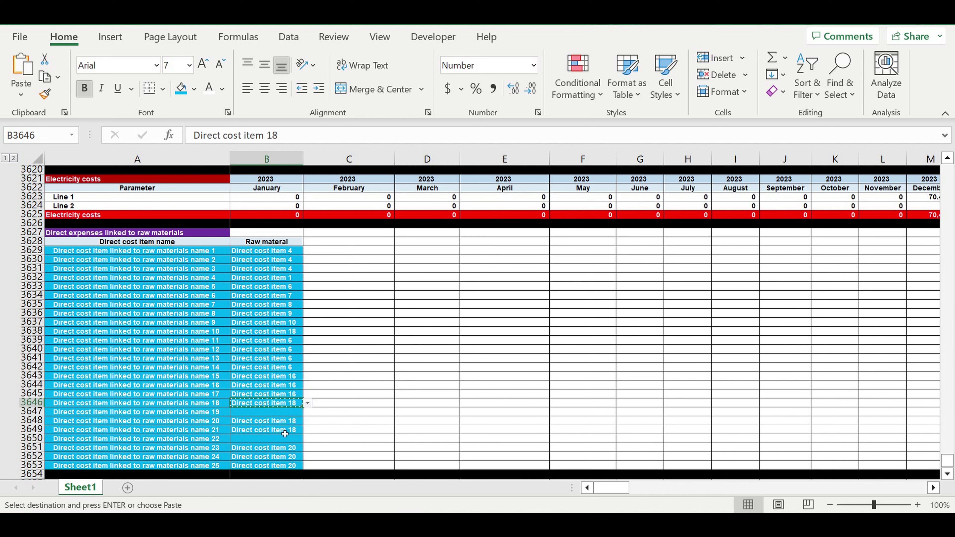
pyautogui.click(274, 413)
pyautogui.hotkey('ctrl', 'v')
pyautogui.click(271, 441)
pyautogui.hotkey('ctrl', 'v')
# - Examine the direct cost item names in A3629:A3653 alongside the raw materials assigned to them
pyautogui.click(379, 384)
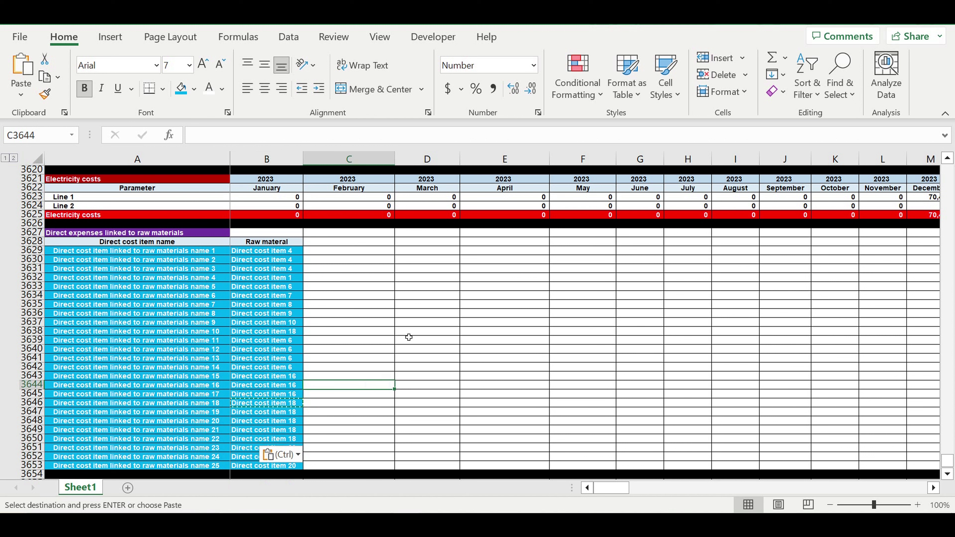
pyautogui.click(401, 330)
pyautogui.click(276, 242)
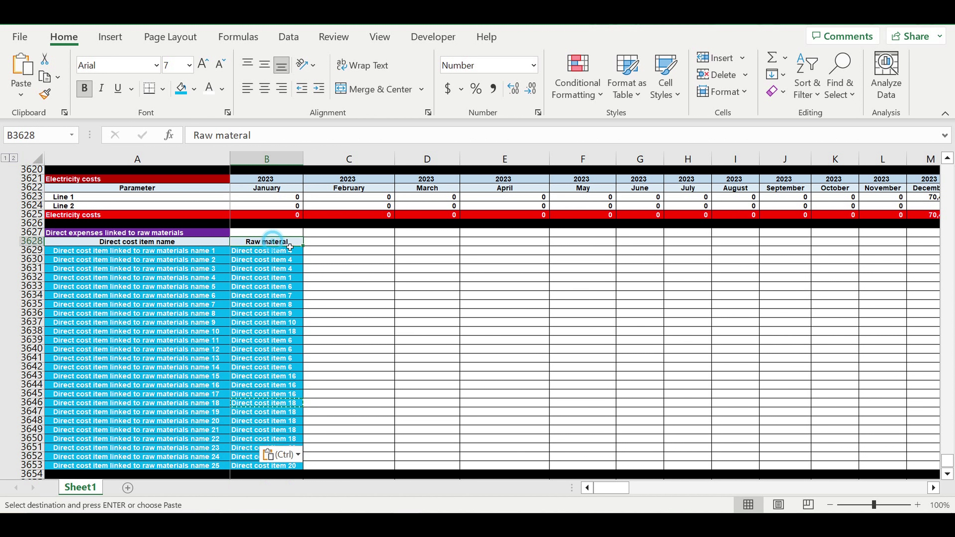
pyautogui.moveTo(130, 255); pyautogui.dragTo(221, 470)
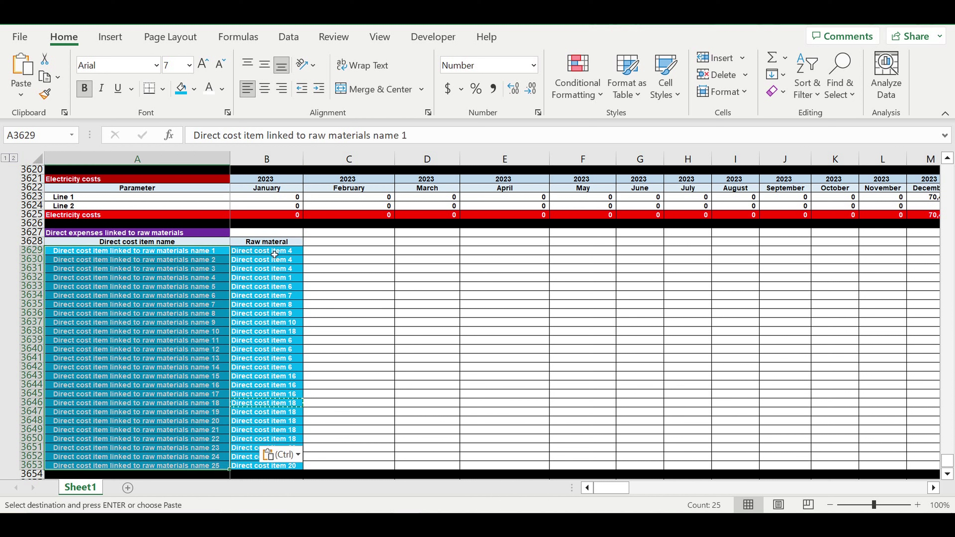
pyautogui.click(285, 253)
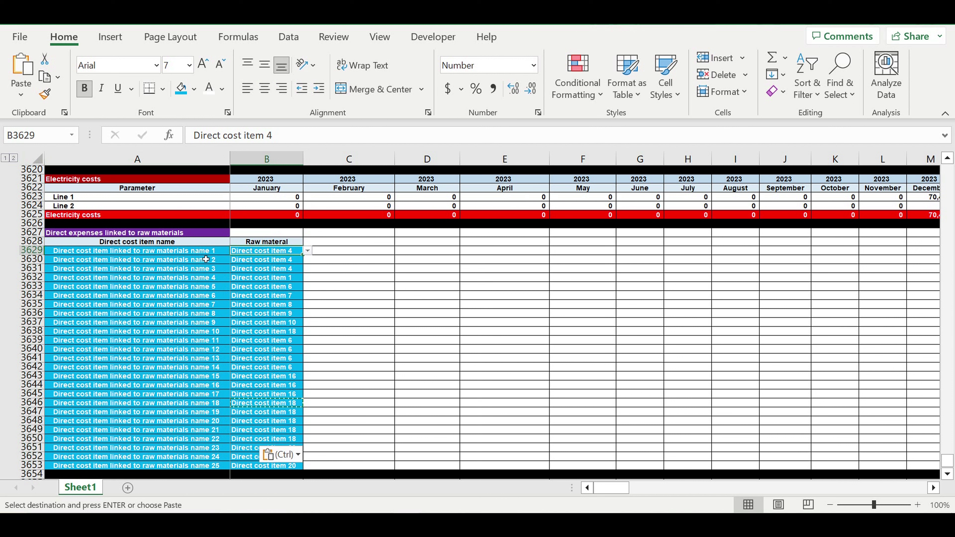
pyautogui.click(178, 255)
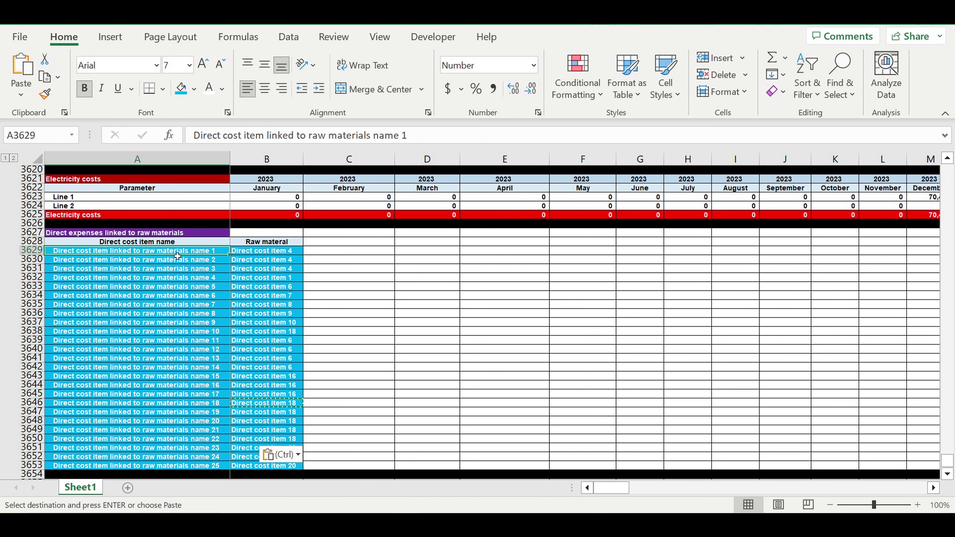
pyautogui.click(254, 255)
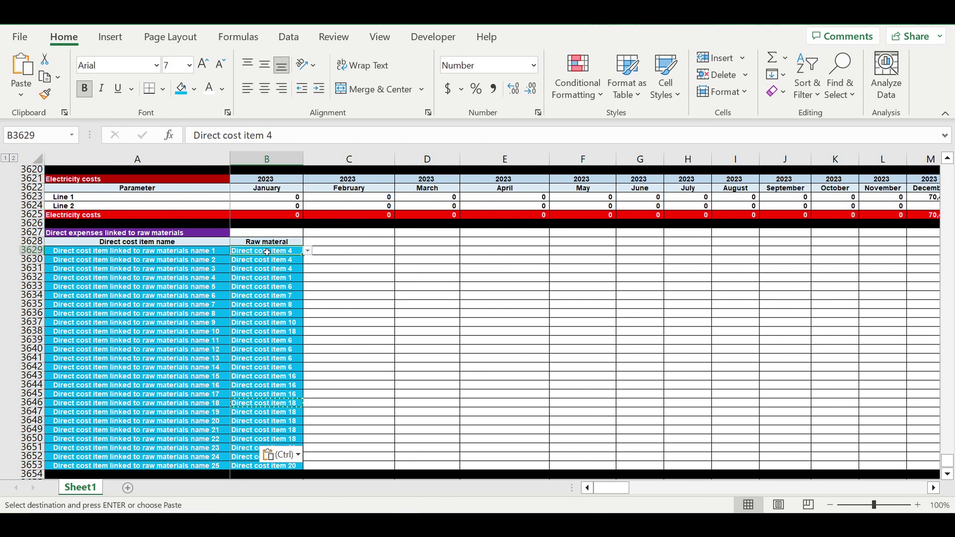
# - Extend the raw material header cell B3628 into C3628 and retitle the copy "Consumption ($/unit of raw material)"
pyautogui.press('Up')
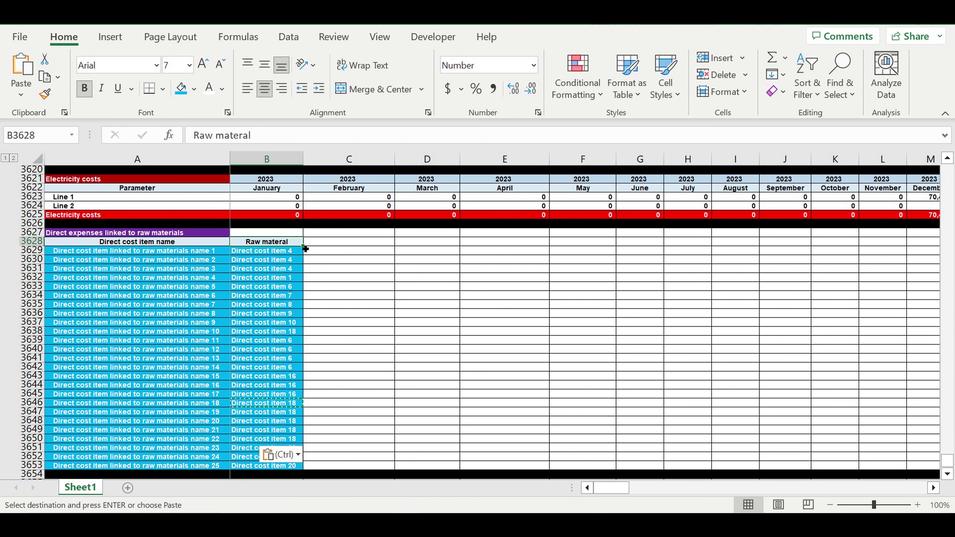
pyautogui.moveTo(308, 249); pyautogui.dragTo(373, 252)
pyautogui.click(368, 253)
pyautogui.press('Up')
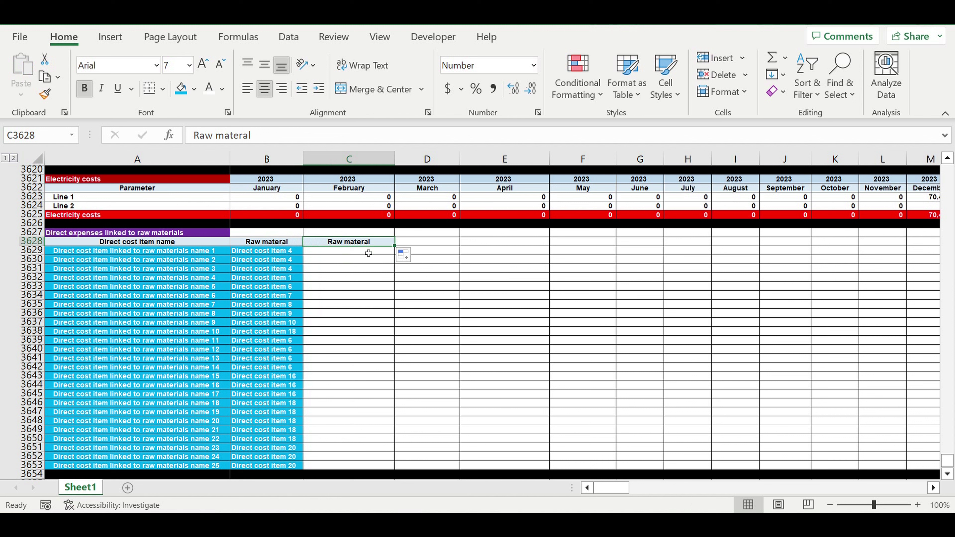
pyautogui.write('Con')
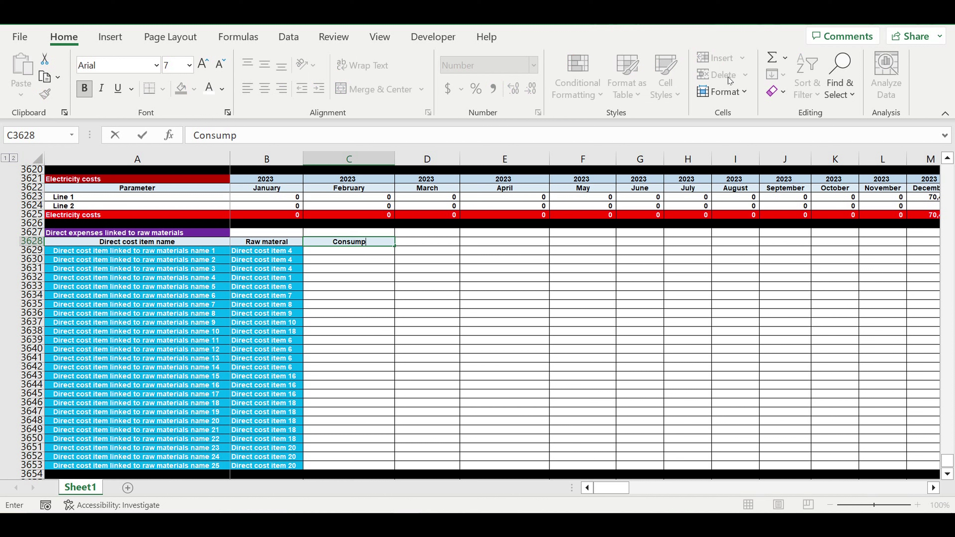
pyautogui.write('sump')
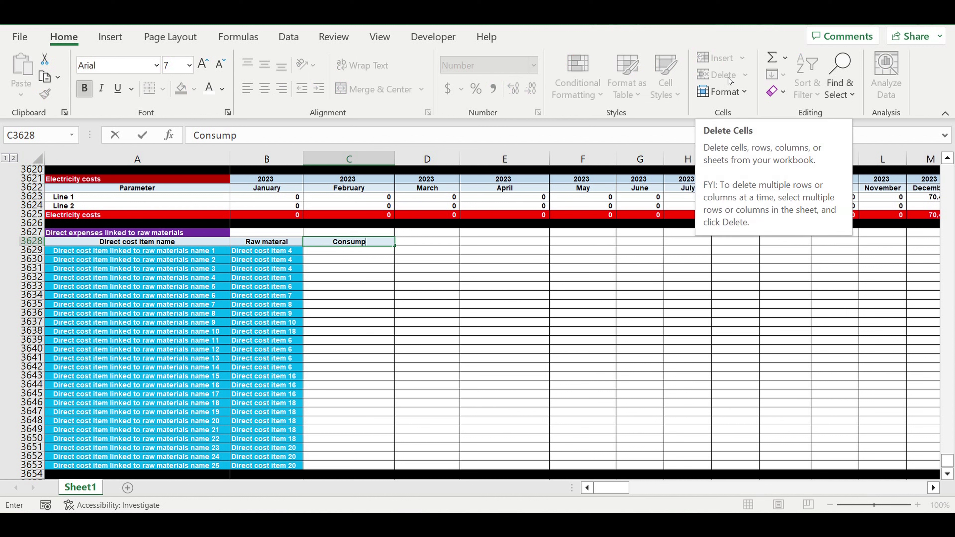
pyautogui.write('tion (')
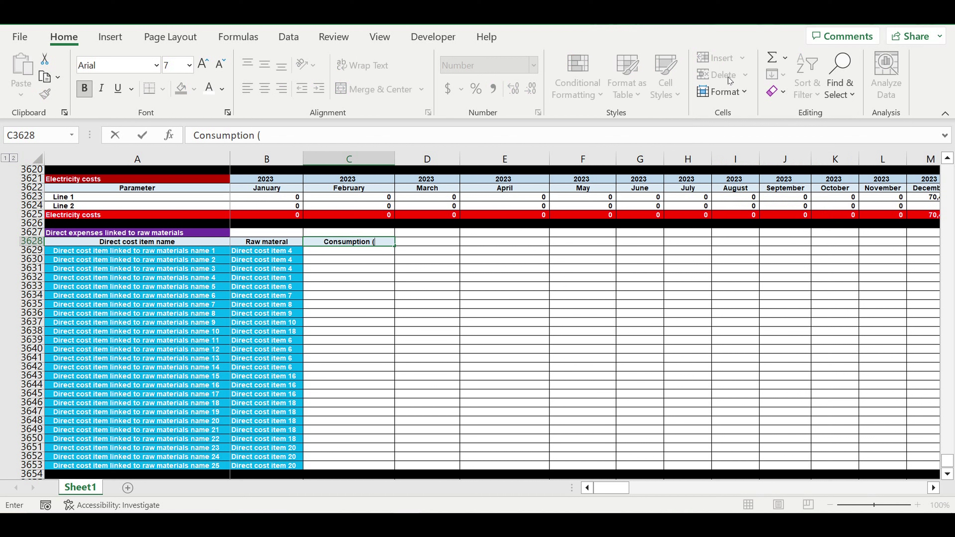
pyautogui.write('$/unit')
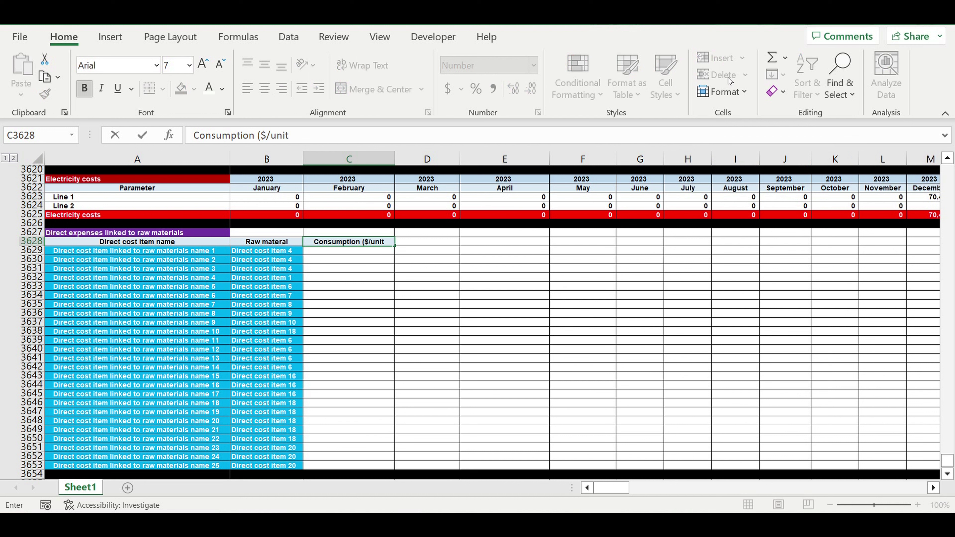
pyautogui.write(' of raw ma')
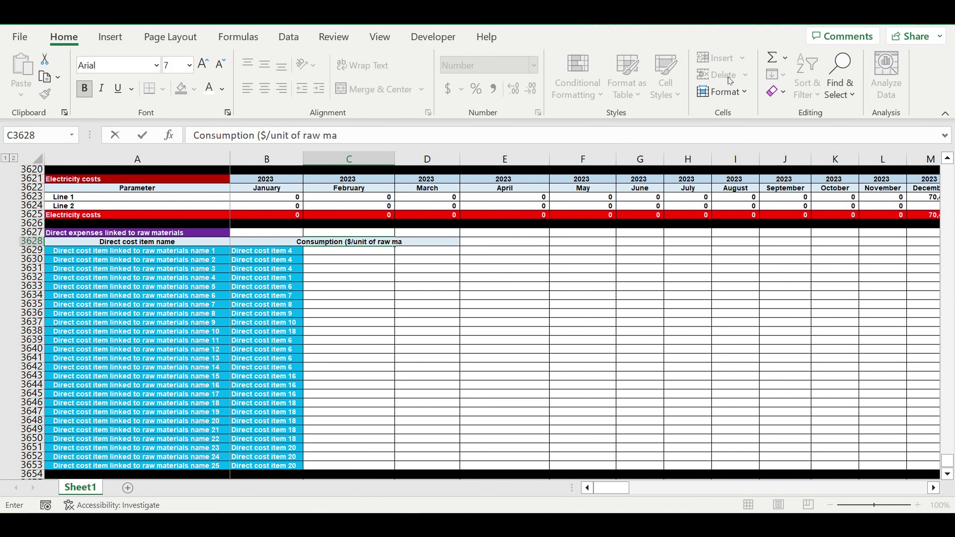
pyautogui.write('terial)')
pyautogui.press('Return')
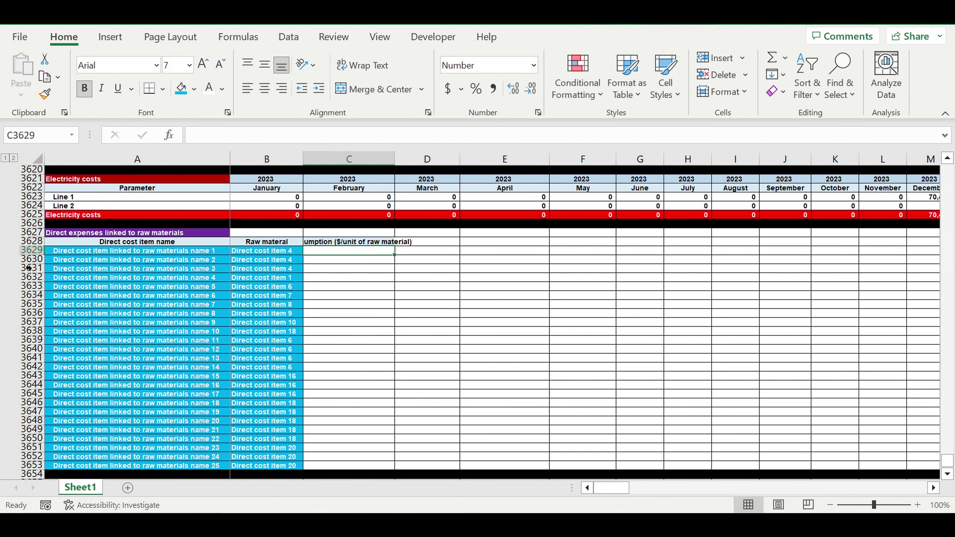
# - Centre header row 3628 both horizontally and vertically and turn on text wrapping for it
pyautogui.click(32, 241)
pyautogui.rightClick(33, 243)
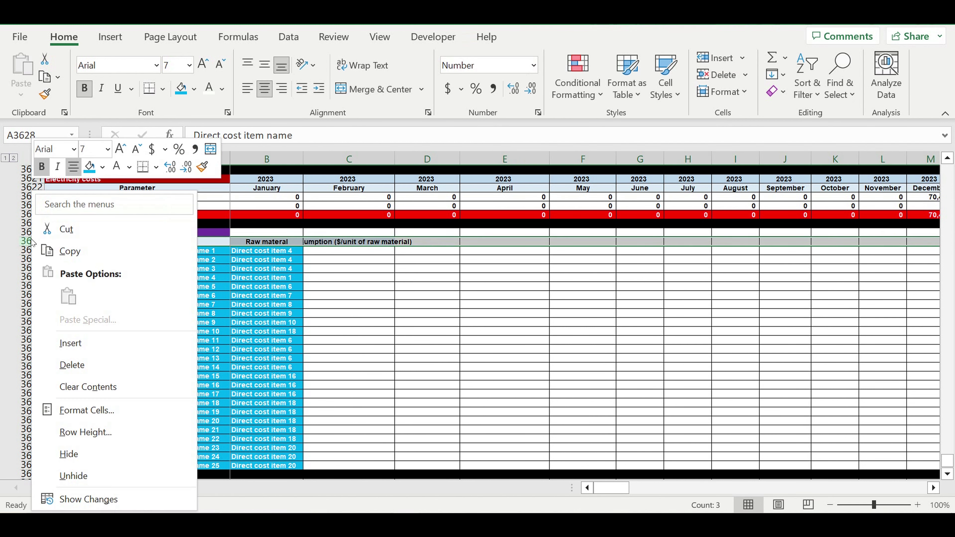
pyautogui.click(88, 411)
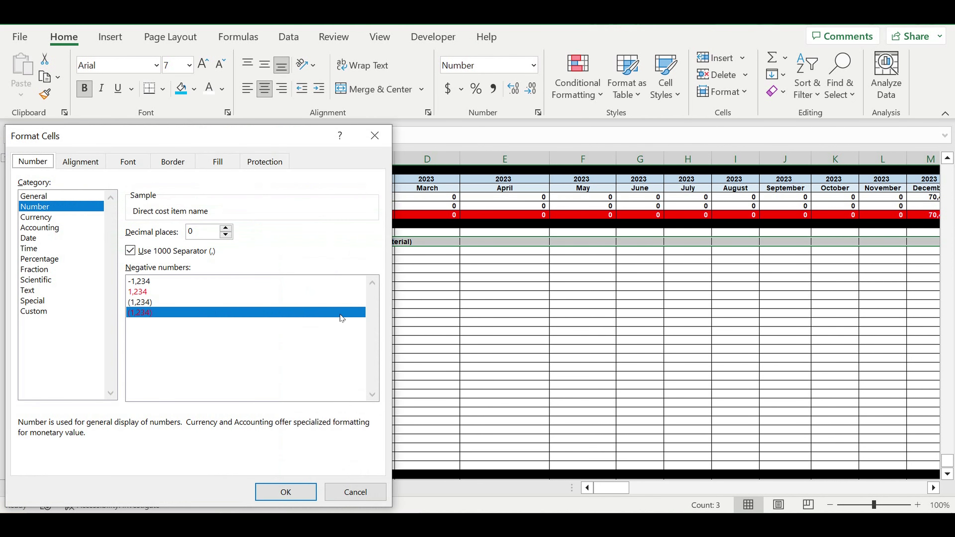
pyautogui.click(84, 170)
pyautogui.click(122, 214)
pyautogui.click(49, 251)
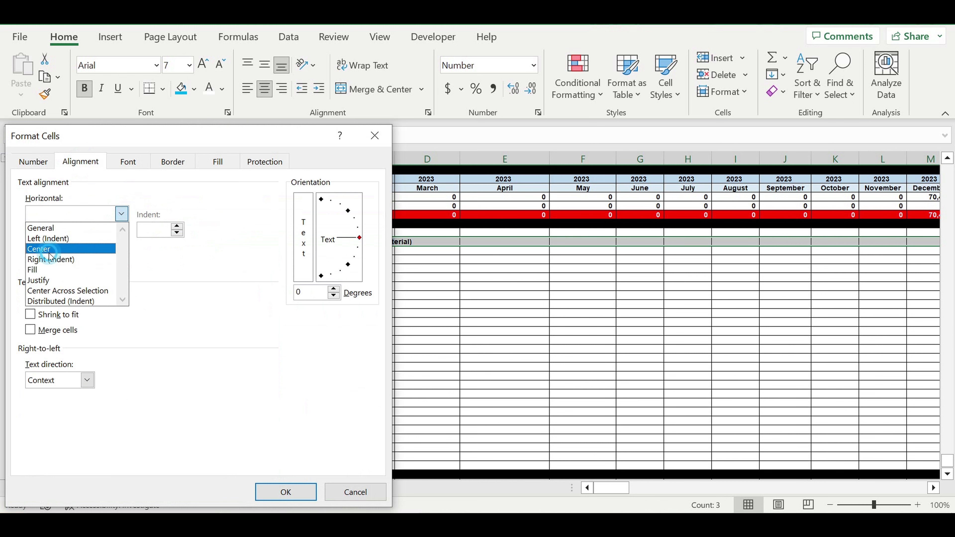
pyautogui.click(121, 246)
pyautogui.click(72, 269)
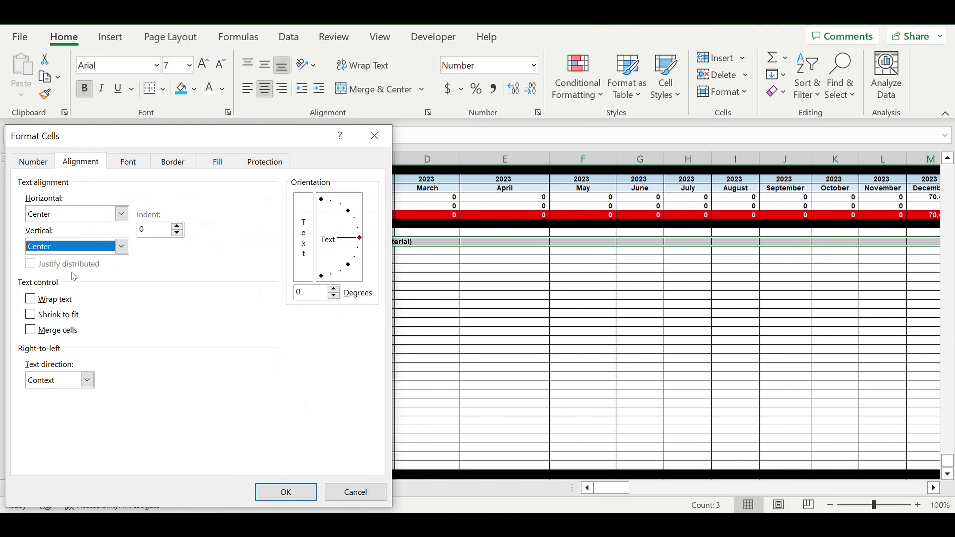
pyautogui.click(47, 301)
pyautogui.click(285, 492)
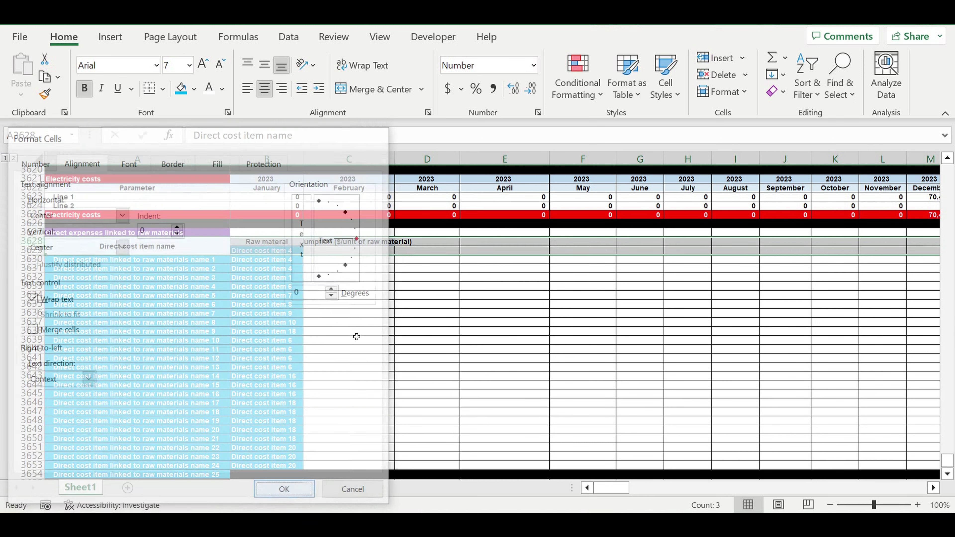
pyautogui.click(420, 337)
pyautogui.click(336, 250)
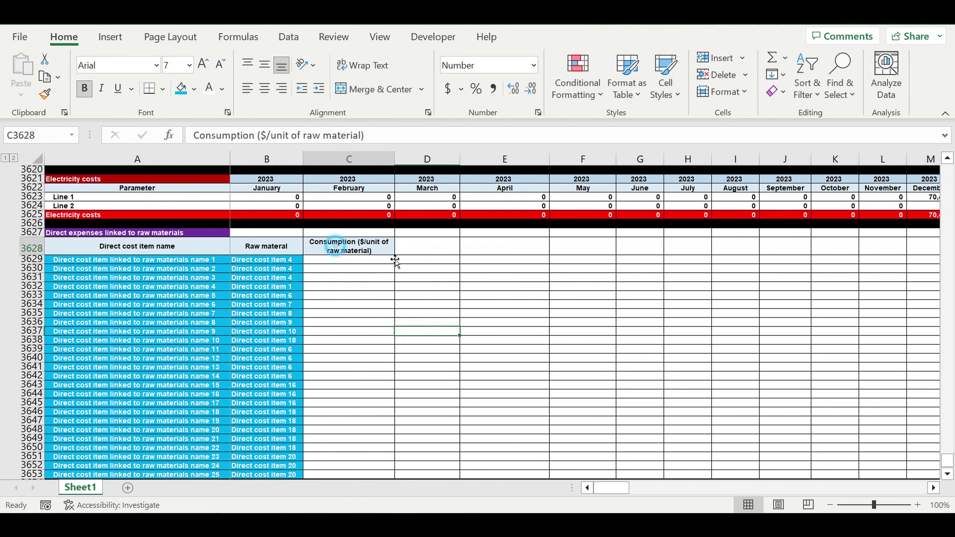
# - Enter the consumption values 2, 3, 4, 5, 6, 7, 8, 9, 8, 7, 6, 5, 4, 3 down C3629:C3642
pyautogui.click(342, 279)
pyautogui.click(351, 261)
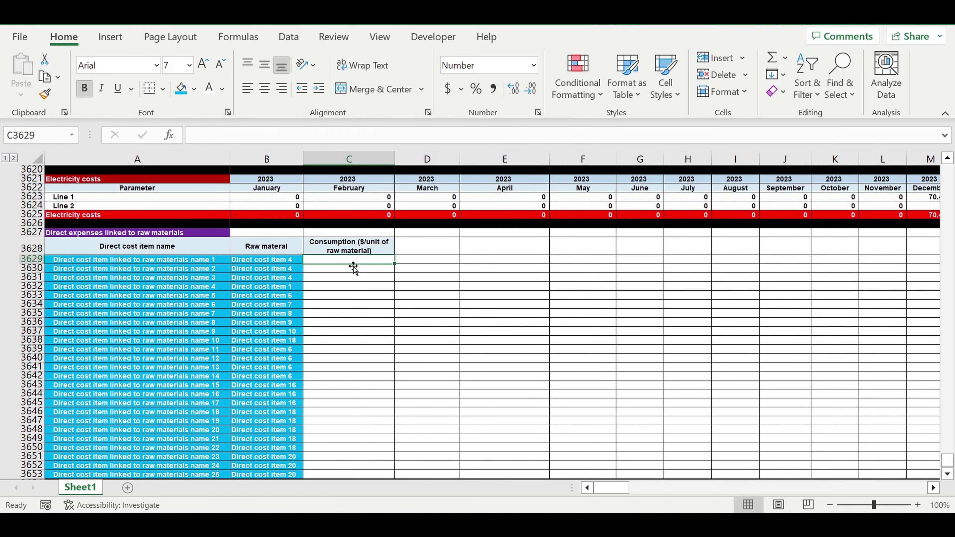
pyautogui.write('2')
pyautogui.press('Return')
pyautogui.write('3 4 5 6 7 8 9 8 7 6')
pyautogui.press('Return')
pyautogui.write('5')
pyautogui.press('Return')
pyautogui.write('4')
pyautogui.write('3')
pyautogui.press('Return')
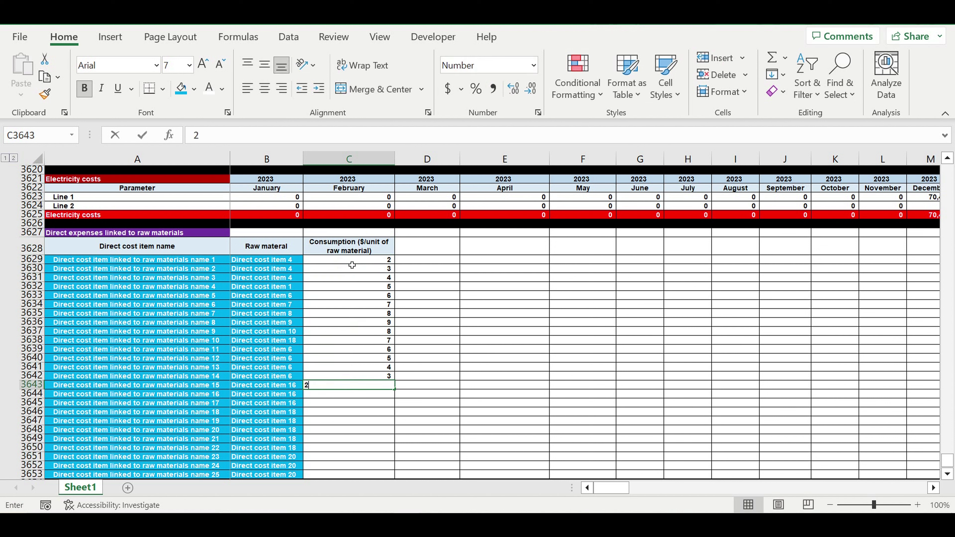
# - Enter the remaining consumption values 2, 1, 2, 3, 4, 5, 6, 7, 8, 9, 8 down C3643:C3653
pyautogui.write('2')
pyautogui.press('Return')
pyautogui.write('1')
pyautogui.press('Return')
pyautogui.write('2')
pyautogui.press('Return')
pyautogui.write('3')
pyautogui.press('Return')
pyautogui.write('4')
pyautogui.press('Return')
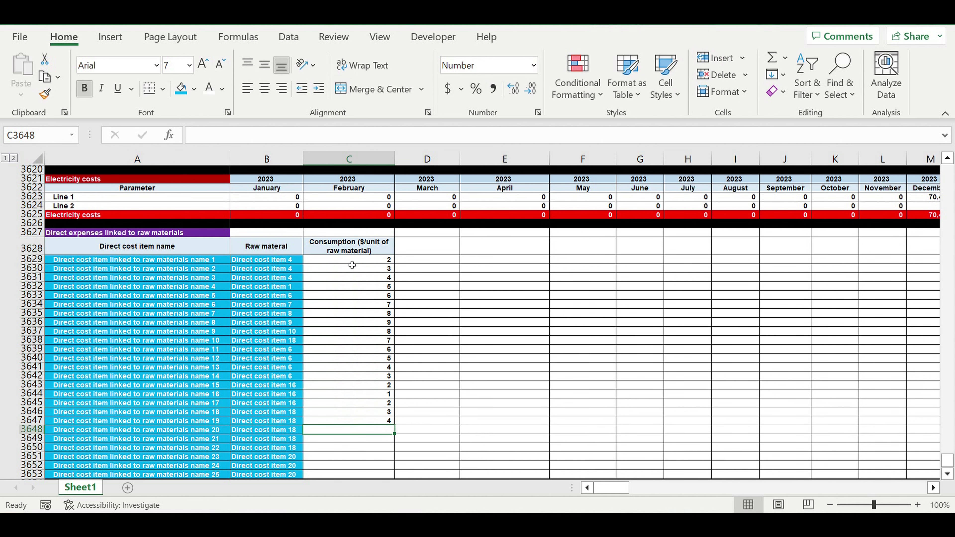
pyautogui.write('5')
pyautogui.press('Return')
pyautogui.write('6')
pyautogui.press('Return')
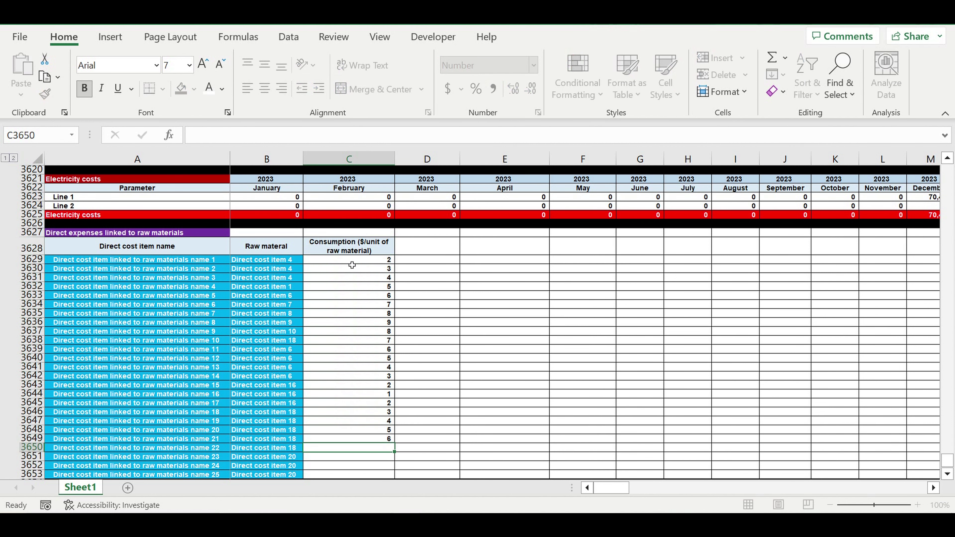
pyautogui.write('7')
pyautogui.press('Return')
pyautogui.write('8 9')
pyautogui.press('Return')
pyautogui.write('8')
pyautogui.press('Return')
pyautogui.press('Return')
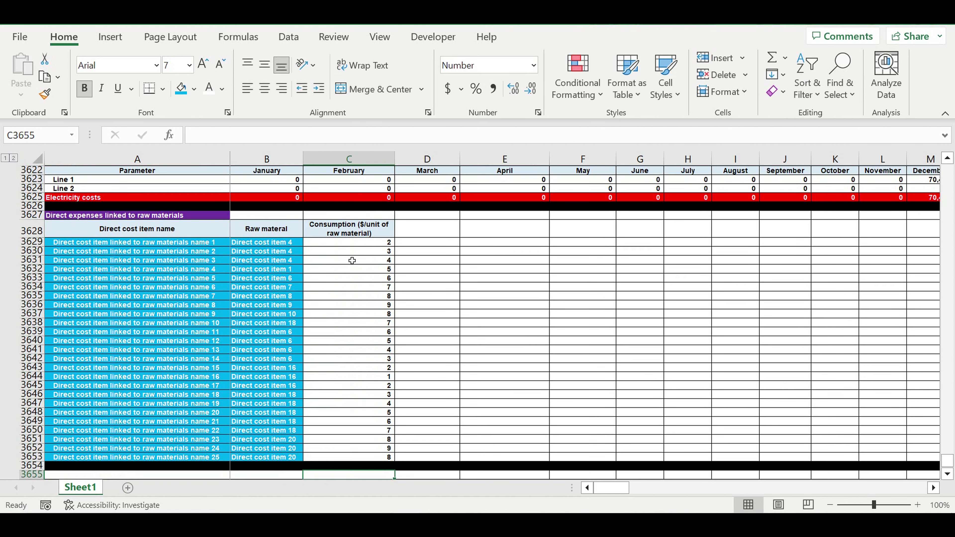
# - Fill the consumption cells C3629:C3653 with the same blue used for the raw material column
pyautogui.moveTo(374, 358); pyautogui.dragTo(373, 411)
pyautogui.scroll(3, 412, 323)
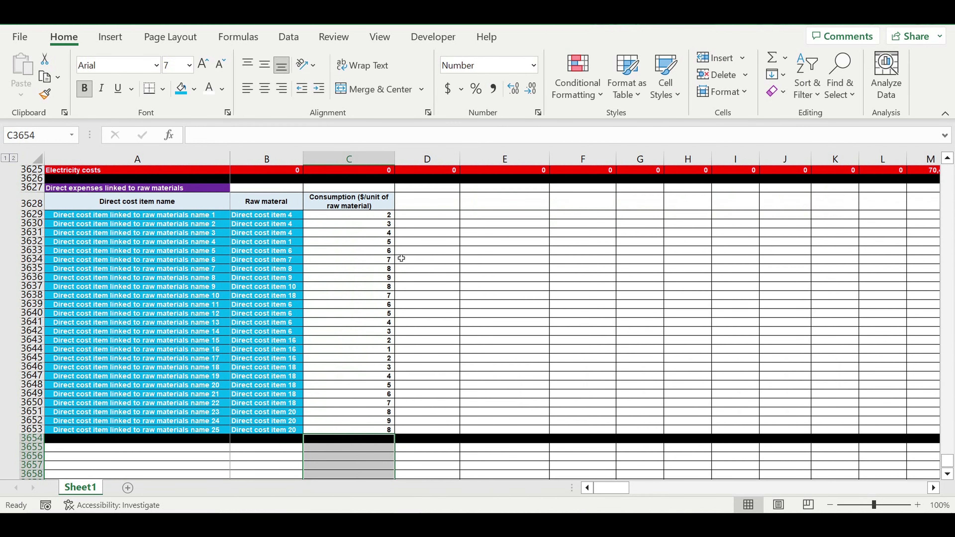
pyautogui.moveTo(348, 220); pyautogui.dragTo(342, 436)
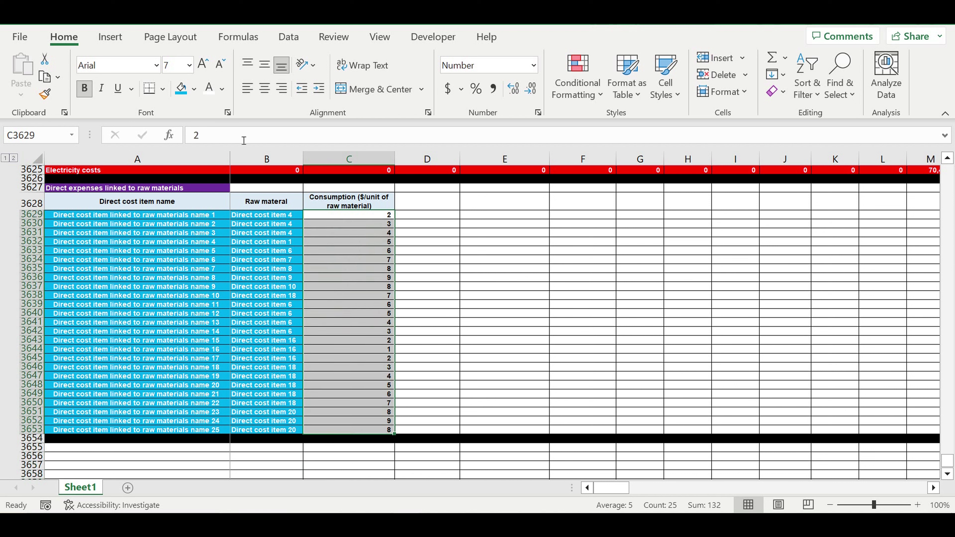
pyautogui.click(181, 88)
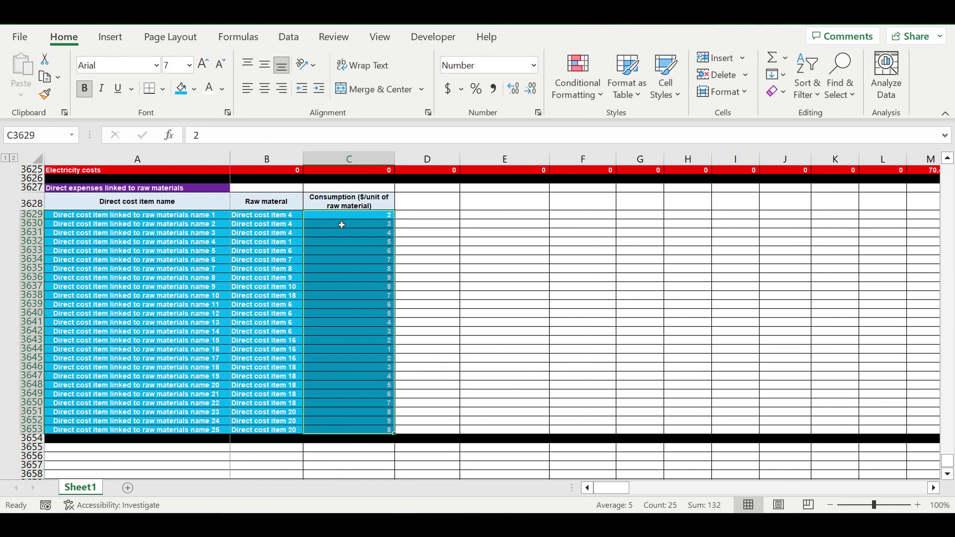
# - Extend the consumption header cell C3628 across into D3628 and E3628
pyautogui.click(365, 203)
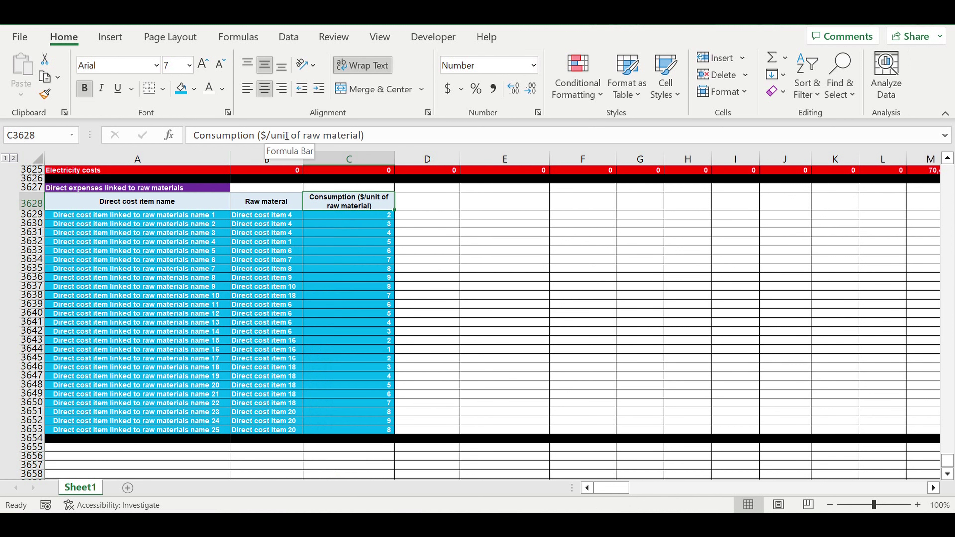
pyautogui.click(479, 250)
pyautogui.click(373, 200)
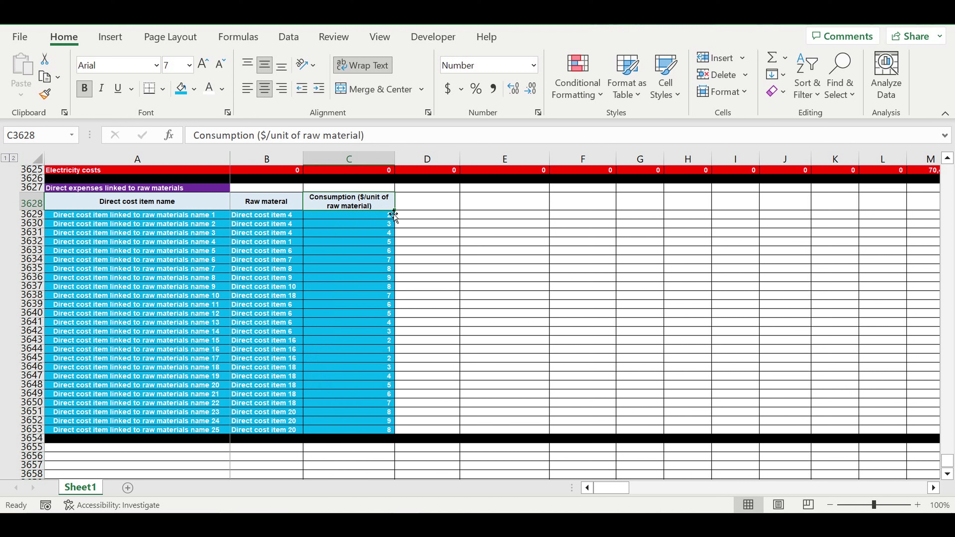
pyautogui.moveTo(399, 214); pyautogui.dragTo(526, 212)
# - Retitle header D3628 as "Local COEFF" and header E3628 as "Global COEFF"
pyautogui.click(458, 210)
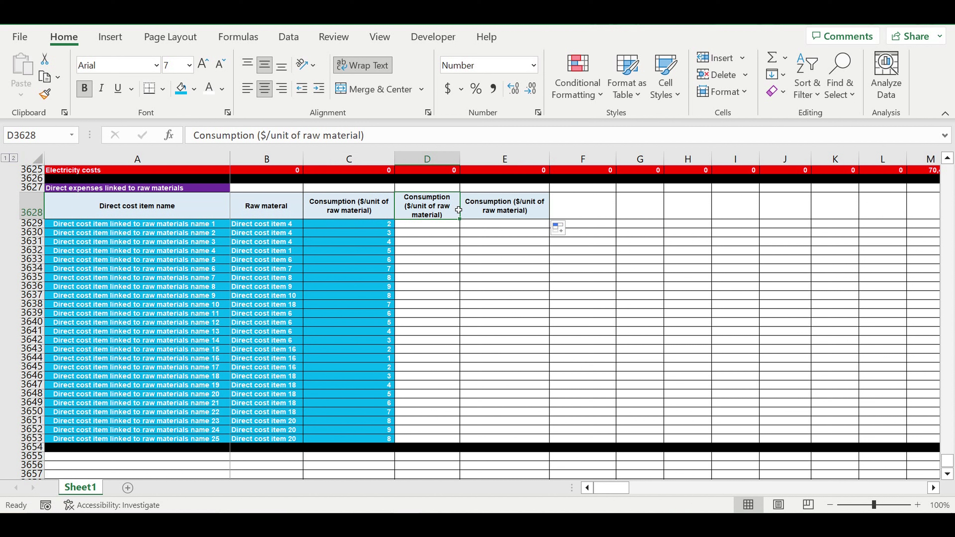
pyautogui.write('Lopc')
pyautogui.press('BackSpace')
pyautogui.press('BackSpace')
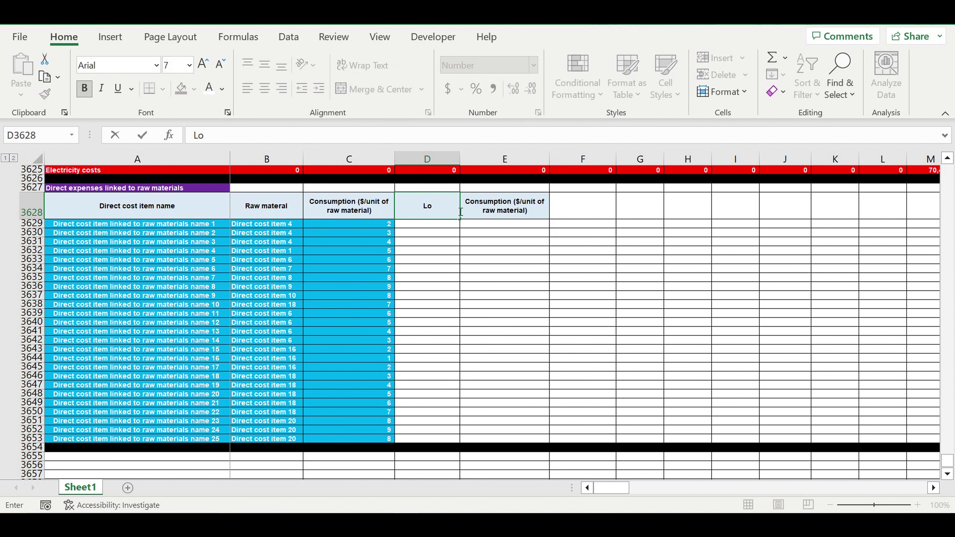
pyautogui.write('cal COEFF')
pyautogui.press('Return')
pyautogui.click(525, 200)
pyautogui.write('Glo')
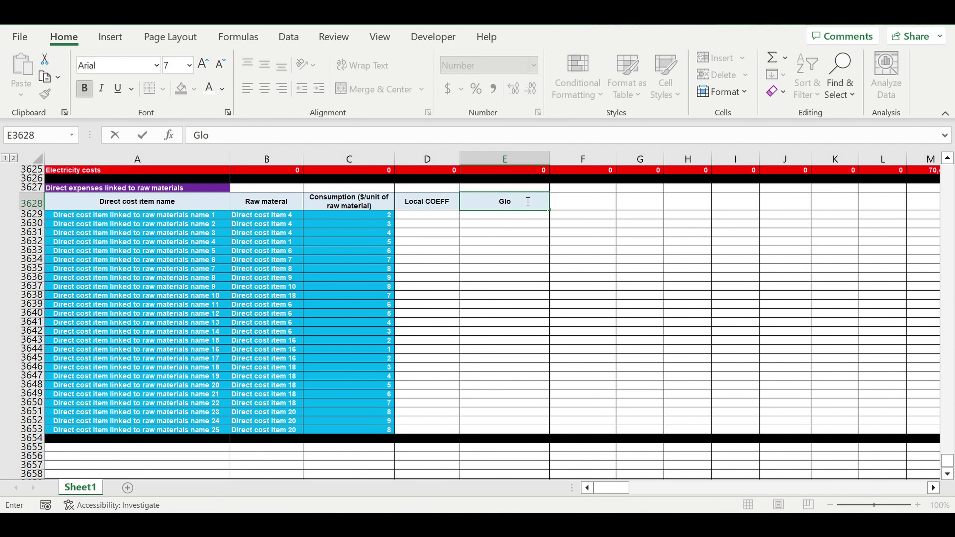
pyautogui.write('bal COEFF')
pyautogui.press('Return')
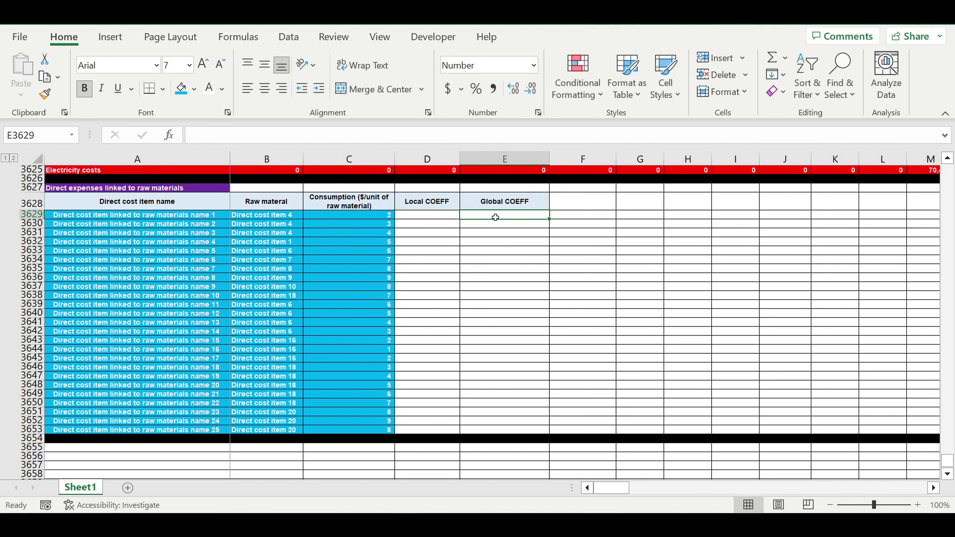
# - Enter 1 in D3629 as a blue-filled percentage and copy it down through D3653
pyautogui.doubleClick(442, 215)
pyautogui.write('1')
pyautogui.press('Return')
pyautogui.click(437, 215)
pyautogui.click(474, 88)
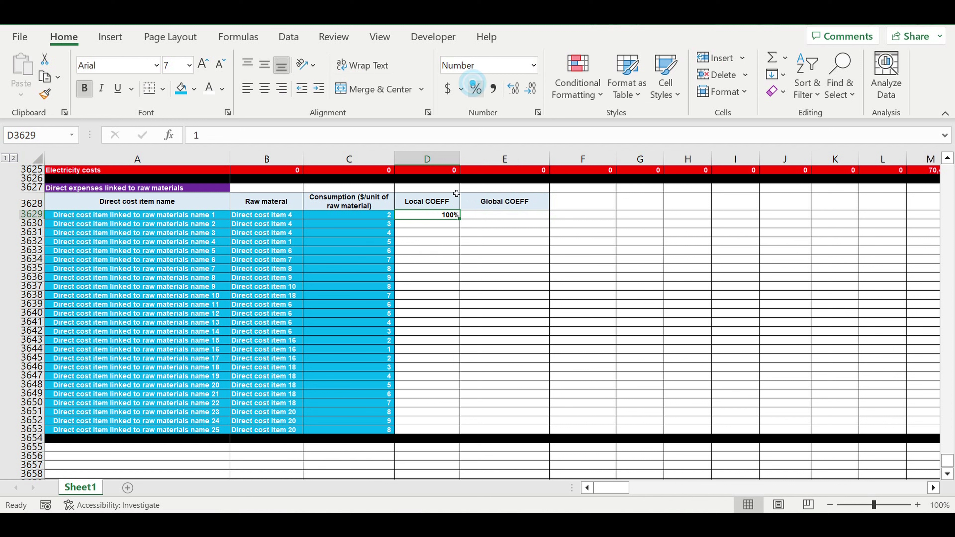
pyautogui.click(181, 88)
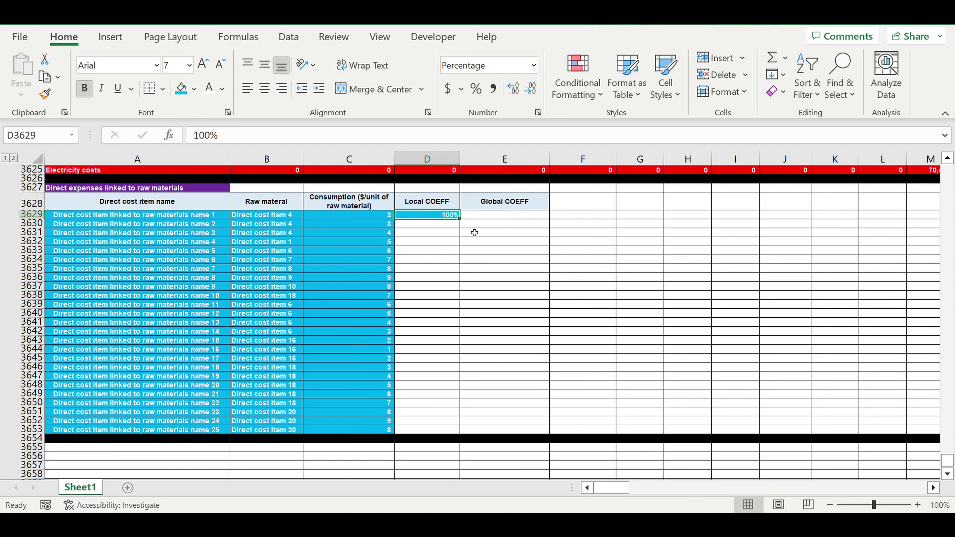
pyautogui.moveTo(459, 218); pyautogui.dragTo(444, 436)
# - Merge and centre E3629:E3653 under the Global COEFF header and fill the merged cell with blue
pyautogui.click(503, 215)
pyautogui.moveTo(508, 336); pyautogui.dragTo(511, 428)
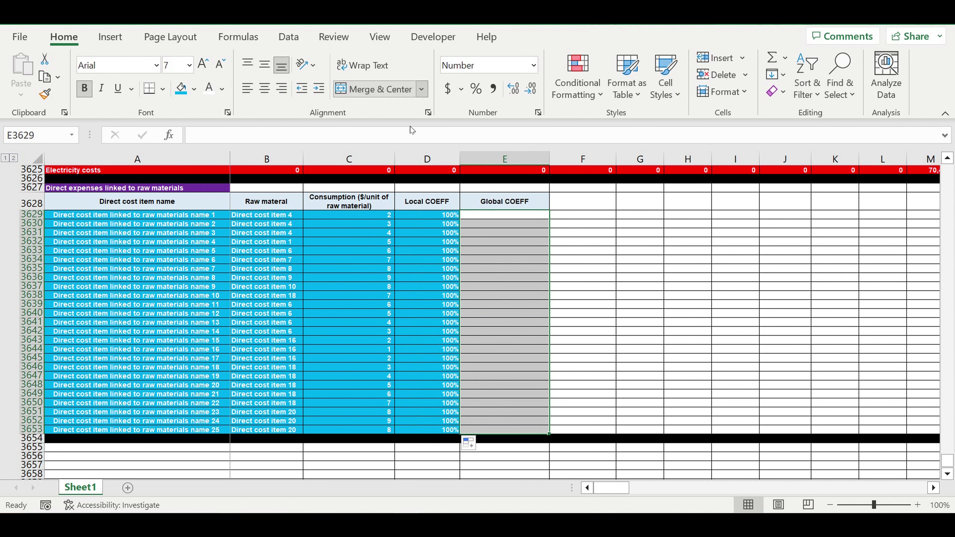
pyautogui.click(378, 89)
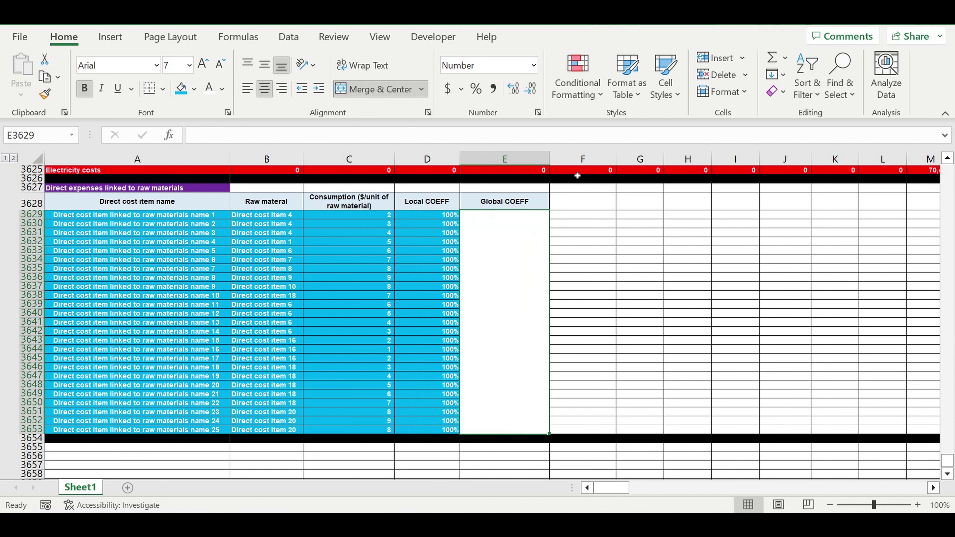
pyautogui.click(178, 88)
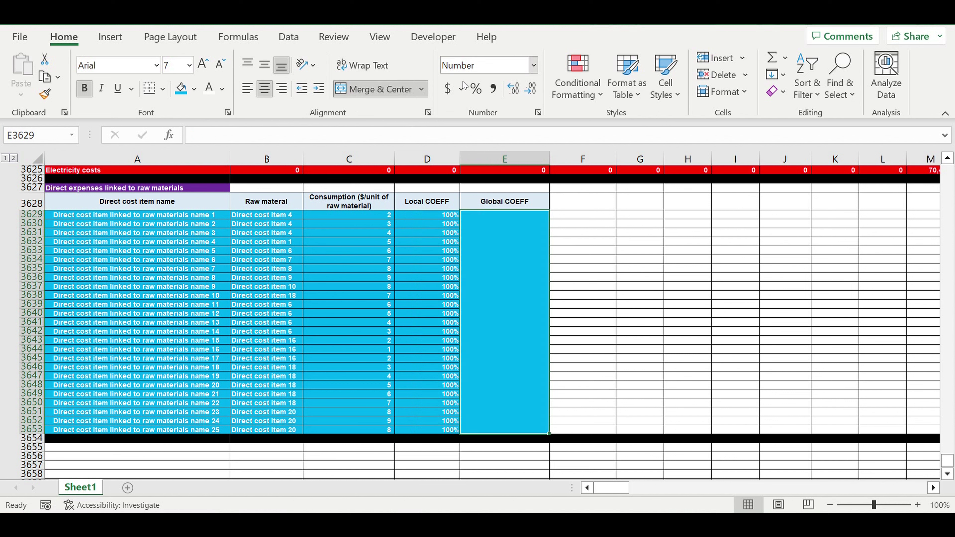
# - Format the merged Global COEFF cell as a percentage and enter 100% in it
pyautogui.click(475, 88)
pyautogui.write('100')
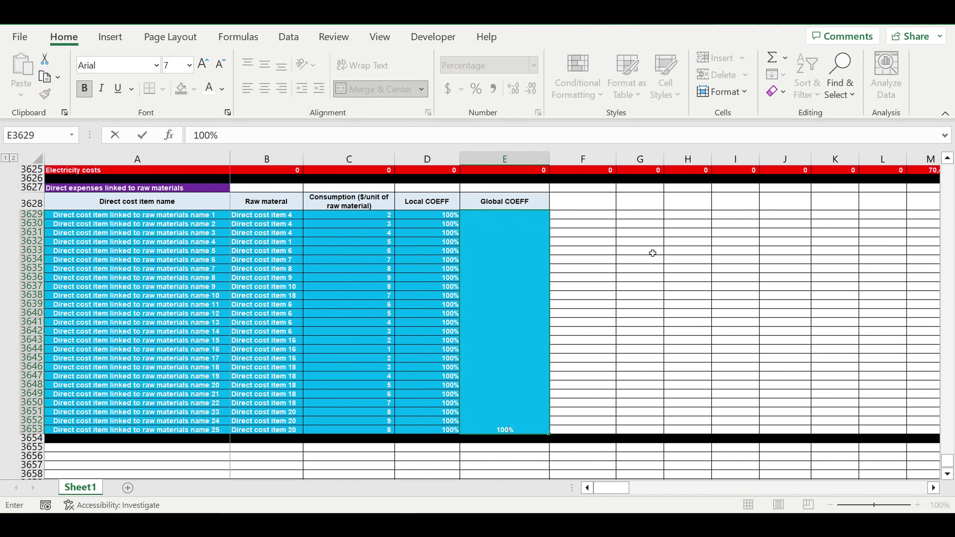
pyautogui.click(650, 254)
# - Open the available cell commands for the merged Global COEFF cell E3629
pyautogui.click(511, 274)
pyautogui.rightClick(515, 272)
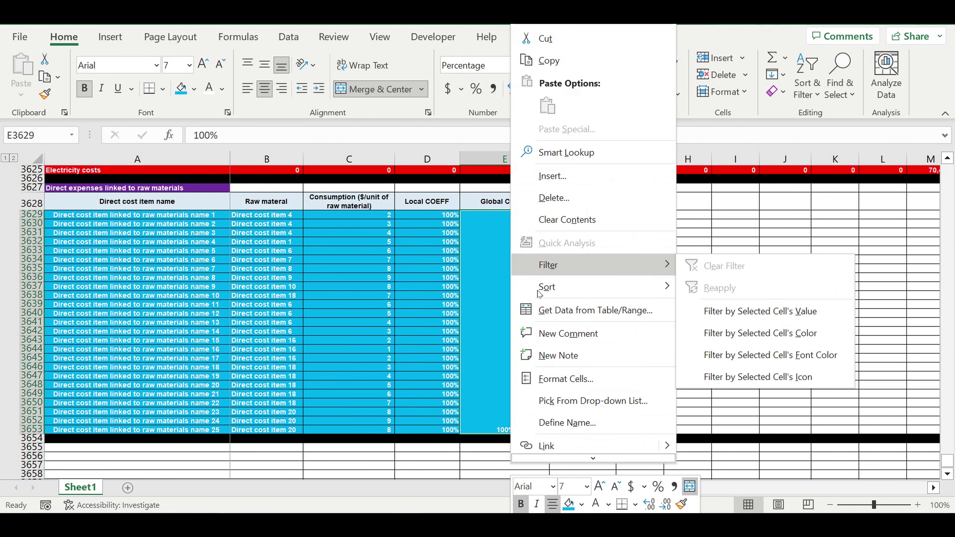
# - Center the merged Global COEFF cell E3629 vertically and turn on text wrapping for it
pyautogui.click(573, 379)
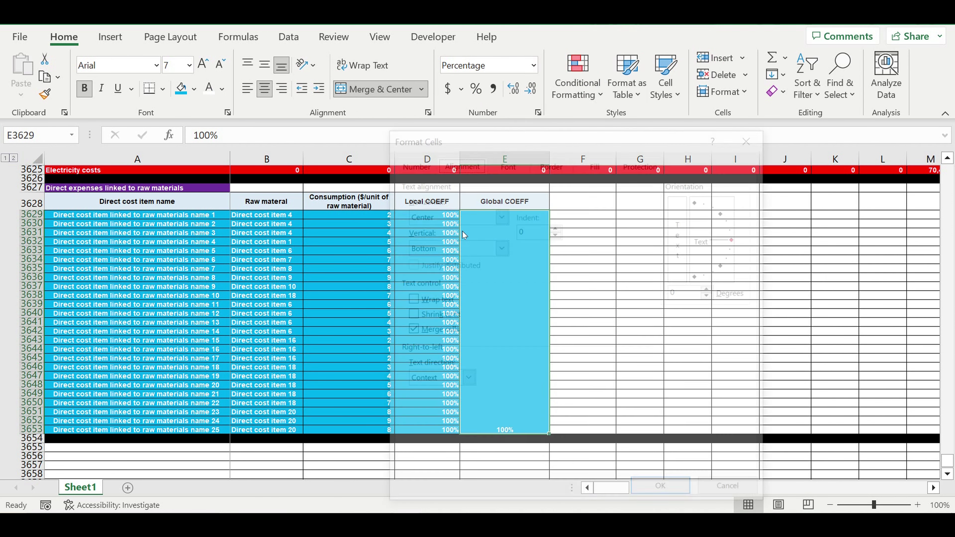
pyautogui.click(499, 248)
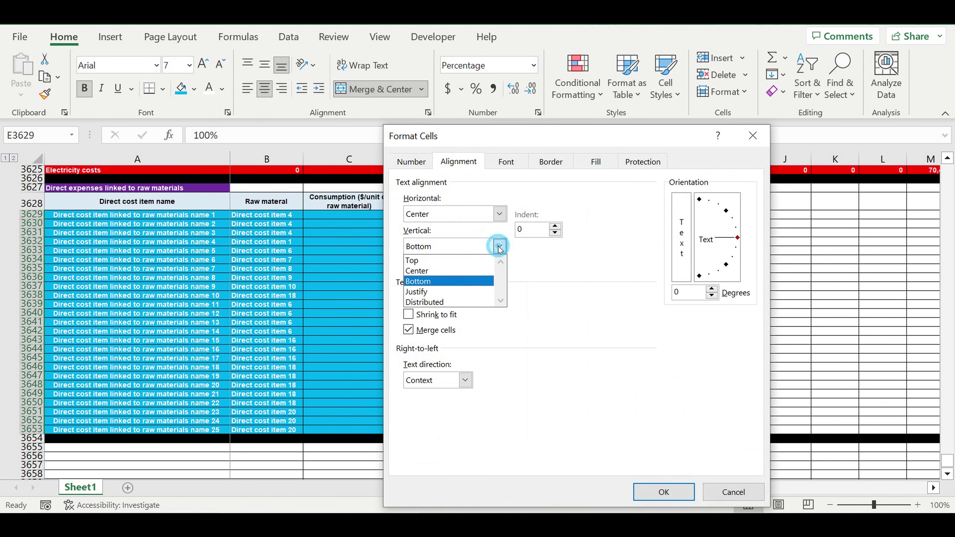
pyautogui.click(435, 270)
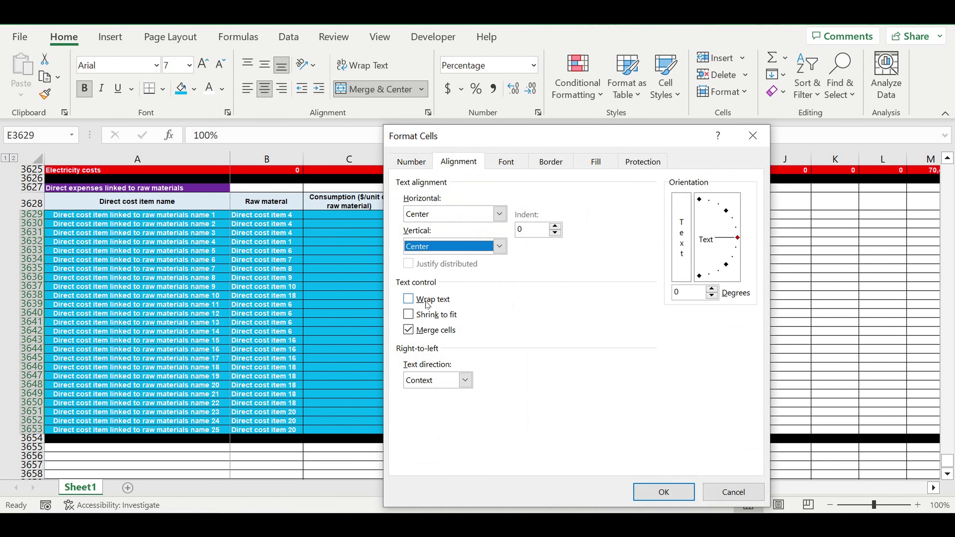
pyautogui.click(407, 299)
pyautogui.click(663, 492)
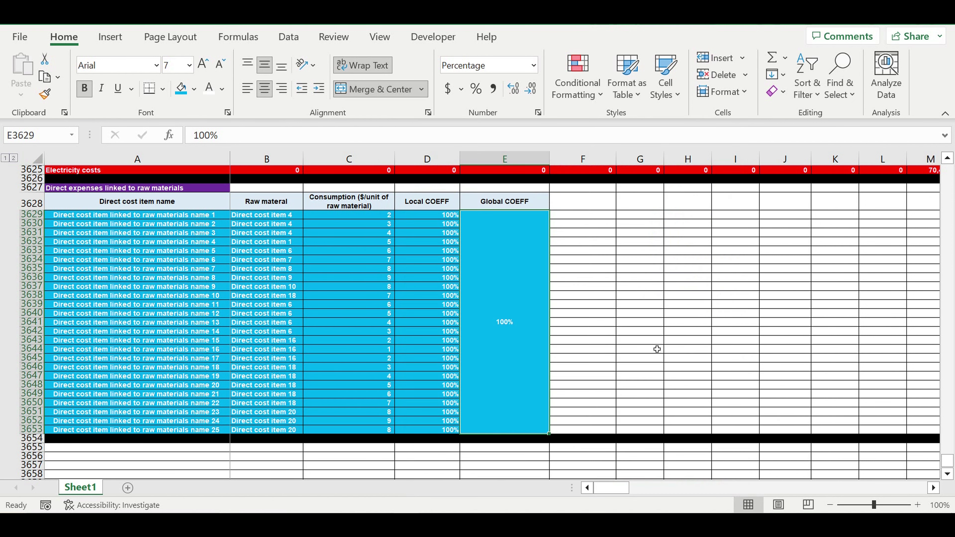
pyautogui.click(650, 367)
# - Extend the Global COEFF header one column over into cell F3628
pyautogui.click(522, 203)
pyautogui.moveTo(549, 210); pyautogui.dragTo(597, 204)
pyautogui.click(594, 204)
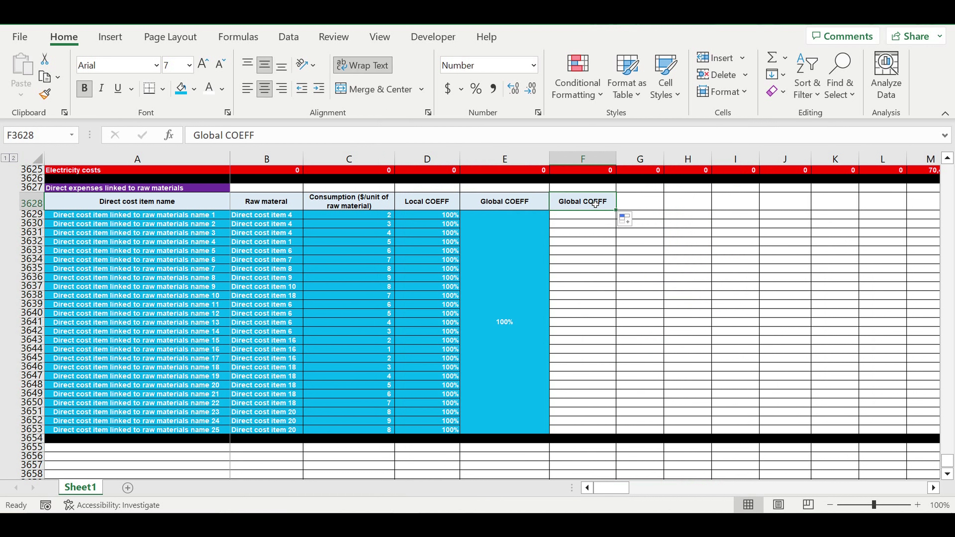
# - Copy the Consumption header from C3628 into F3628 and extend its text to "Consumption ($/unit of raw material) Fimal"
pyautogui.click(366, 206)
pyautogui.hotkey('ctrl', 'c')
pyautogui.click(587, 203)
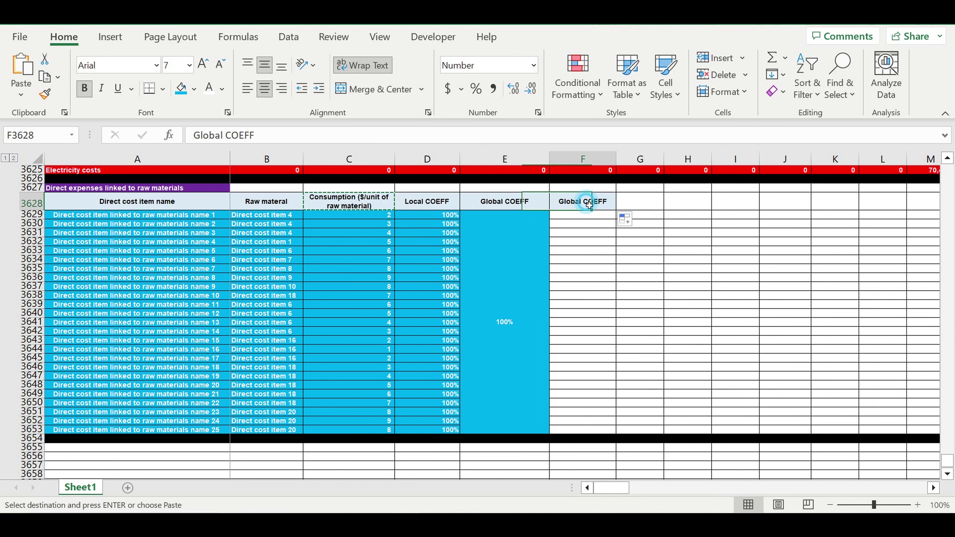
pyautogui.hotkey('ctrl', 'v')
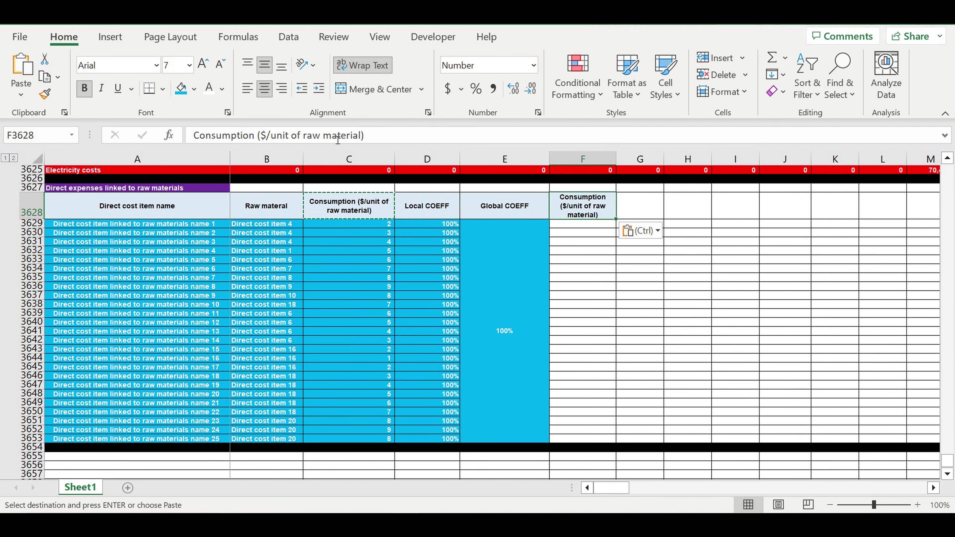
pyautogui.press('Escape')
pyautogui.click(384, 136)
pyautogui.write('v')
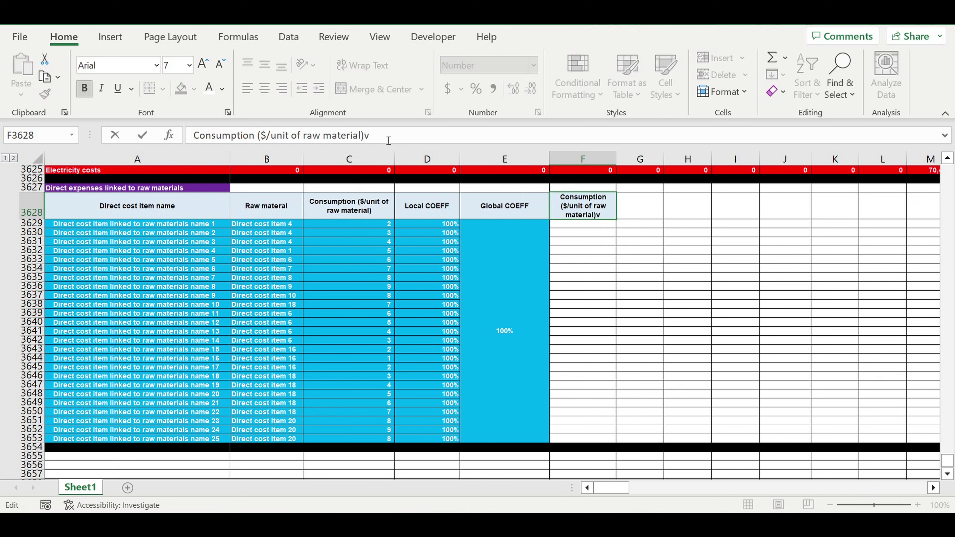
pyautogui.press('BackSpace')
pyautogui.write('Fimal')
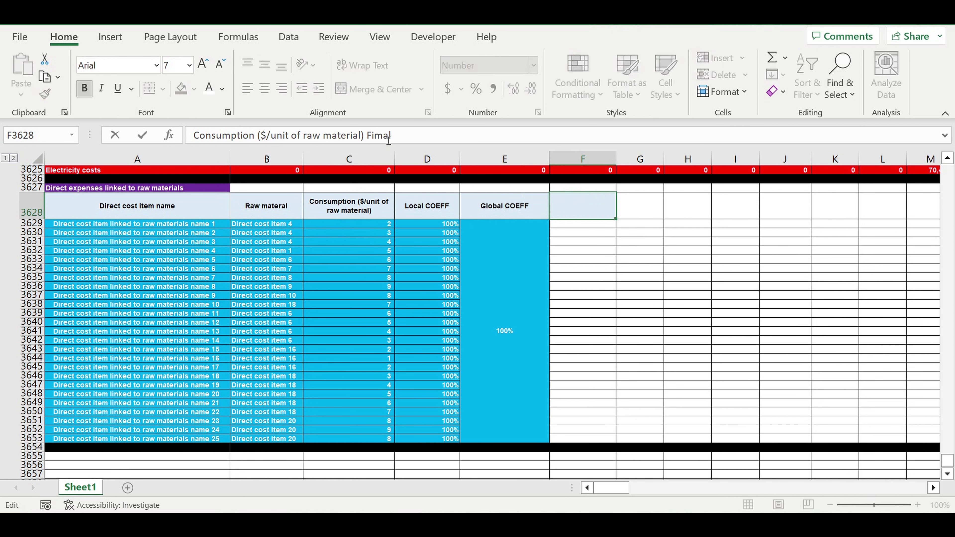
pyautogui.press('Return')
# - Enter the formula =C3629*D3629*$E$3629 in cell F3629, with an absolute reference to the global coefficient
pyautogui.write('=')
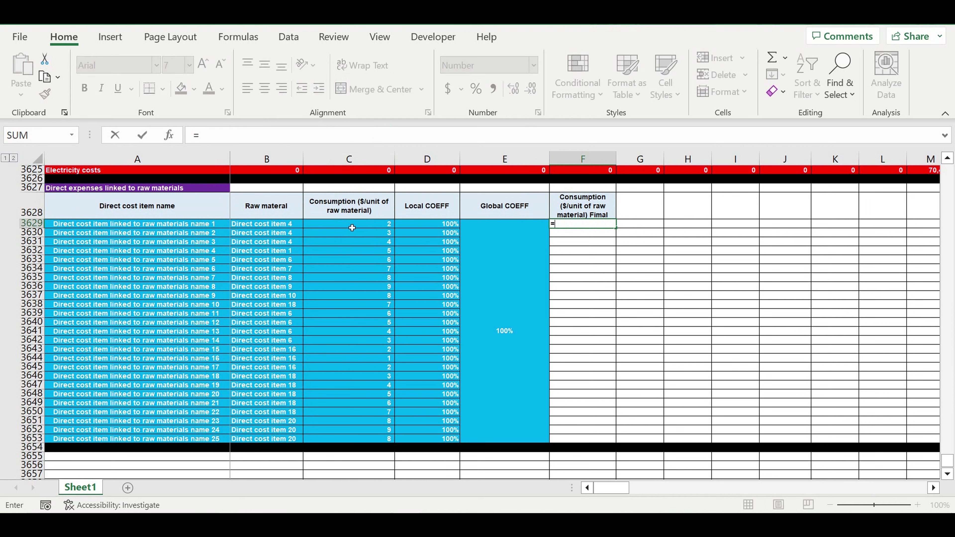
pyautogui.click(349, 228)
pyautogui.write('*')
pyautogui.click(431, 226)
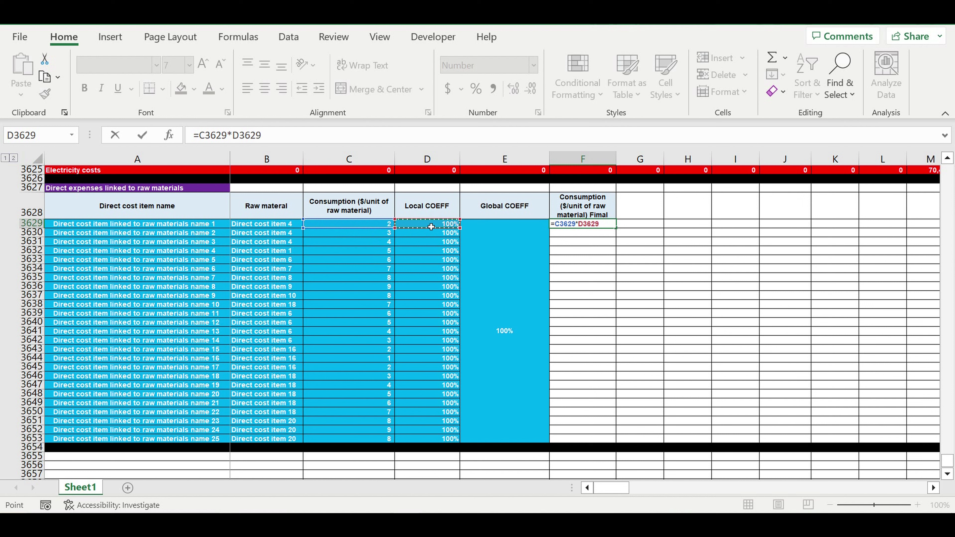
pyautogui.write('*')
pyautogui.click(514, 250)
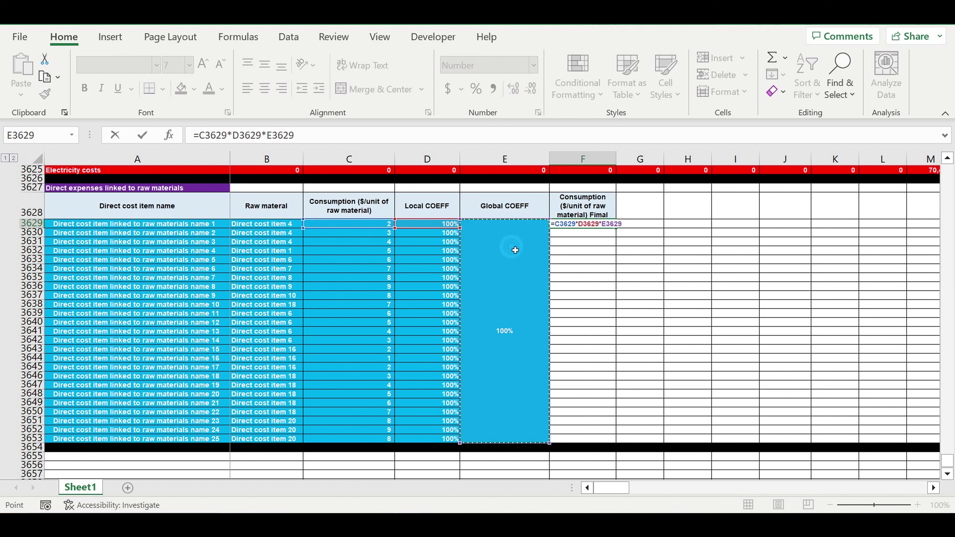
pyautogui.click(313, 140)
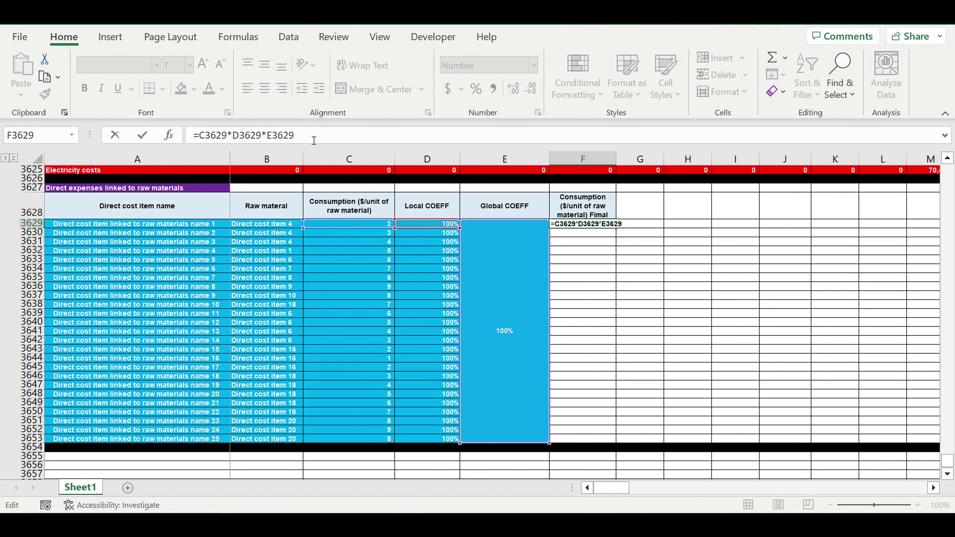
pyautogui.write('$')
pyautogui.press('Right')
pyautogui.press('Return')
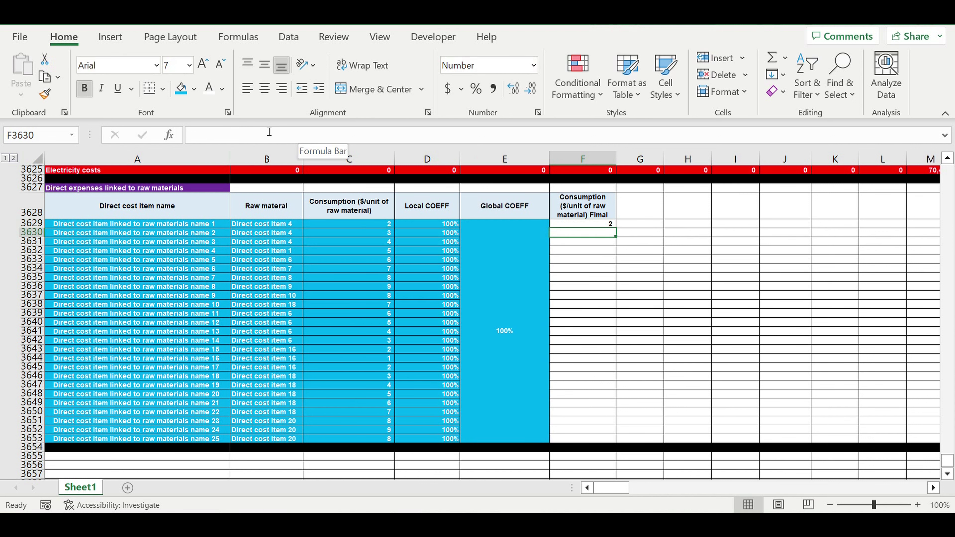
# - Show F3629 with two decimal places and fill its formula down to F3653
pyautogui.scroll(-2, 608, 210)
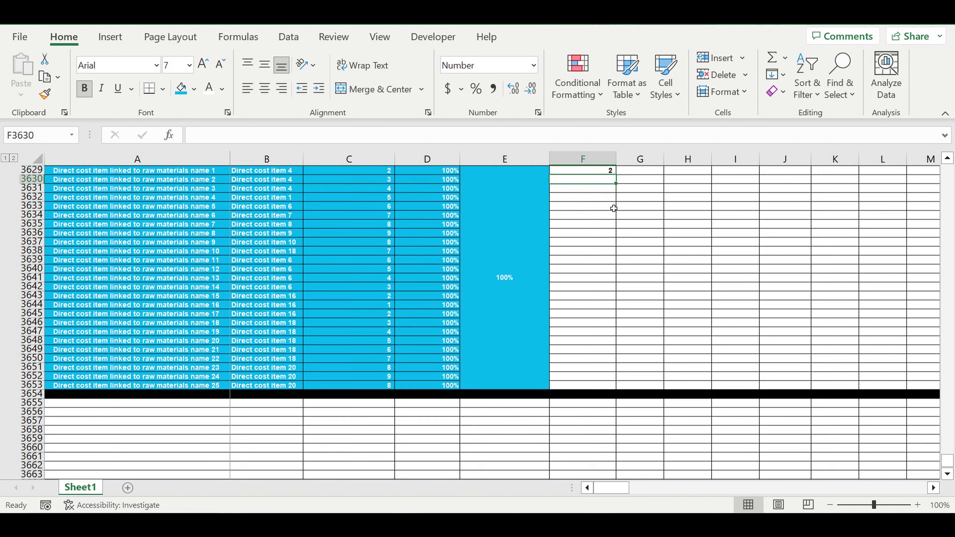
pyautogui.scroll(2, 618, 215)
pyautogui.press('F10')
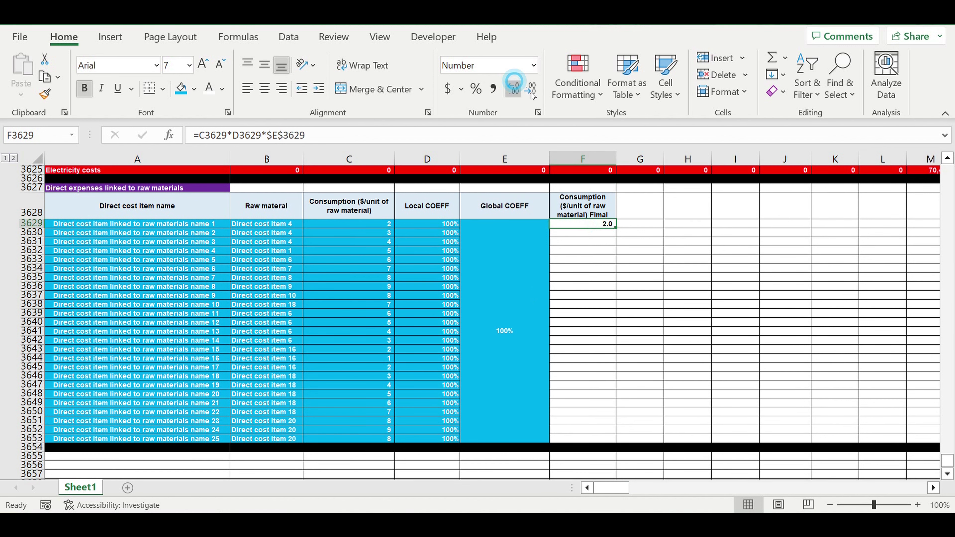
pyautogui.click(513, 88)
pyautogui.moveTo(622, 232); pyautogui.dragTo(619, 443)
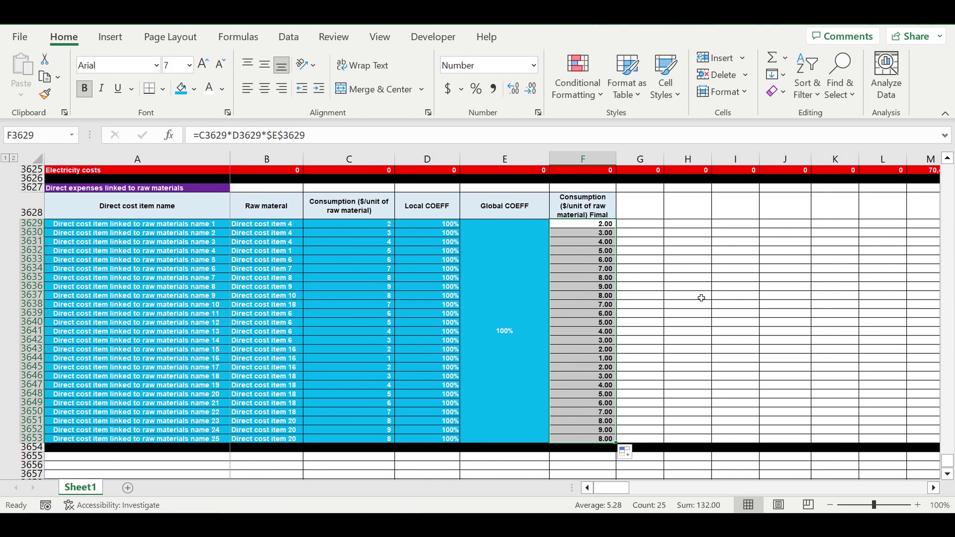
pyautogui.click(684, 296)
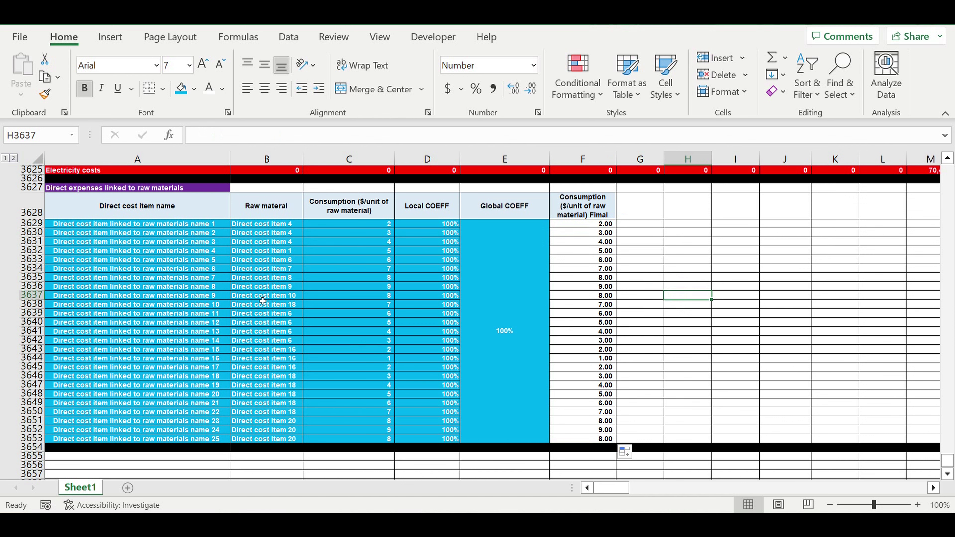
# - Enter the section title "Direct costs to raw materials consolidation" in cell A3655, below the black separator row
pyautogui.scroll(-2, 269, 308)
pyautogui.click(101, 376)
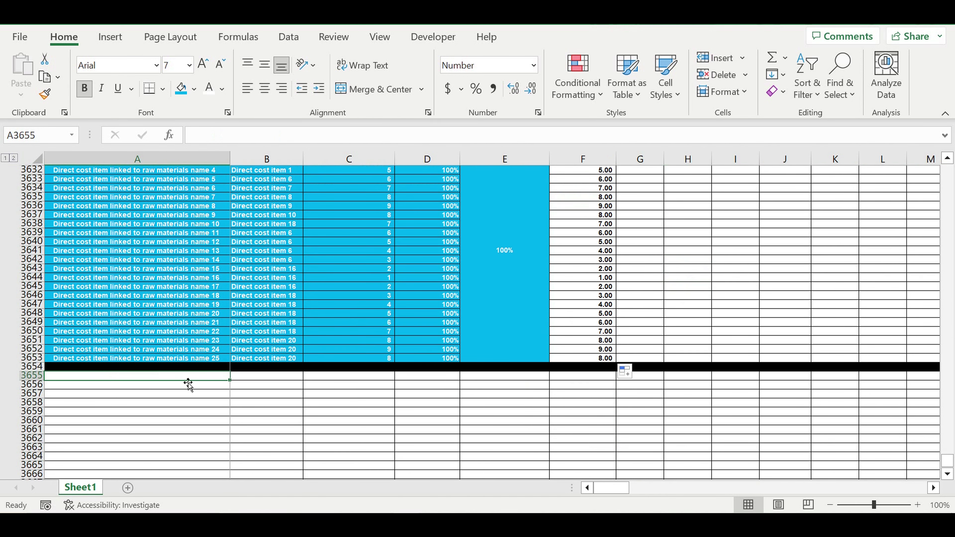
pyautogui.write('Di')
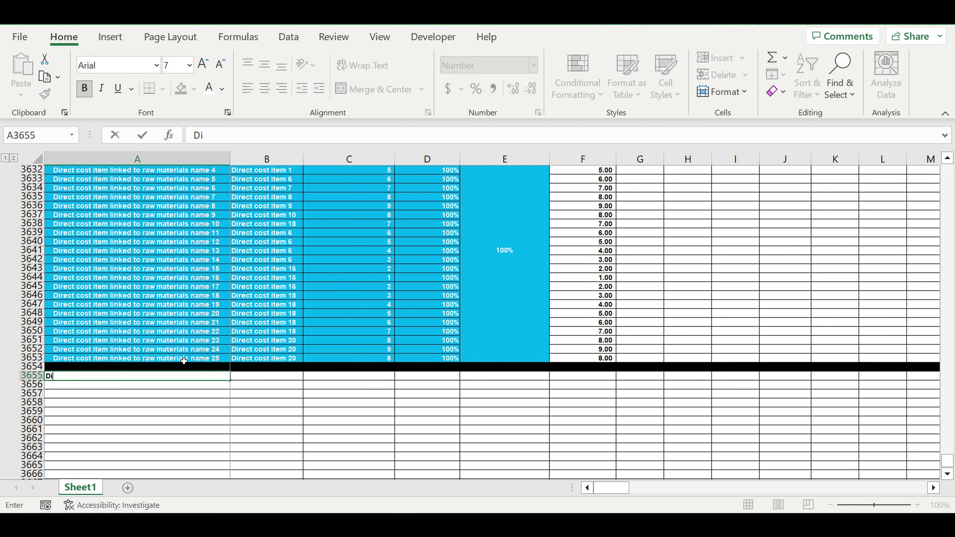
pyautogui.write('rect costs to raw materi')
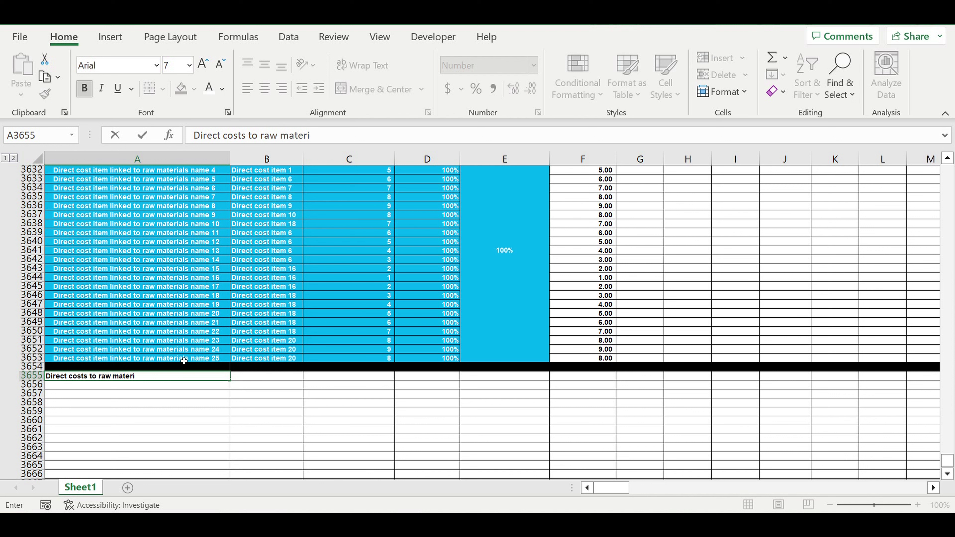
pyautogui.write('als consolidatio')
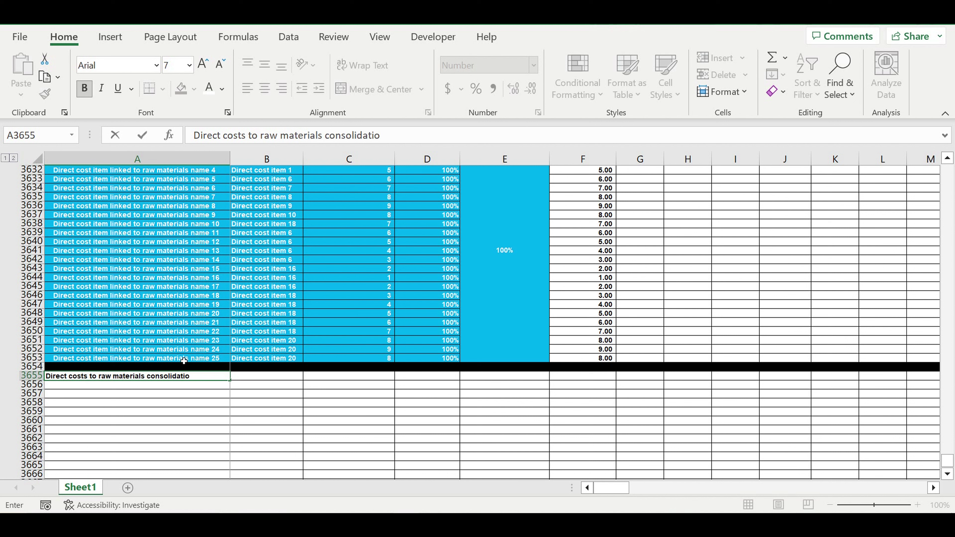
pyautogui.press('Return')
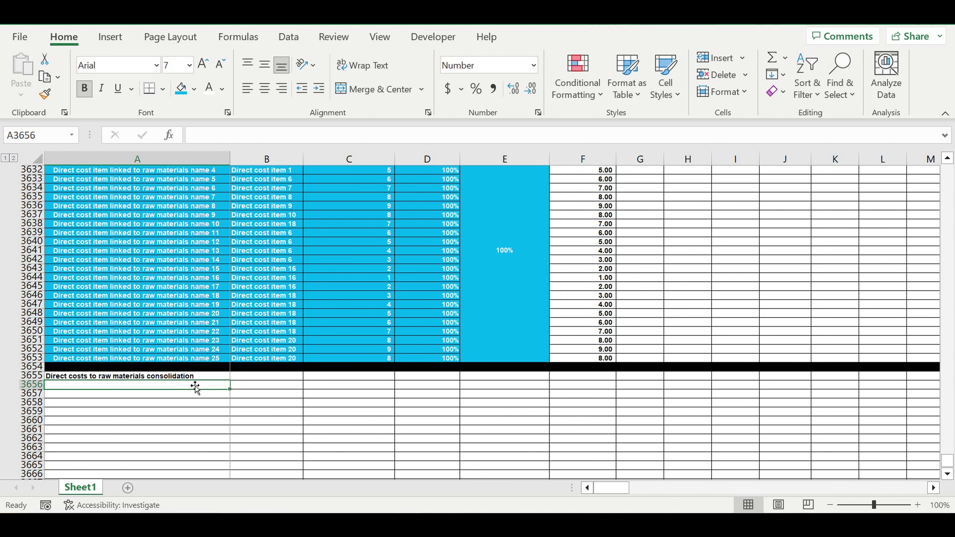
# - Give the section title in A3655 a dark blue fill and white font color
pyautogui.click(188, 377)
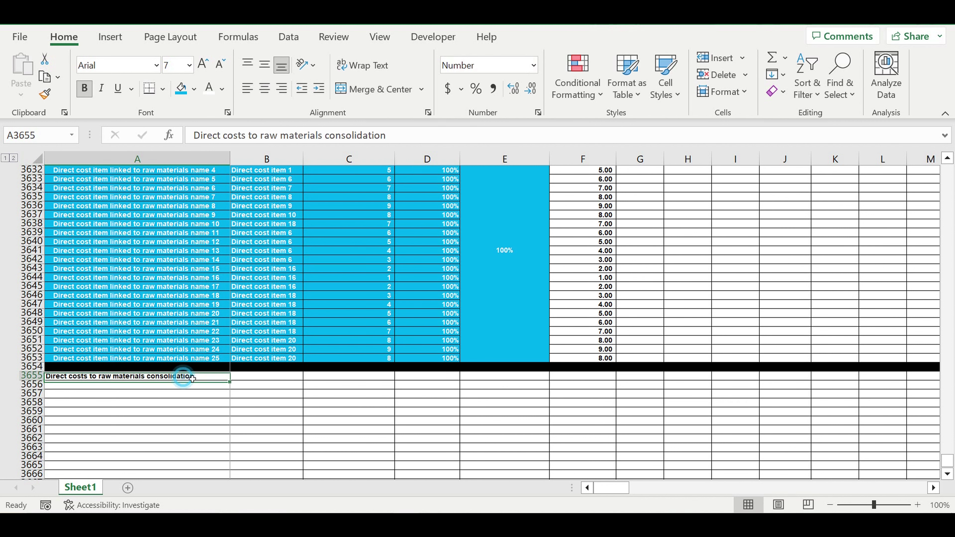
pyautogui.click(198, 88)
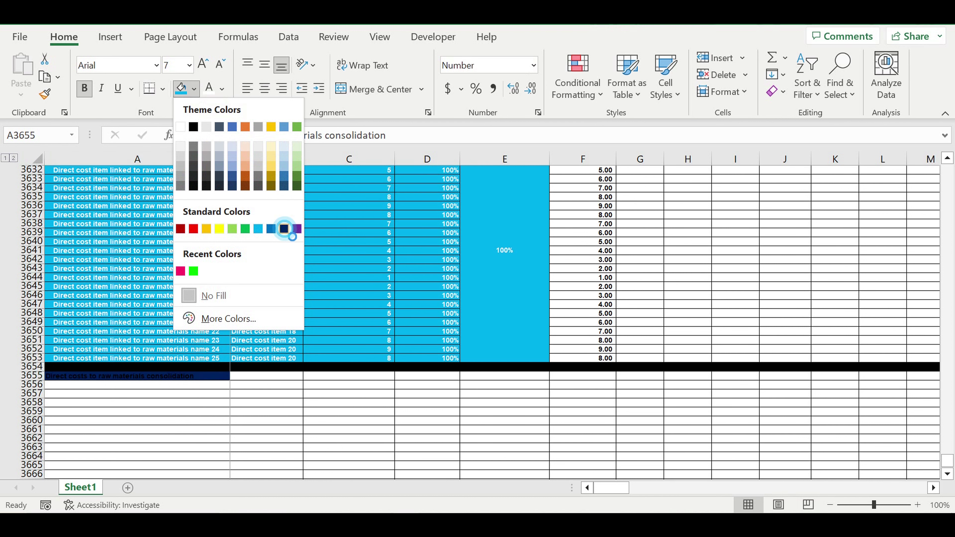
pyautogui.click(284, 229)
pyautogui.click(209, 87)
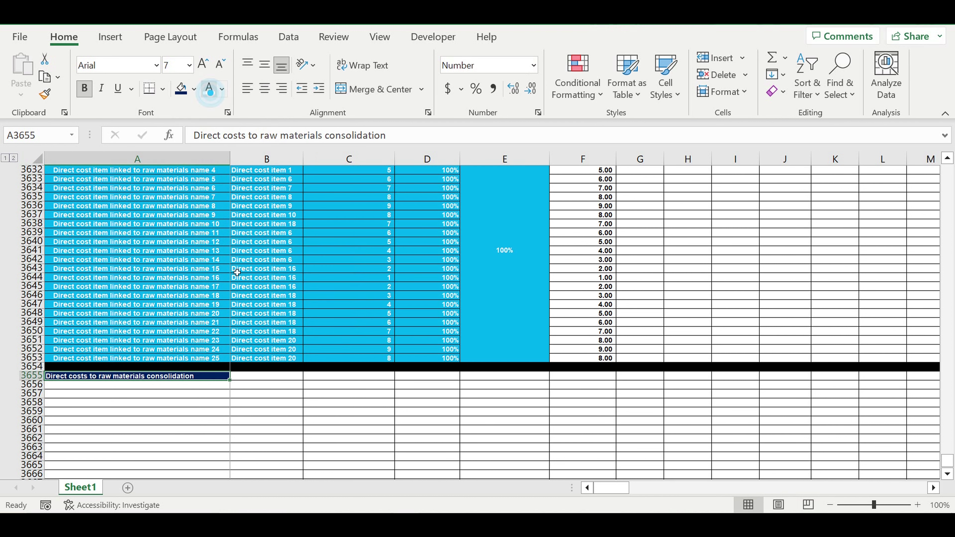
pyautogui.click(164, 393)
# - Enter the column header "Raw material" in cell A3656
pyautogui.click(159, 384)
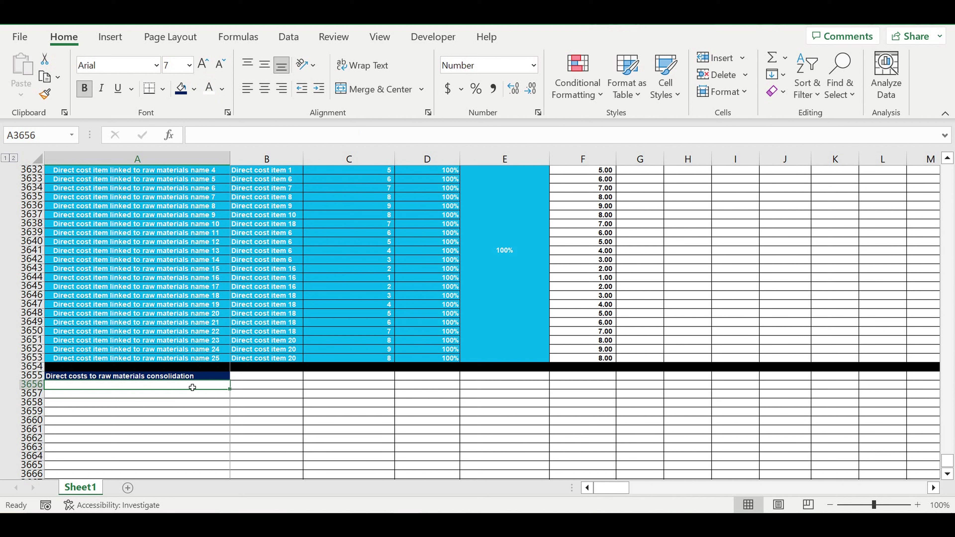
pyautogui.write('Raw matetrail')
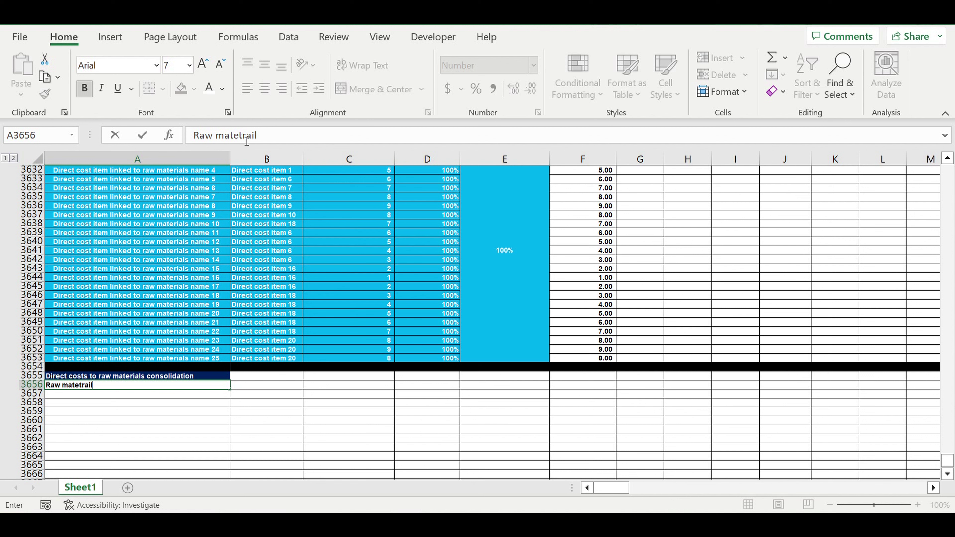
pyautogui.moveTo(241, 135); pyautogui.dragTo(395, 143)
pyautogui.write('rial')
pyautogui.press('Return')
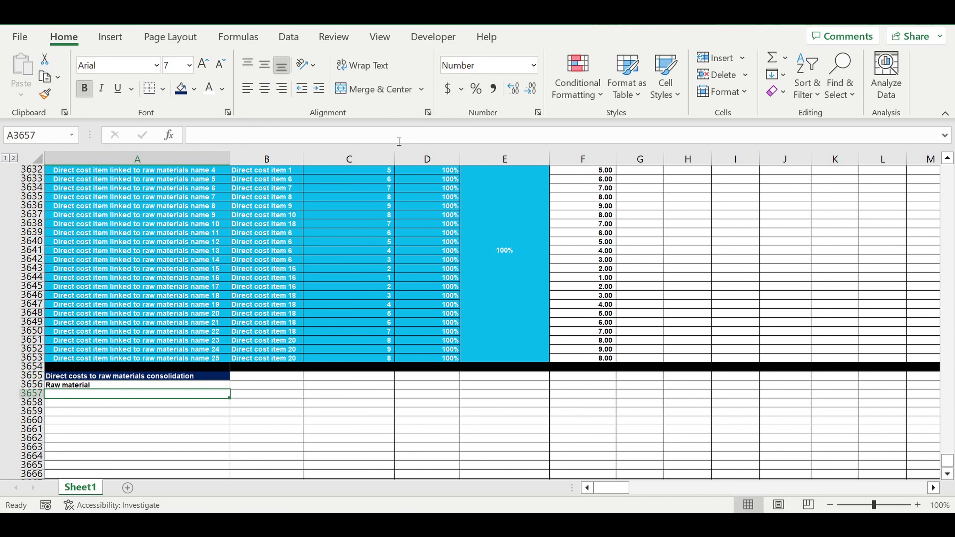
# - Enter the header "$/unit of this raw material" in cell B3656 and widen column B to fit it
pyautogui.click(282, 387)
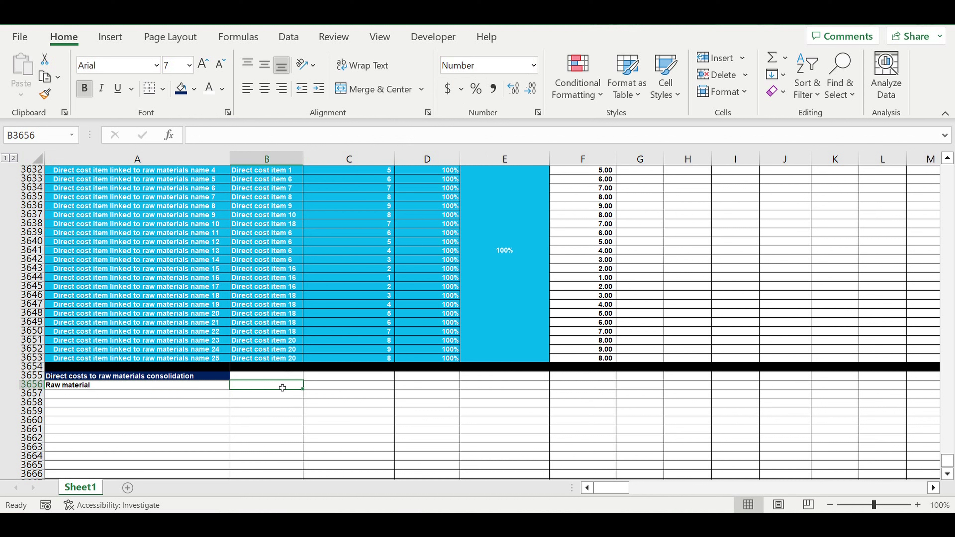
pyautogui.write('$')
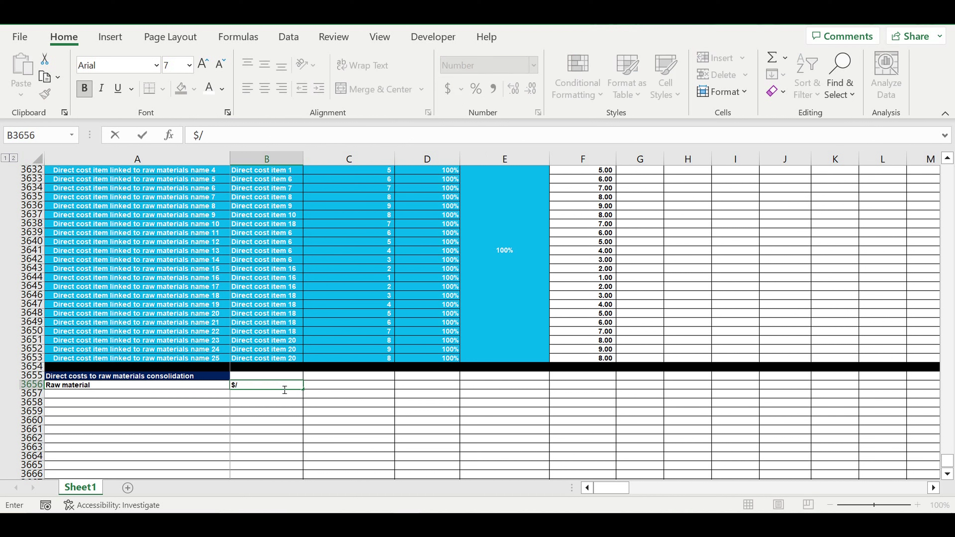
pyautogui.write('/unit of this raw materi')
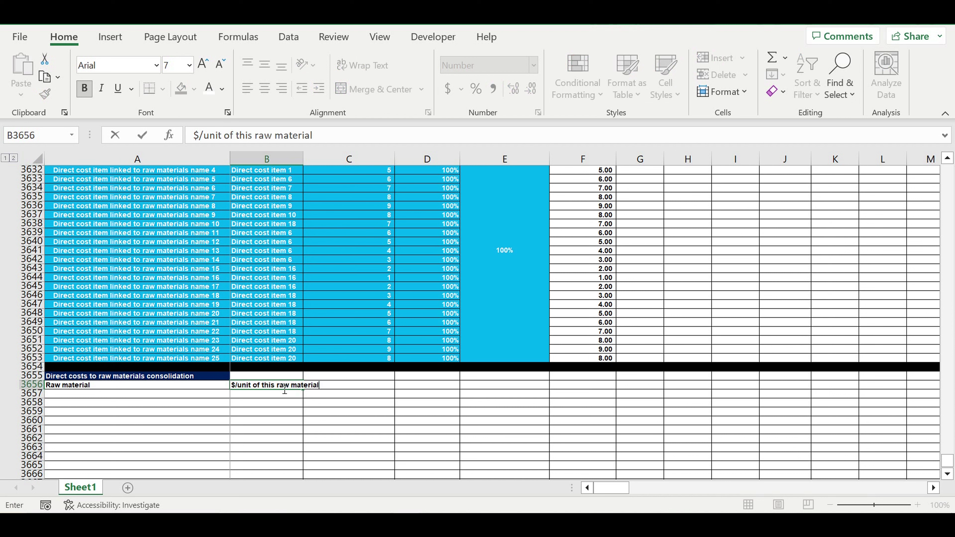
pyautogui.write('al')
pyautogui.press('Return')
pyautogui.moveTo(302, 159); pyautogui.dragTo(322, 160)
pyautogui.click(392, 412)
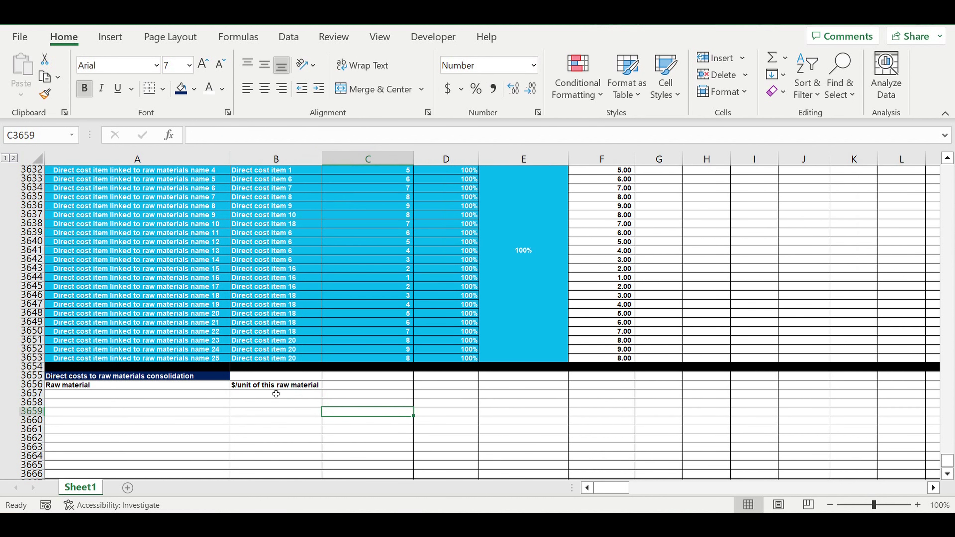
# - Center the two headers in A3656:B3656 and give them a light blue fill
pyautogui.moveTo(219, 387); pyautogui.dragTo(260, 385)
pyautogui.click(264, 88)
pyautogui.click(194, 89)
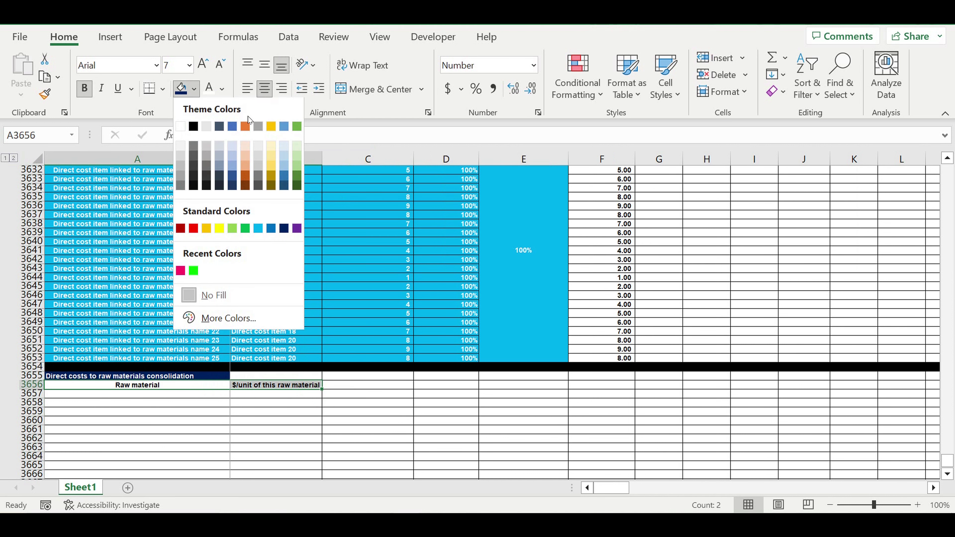
pyautogui.click(284, 149)
pyautogui.click(447, 375)
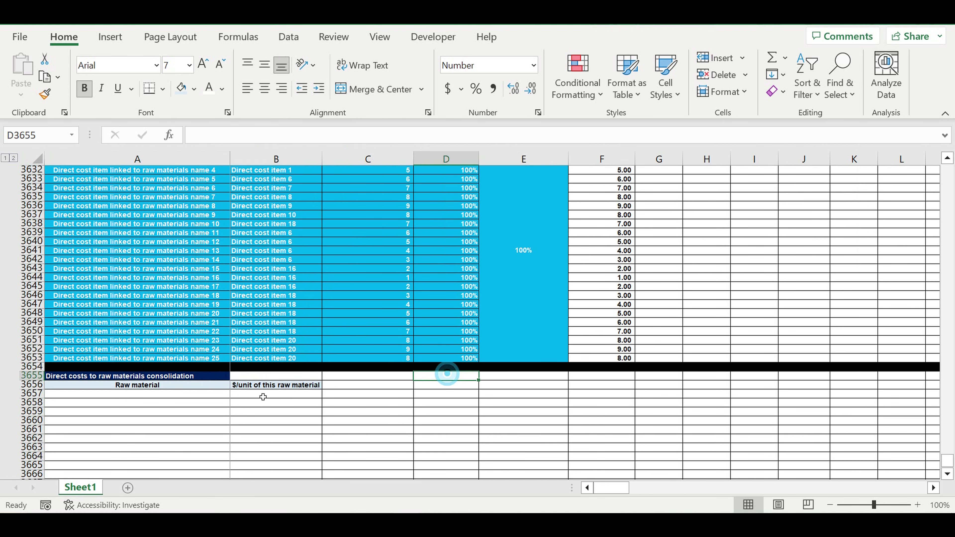
# - Link A3657 to the first item name in the direct costs library with the formula =A141
pyautogui.click(160, 397)
pyautogui.write('=')
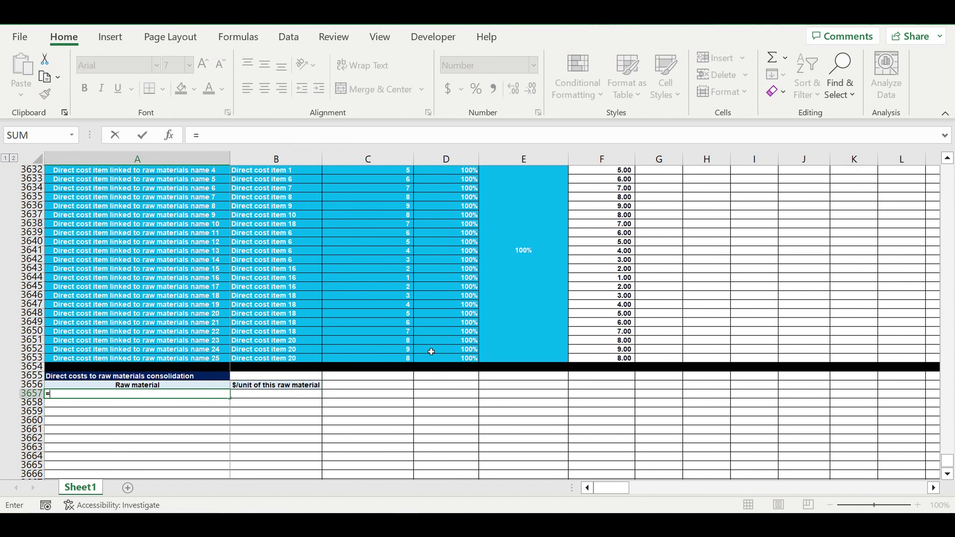
pyautogui.moveTo(946, 459); pyautogui.dragTo(947, 170)
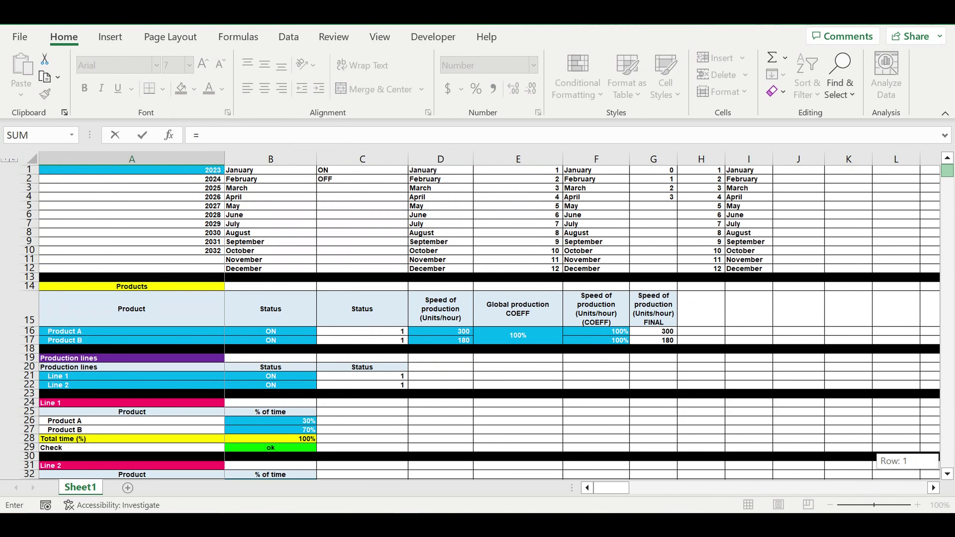
pyautogui.scroll(-14, 329, 330)
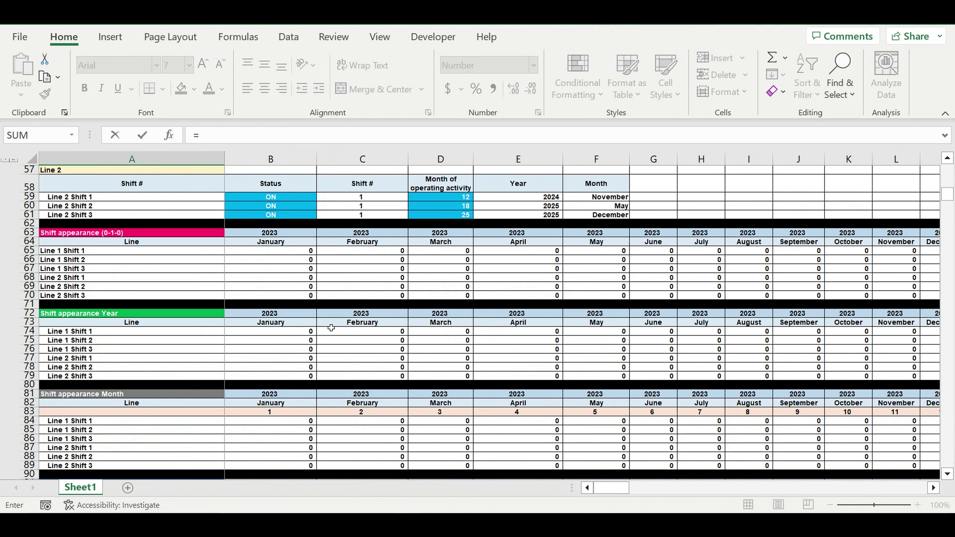
pyautogui.scroll(-15, 328, 331)
pyautogui.scroll(-10, 325, 337)
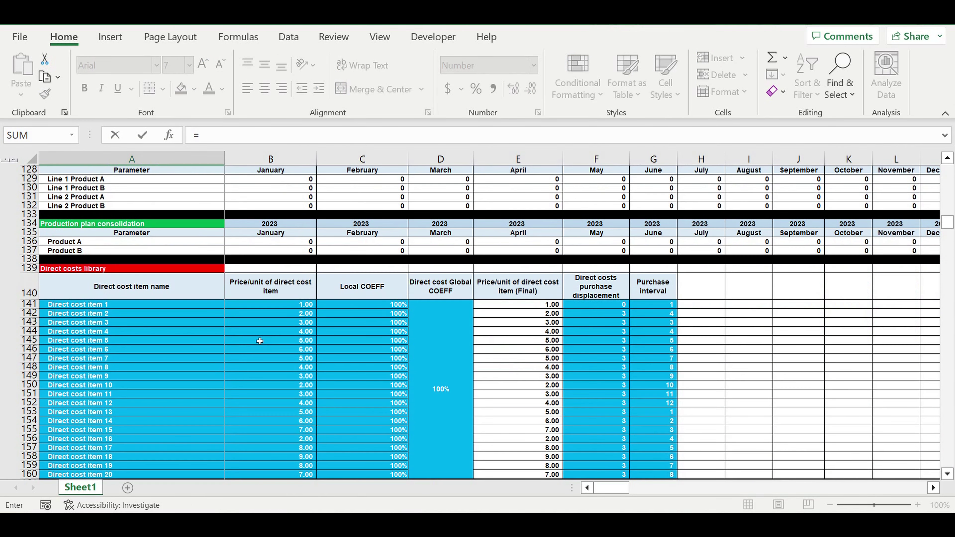
pyautogui.scroll(2, 172, 278)
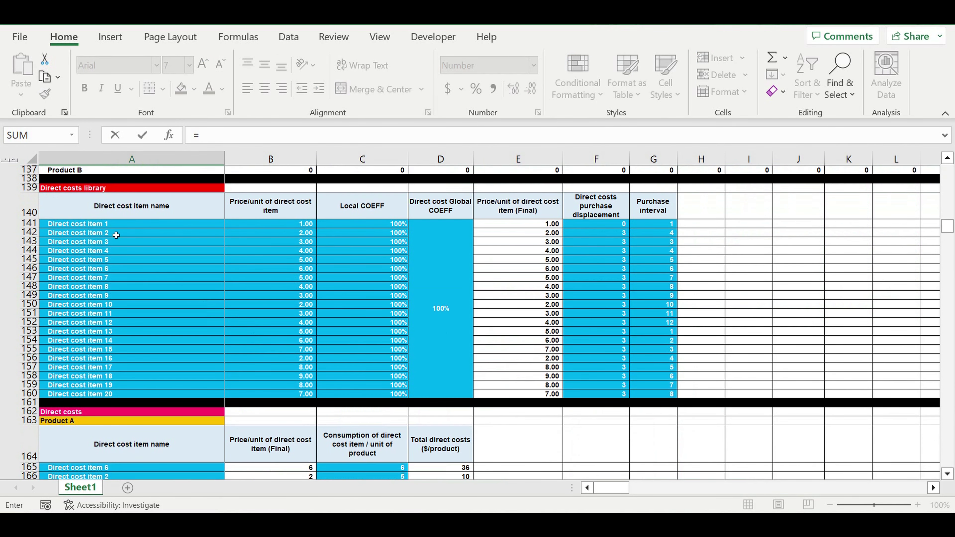
pyautogui.click(94, 224)
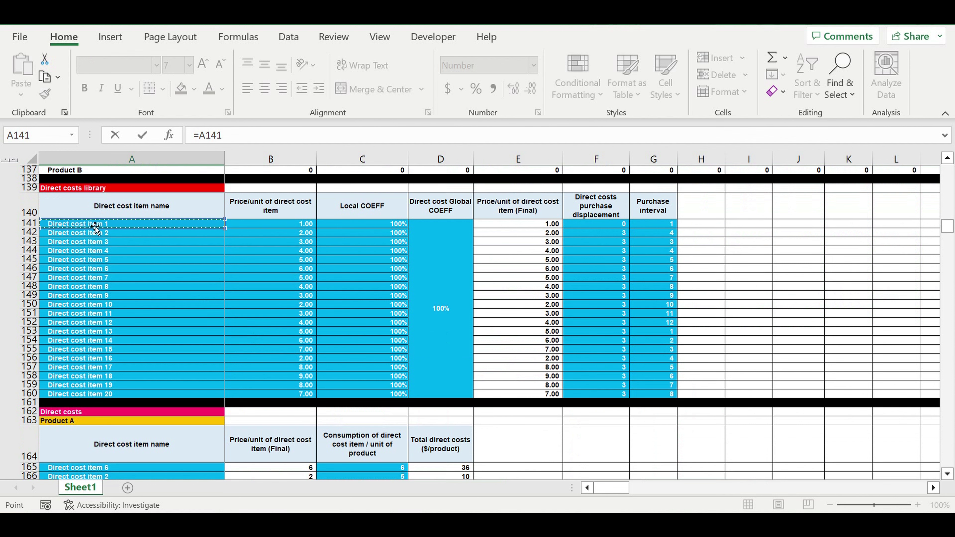
pyautogui.press('Return')
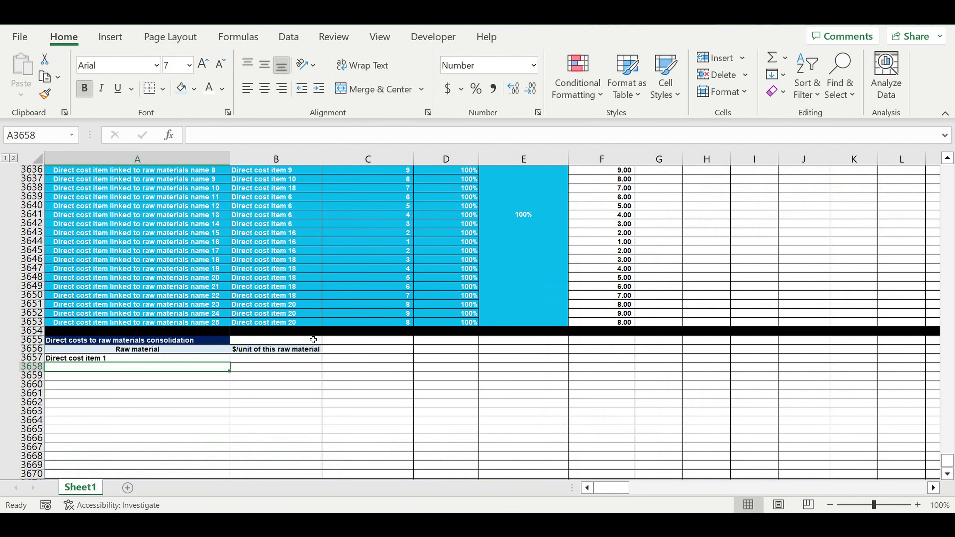
# - Indent the raw material name in A3657 and fill its formula down column A
pyautogui.scroll(-4, 313, 339)
pyautogui.click(206, 251)
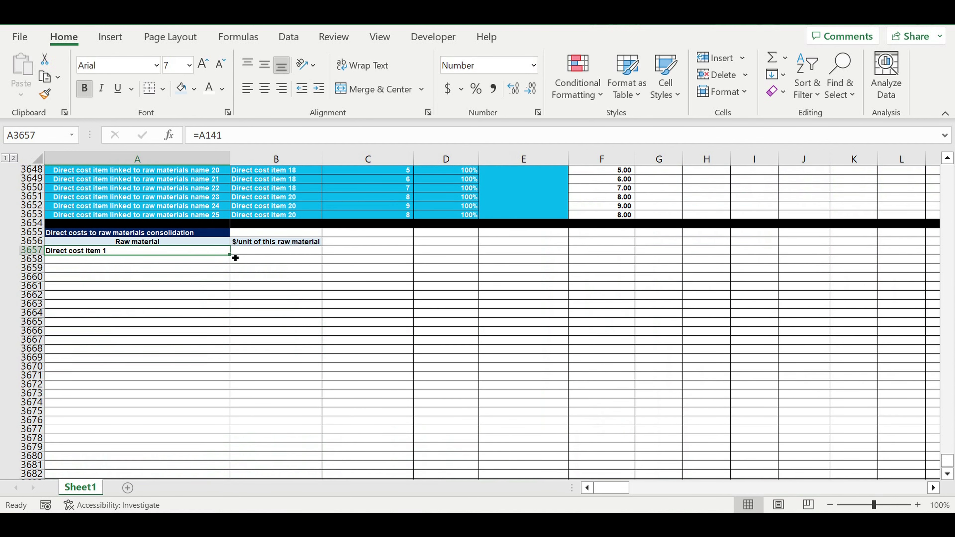
pyautogui.click(319, 88)
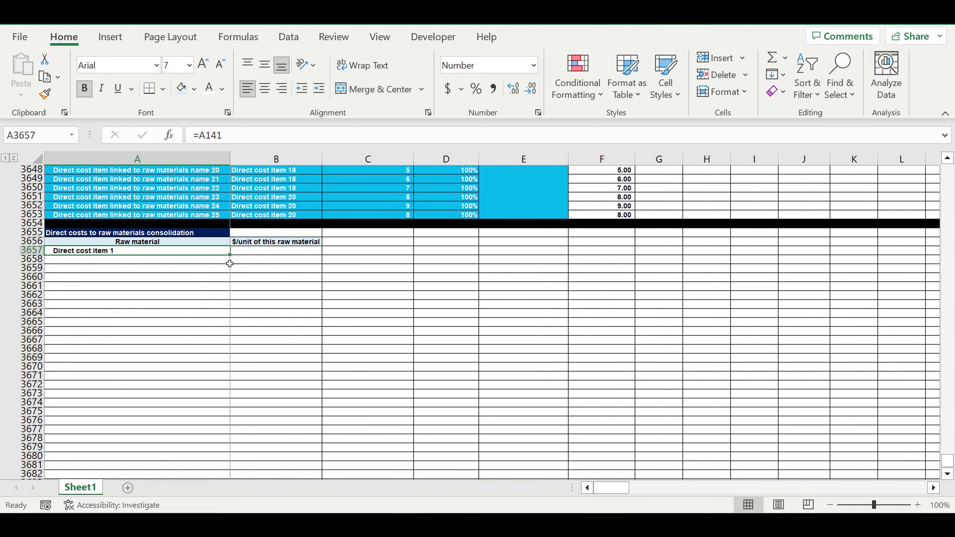
pyautogui.moveTo(230, 255); pyautogui.dragTo(242, 368)
# - Clear the surplus filled cells A3677:A3684 below Direct cost item 20
pyautogui.scroll(-2, 241, 363)
pyautogui.click(115, 377)
pyautogui.moveTo(118, 396); pyautogui.dragTo(121, 438)
pyautogui.press('Delete')
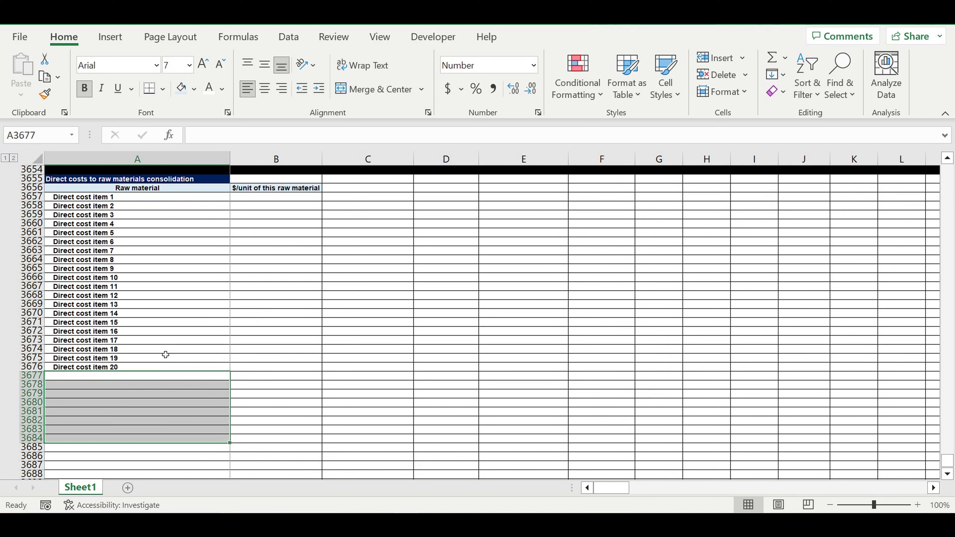
# - Fill the entire row 3677 with black as a divider below the consolidation table
pyautogui.click(57, 375)
pyautogui.click(32, 375)
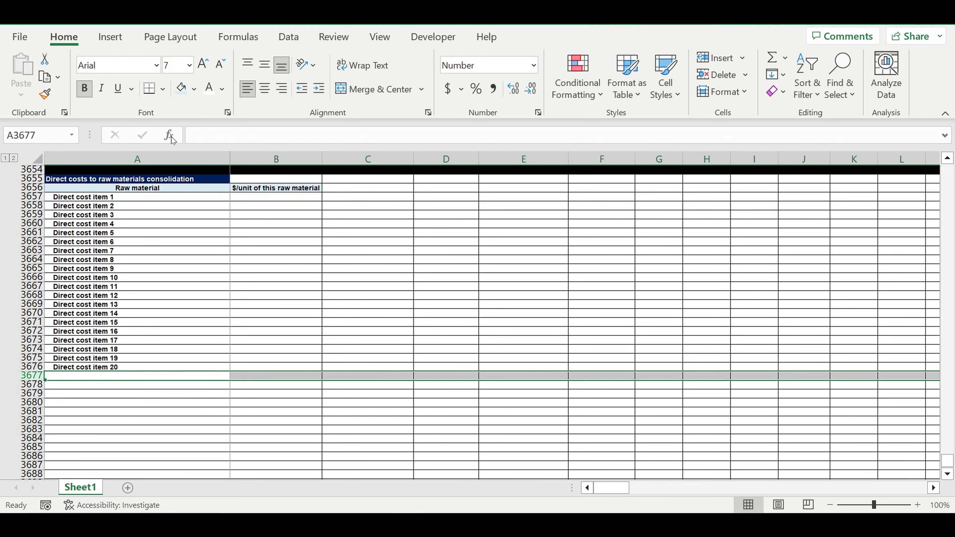
pyautogui.click(196, 88)
pyautogui.click(194, 124)
pyautogui.click(423, 285)
# - Examine the linked cost item names in A3629:A3653, the raw material list in A3657:A3676 and the final consumption values in column F
pyautogui.scroll(8, 417, 284)
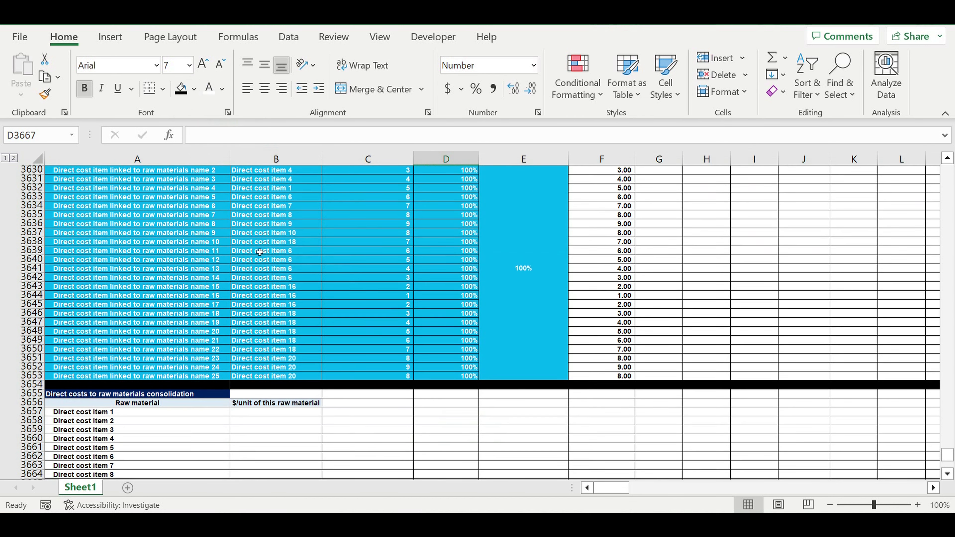
pyautogui.scroll(1, 225, 233)
pyautogui.moveTo(183, 192); pyautogui.dragTo(165, 404)
pyautogui.scroll(-7, 265, 340)
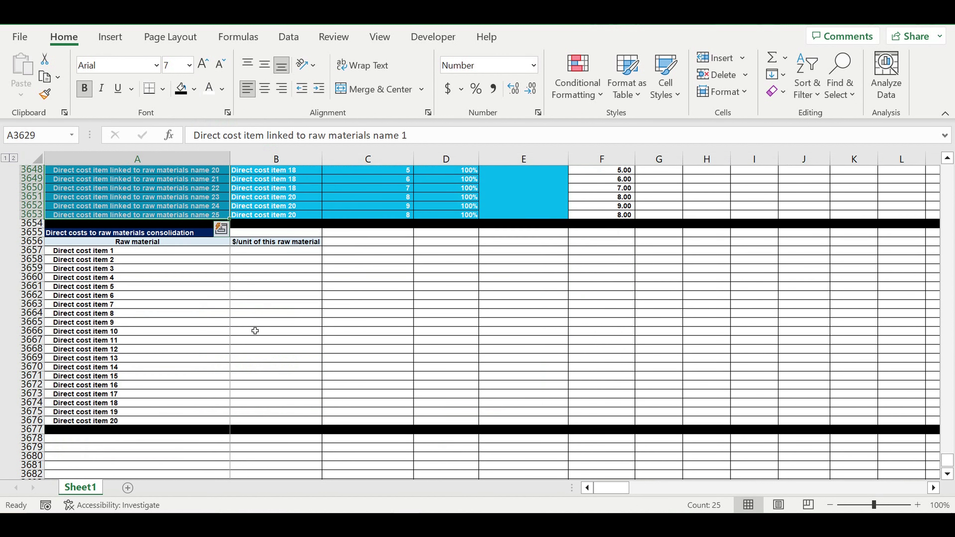
pyautogui.moveTo(80, 253); pyautogui.dragTo(86, 421)
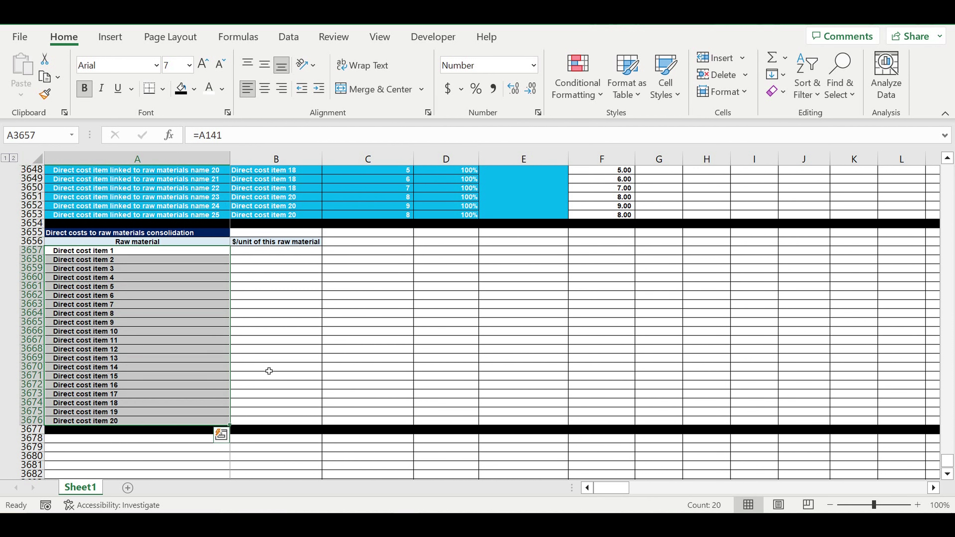
pyautogui.scroll(6, 268, 371)
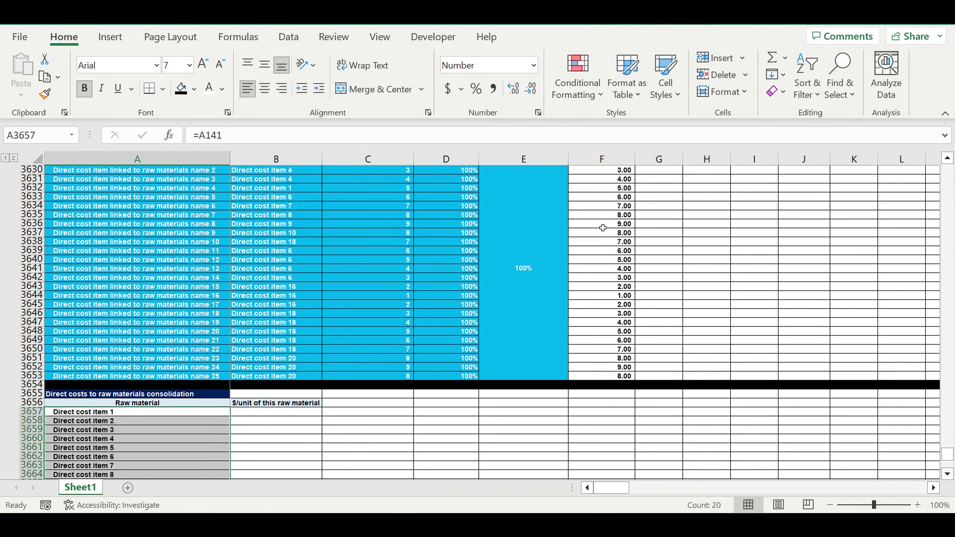
pyautogui.moveTo(603, 228); pyautogui.dragTo(603, 322)
pyautogui.scroll(-3, 285, 341)
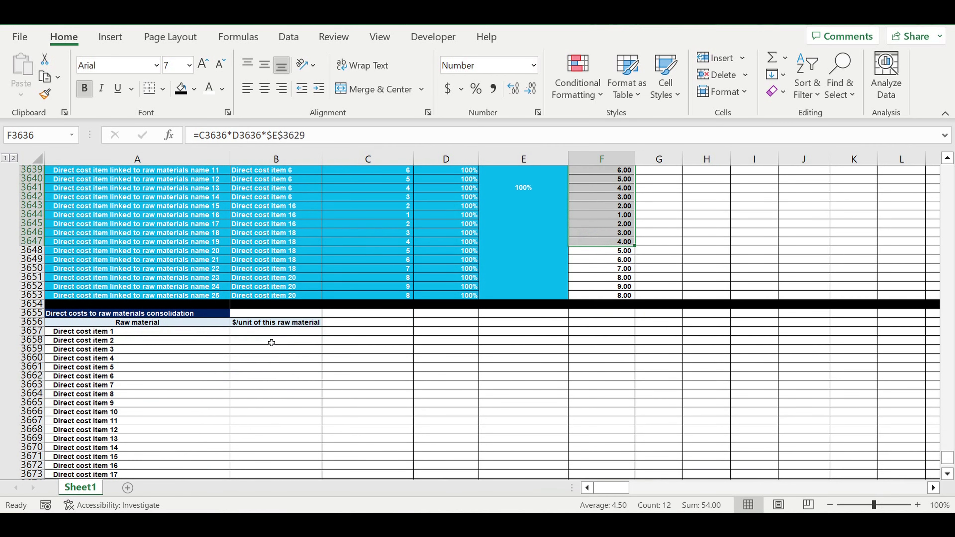
# - Start a SUMIF formula in B3657 with the raw material names B3629:B3653 as its range
pyautogui.click(263, 331)
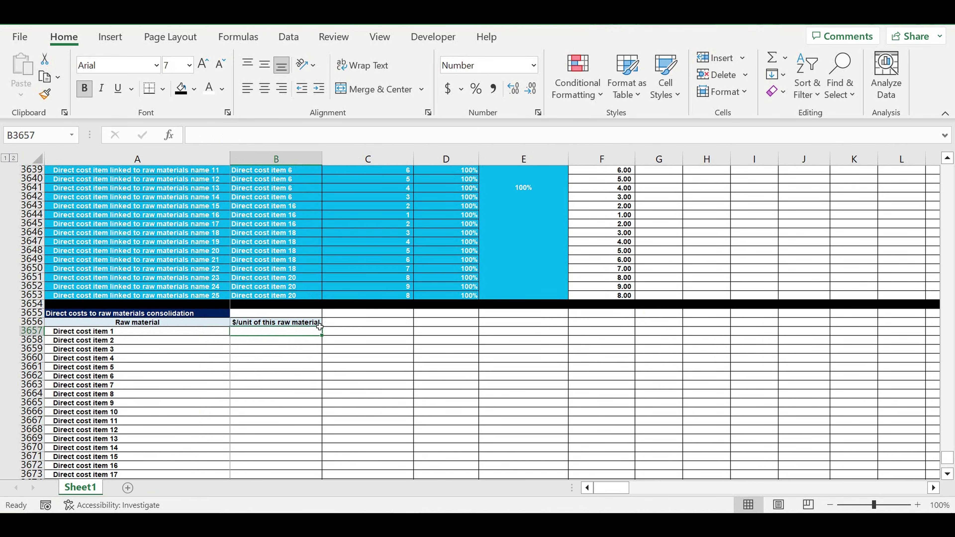
pyautogui.write('=')
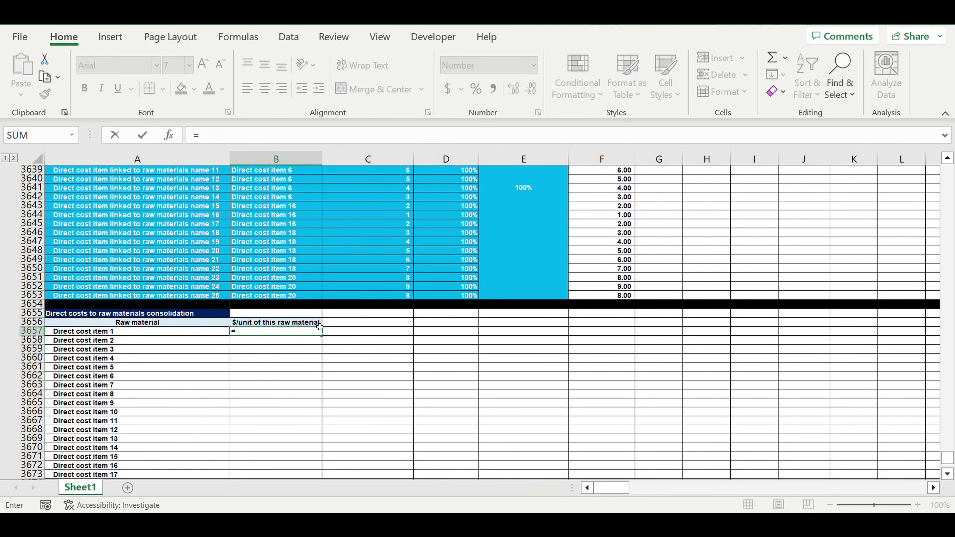
pyautogui.write('sum')
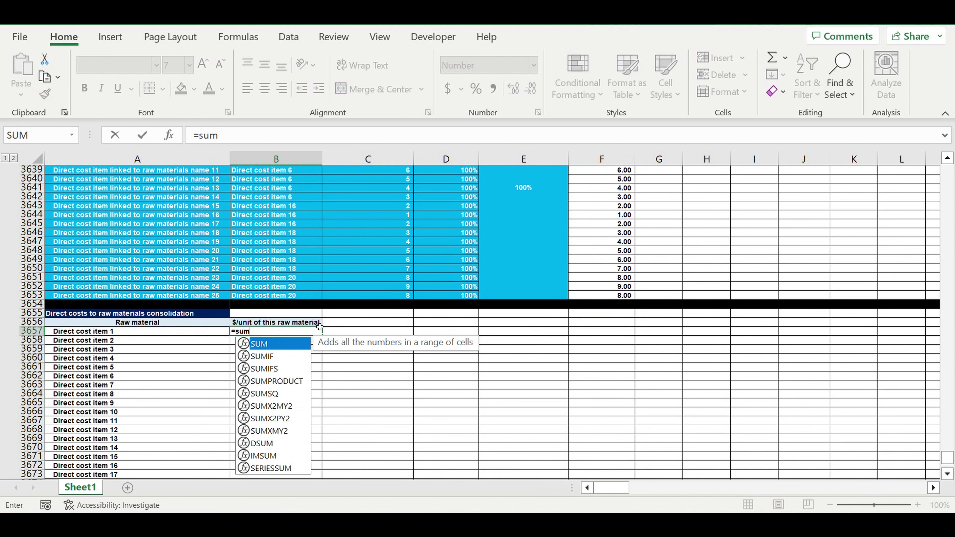
pyautogui.write('if(')
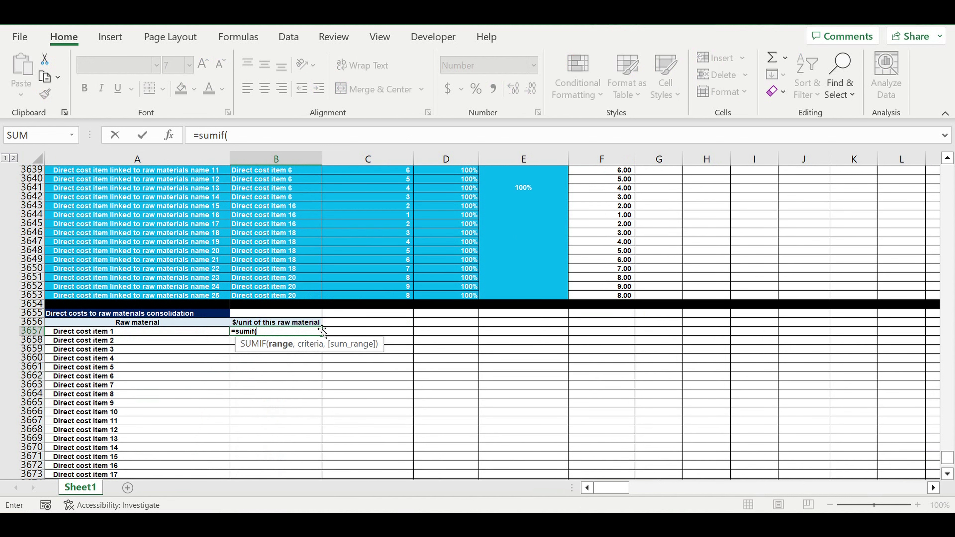
pyautogui.scroll(3, 500, 412)
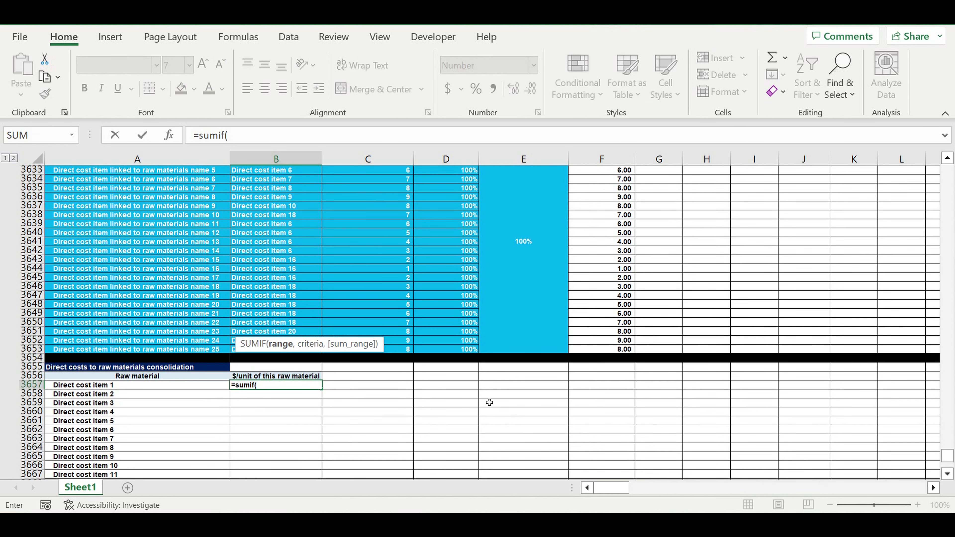
pyautogui.scroll(4, 341, 258)
pyautogui.scroll(-2, 341, 258)
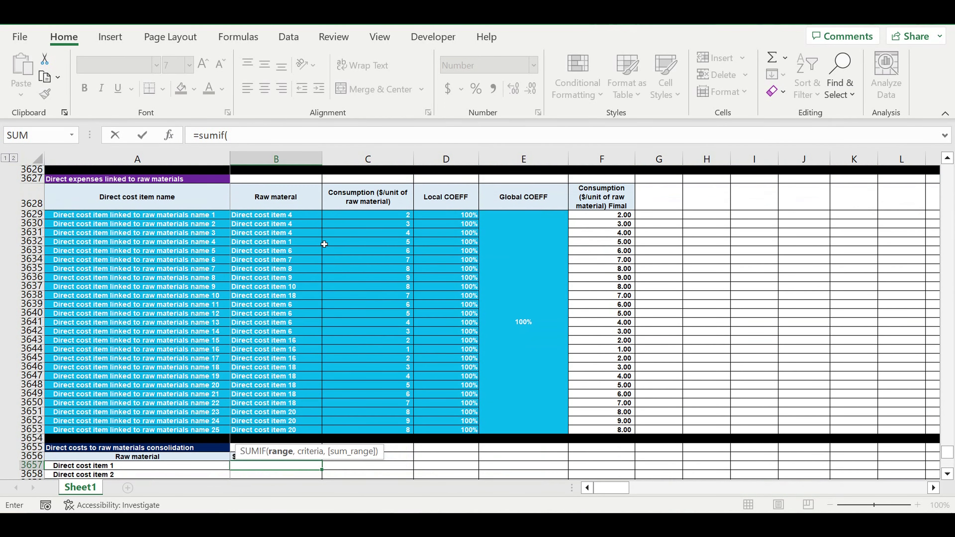
pyautogui.moveTo(282, 217); pyautogui.dragTo(251, 429)
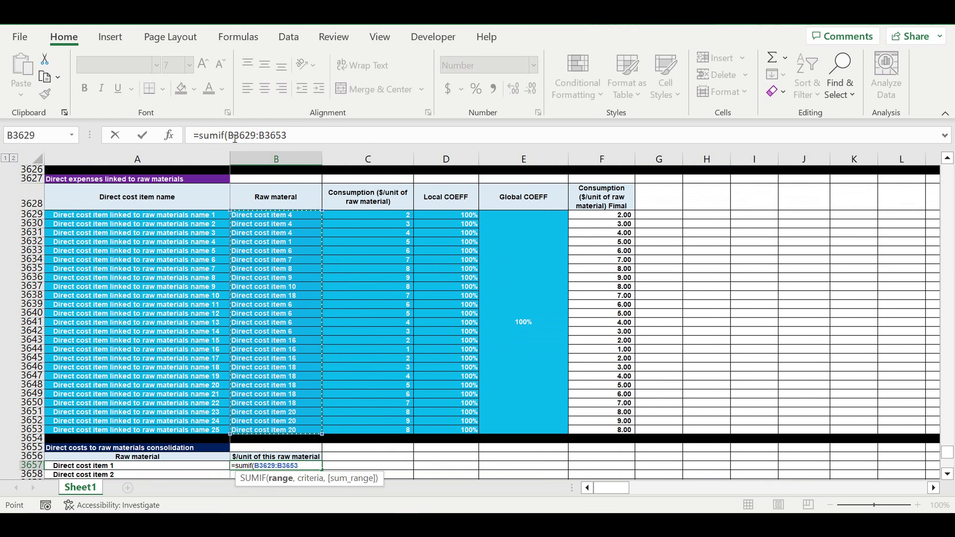
pyautogui.click(322, 138)
pyautogui.write(',')
# - Make the SUMIF formula's criteria range absolute as $B$3629:$B$3653
pyautogui.click(229, 136)
pyautogui.write('$B')
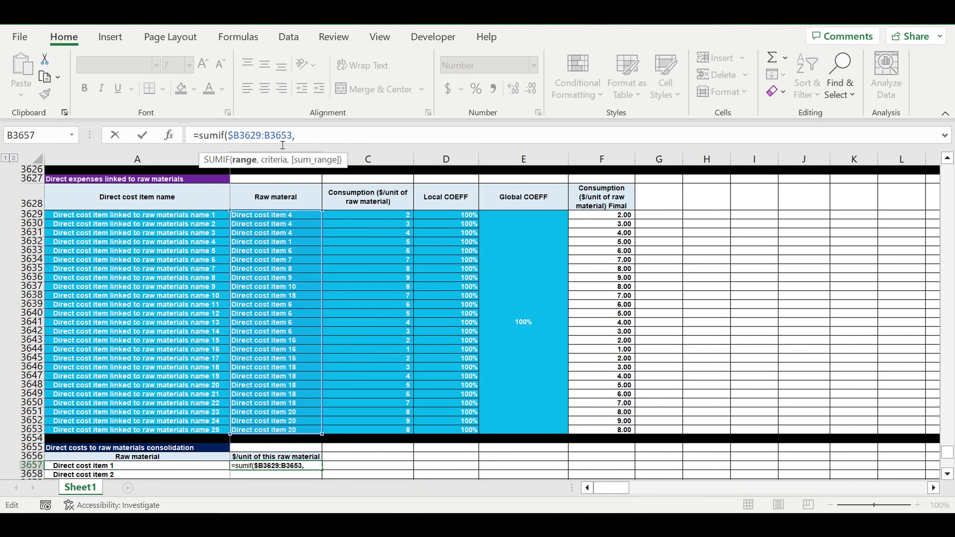
pyautogui.write('$')
pyautogui.click(276, 138)
pyautogui.write('$B')
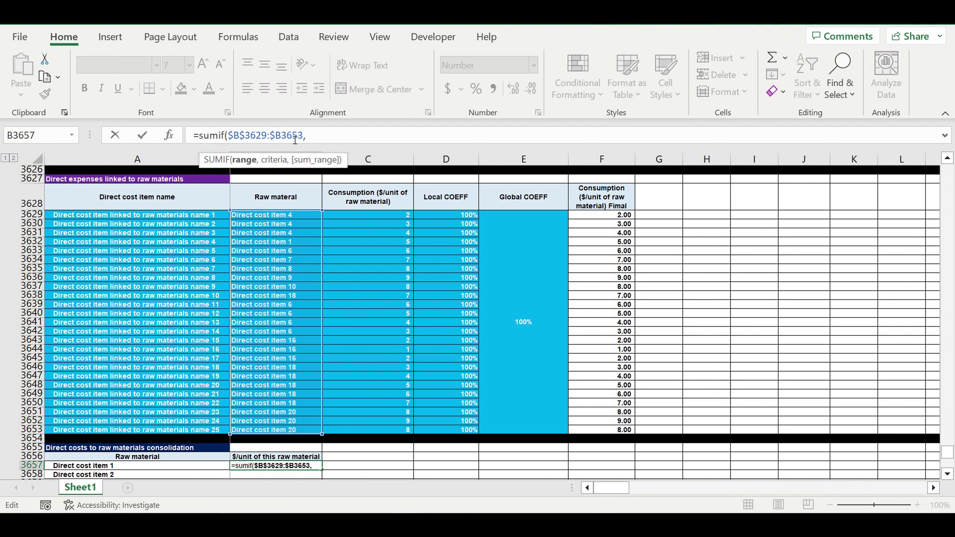
pyautogui.write('$')
pyautogui.click(338, 138)
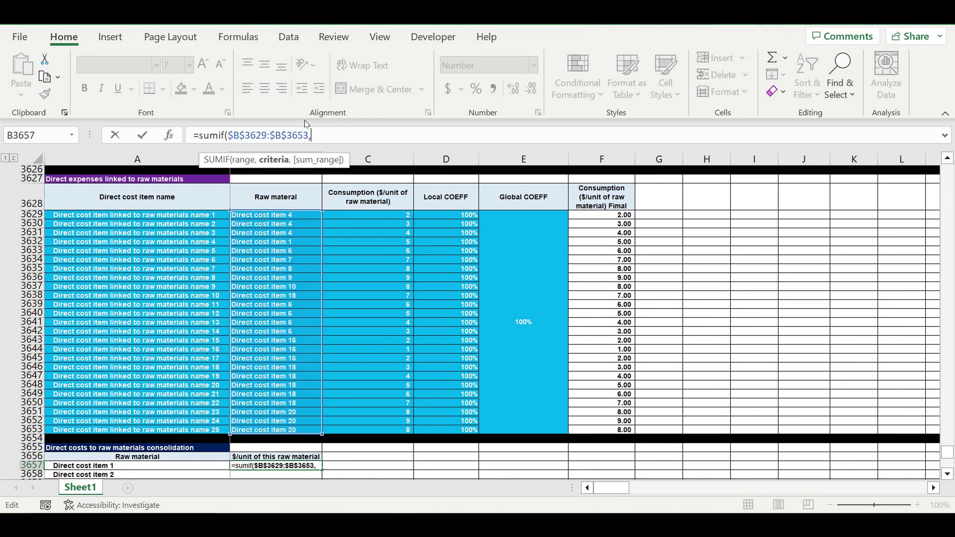
# - Add A3657 as the SUMIF criteria and the final consumption cells F3629:F3653 as the sum range, closing the bracket
pyautogui.scroll(-3, 348, 309)
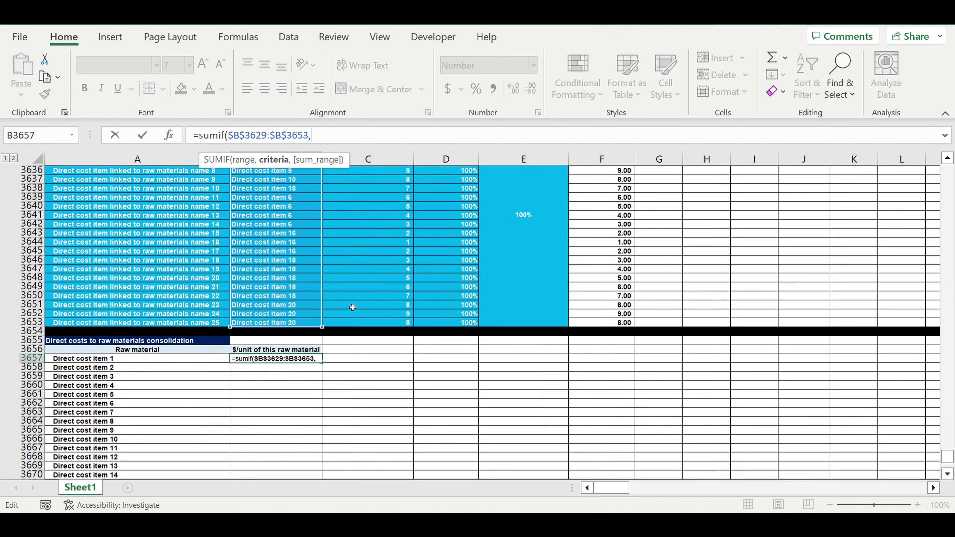
pyautogui.scroll(-1, 352, 308)
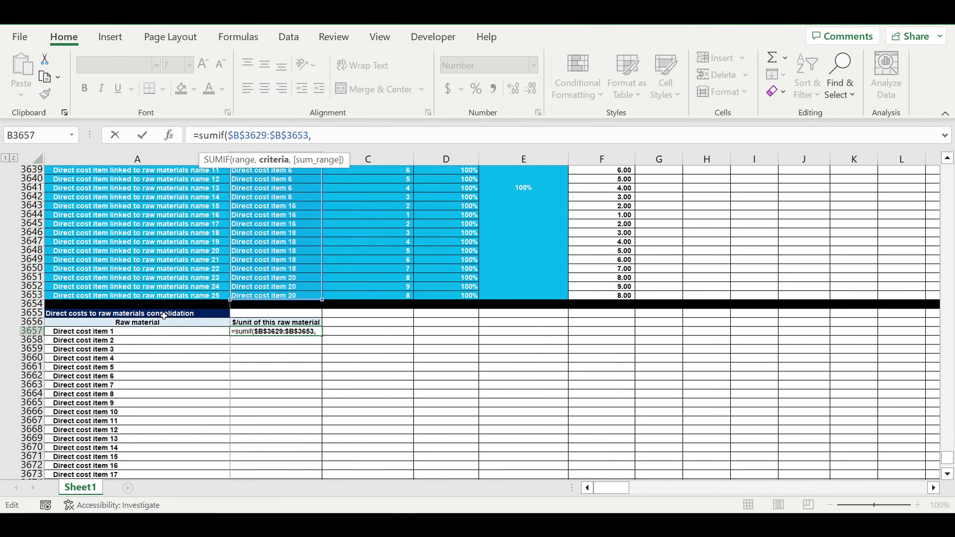
pyautogui.click(108, 332)
pyautogui.click(368, 134)
pyautogui.write(',')
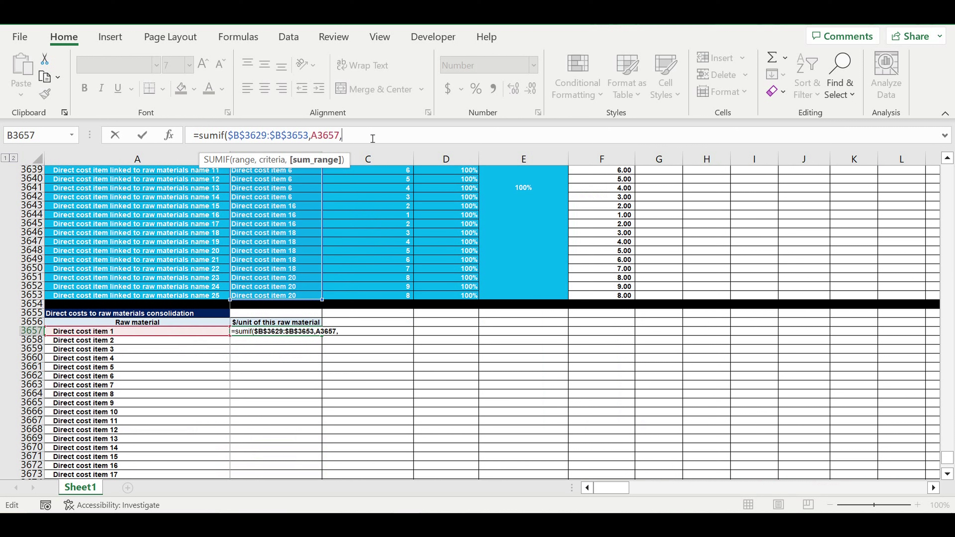
pyautogui.scroll(4, 665, 257)
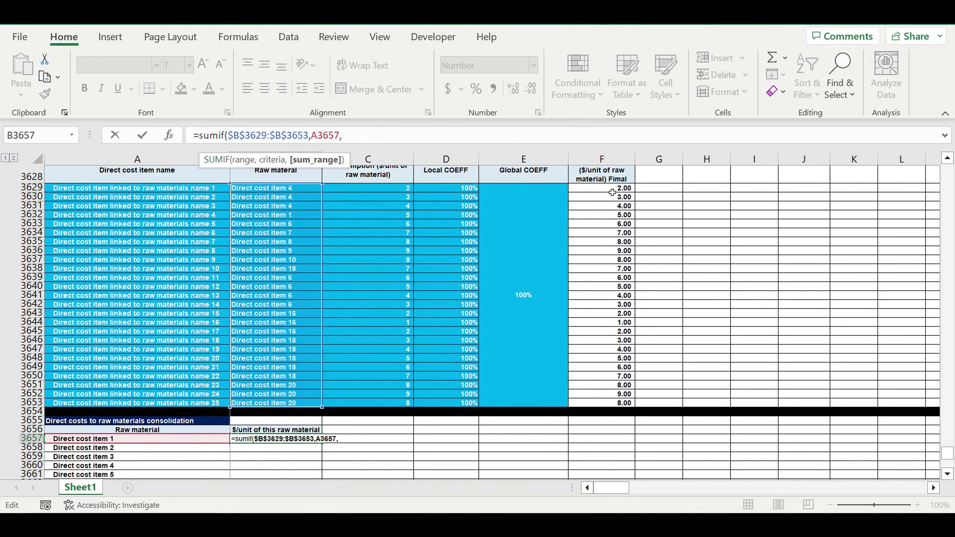
pyautogui.moveTo(612, 192); pyautogui.dragTo(611, 403)
pyautogui.write(')')
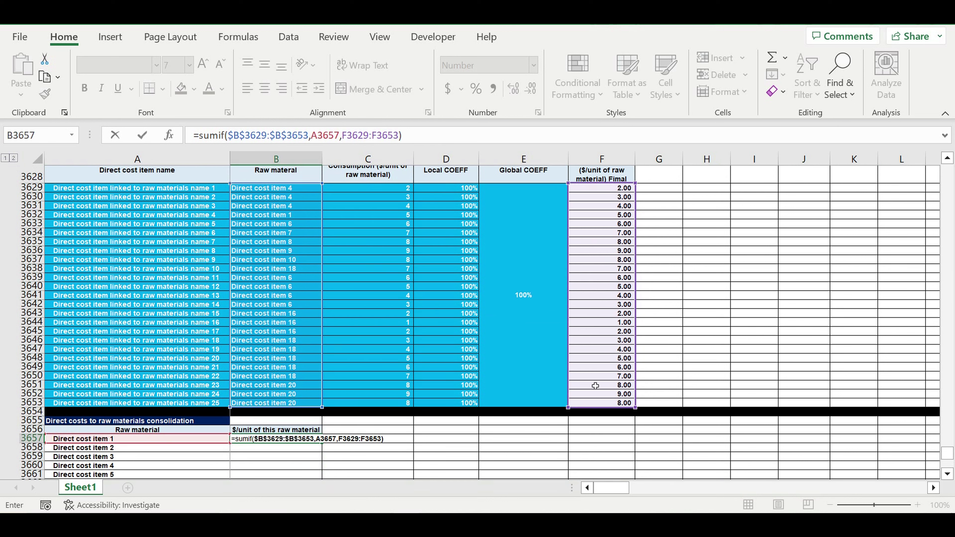
# - Make the sum range absolute as $F$3629:$F$3653 and enter the completed SUMIF formula in B3657
pyautogui.click(346, 139)
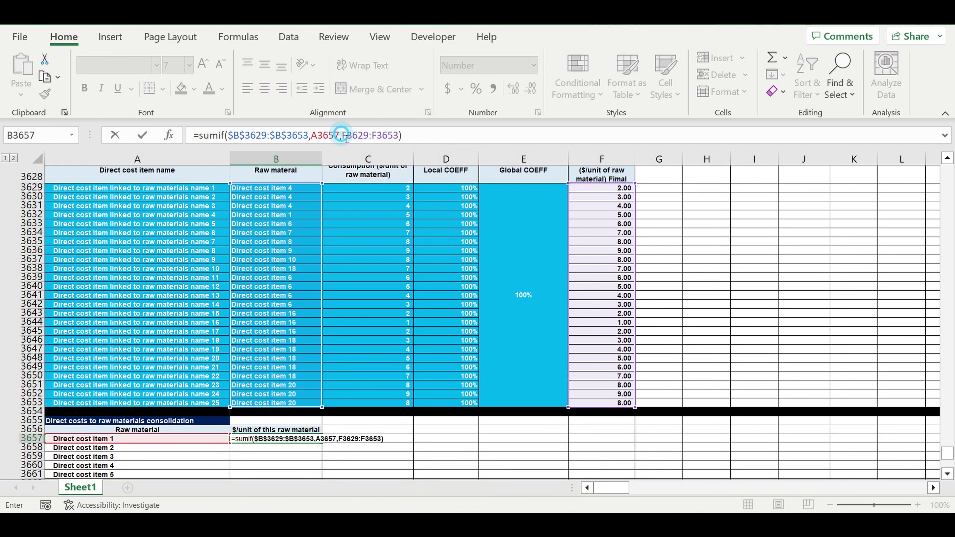
pyautogui.write('$B')
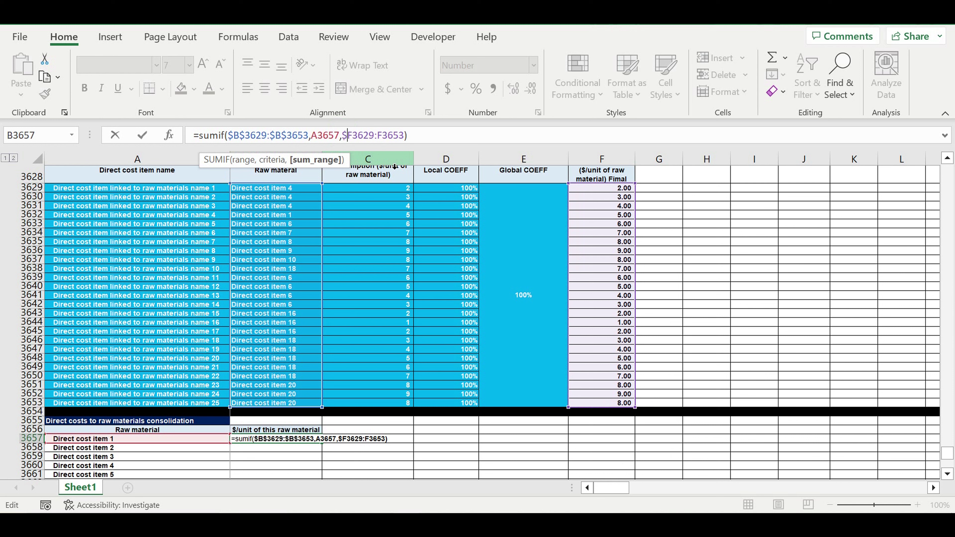
pyautogui.write('$')
pyautogui.click(382, 136)
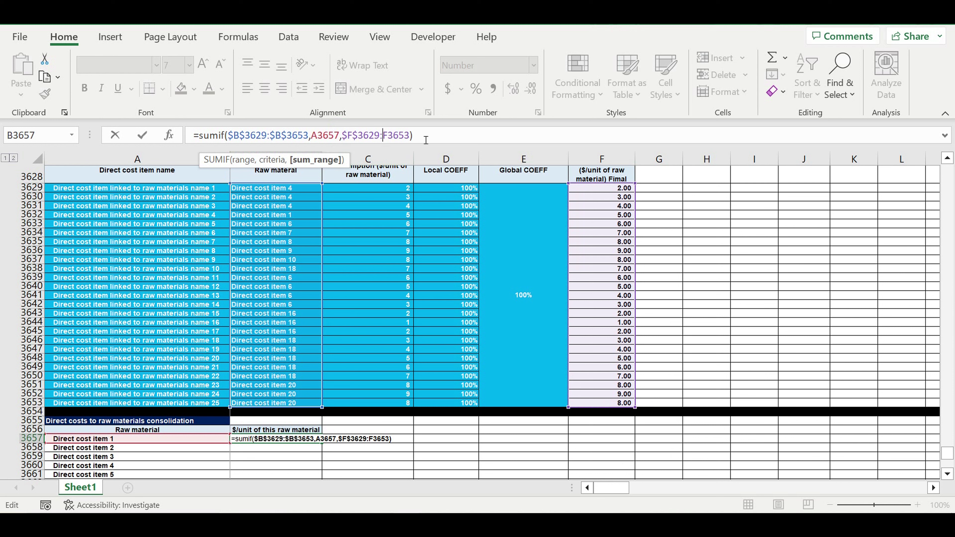
pyautogui.write('$')
pyautogui.click(401, 140)
pyautogui.click(394, 138)
pyautogui.click(394, 136)
pyautogui.write('$F$')
pyautogui.press('Return')
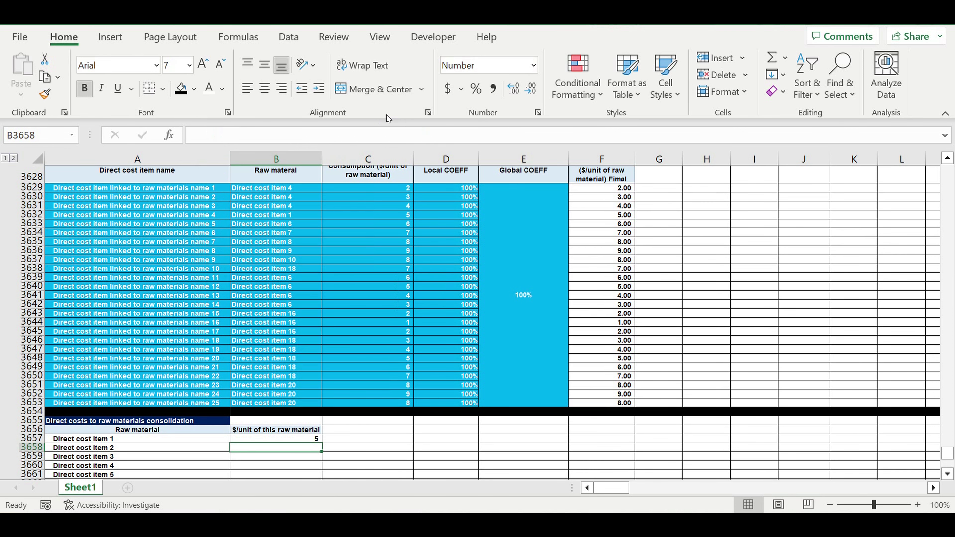
# - Show two decimals in B3657 and fill its SUMIF formula down to B3676 for all 20 raw materials
pyautogui.scroll(-4, 315, 309)
pyautogui.scroll(-1, 349, 331)
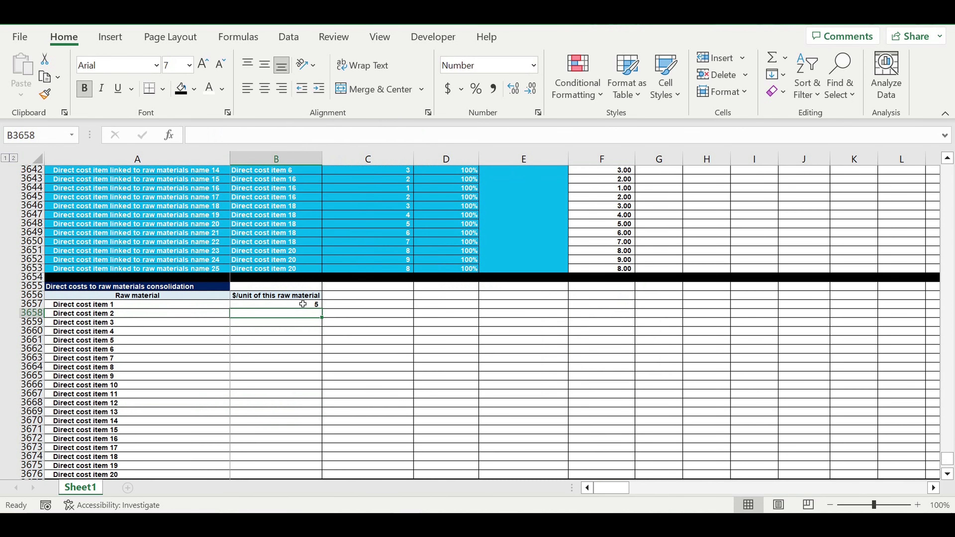
pyautogui.click(304, 303)
pyautogui.click(513, 89)
pyautogui.click(513, 88)
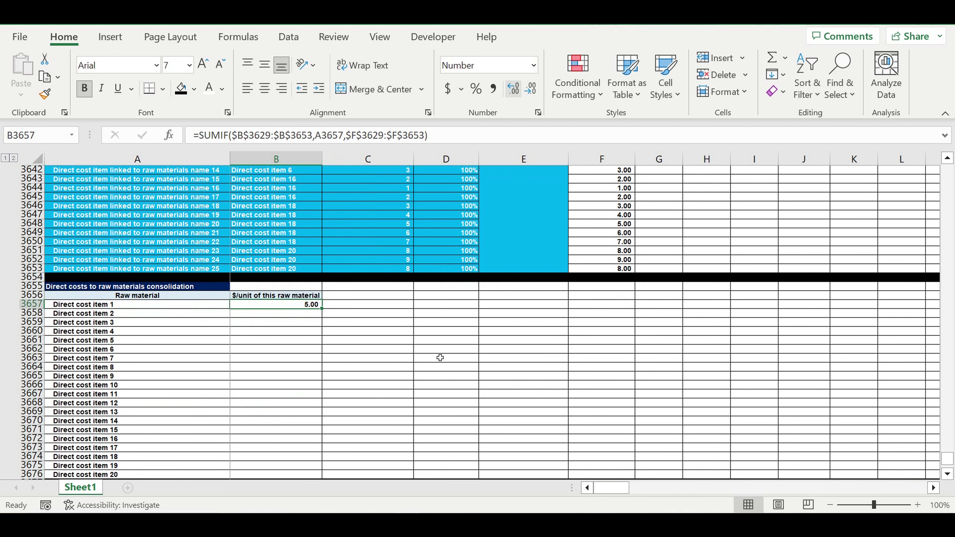
pyautogui.scroll(-3, 413, 331)
pyautogui.moveTo(325, 233); pyautogui.dragTo(351, 382)
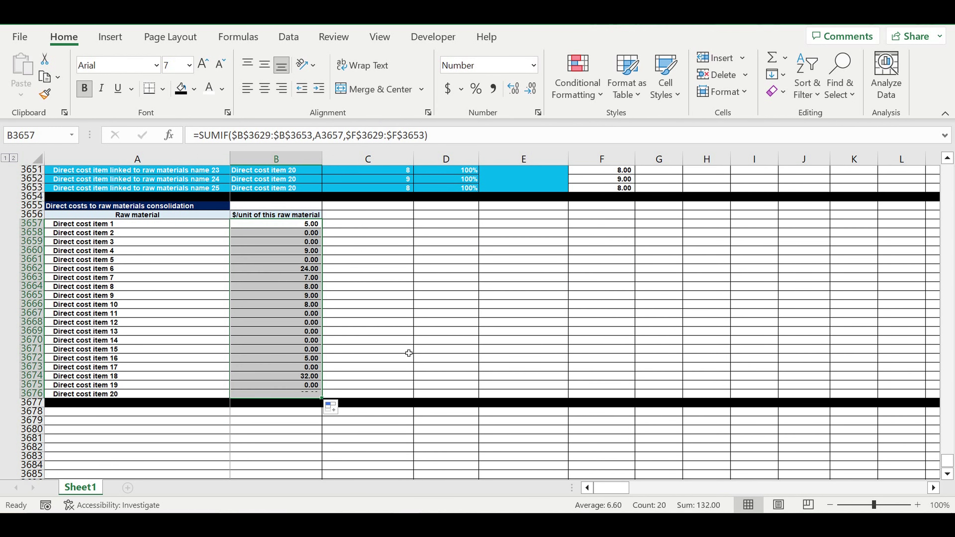
pyautogui.click(420, 334)
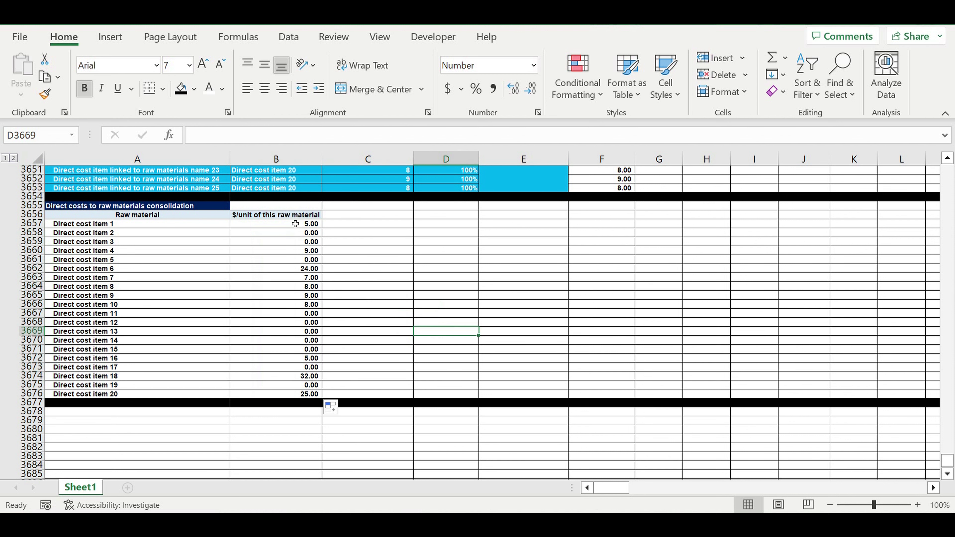
# - Compare the sum of the consolidated costs B3657:B3676 with the sum of the final consumption cells F3629:F3653
pyautogui.moveTo(293, 225); pyautogui.dragTo(298, 393)
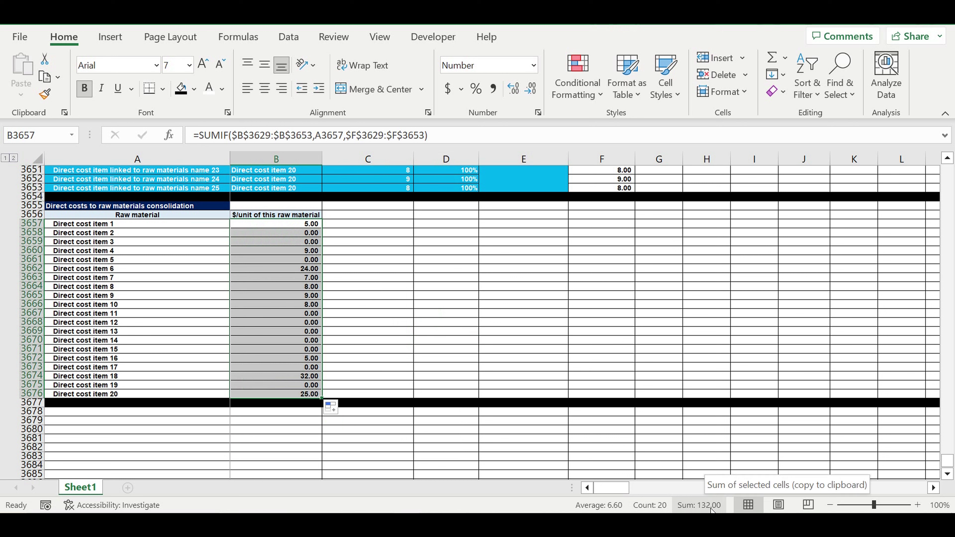
pyautogui.scroll(8, 612, 315)
pyautogui.moveTo(620, 188); pyautogui.dragTo(609, 404)
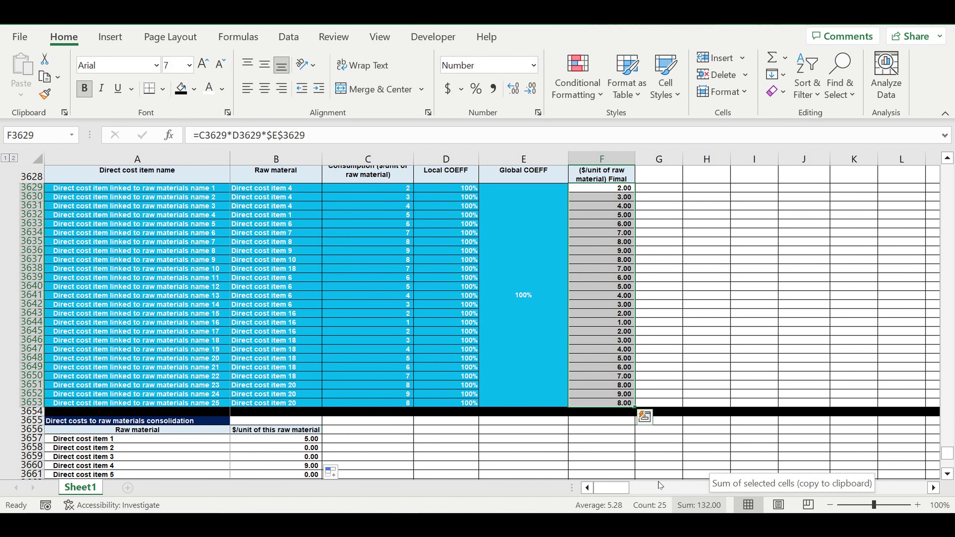
pyautogui.scroll(-4, 425, 391)
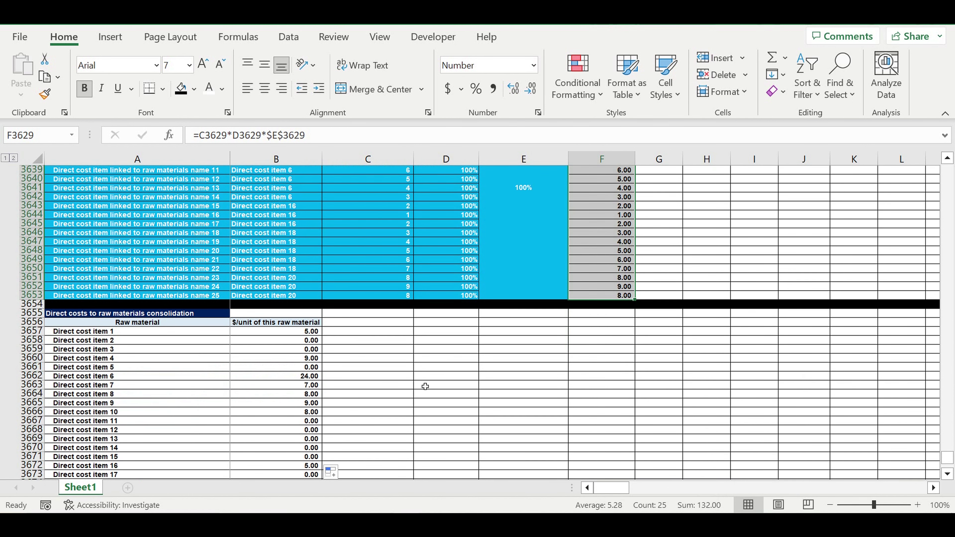
# - Change the raw material of direct cost item name 24 in B3652 to Direct cost item 2
pyautogui.click(120, 340)
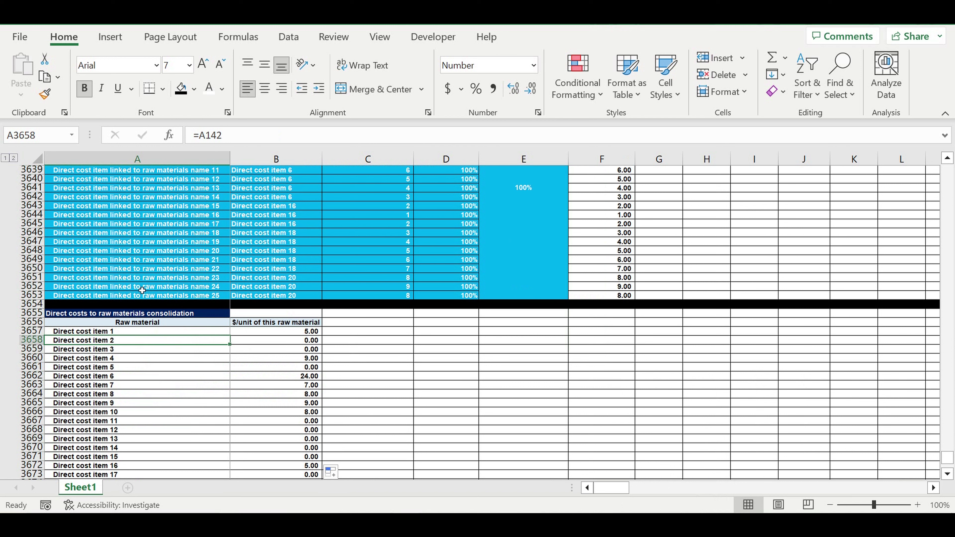
pyautogui.click(204, 289)
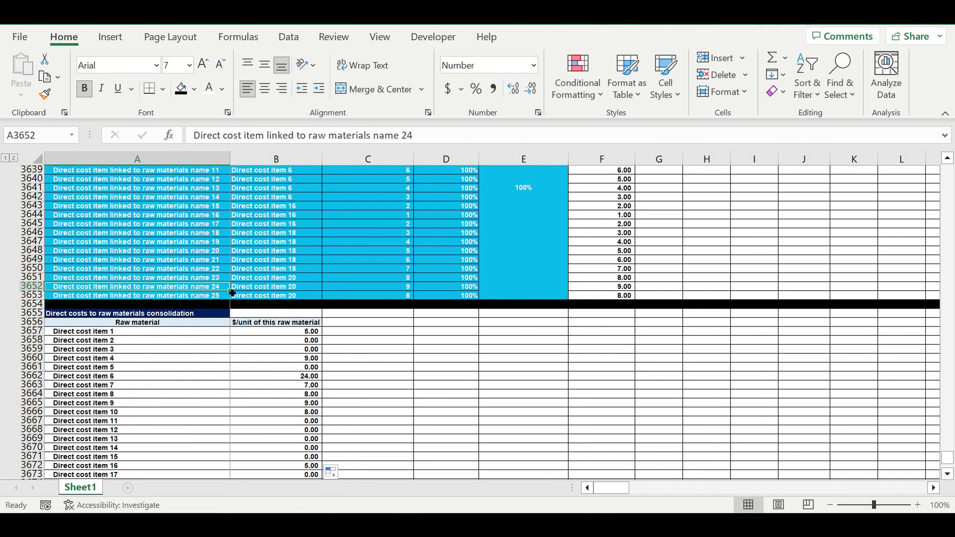
pyautogui.click(270, 288)
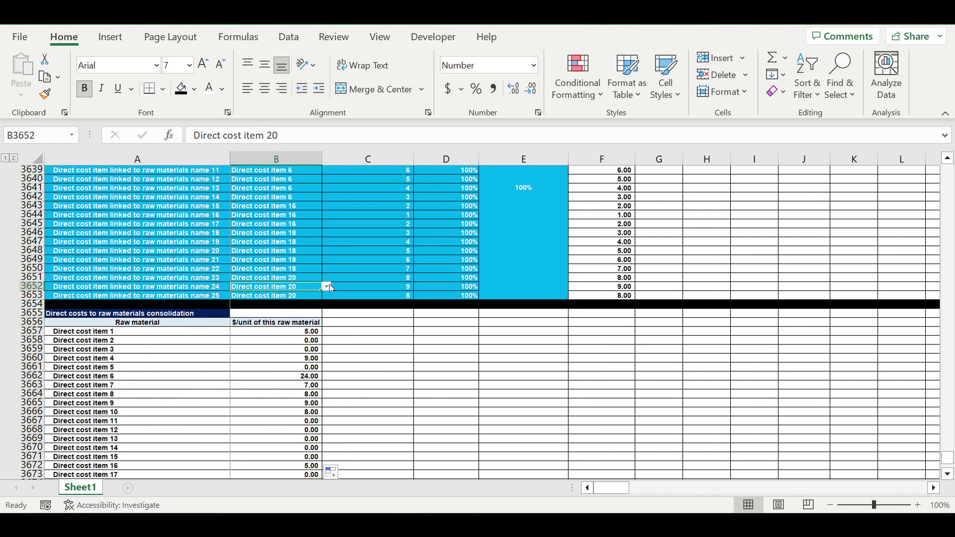
pyautogui.click(325, 287)
pyautogui.moveTo(326, 351); pyautogui.dragTo(323, 301)
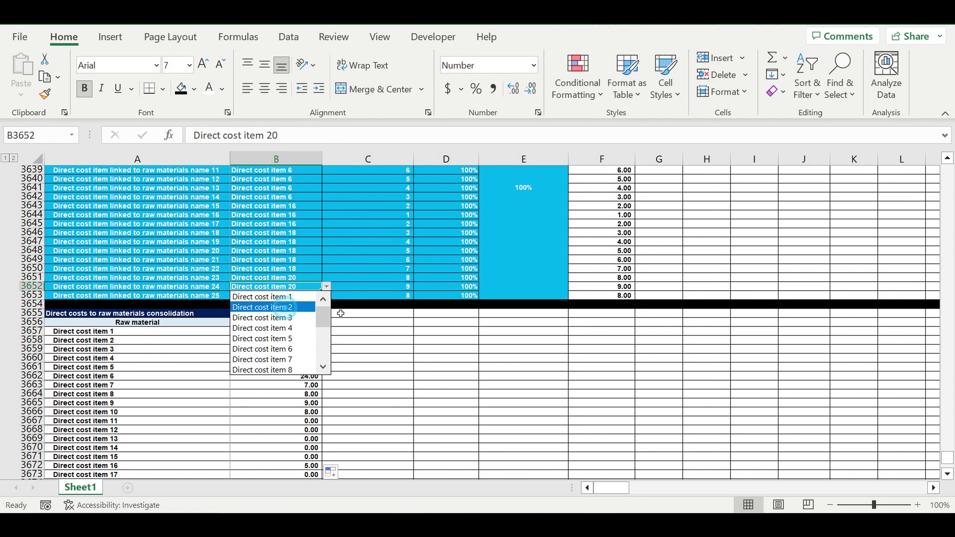
pyautogui.click(286, 307)
pyautogui.click(380, 349)
pyautogui.click(289, 342)
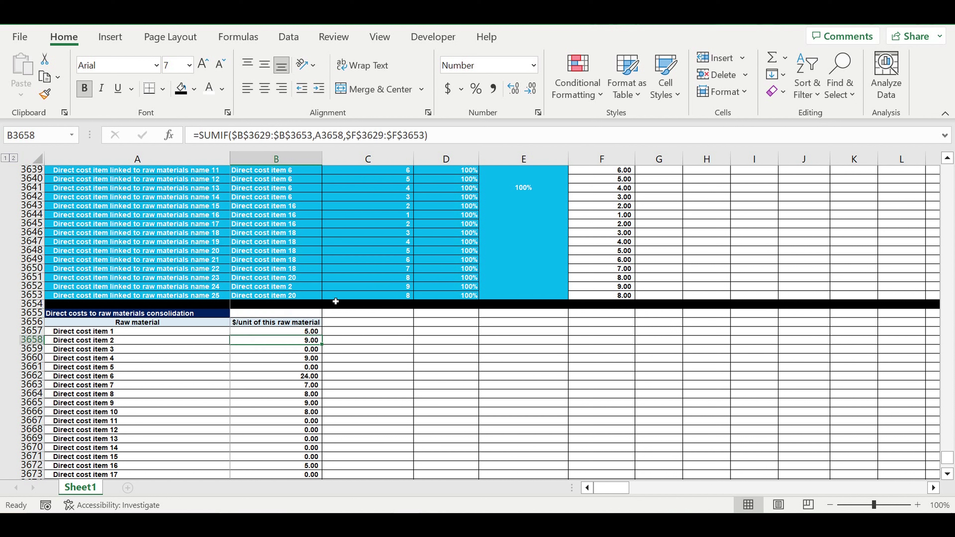
# - Check the final consumption in F3652 against the consolidated cost of Direct cost item 2 in B3658
pyautogui.click(302, 286)
pyautogui.click(599, 289)
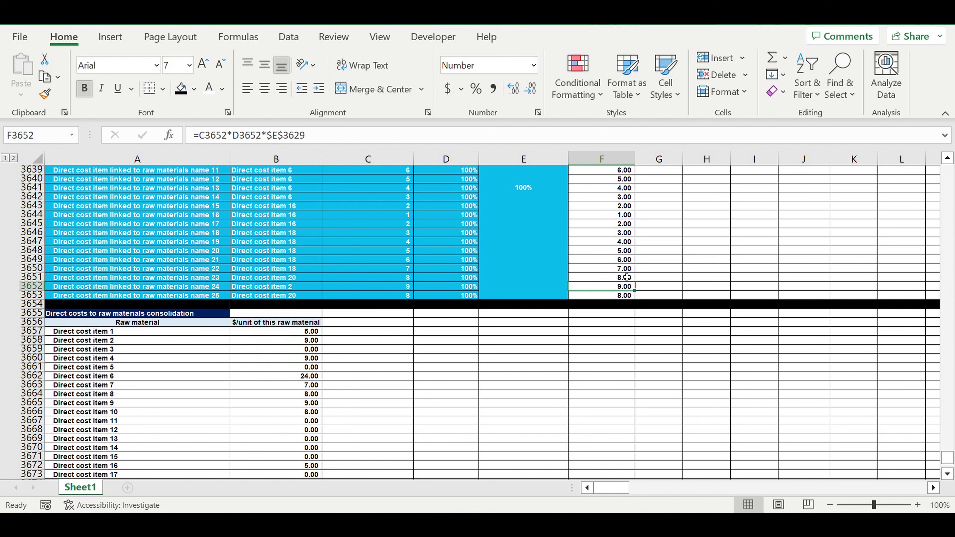
pyautogui.click(310, 341)
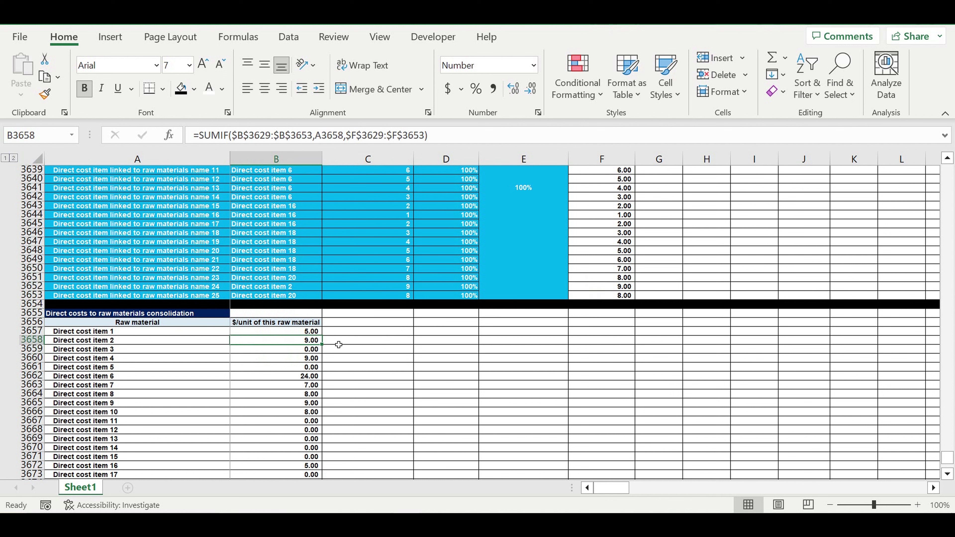
pyautogui.click(261, 289)
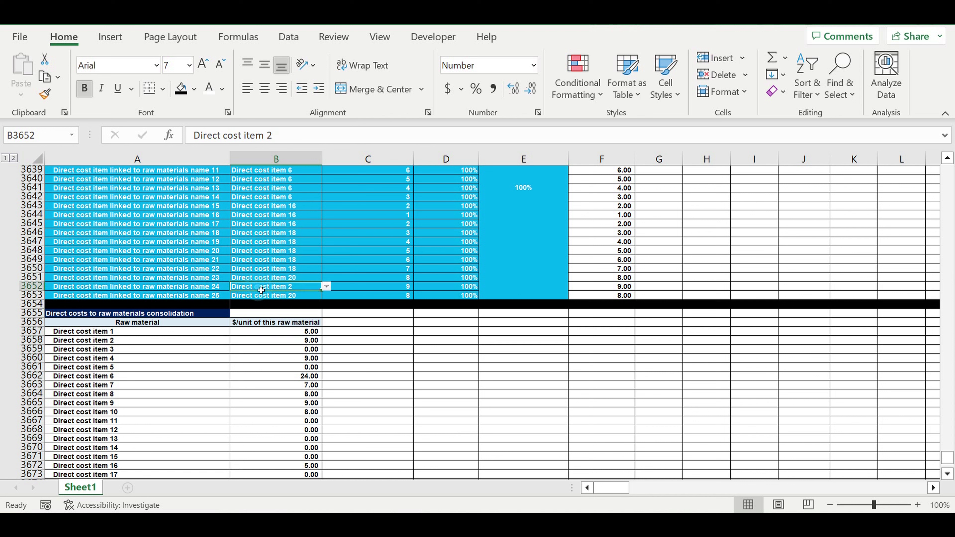
# - Change the raw material of direct cost item name 23 in B3651 to Direct cost item 2 and check B3658
pyautogui.click(274, 278)
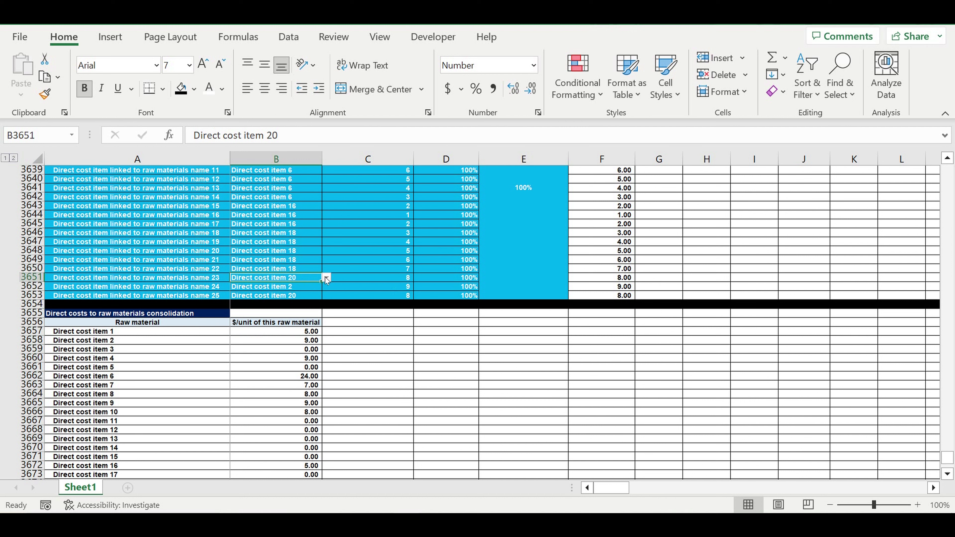
pyautogui.click(325, 279)
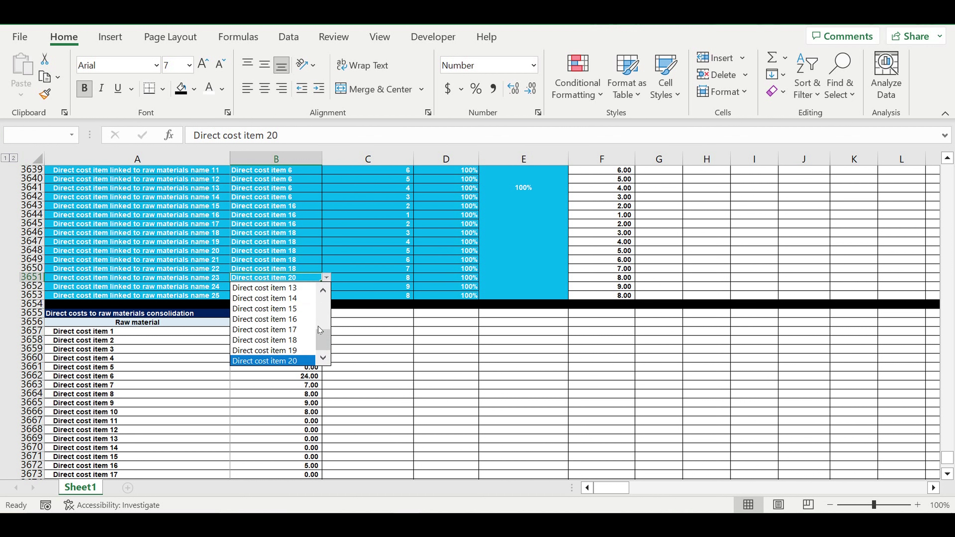
pyautogui.scroll(4, 326, 321)
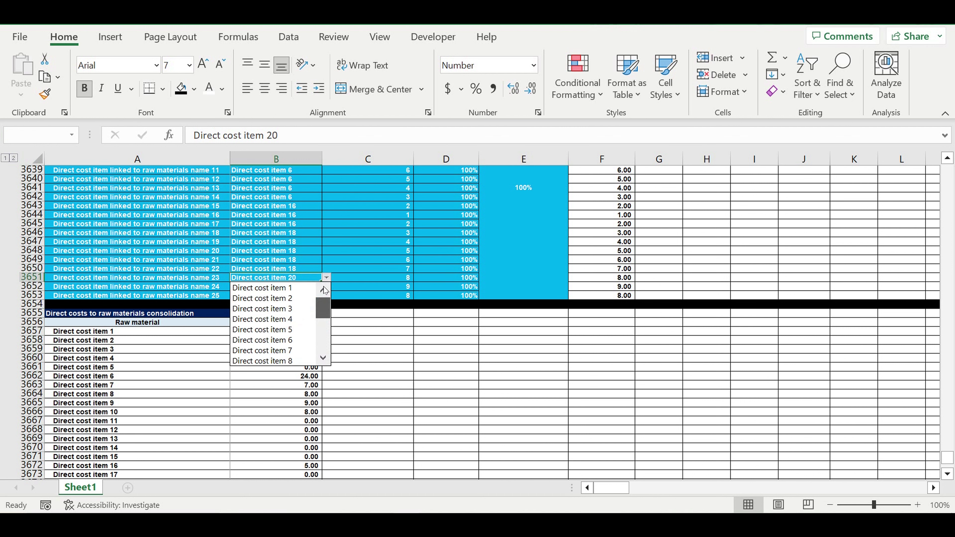
pyautogui.click(294, 299)
pyautogui.click(295, 343)
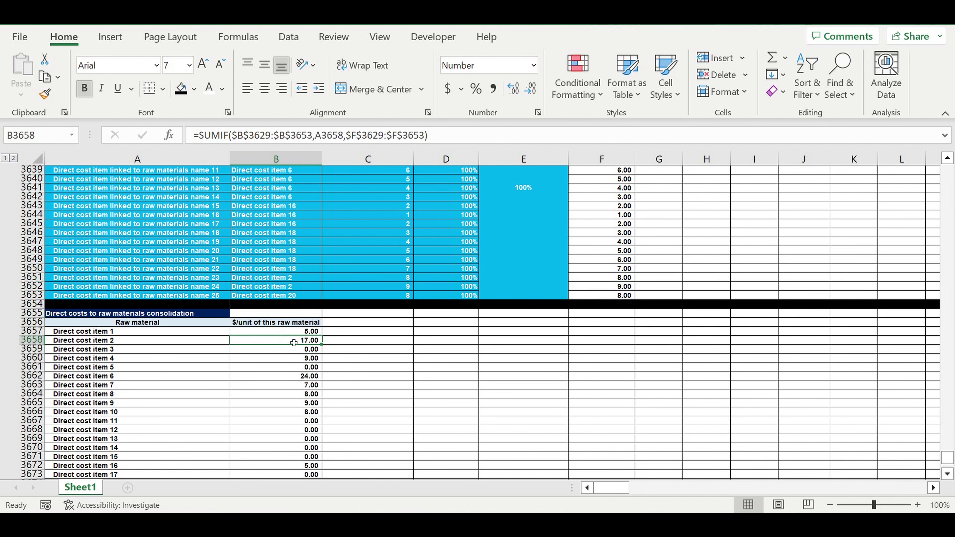
pyautogui.click(659, 270)
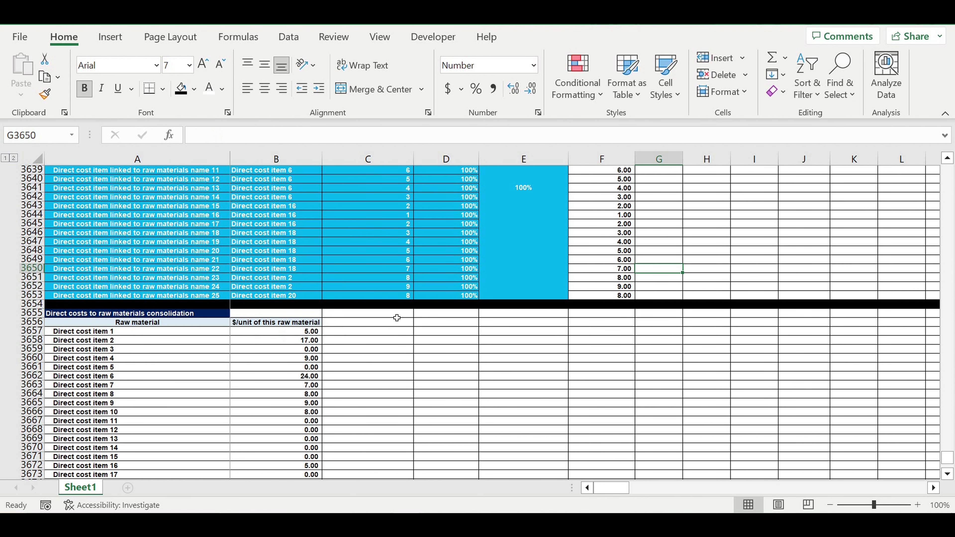
# - Review the input table A3629:E3653 and the consolidated costs per unit of raw material in B3657:B3676
pyautogui.scroll(4, 393, 321)
pyautogui.moveTo(211, 188); pyautogui.dragTo(496, 365)
pyautogui.scroll(-7, 269, 311)
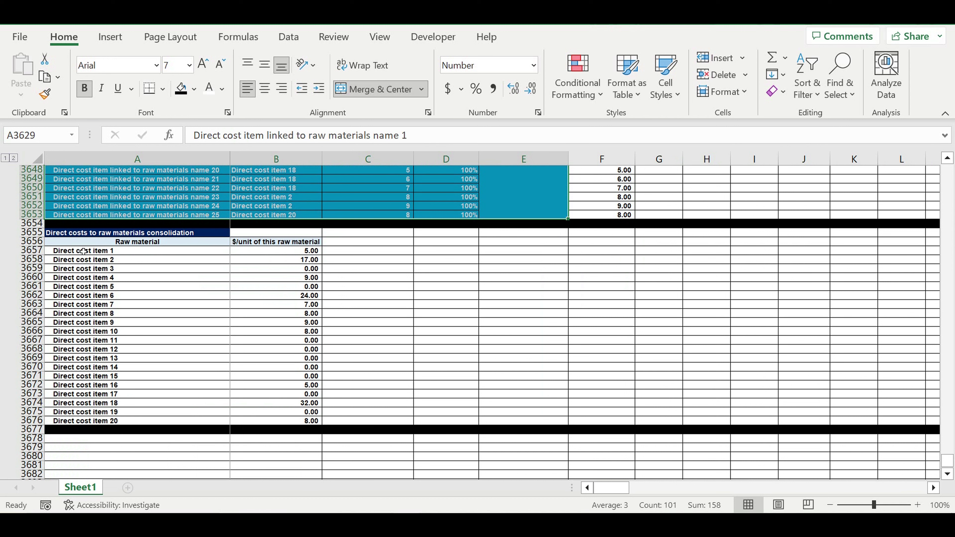
pyautogui.moveTo(294, 251); pyautogui.dragTo(307, 421)
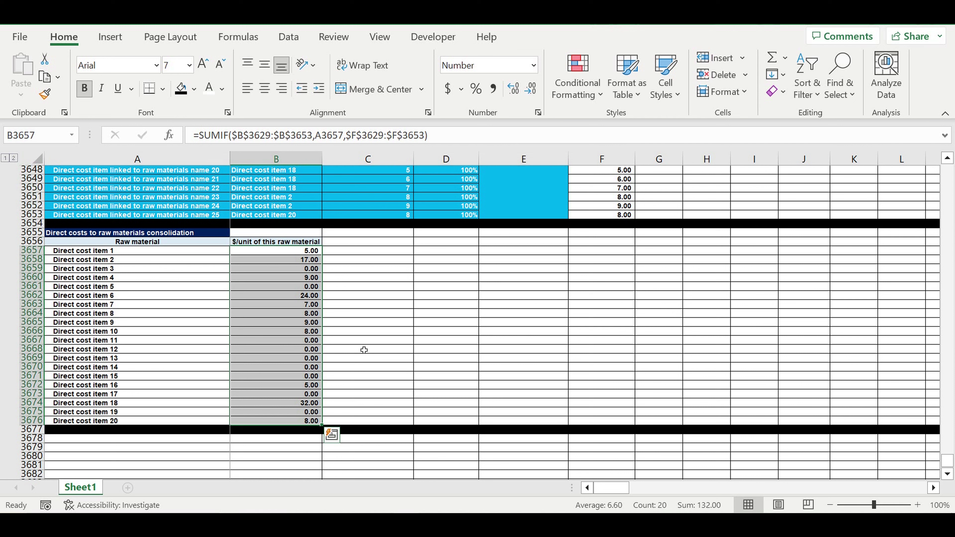
pyautogui.click(358, 341)
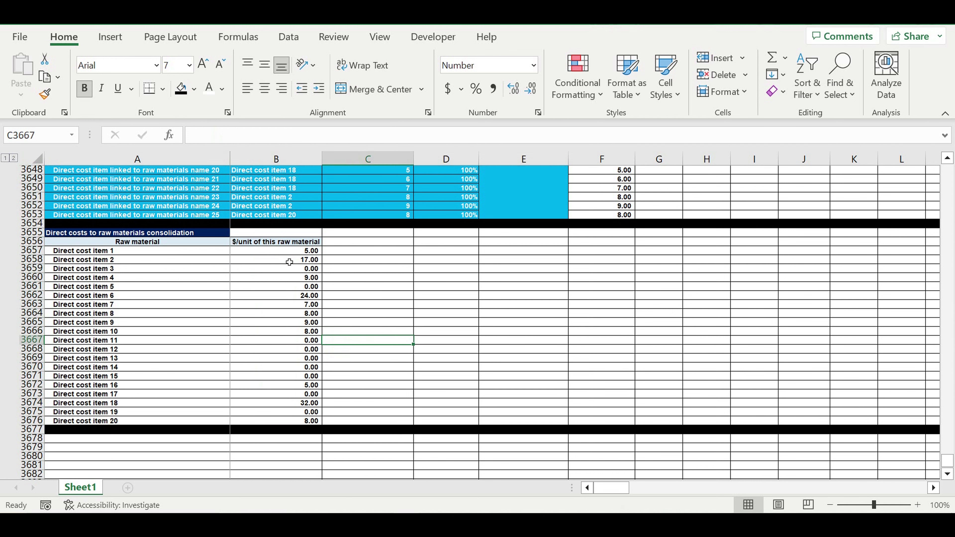
pyautogui.moveTo(291, 251); pyautogui.dragTo(298, 425)
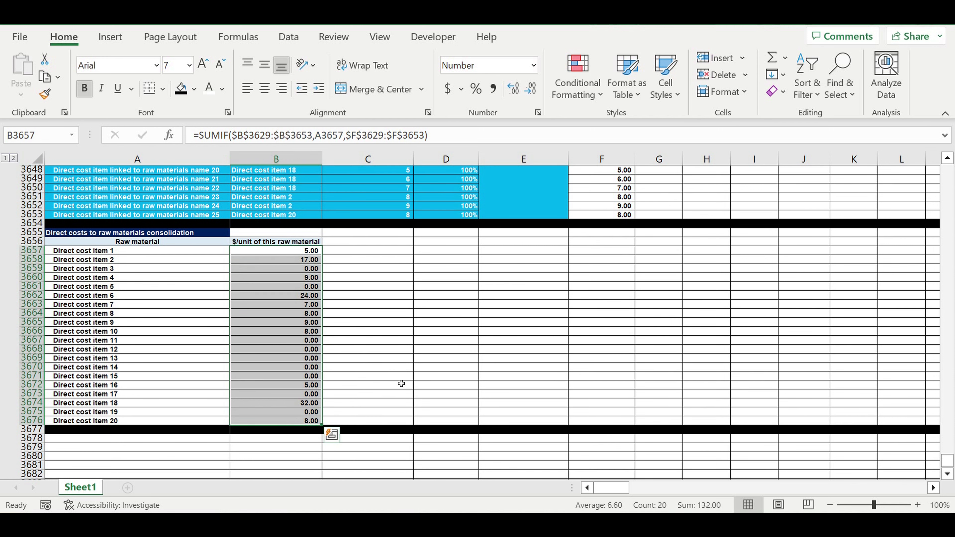
# - Copy the electricity costs header rows 3621:3622 and paste them at row 3678, below the consolidation table
pyautogui.scroll(13, 401, 383)
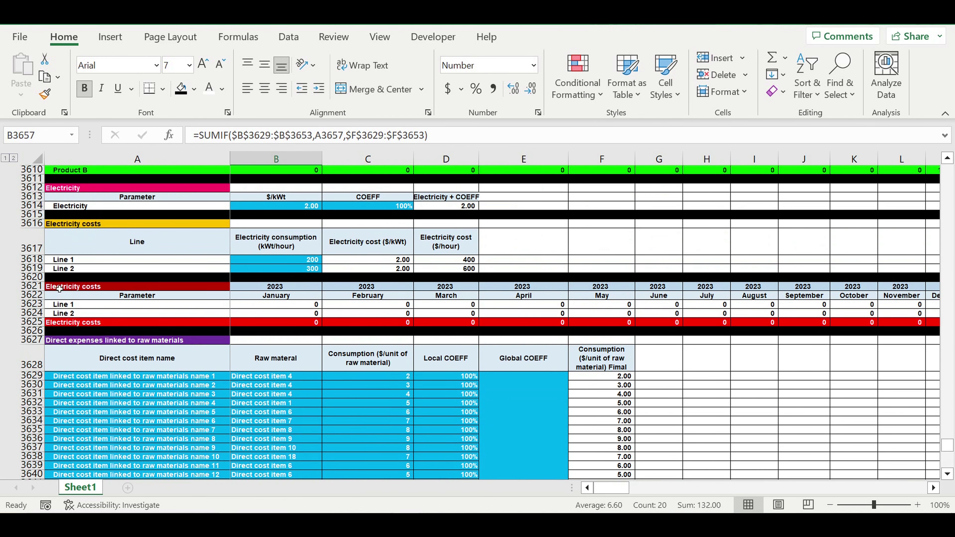
pyautogui.moveTo(32, 287); pyautogui.dragTo(36, 302)
pyautogui.hotkey('ctrl', 'c')
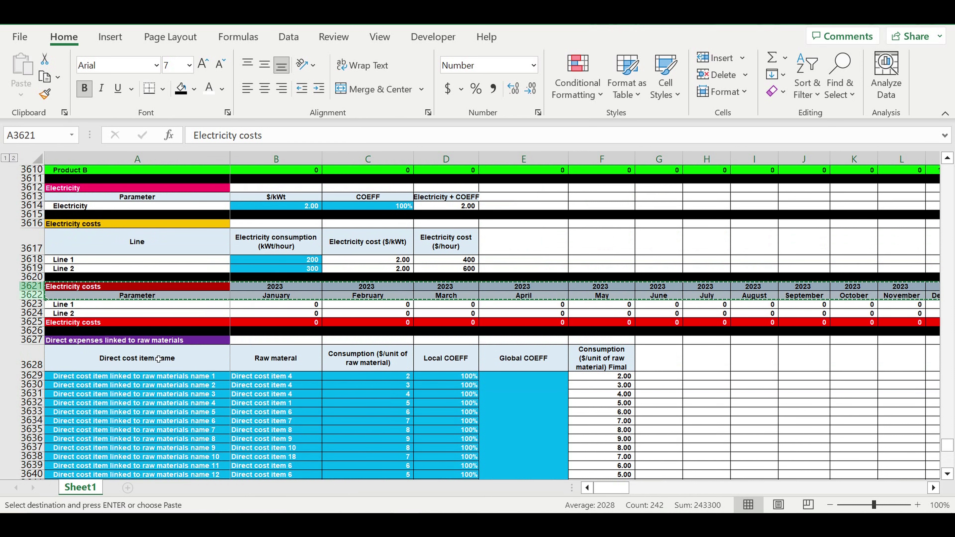
pyautogui.scroll(-4, 186, 368)
pyautogui.scroll(-10, 186, 368)
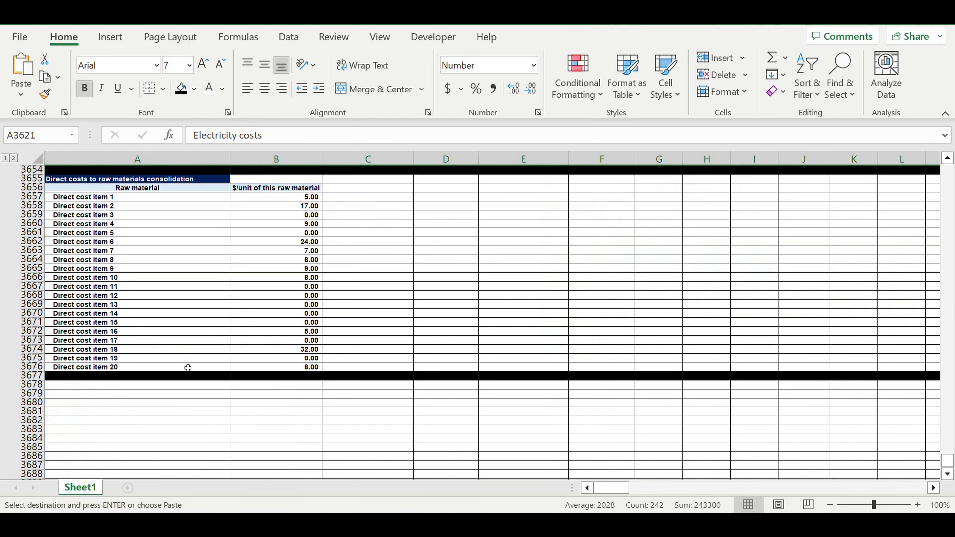
pyautogui.click(75, 385)
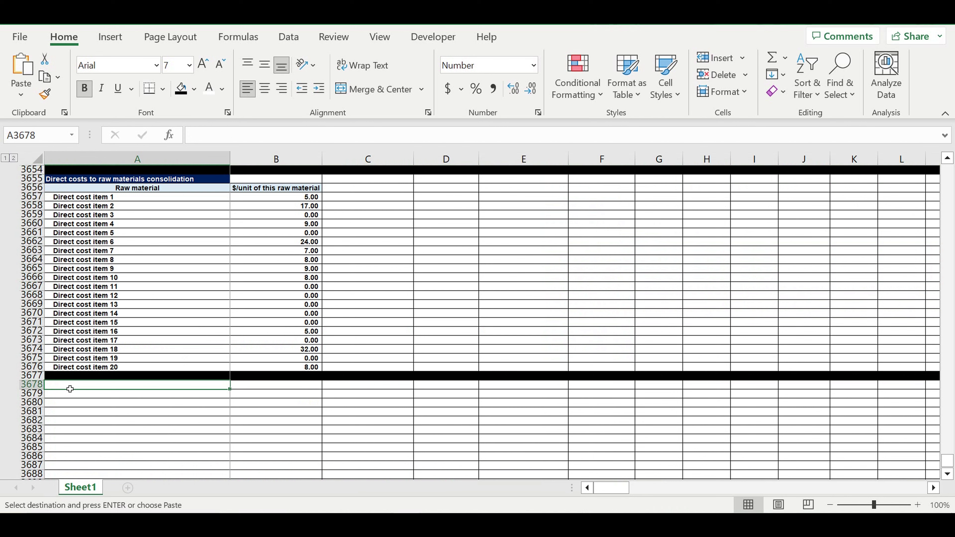
pyautogui.hotkey('ctrl', 'v')
pyautogui.press('Escape')
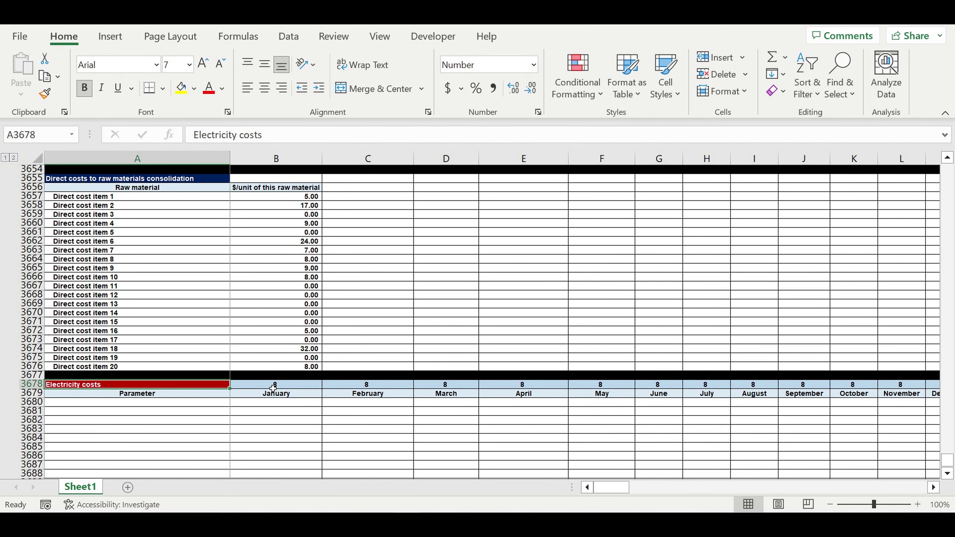
# - Link the year cell B3678 to the year header of the revenues by products table with =B3607
pyautogui.click(274, 385)
pyautogui.click(335, 388)
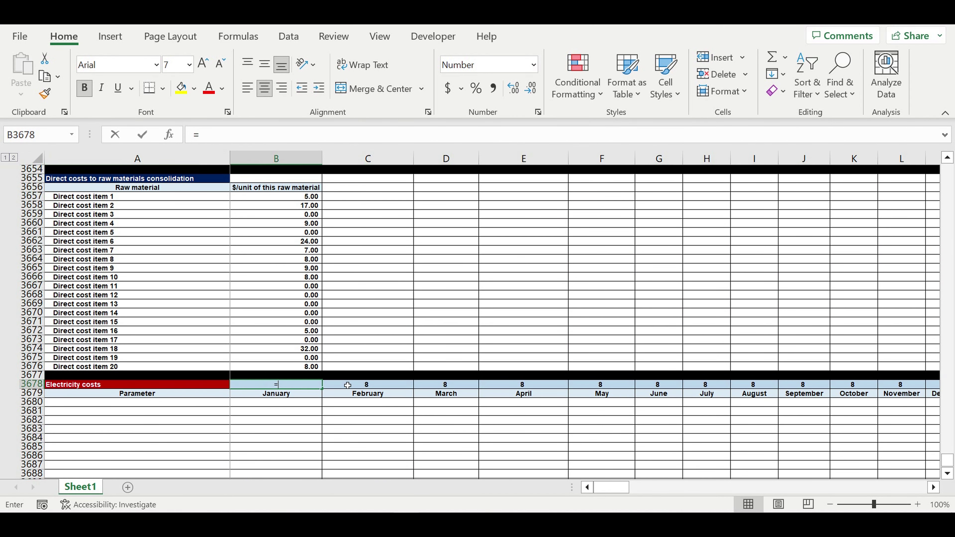
pyautogui.write('=')
pyautogui.scroll(6, 342, 388)
pyautogui.scroll(13, 339, 305)
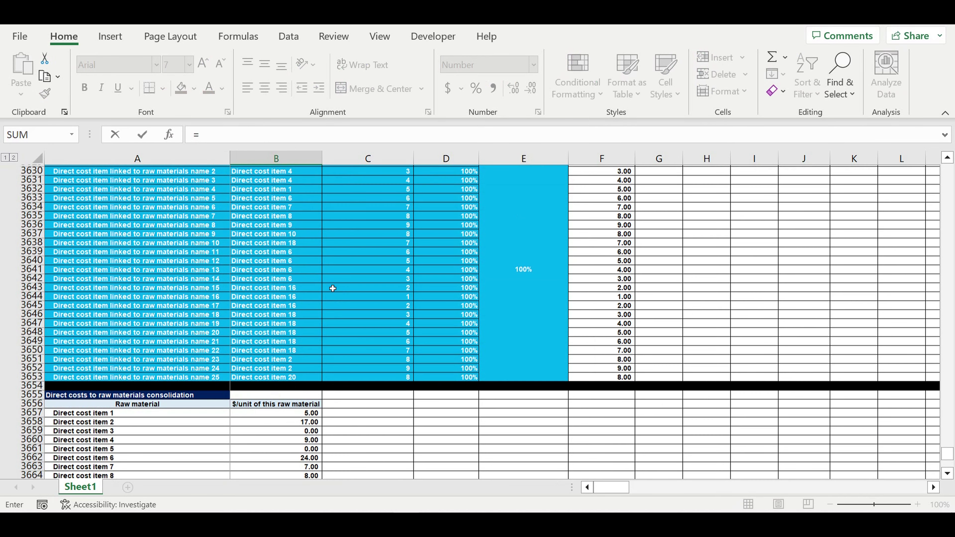
pyautogui.click(272, 263)
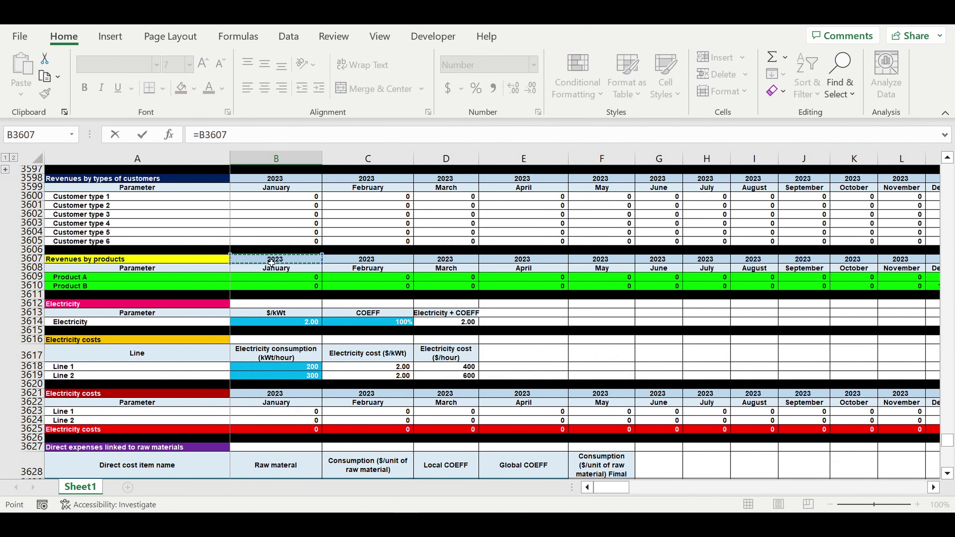
pyautogui.press('Return')
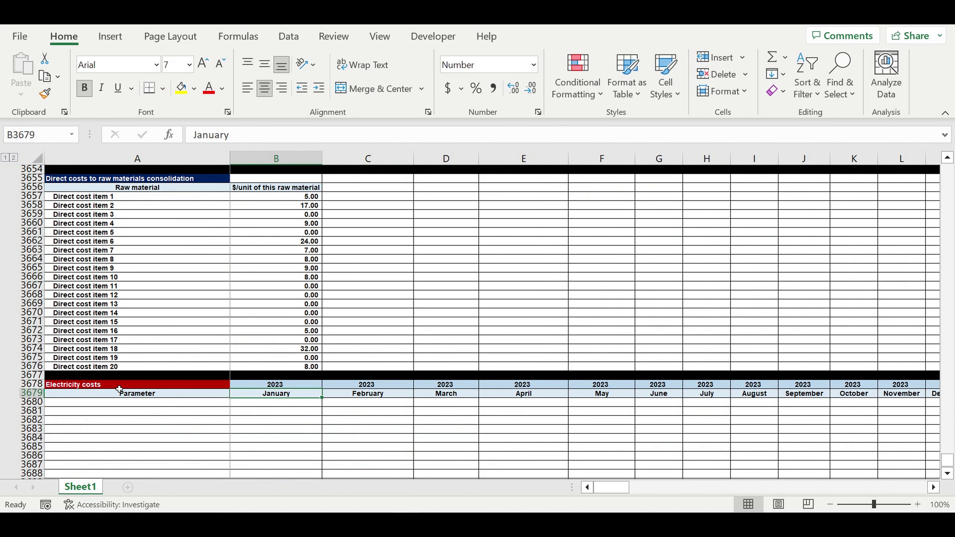
# - Replace the copied title in A3678 with "Direct costs lined to raw materials (units monthly)"
pyautogui.click(119, 387)
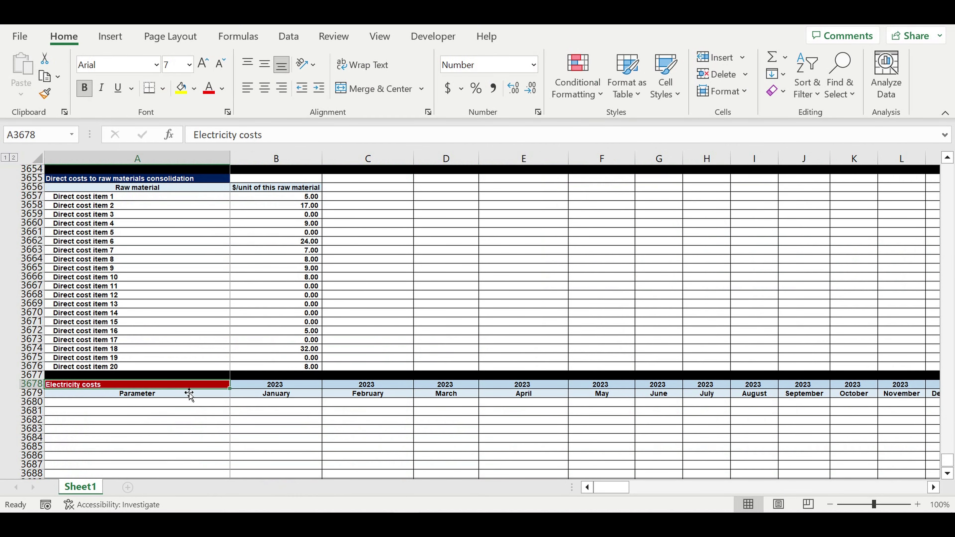
pyautogui.write('D')
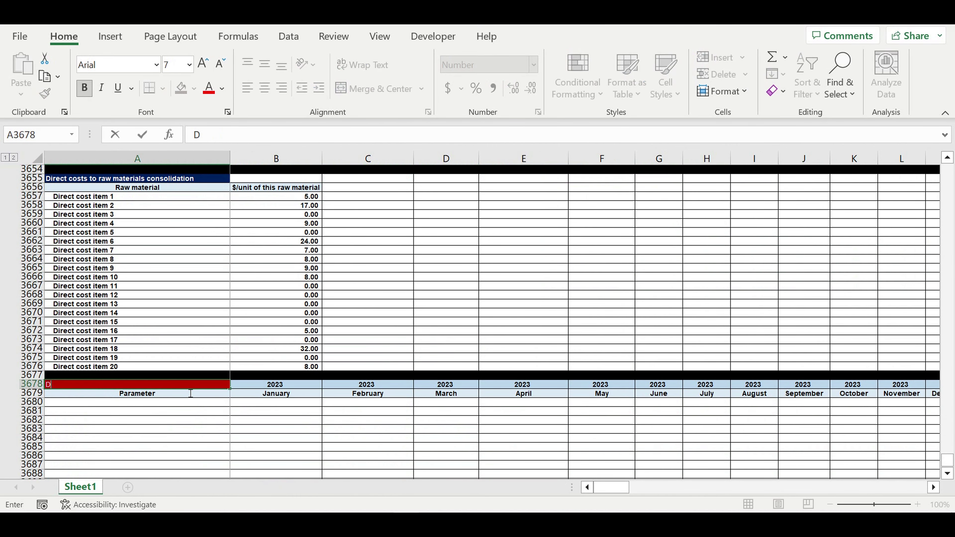
pyautogui.write('irect costs lined to raw mater')
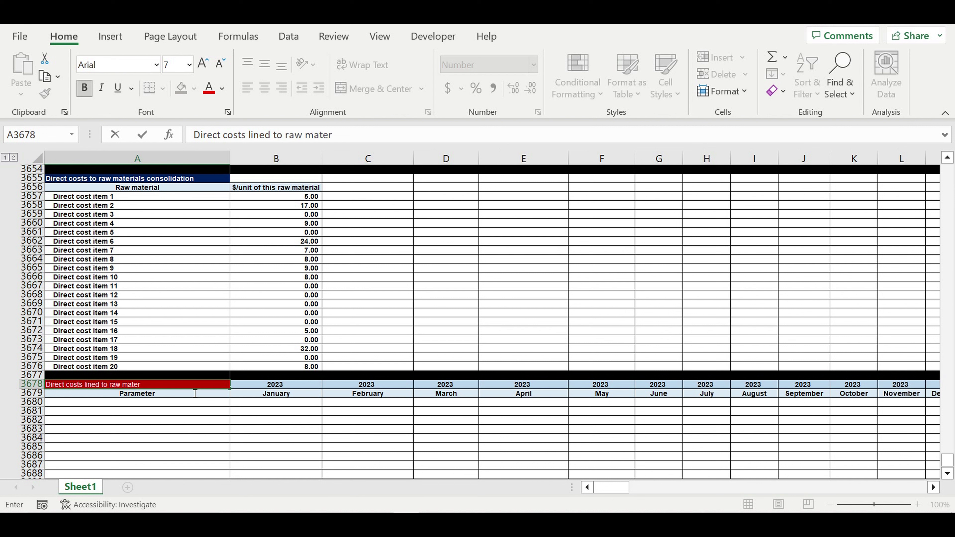
pyautogui.write('als (units mon')
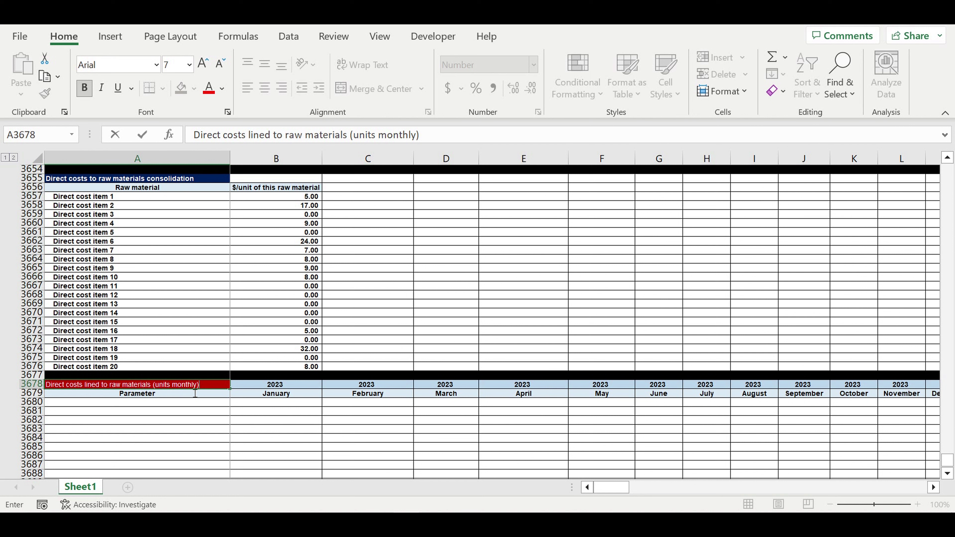
pyautogui.write('thly)')
pyautogui.press('Return')
# - Give the title cell A3678 the standard orange fill and the automatic black font color
pyautogui.click(187, 384)
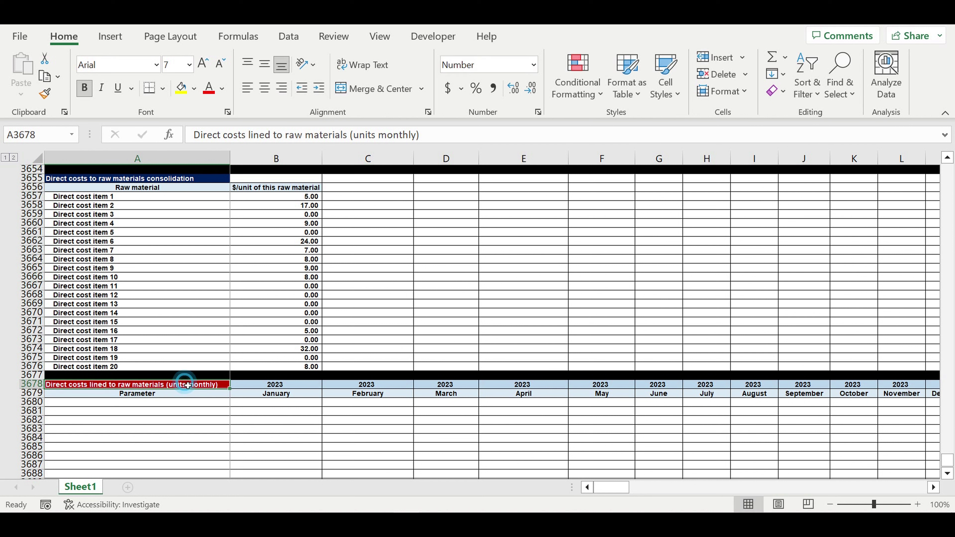
pyautogui.click(193, 88)
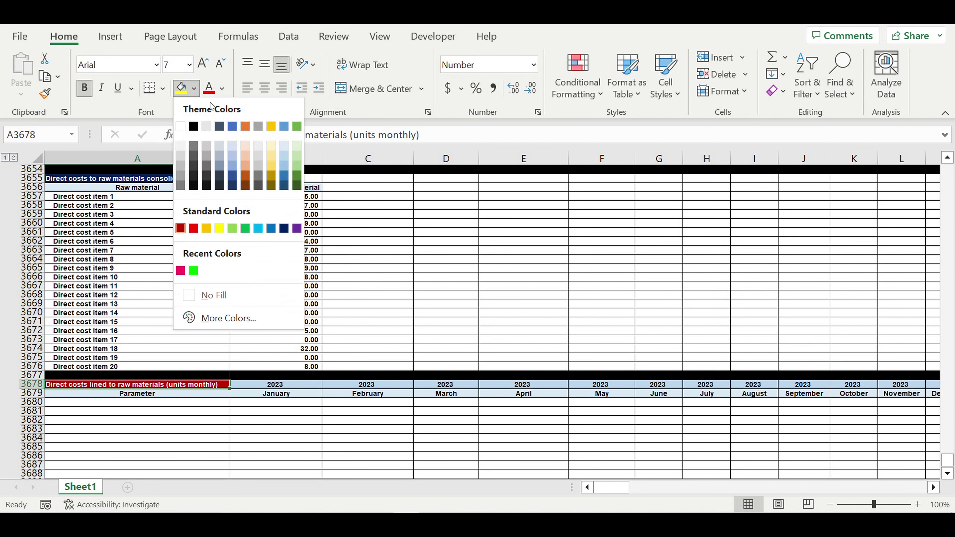
pyautogui.click(206, 228)
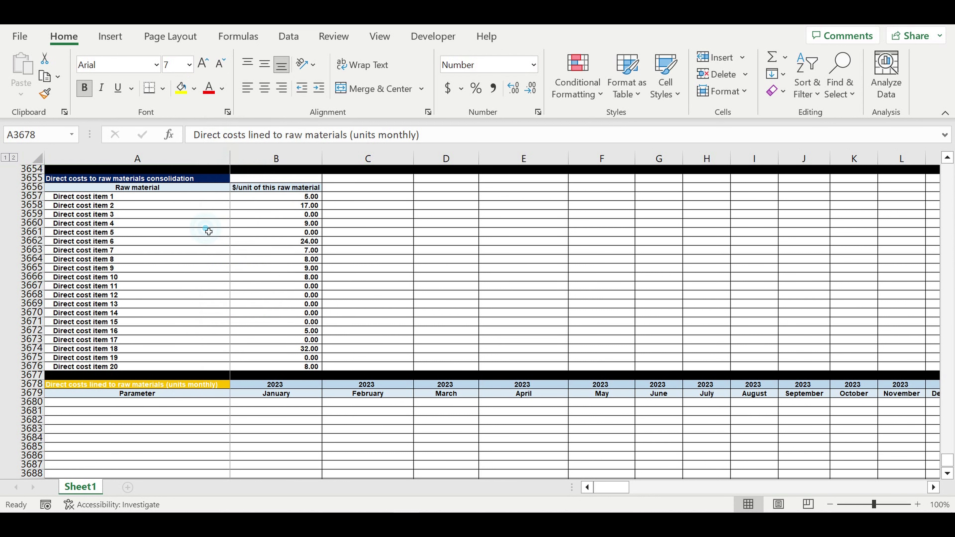
pyautogui.click(222, 88)
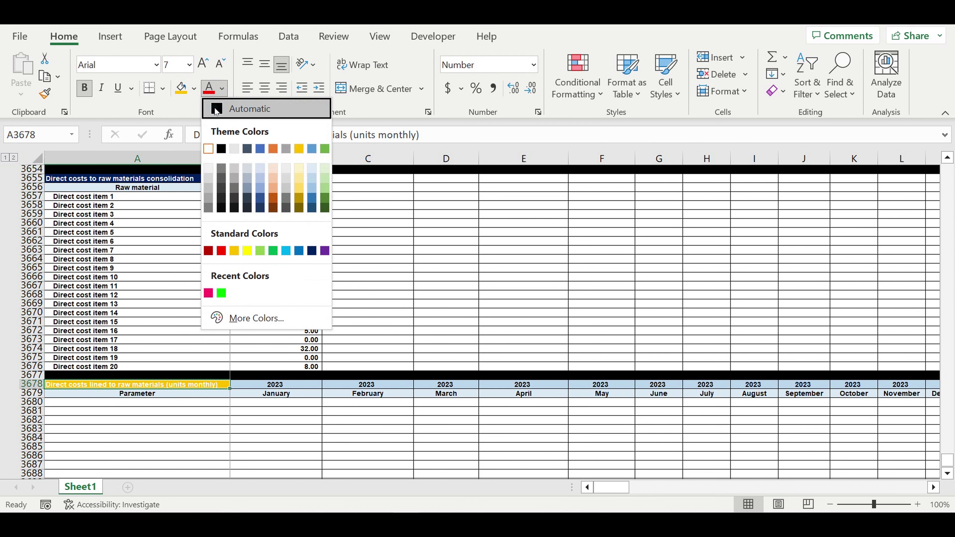
pyautogui.click(216, 110)
# - Link A3680 to the first raw material name with =A3657 and fill the formula down through A3699 for all 20 items
pyautogui.click(191, 420)
pyautogui.click(192, 405)
pyautogui.write('=')
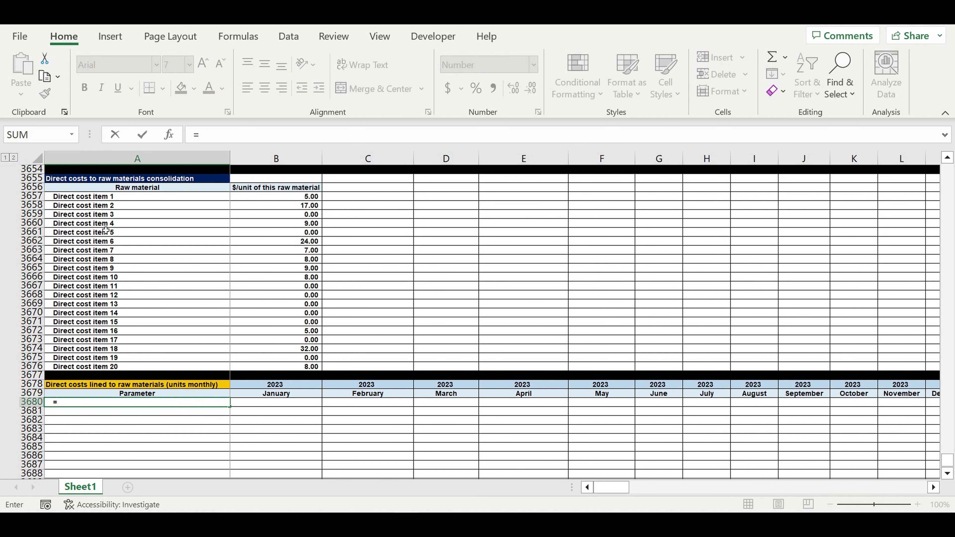
pyautogui.click(77, 198)
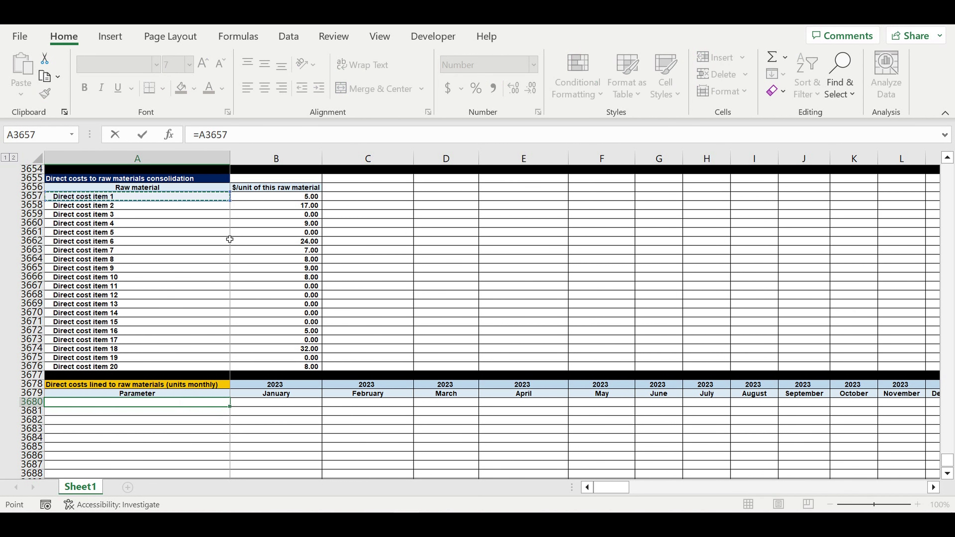
pyautogui.press('Return')
pyautogui.scroll(-3, 331, 321)
pyautogui.click(192, 321)
pyautogui.moveTo(231, 332); pyautogui.dragTo(226, 438)
pyautogui.scroll(-2, 221, 360)
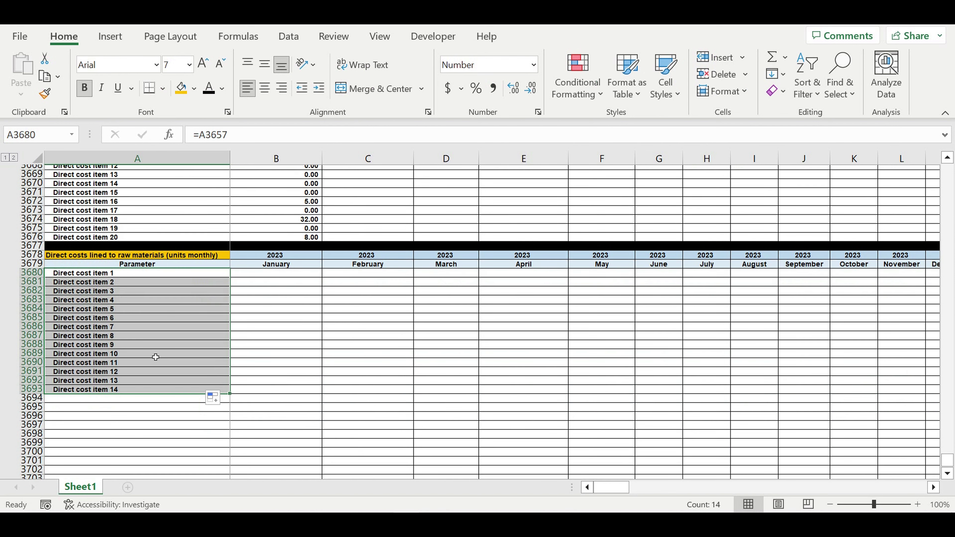
pyautogui.moveTo(230, 388); pyautogui.dragTo(259, 422)
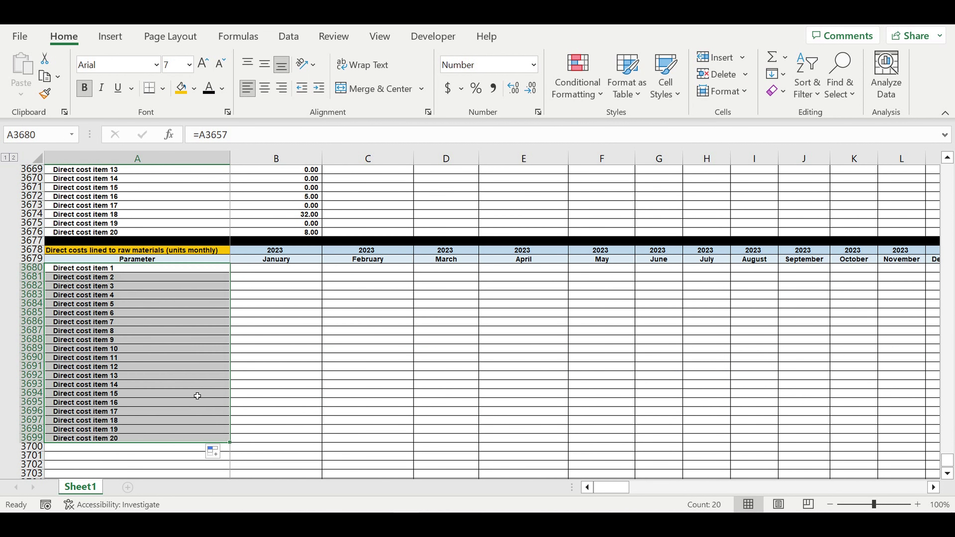
# - Fill the whole row 3700 black as a separator below the raw material list
pyautogui.scroll(-3, 196, 397)
pyautogui.scroll(3, 269, 350)
pyautogui.scroll(-2, 269, 350)
pyautogui.click(31, 393)
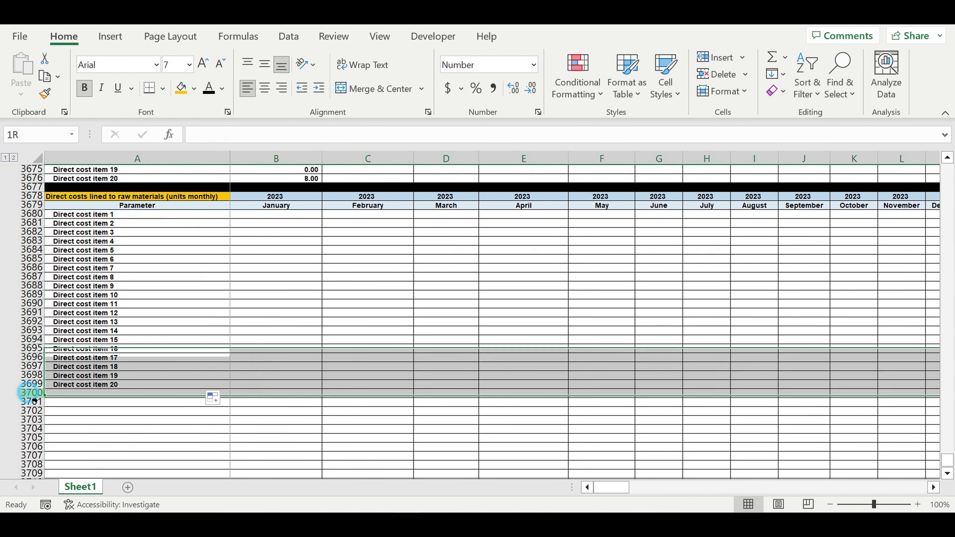
pyautogui.click(194, 88)
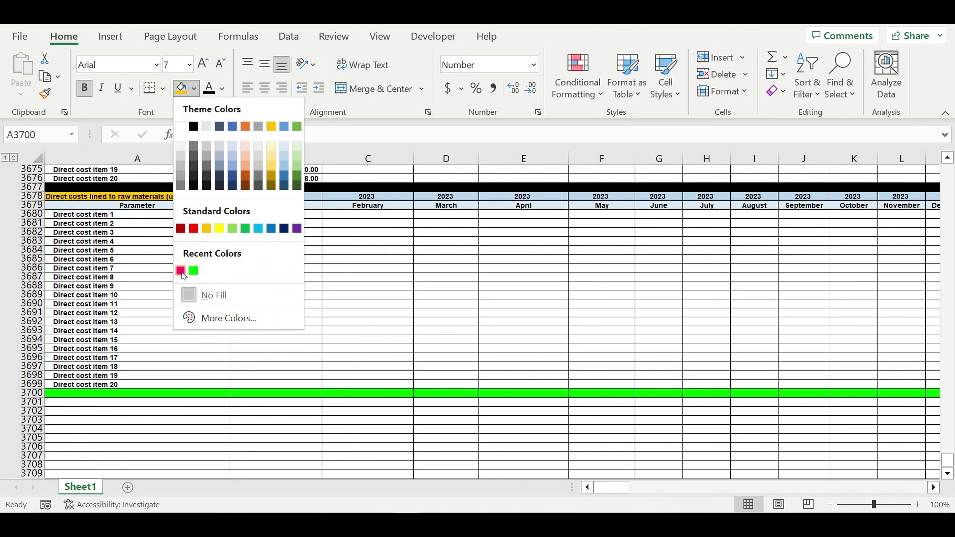
pyautogui.click(193, 127)
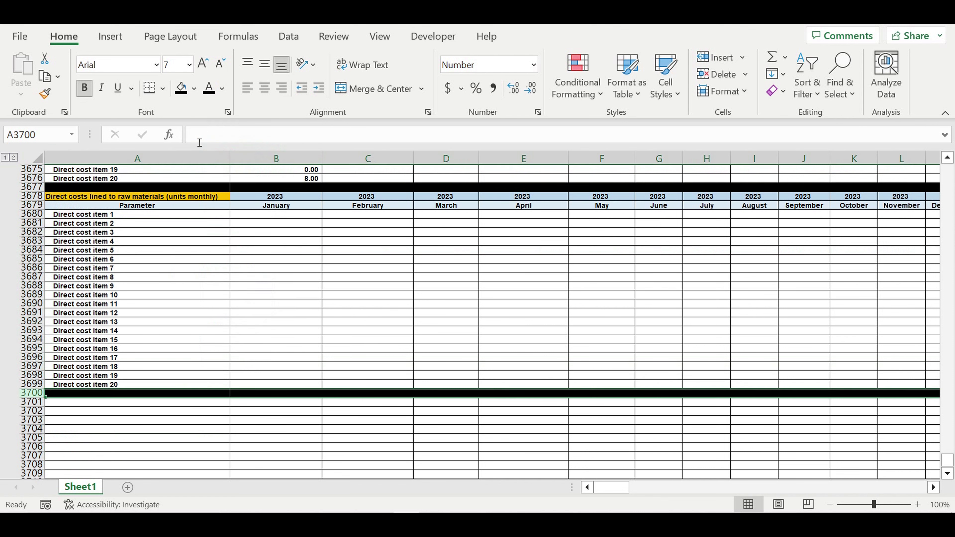
pyautogui.click(320, 322)
# - Retitle the monthly table in A3678 as "Raw materials needed monthly (natural units)"
pyautogui.scroll(8, 329, 324)
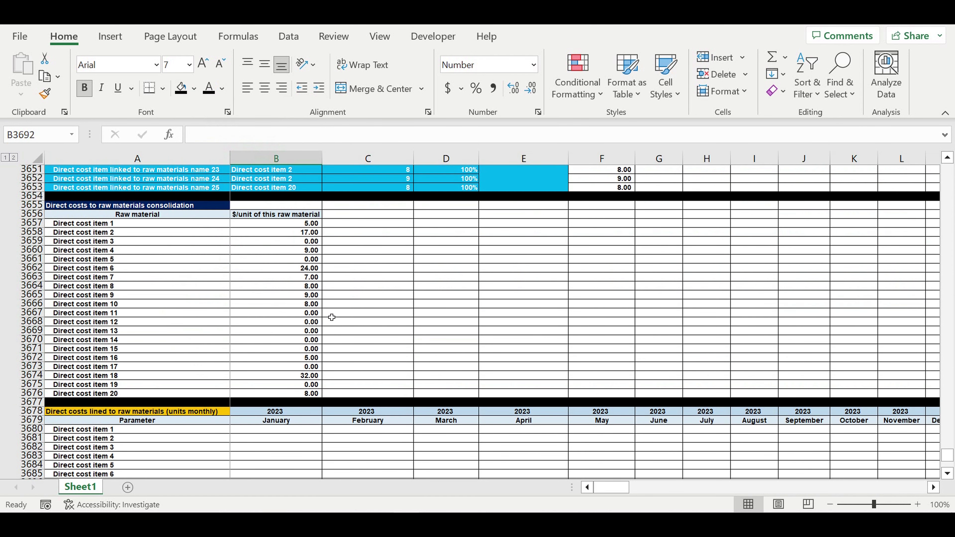
pyautogui.click(130, 411)
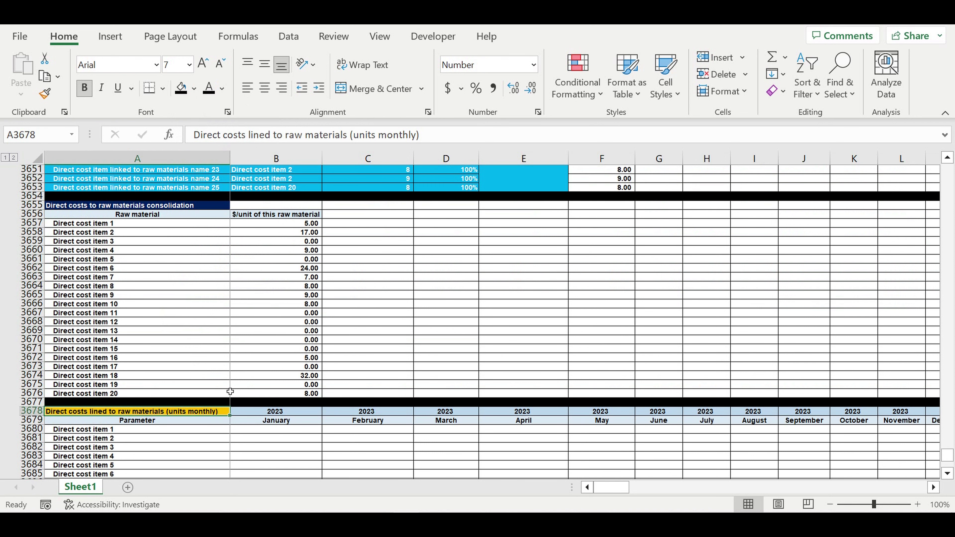
pyautogui.scroll(-3, 246, 380)
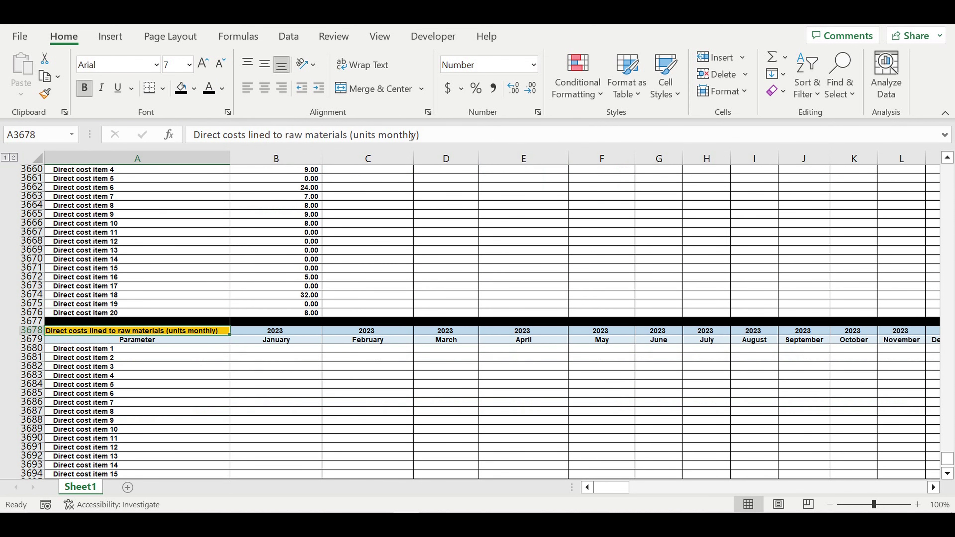
pyautogui.tripleClick(448, 140)
pyautogui.write('R')
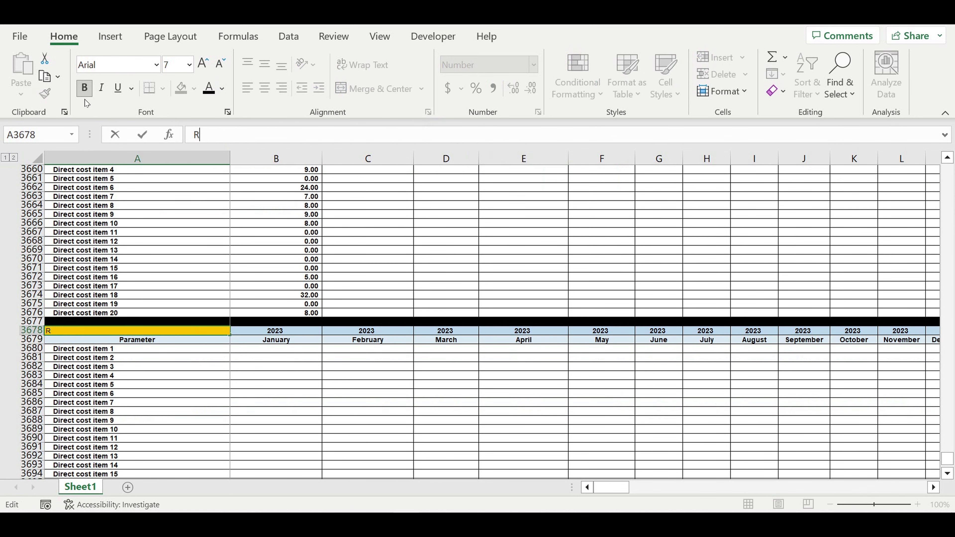
pyautogui.write('aw mater')
pyautogui.write('ials needed monthly (n')
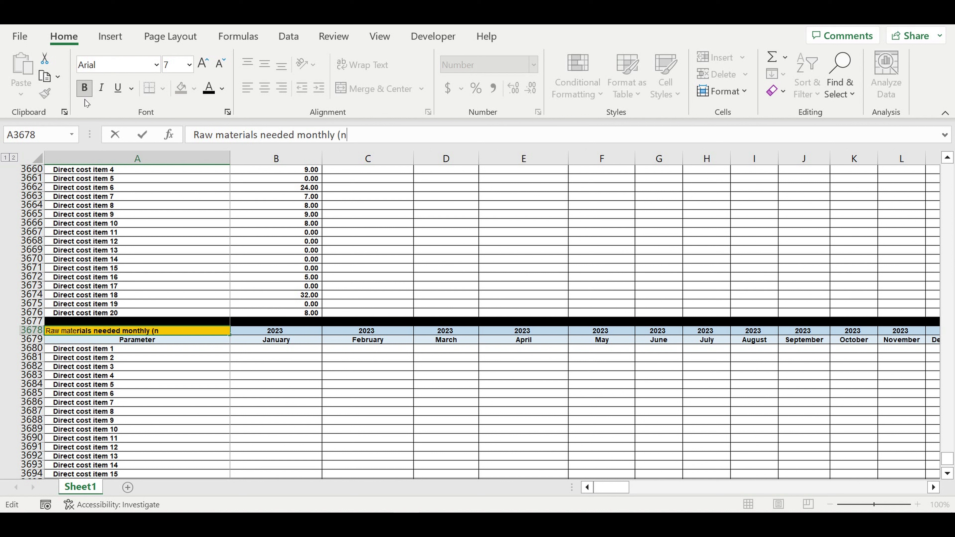
pyautogui.write('atural units')
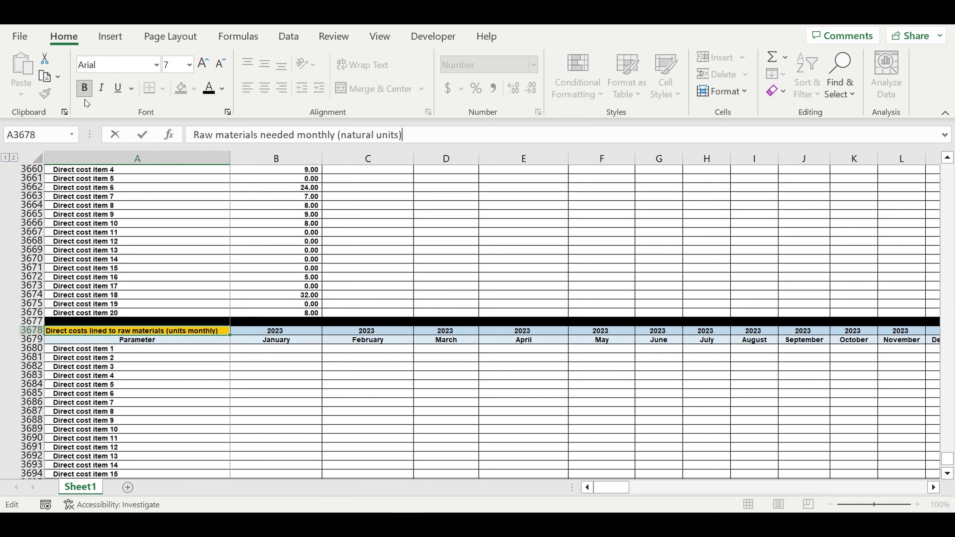
pyautogui.press('Return')
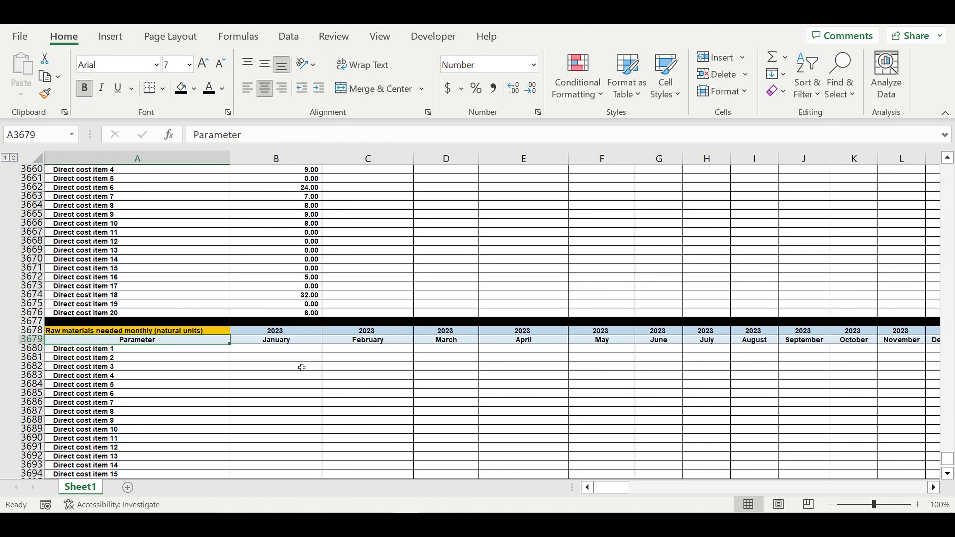
# - Start the formula in B3680 as =B266/, referencing January's Direct cost item 1 in the green Raw materials (step 2) table
pyautogui.click(263, 353)
pyautogui.write('=')
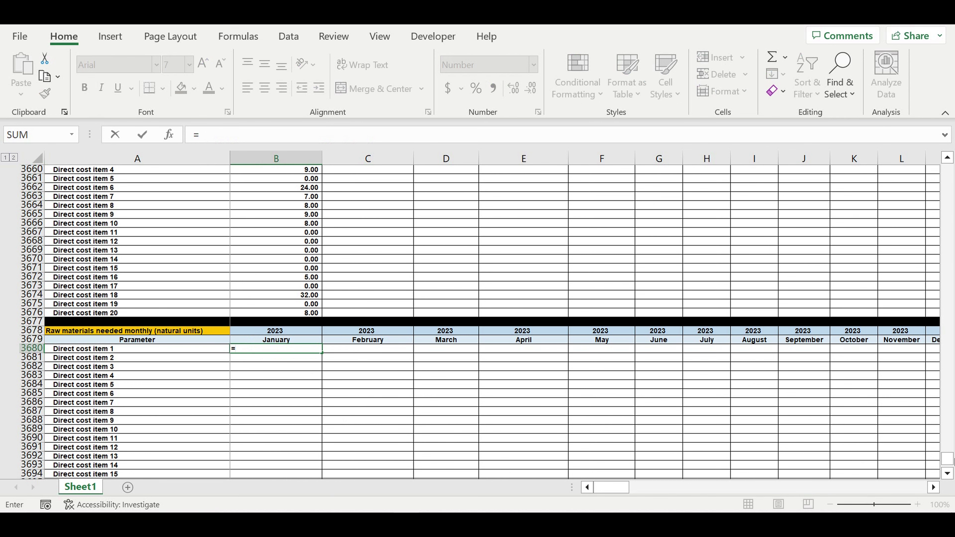
pyautogui.moveTo(946, 459); pyautogui.dragTo(946, 170)
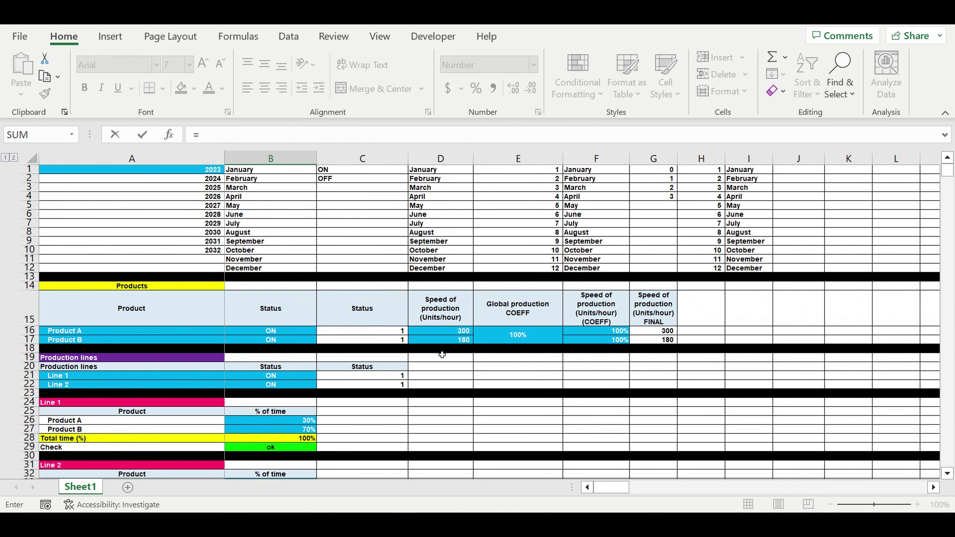
pyautogui.scroll(-19, 423, 362)
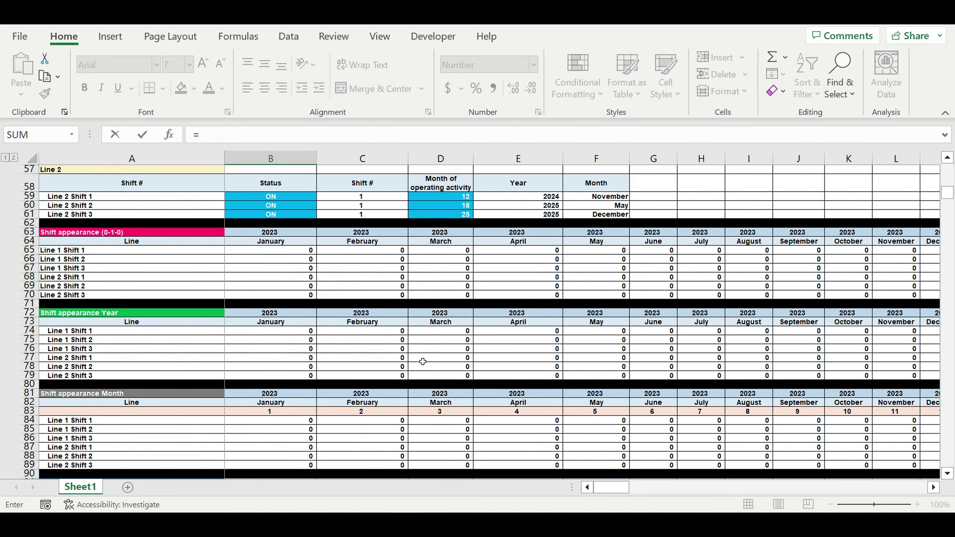
pyautogui.scroll(-20, 423, 362)
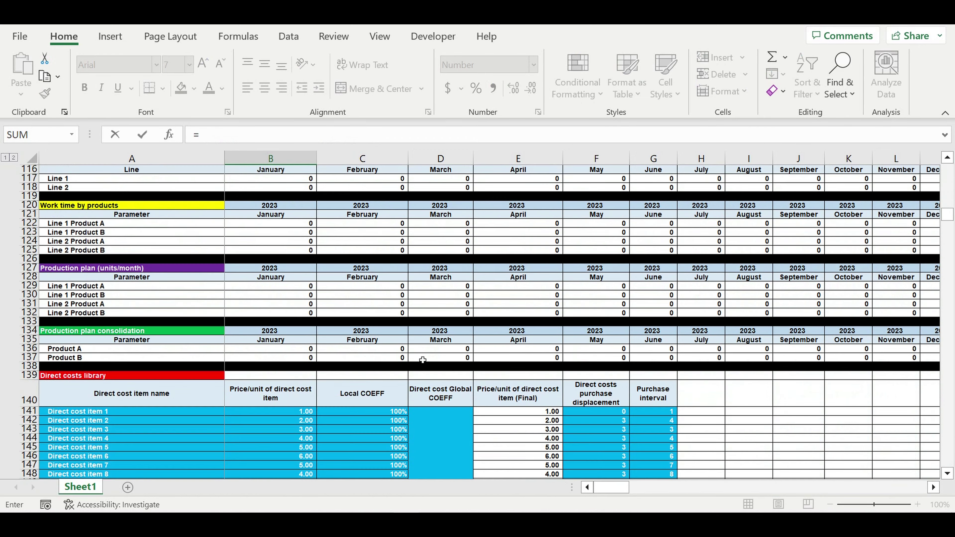
pyautogui.scroll(-17, 424, 360)
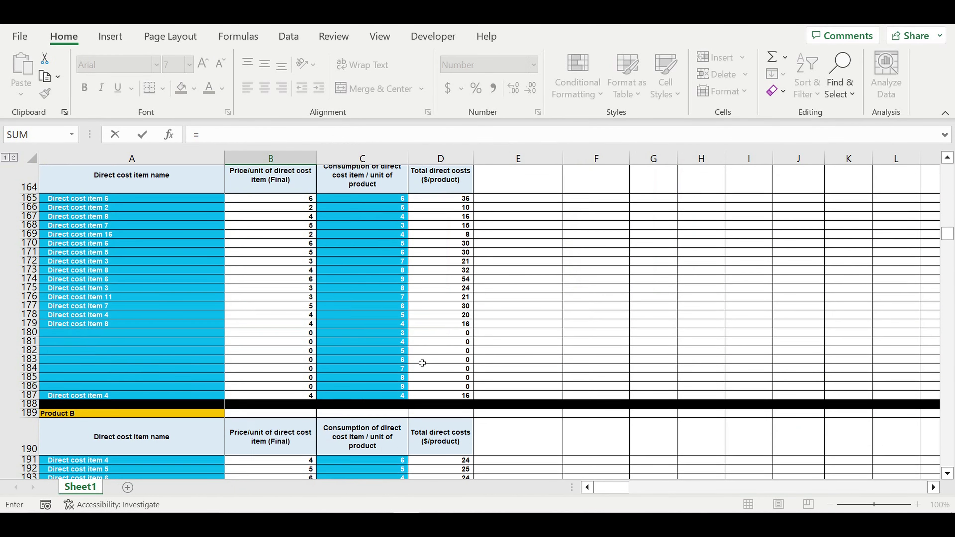
pyautogui.scroll(-17, 424, 362)
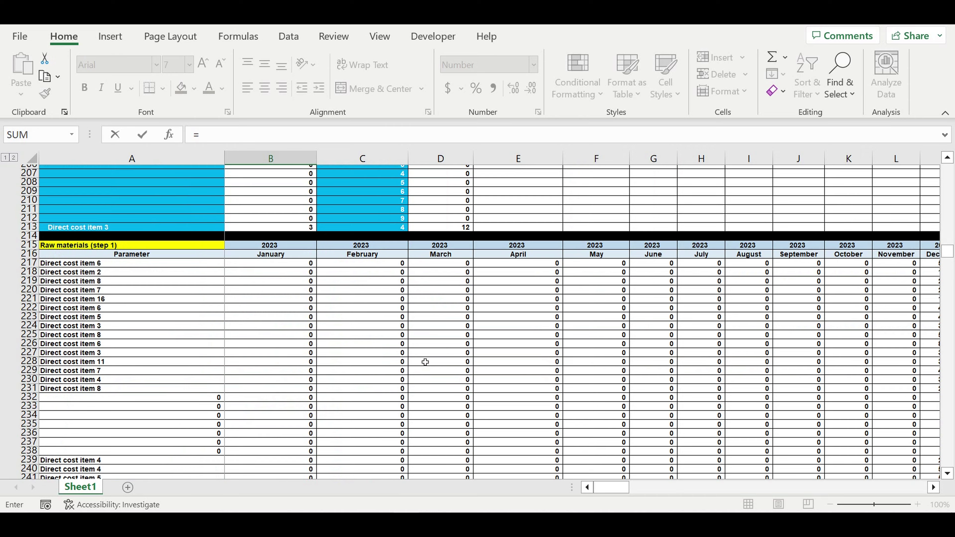
pyautogui.scroll(-12, 424, 362)
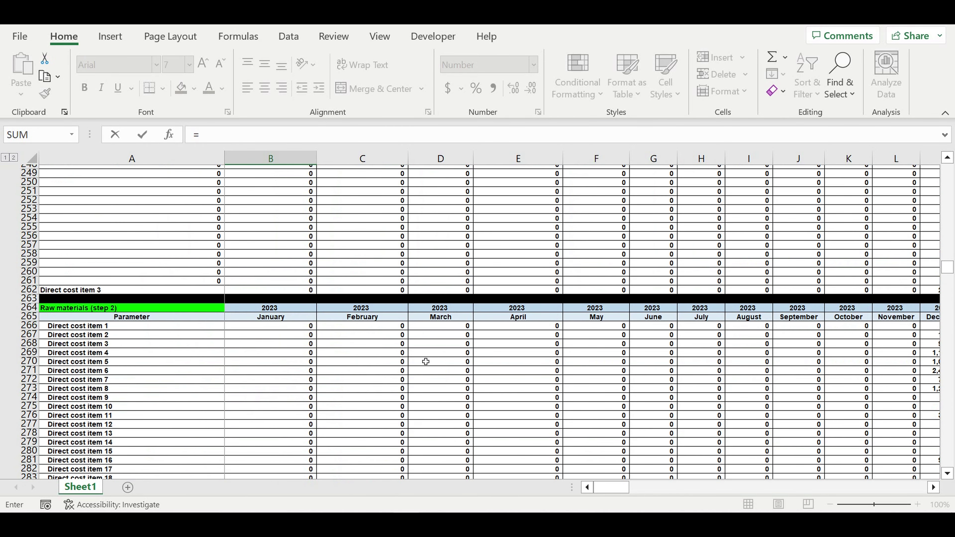
pyautogui.scroll(20, 421, 318)
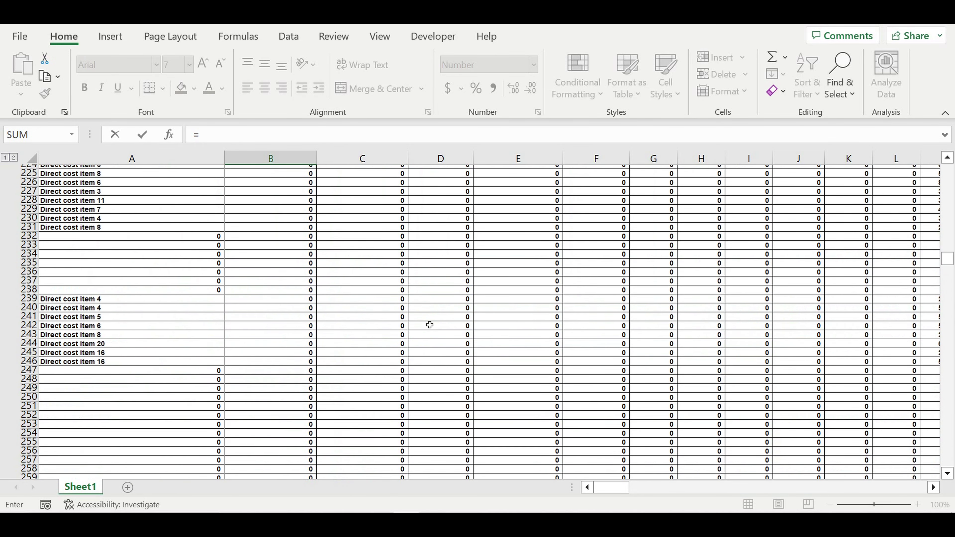
pyautogui.scroll(12, 434, 321)
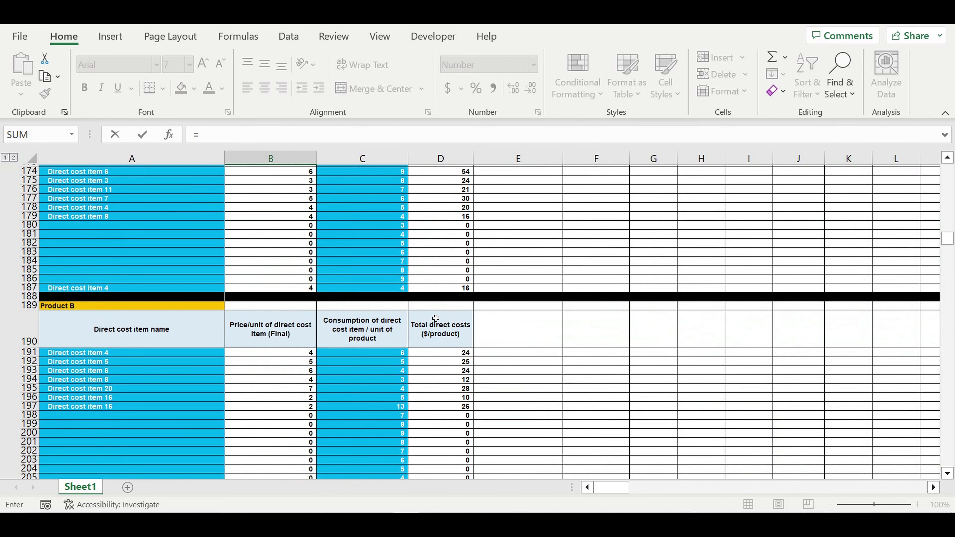
pyautogui.scroll(-20, 433, 318)
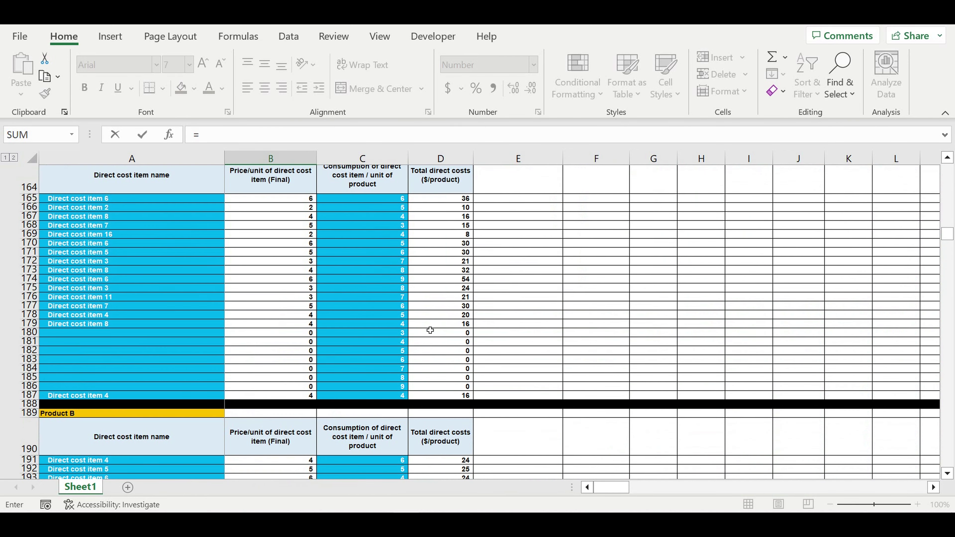
pyautogui.scroll(-3, 430, 326)
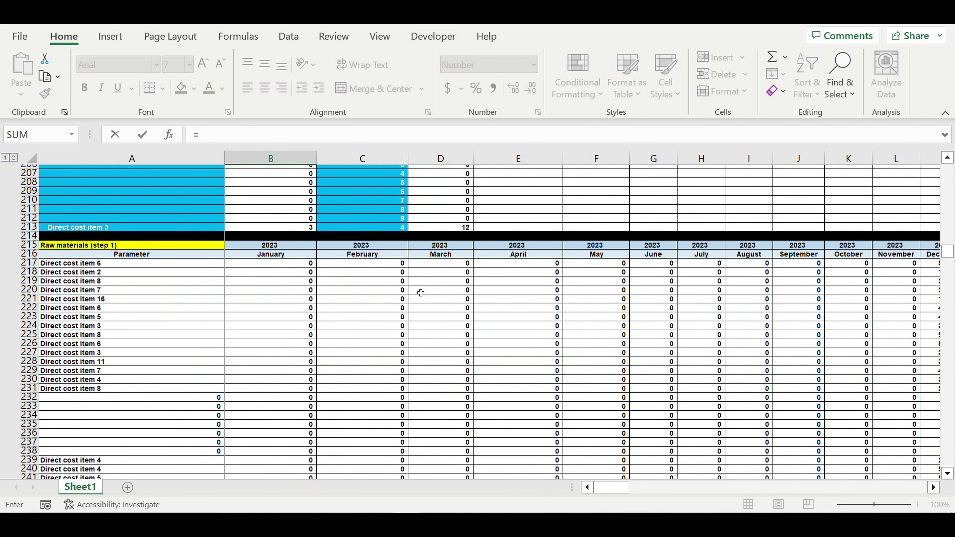
pyautogui.scroll(-13, 358, 317)
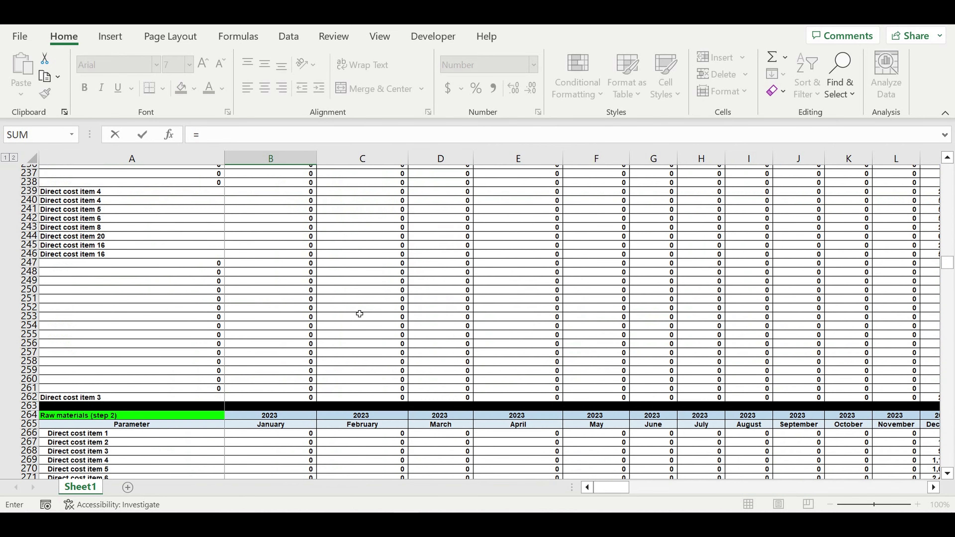
pyautogui.scroll(-1, 325, 314)
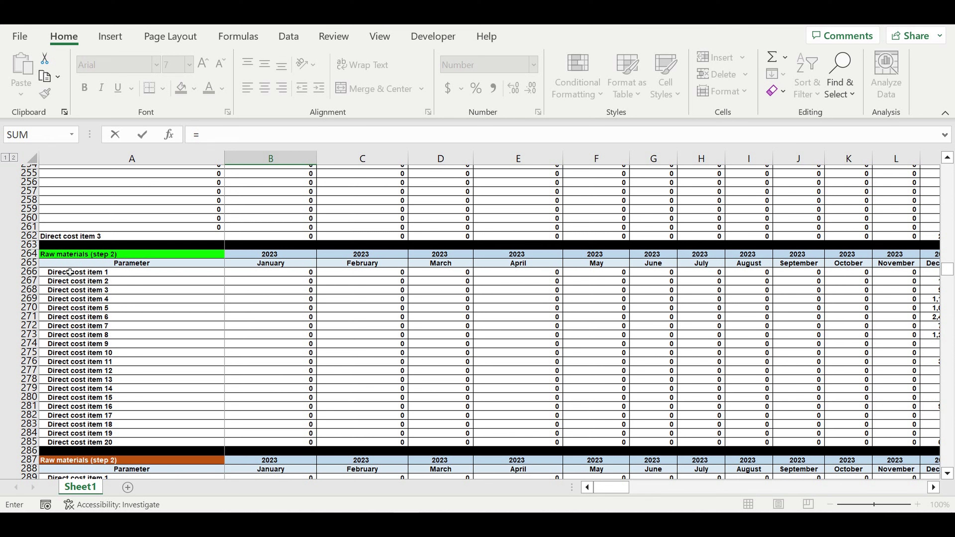
pyautogui.hscroll(6, 933, 487)
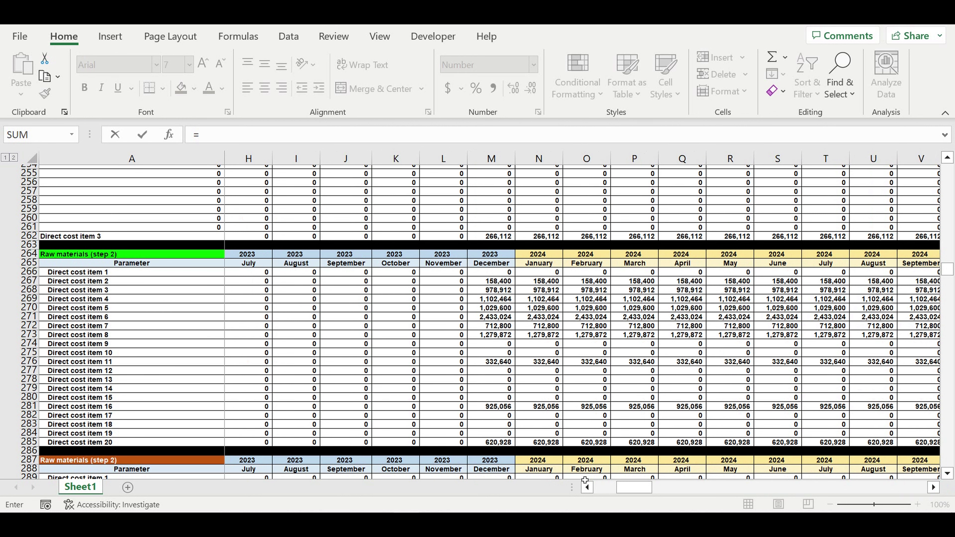
pyautogui.moveTo(634, 488); pyautogui.dragTo(611, 487)
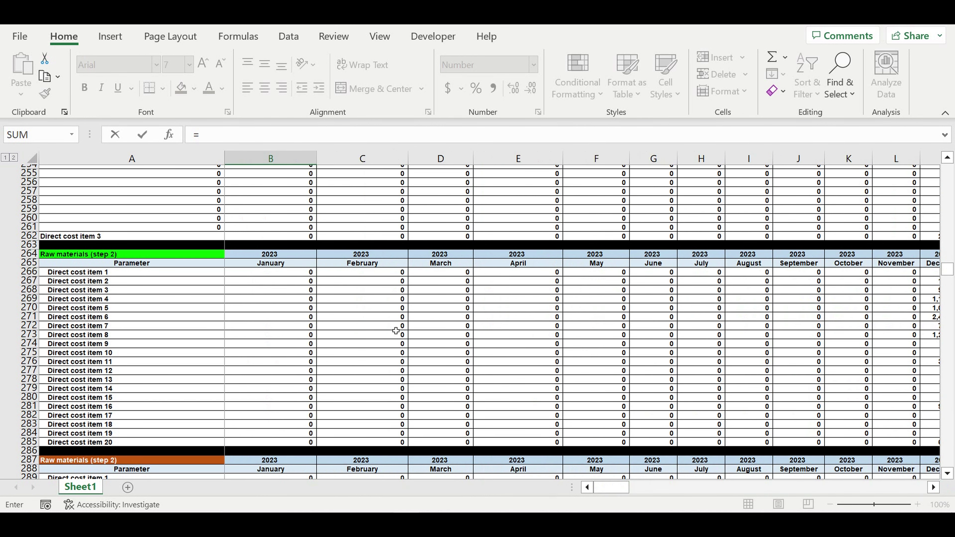
pyautogui.click(264, 273)
pyautogui.write('/')
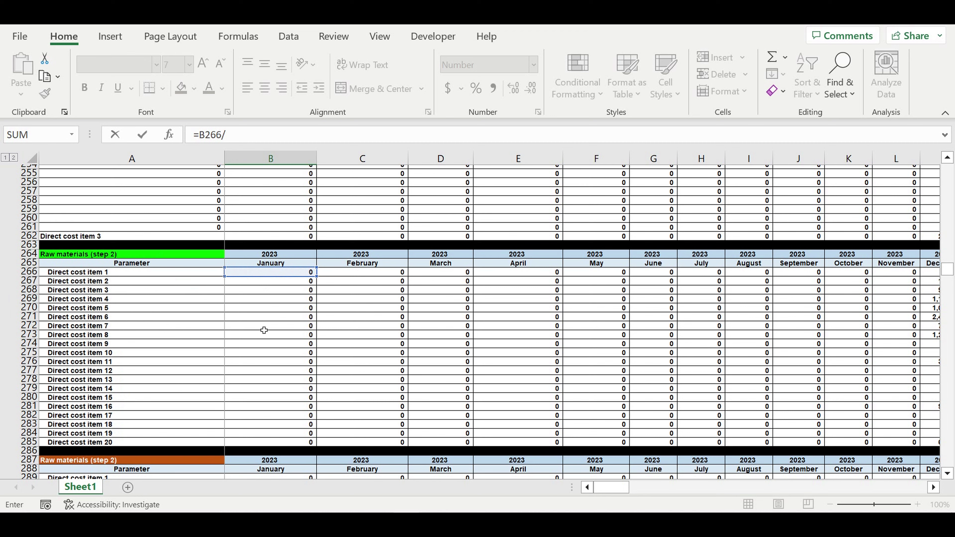
# - Complete the division with the Direct cost item 1 price in the Direct costs library, fixing its column as $B141
pyautogui.scroll(4, 307, 288)
pyautogui.scroll(17, 307, 288)
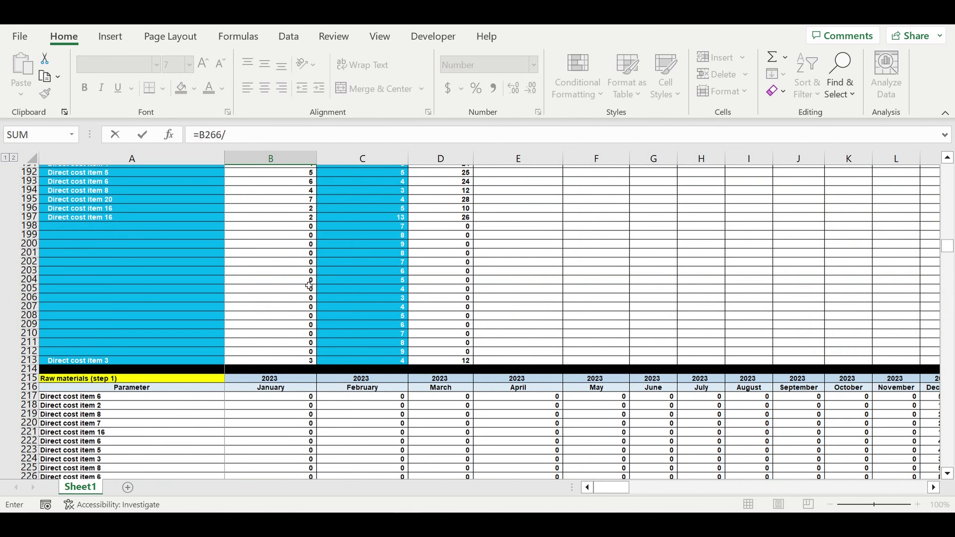
pyautogui.scroll(16, 308, 286)
pyautogui.scroll(3, 308, 288)
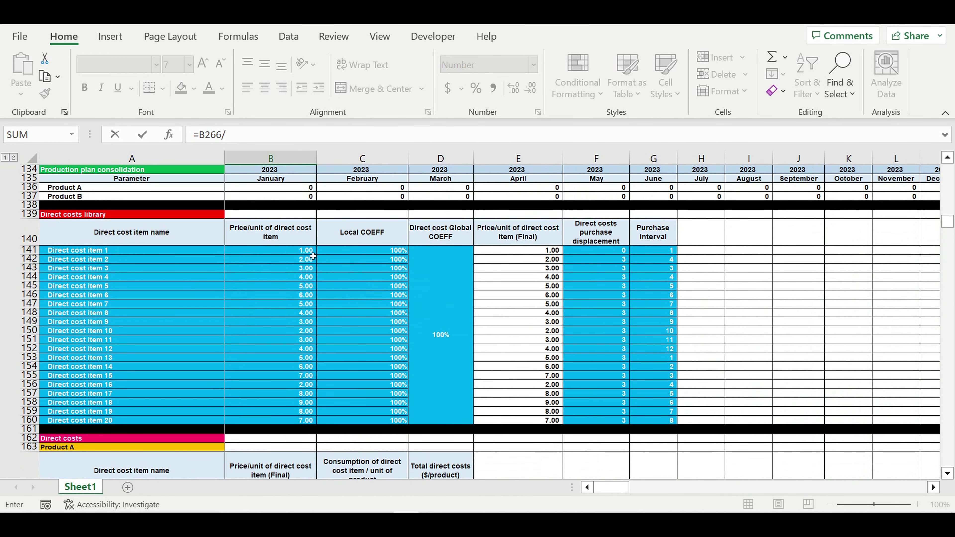
pyautogui.click(279, 252)
pyautogui.click(233, 141)
pyautogui.write('$B141')
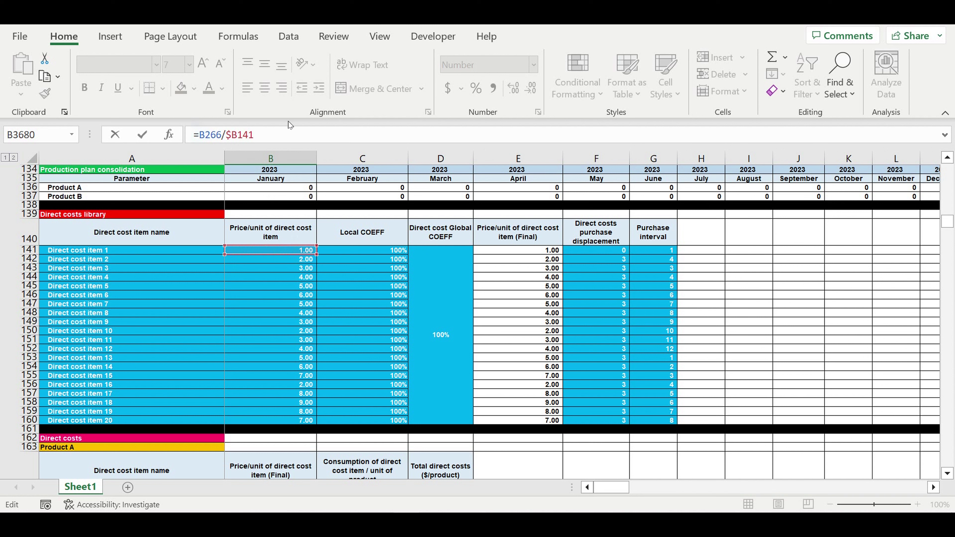
# - Wrap the B3680 division in IFERROR with 0 as the error value, giving =IFERROR(B266/$B141,0)
pyautogui.write('if')
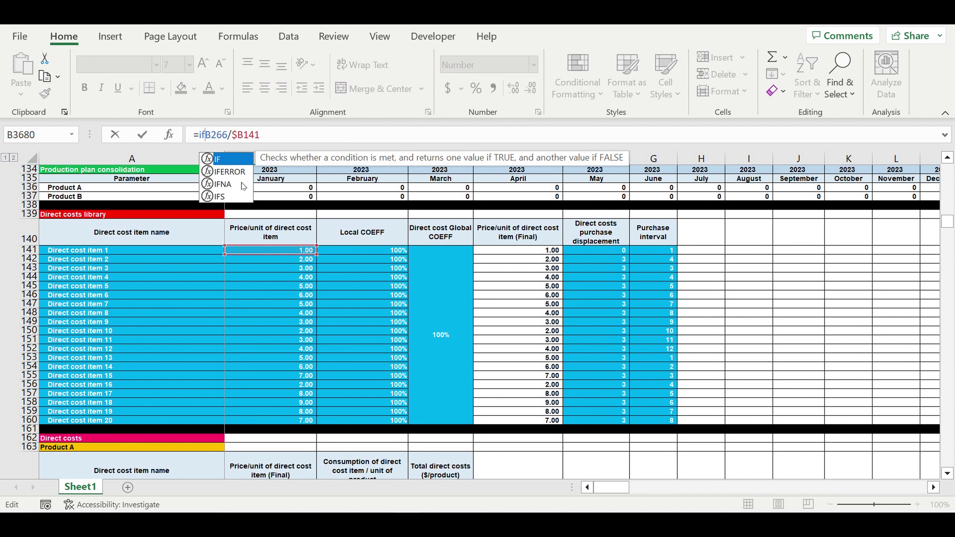
pyautogui.doubleClick(228, 171)
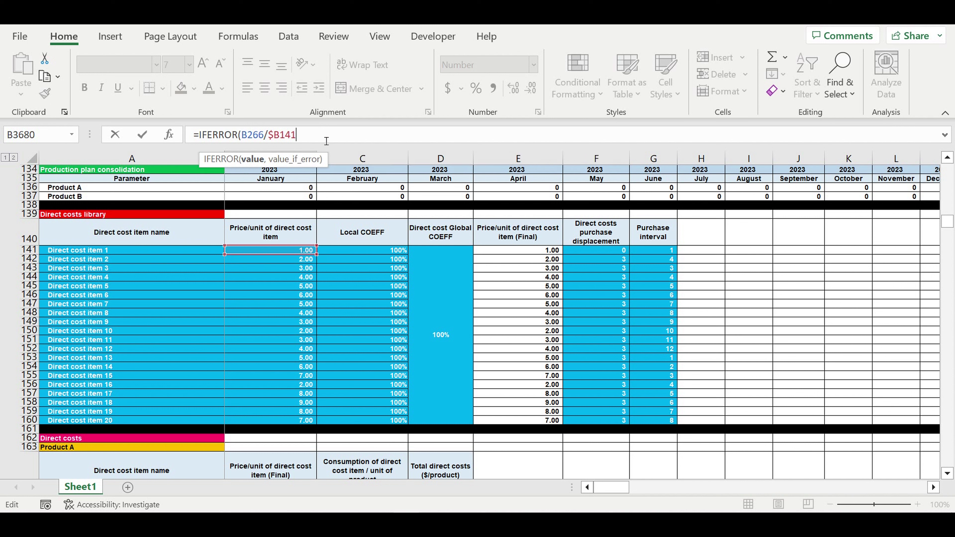
pyautogui.write(',')
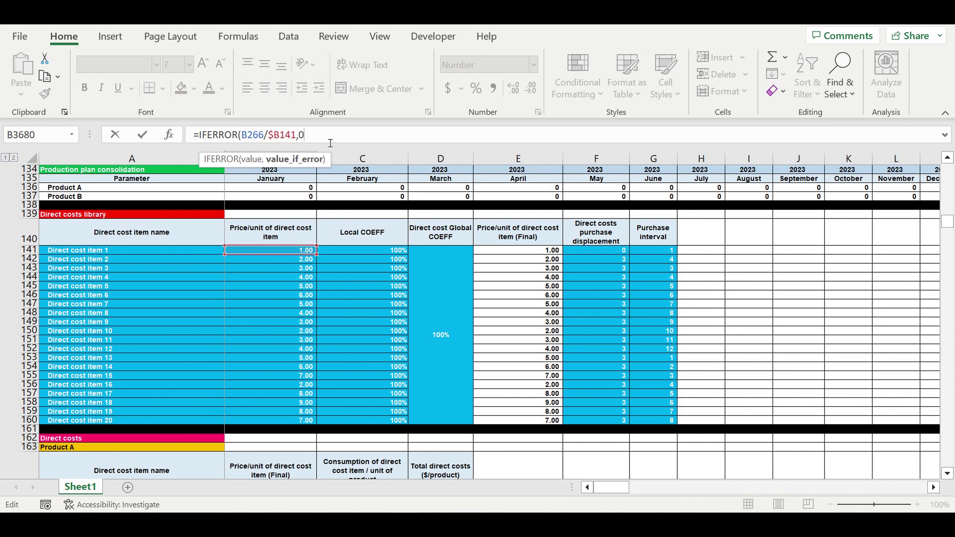
pyautogui.write('0)')
pyautogui.press('Return')
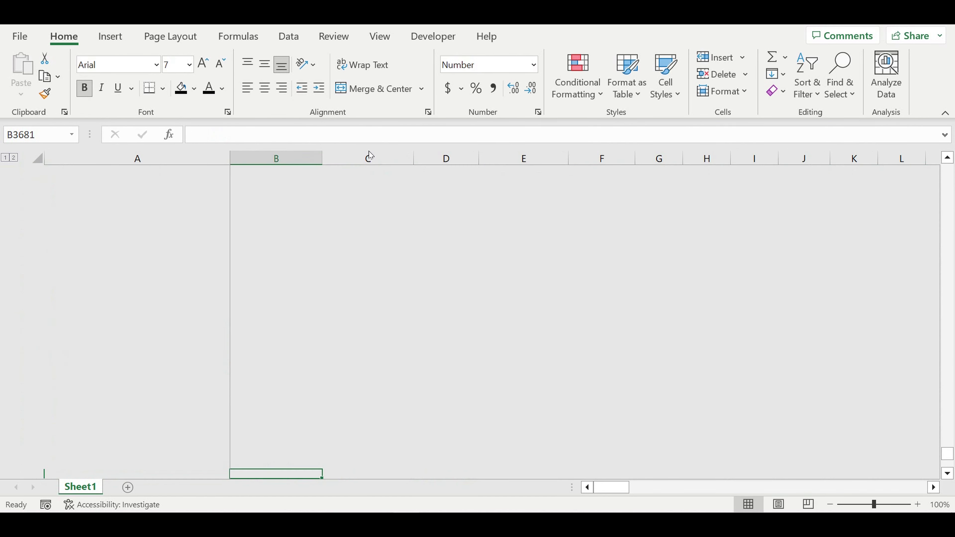
# - Change the divisor in B3680 to the final unit price in the Direct costs library, making the formula =IFERROR(B266/$E141,0)
pyautogui.scroll(-5, 443, 346)
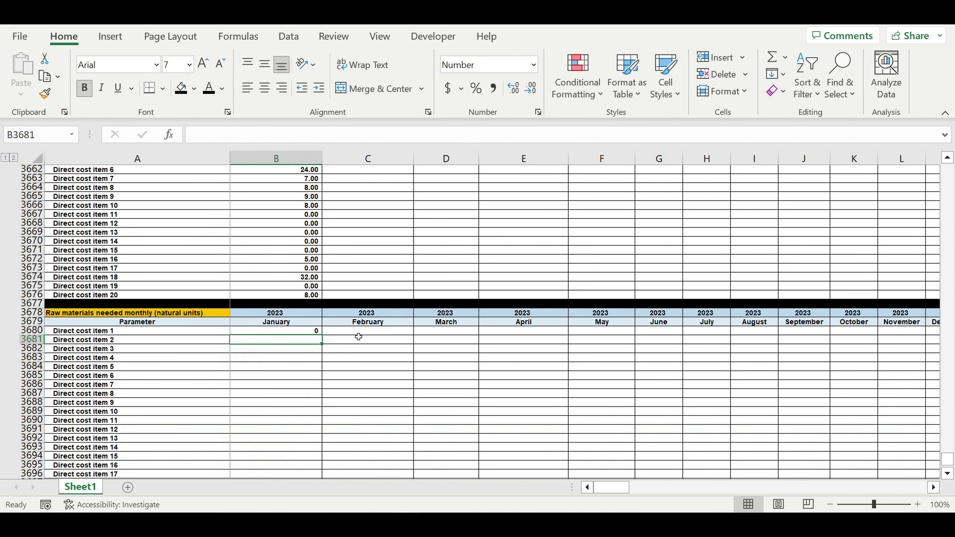
pyautogui.click(306, 331)
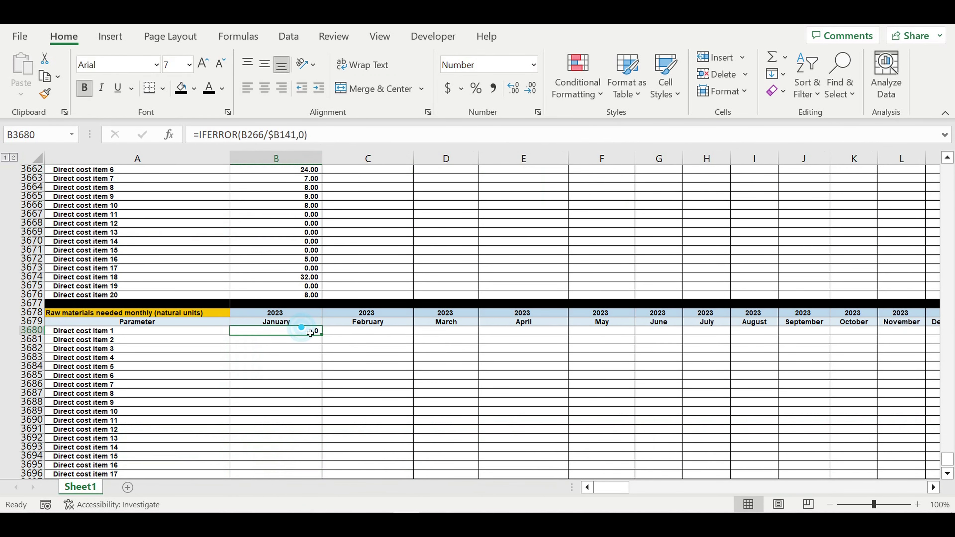
pyautogui.click(345, 143)
pyautogui.moveTo(947, 459); pyautogui.dragTo(947, 170)
pyautogui.scroll(-20, 550, 358)
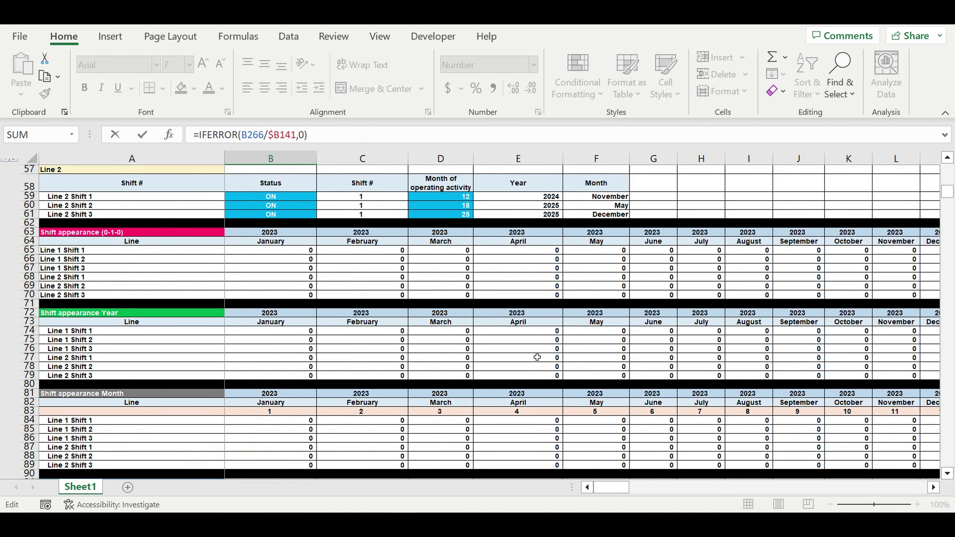
pyautogui.scroll(-6, 536, 351)
pyautogui.scroll(8, 518, 335)
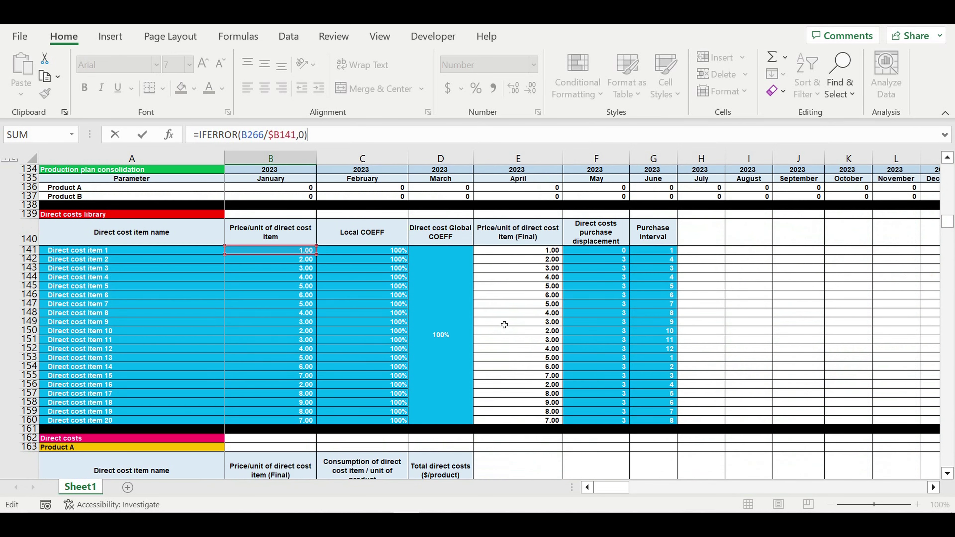
pyautogui.moveTo(260, 293); pyautogui.dragTo(507, 305)
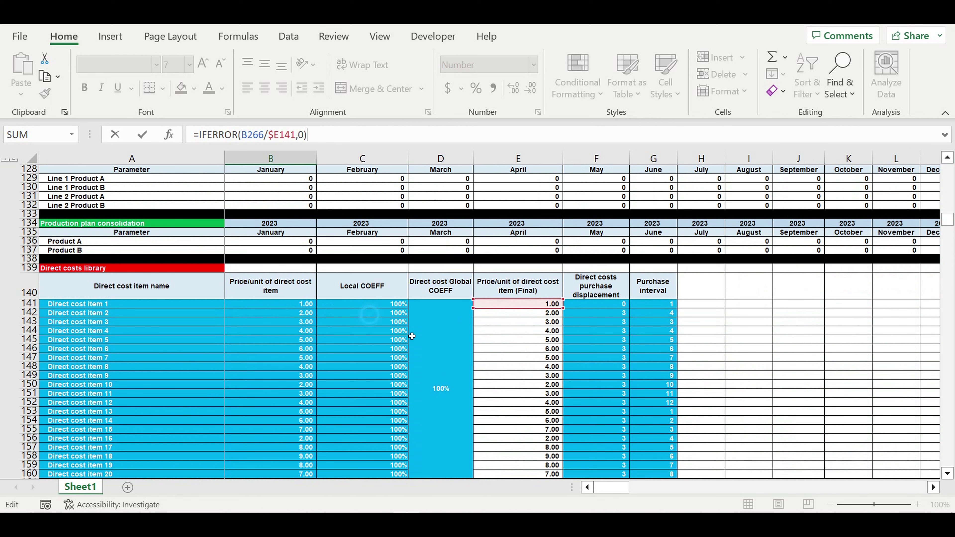
pyautogui.moveTo(400, 313); pyautogui.dragTo(404, 322)
pyautogui.hotkey('ctrl', 'z')
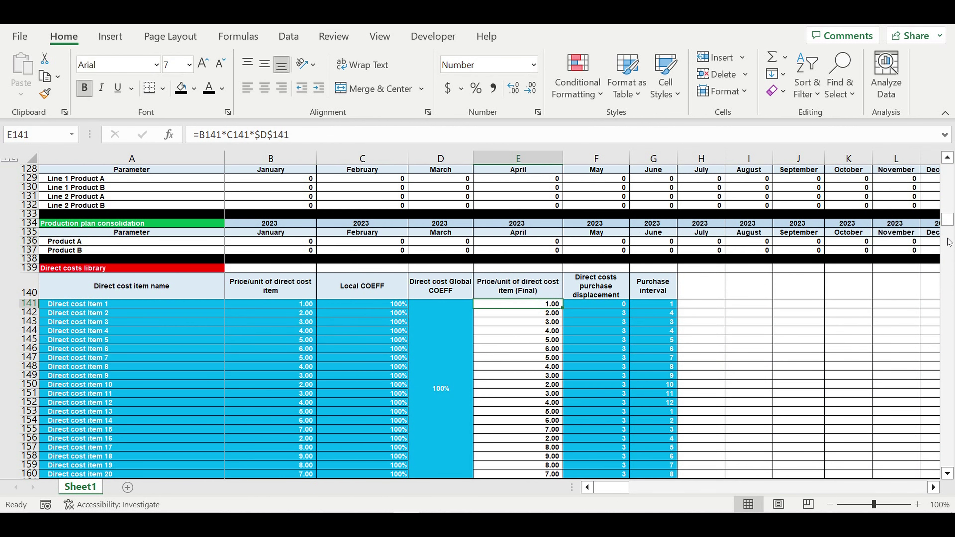
# - Check the B3680 formula and trace its divisor reference to the final price column of the Direct costs library
pyautogui.moveTo(951, 225); pyautogui.dragTo(947, 461)
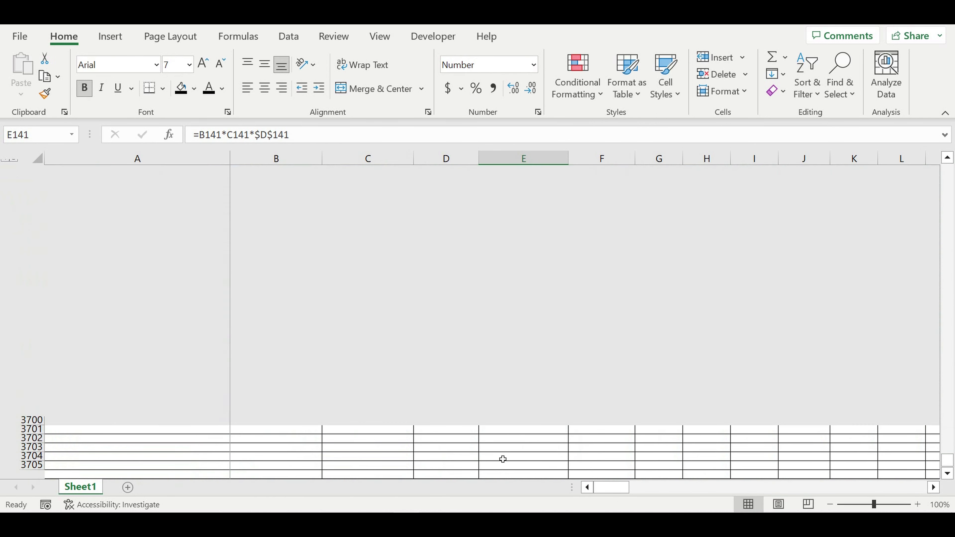
pyautogui.scroll(5, 359, 333)
pyautogui.click(305, 269)
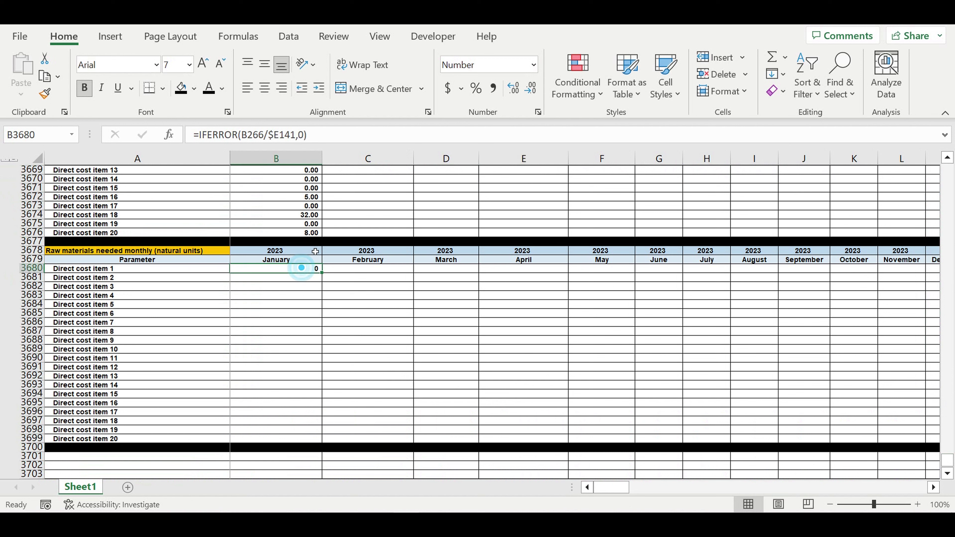
pyautogui.click(330, 142)
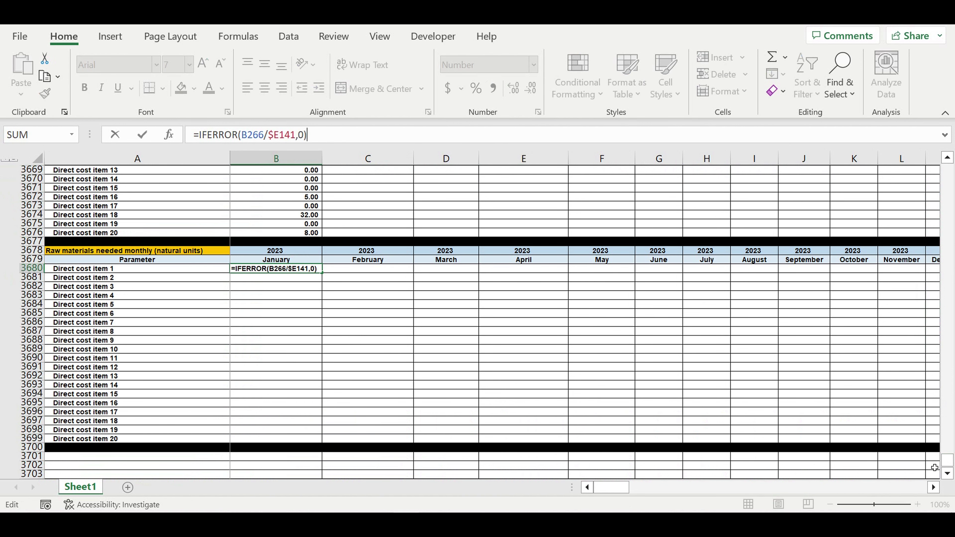
pyautogui.moveTo(948, 461); pyautogui.dragTo(947, 170)
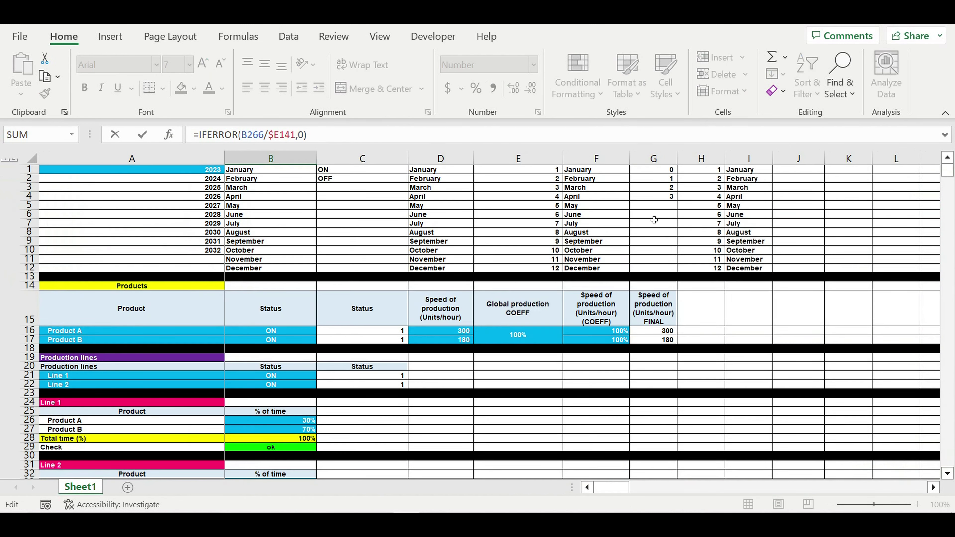
pyautogui.scroll(-6, 654, 218)
pyautogui.scroll(-9, 646, 384)
pyautogui.scroll(-18, 650, 389)
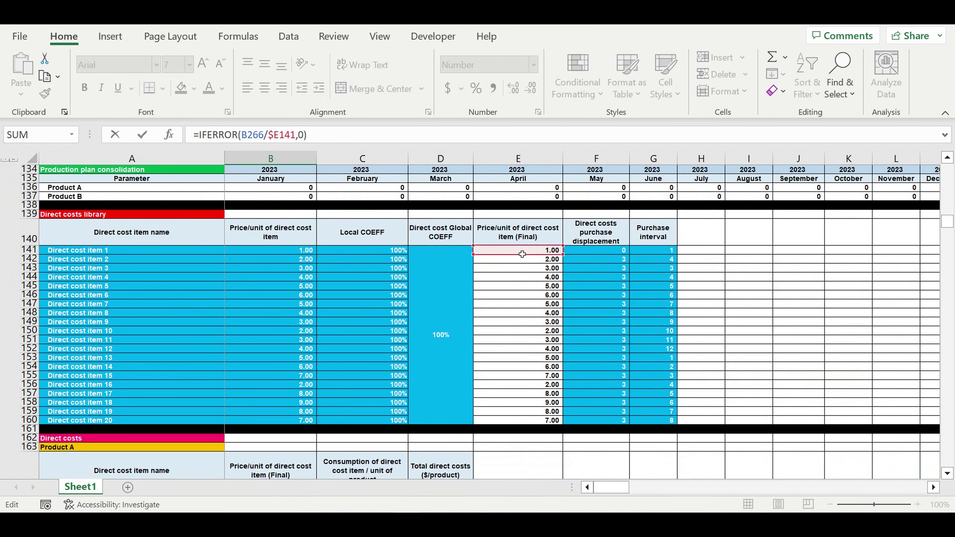
pyautogui.press('Return')
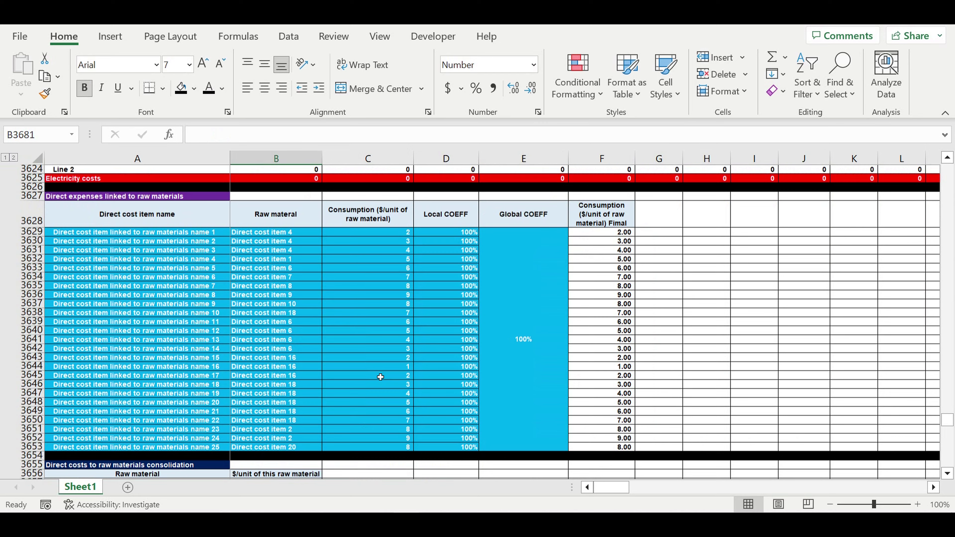
# - Fill the B3680 formula down to Direct cost item 20 and across all months to December 2032
pyautogui.scroll(-15, 380, 377)
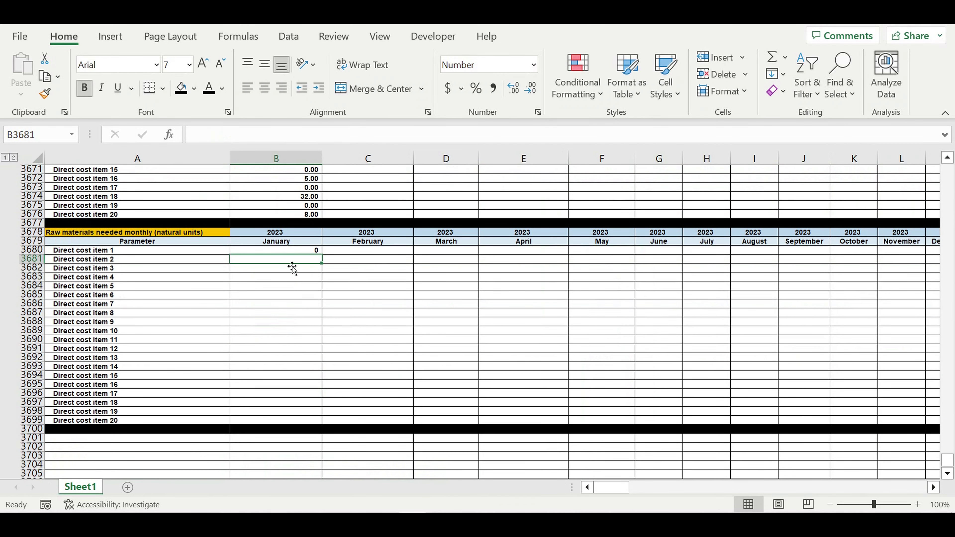
pyautogui.click(298, 251)
pyautogui.moveTo(323, 256); pyautogui.dragTo(320, 423)
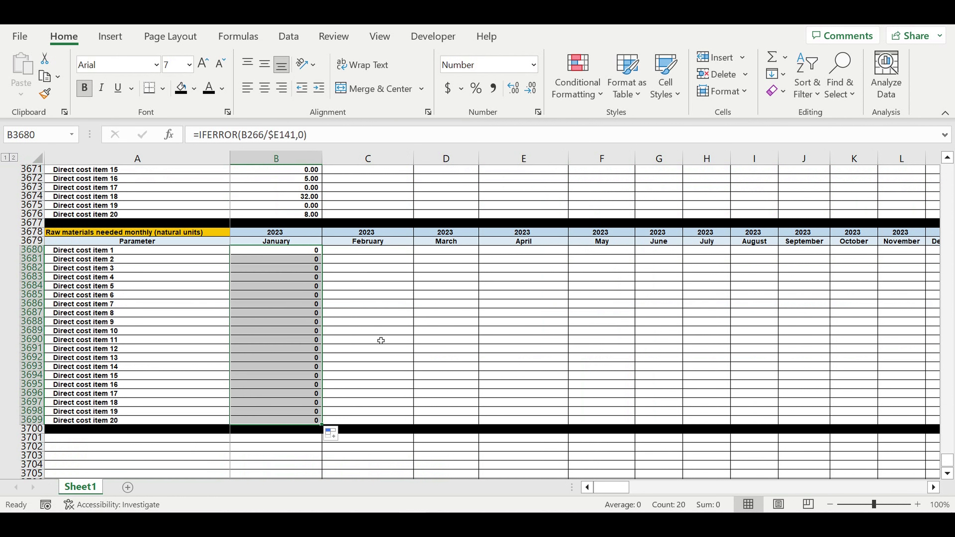
pyautogui.moveTo(322, 424); pyautogui.dragTo(851, 312)
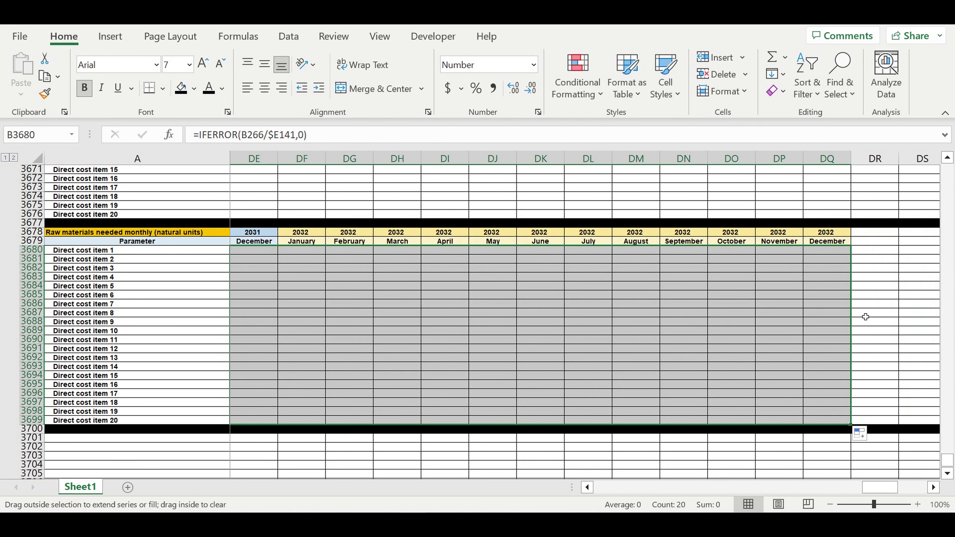
pyautogui.click(668, 334)
# - Check the filled monthly raw material quantities around December 2023 and inspect the Direct cost item 1 formula
pyautogui.moveTo(875, 485); pyautogui.dragTo(624, 488)
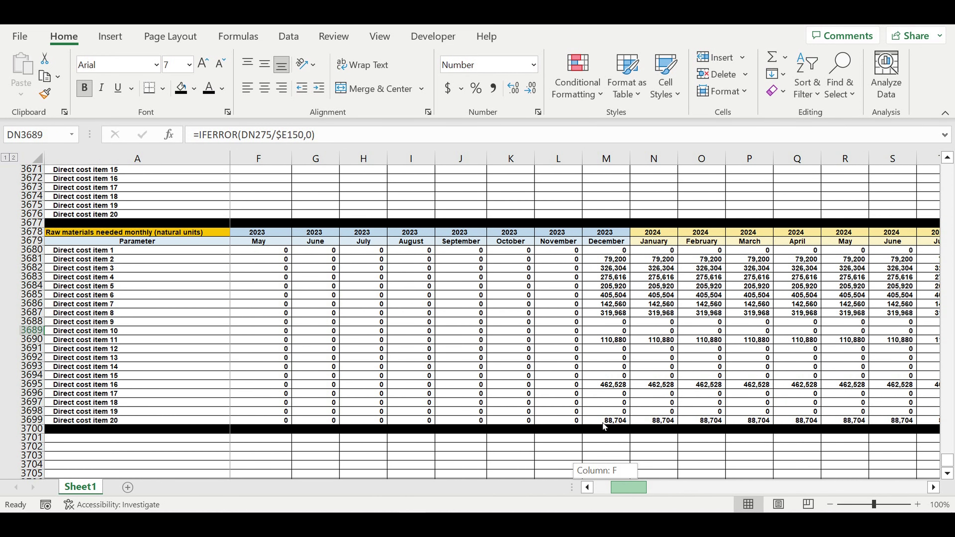
pyautogui.moveTo(602, 426); pyautogui.dragTo(621, 300)
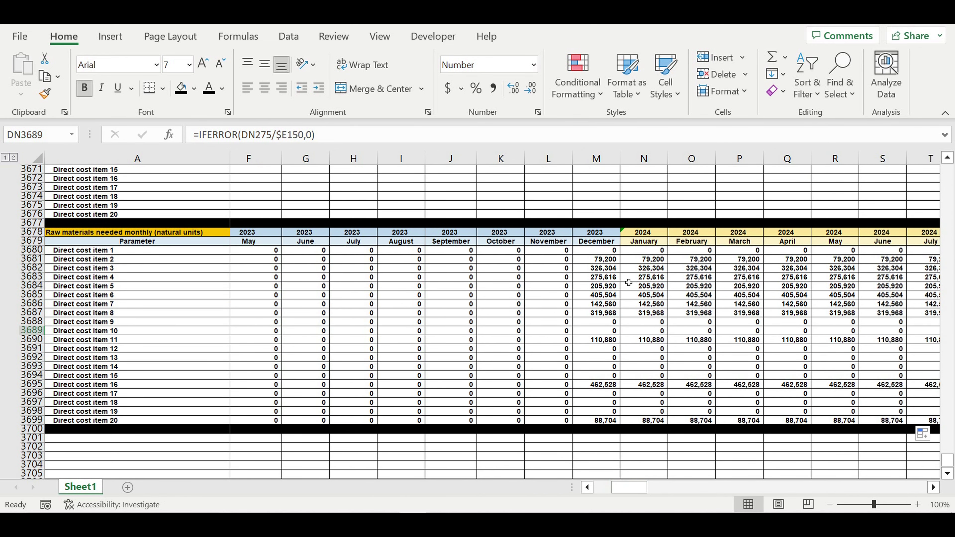
pyautogui.click(602, 252)
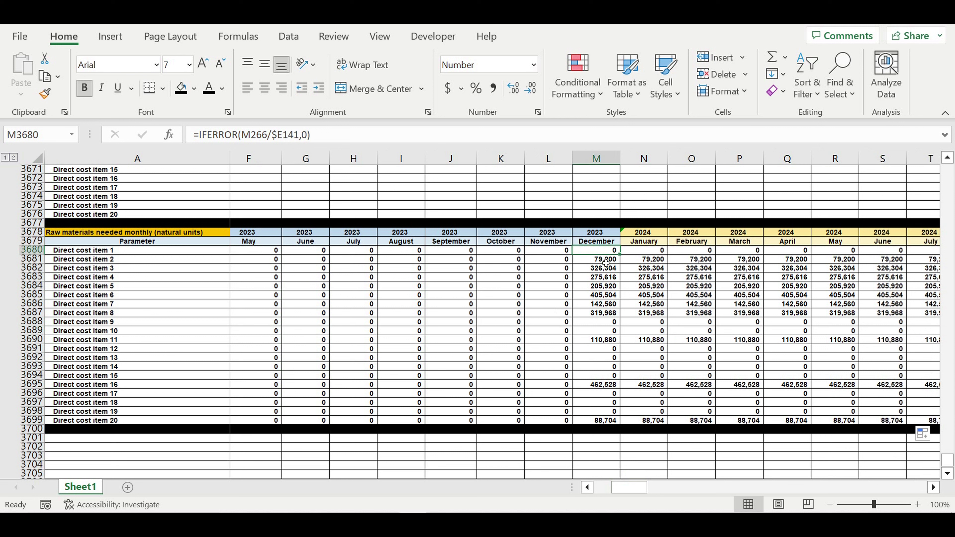
pyautogui.moveTo(616, 492); pyautogui.dragTo(599, 491)
# - Compare the per-unit costs in the Direct costs to raw materials consolidation table with the monthly raw material quantities
pyautogui.scroll(4, 454, 361)
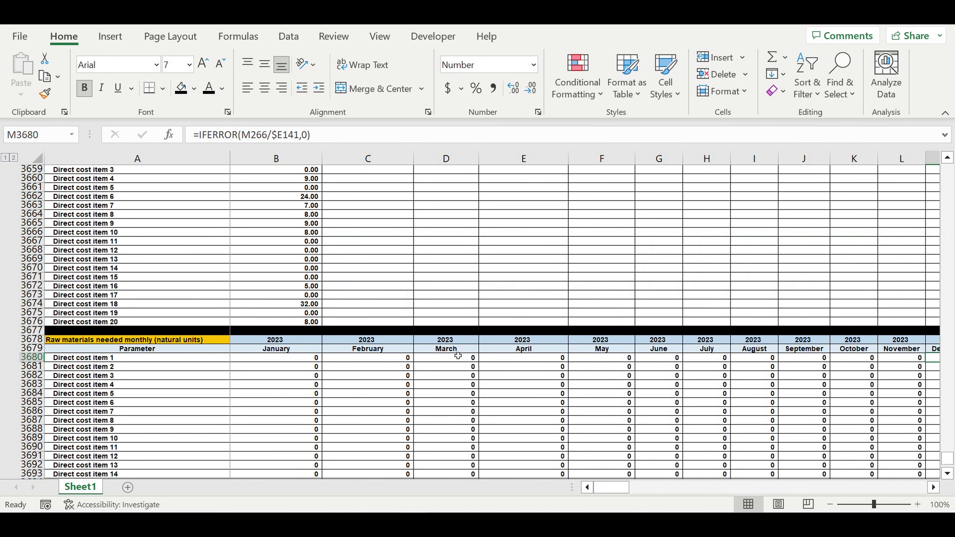
pyautogui.scroll(3, 458, 355)
pyautogui.moveTo(276, 235); pyautogui.dragTo(287, 402)
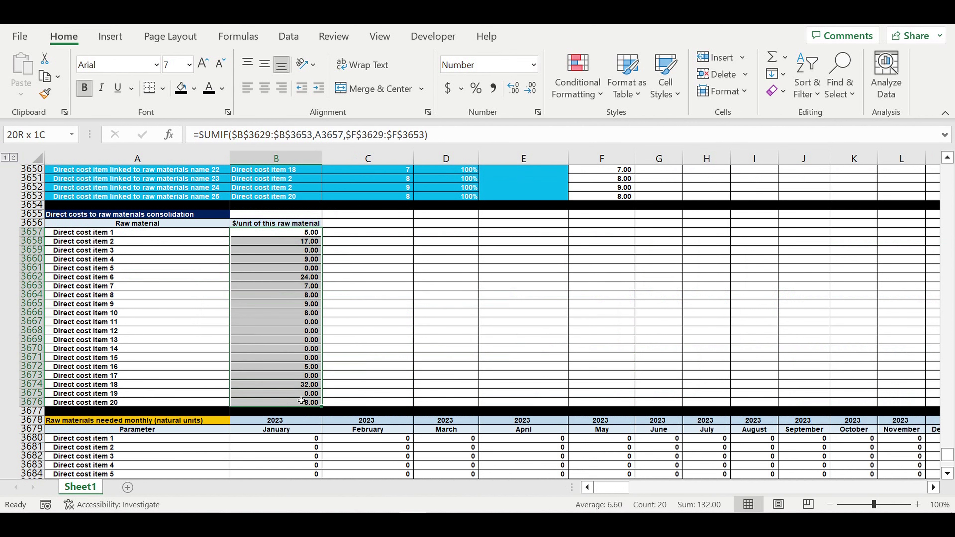
pyautogui.scroll(-4, 395, 405)
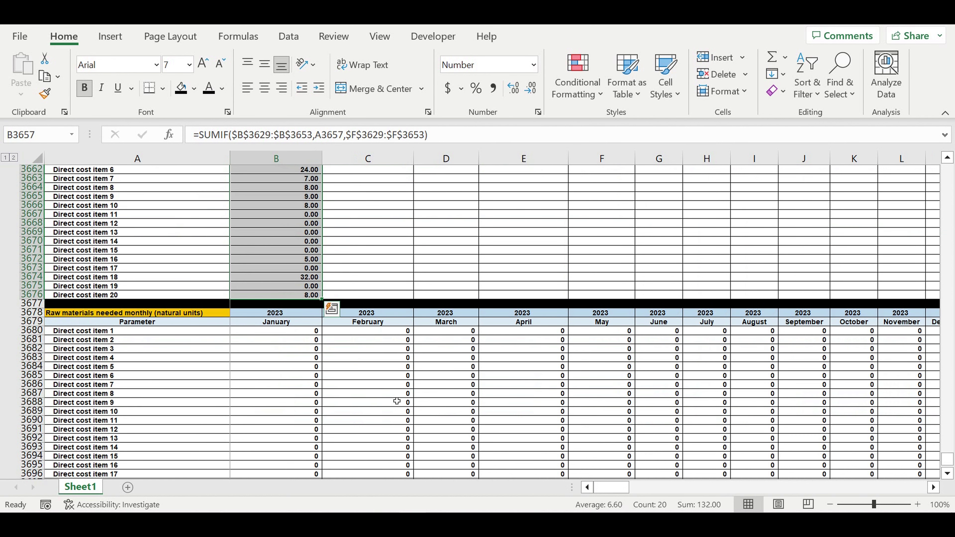
pyautogui.scroll(-2, 393, 404)
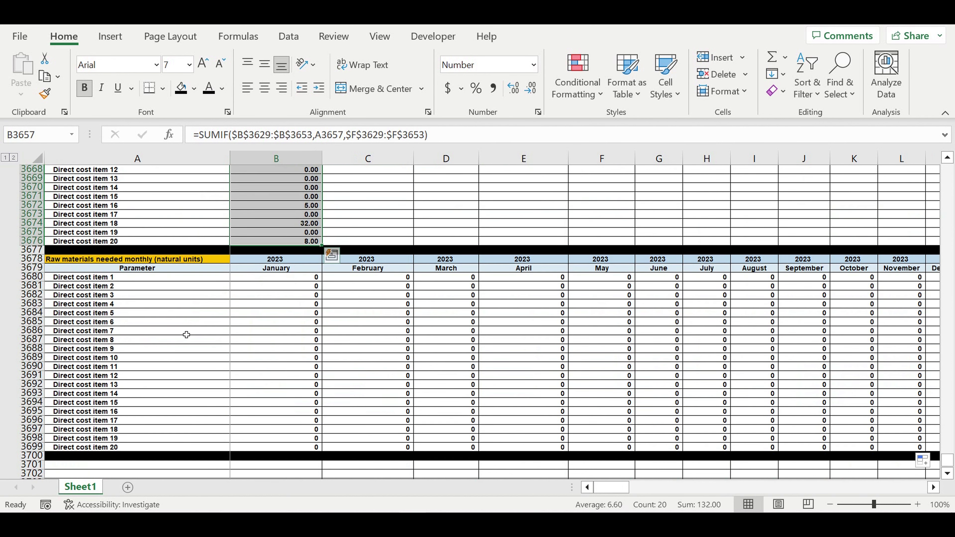
pyautogui.moveTo(87, 279); pyautogui.dragTo(169, 438)
pyautogui.scroll(4, 211, 361)
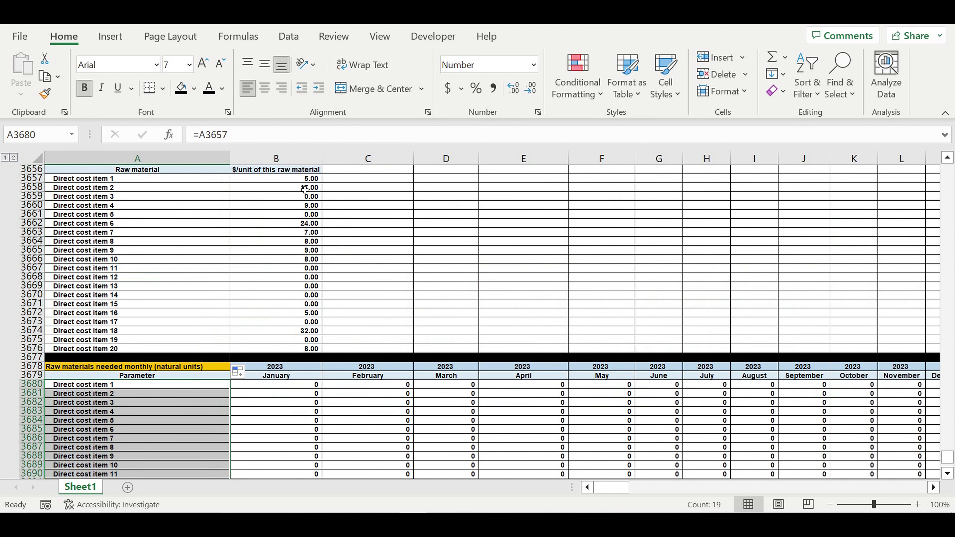
pyautogui.click(303, 181)
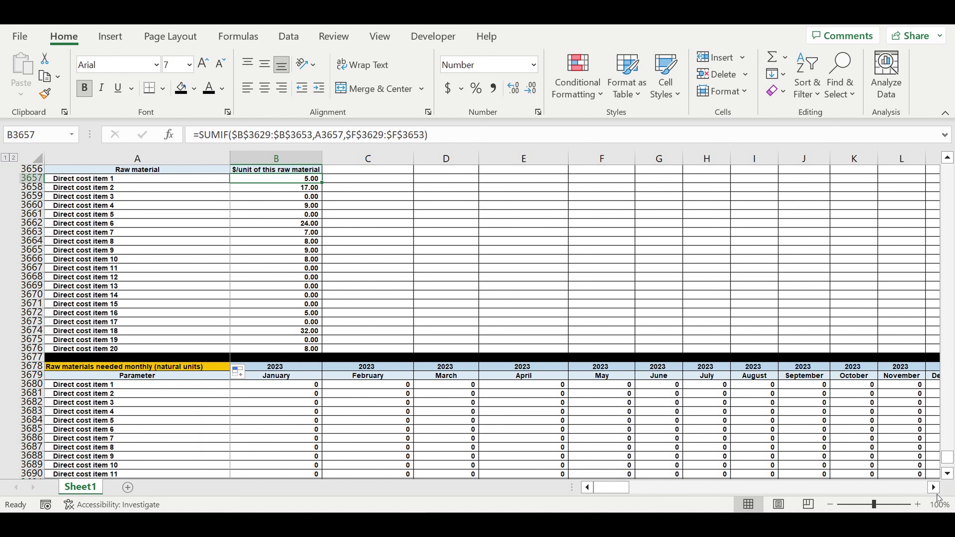
pyautogui.click(933, 487)
pyautogui.click(933, 488)
pyautogui.click(933, 488)
pyautogui.click(933, 488)
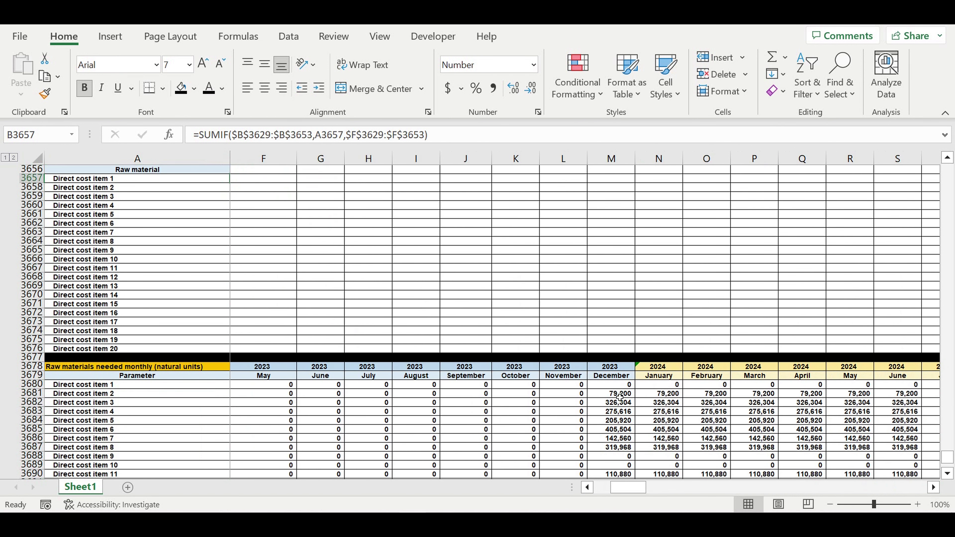
pyautogui.moveTo(618, 395); pyautogui.dragTo(622, 465)
pyautogui.scroll(-3, 641, 419)
pyautogui.scroll(-3, 641, 419)
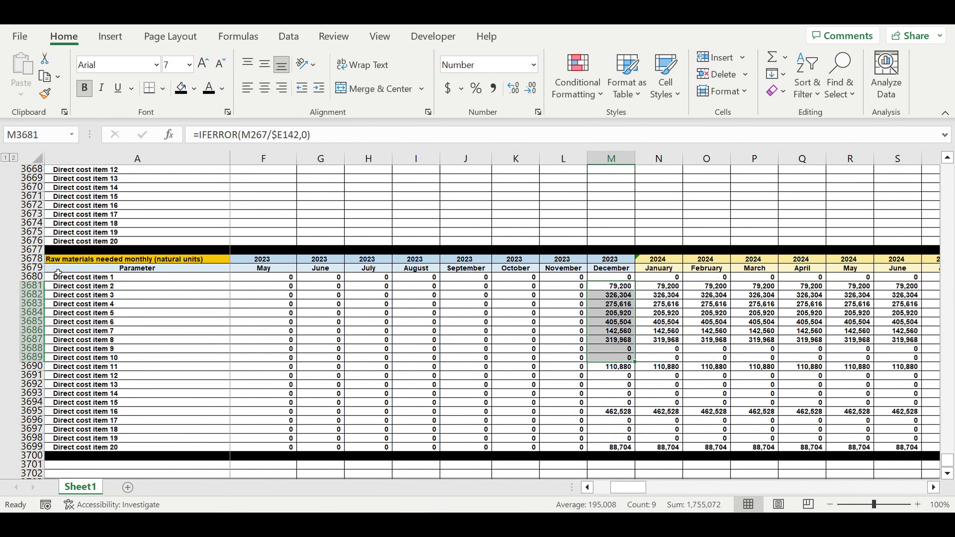
# - Copy the whole Raw materials needed monthly block, rows 3678 to 3700, and paste it starting at A3701
pyautogui.moveTo(32, 260); pyautogui.dragTo(36, 455)
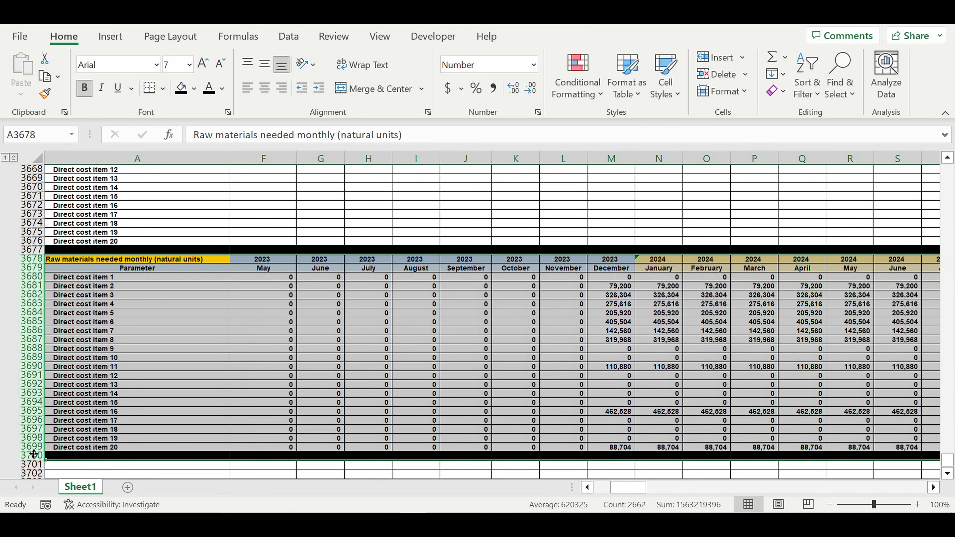
pyautogui.hotkey('ctrl', 'c')
pyautogui.scroll(-3, 199, 378)
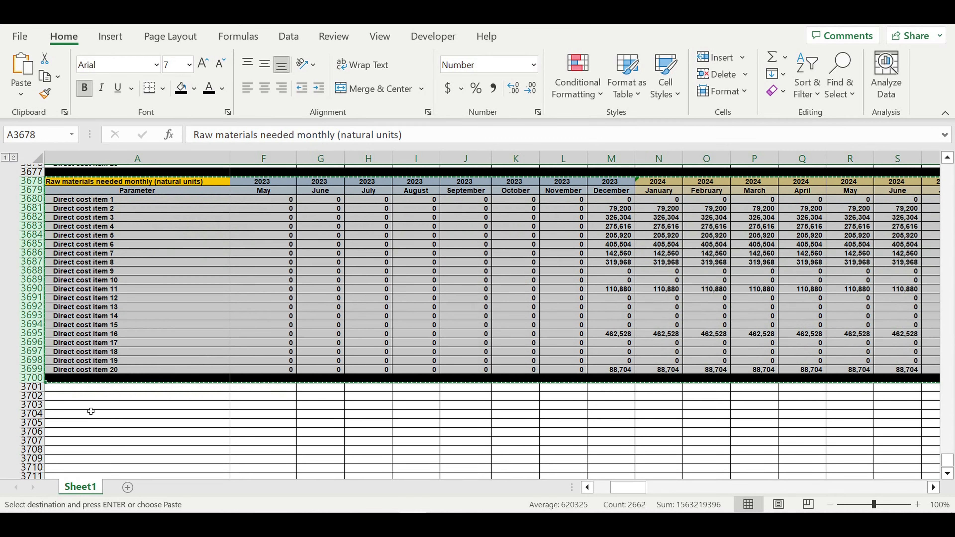
pyautogui.click(72, 384)
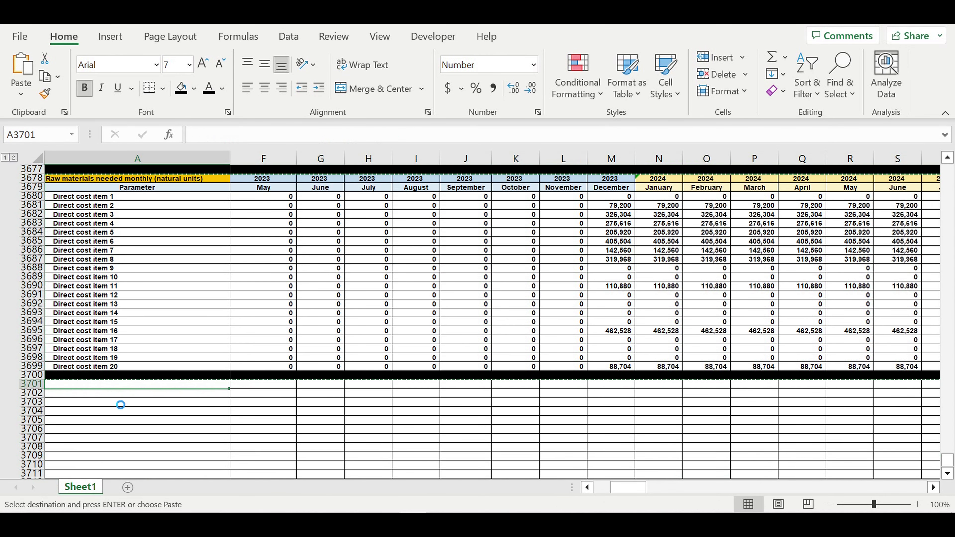
pyautogui.hotkey('ctrl', 'v')
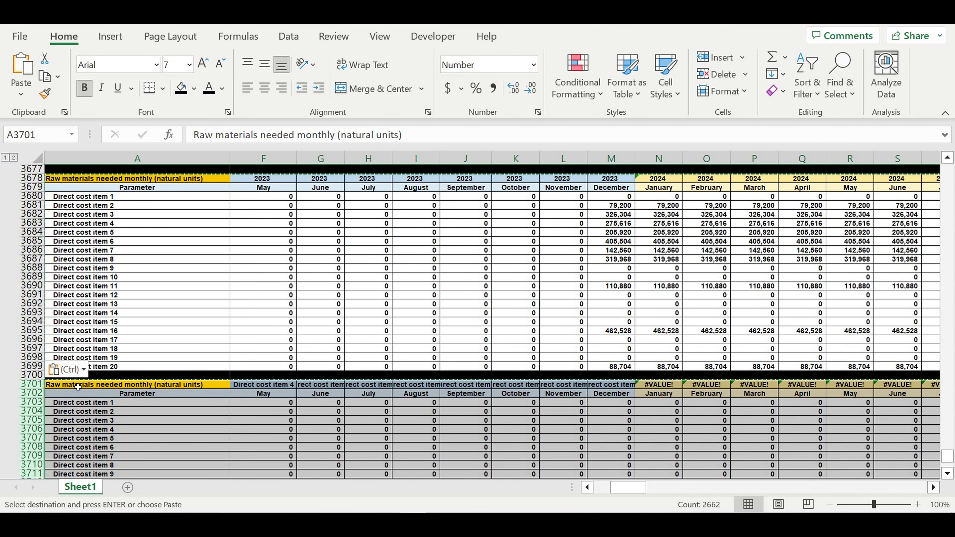
# - Retitle the pasted block in A3701 as "Direct costs linked to raw materials ($/monthly)"
pyautogui.click(78, 386)
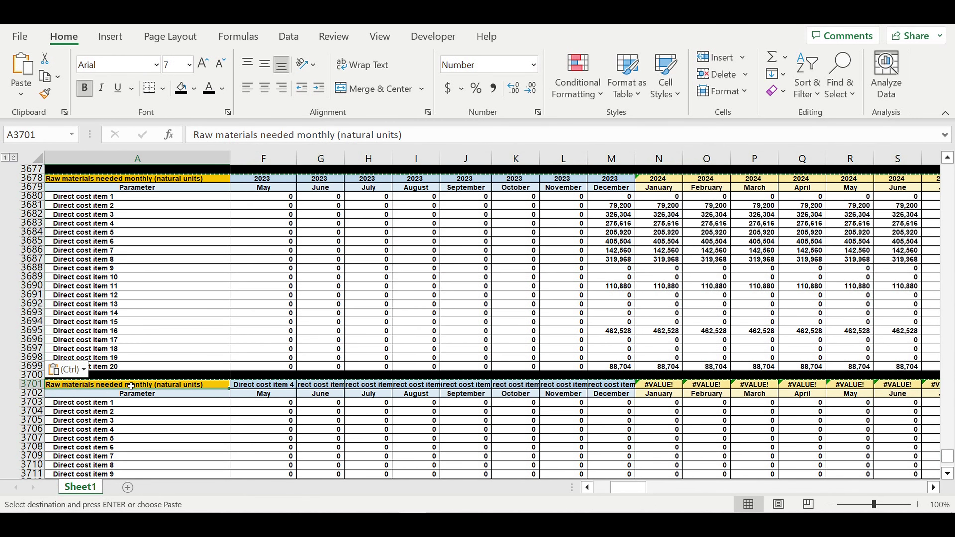
pyautogui.write('Direct costs  lin')
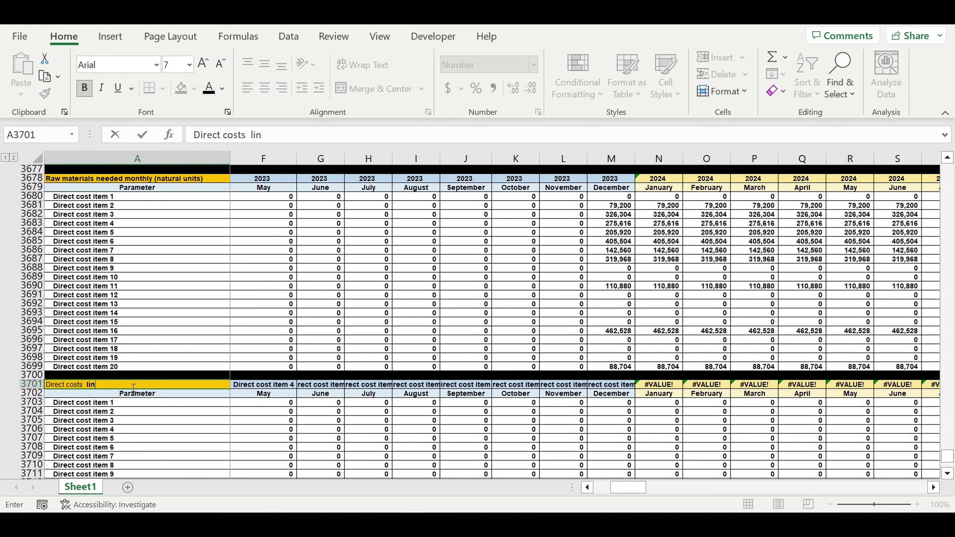
pyautogui.write('ked to raw materials (')
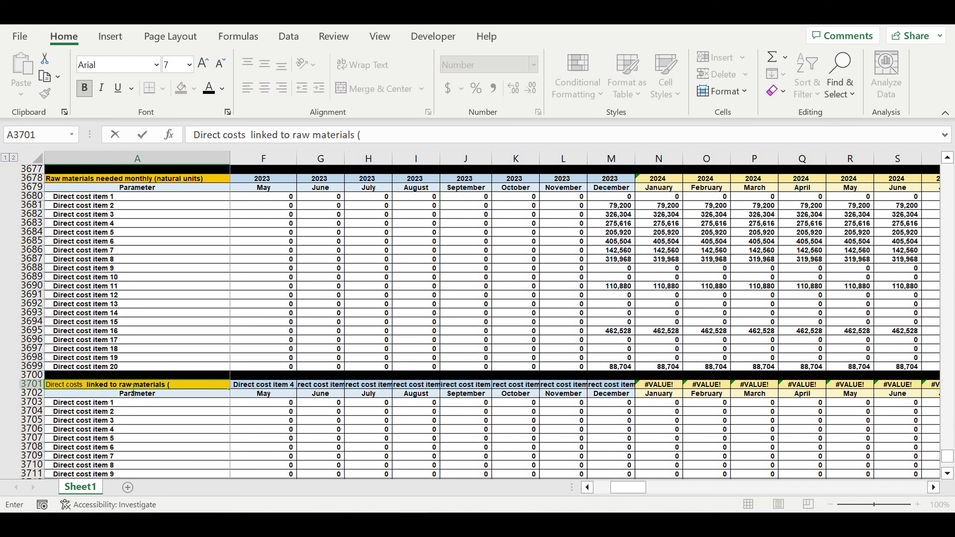
pyautogui.write('$/monthly)')
pyautogui.press('Return')
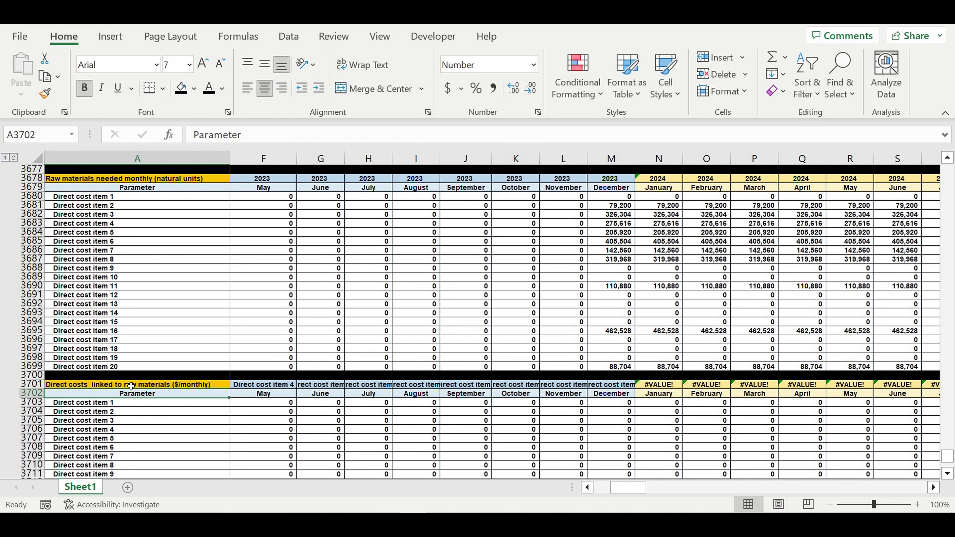
# - Give the A3701 title cell the recently used pink fill and a white font colour
pyautogui.click(130, 383)
pyautogui.click(195, 89)
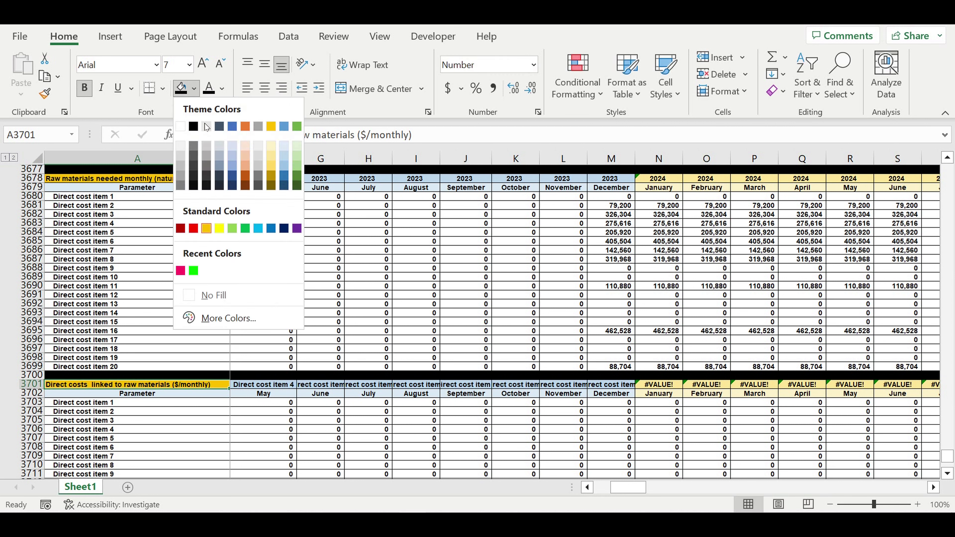
pyautogui.click(179, 267)
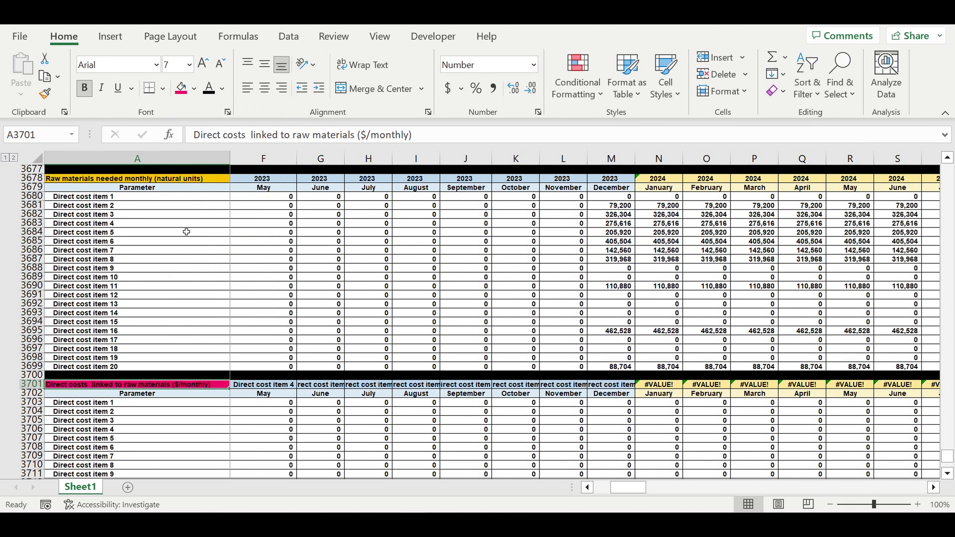
pyautogui.click(224, 88)
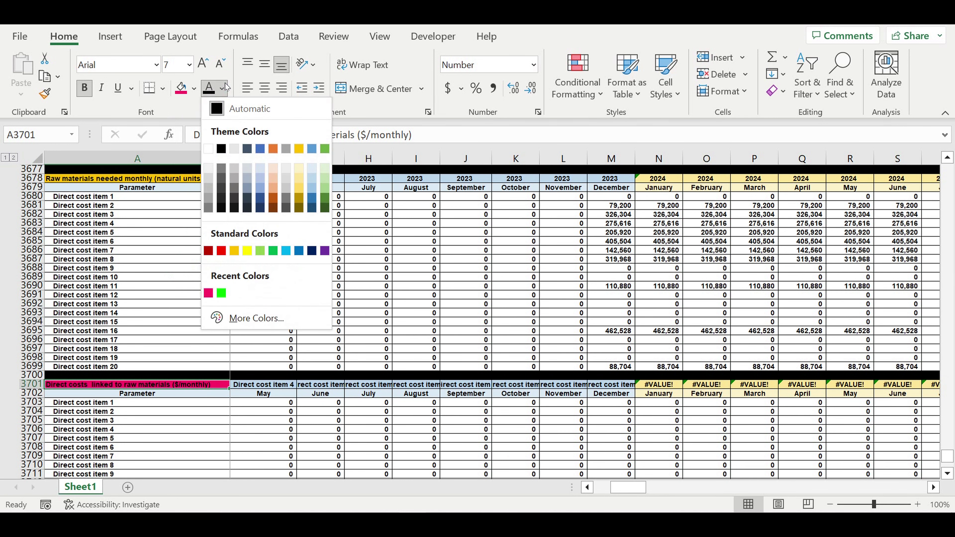
pyautogui.click(212, 149)
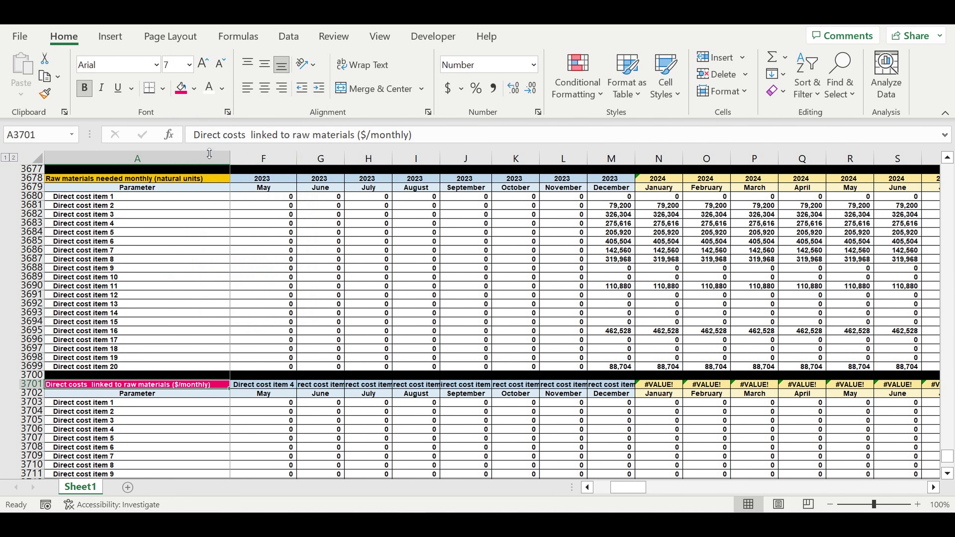
pyautogui.click(345, 431)
# - Link the January year header in B3701 to the year in B3678 of the raw materials block above
pyautogui.scroll(-3, 338, 421)
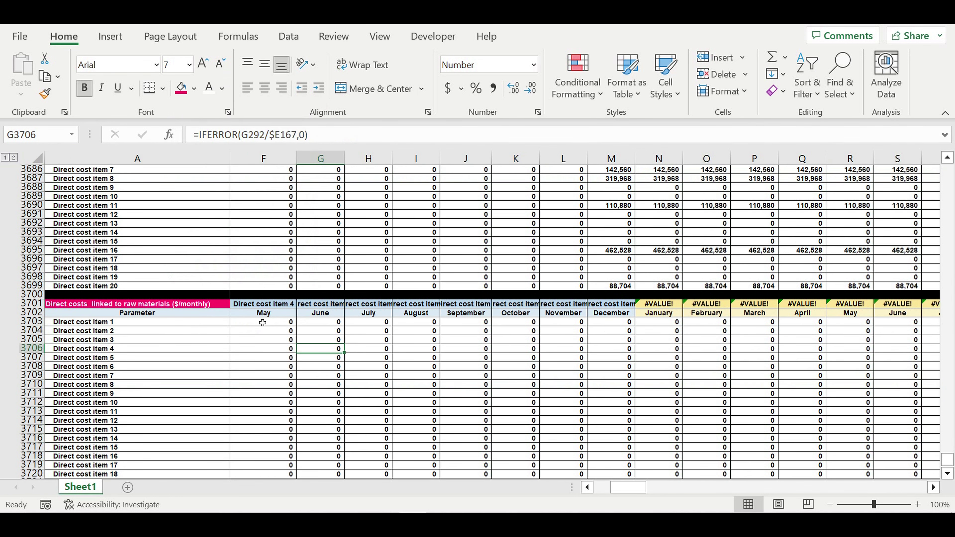
pyautogui.moveTo(621, 488); pyautogui.dragTo(605, 487)
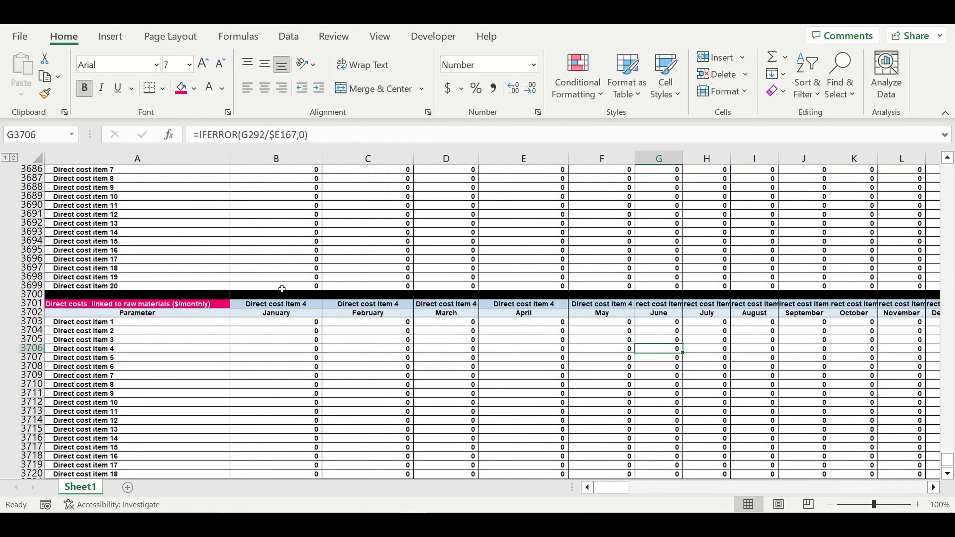
pyautogui.click(259, 305)
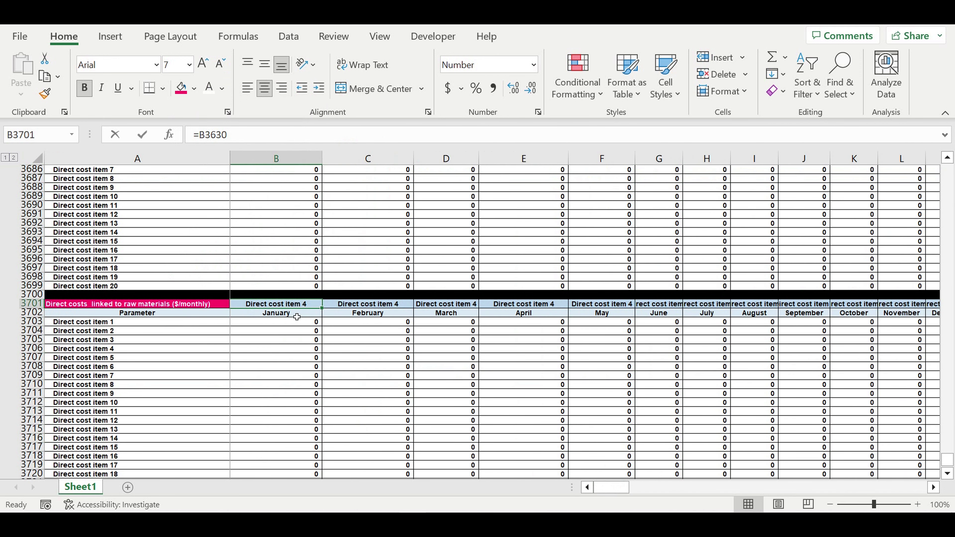
pyautogui.write('=')
pyautogui.scroll(3, 293, 297)
pyautogui.scroll(1, 263, 205)
pyautogui.click(259, 206)
pyautogui.press('Return')
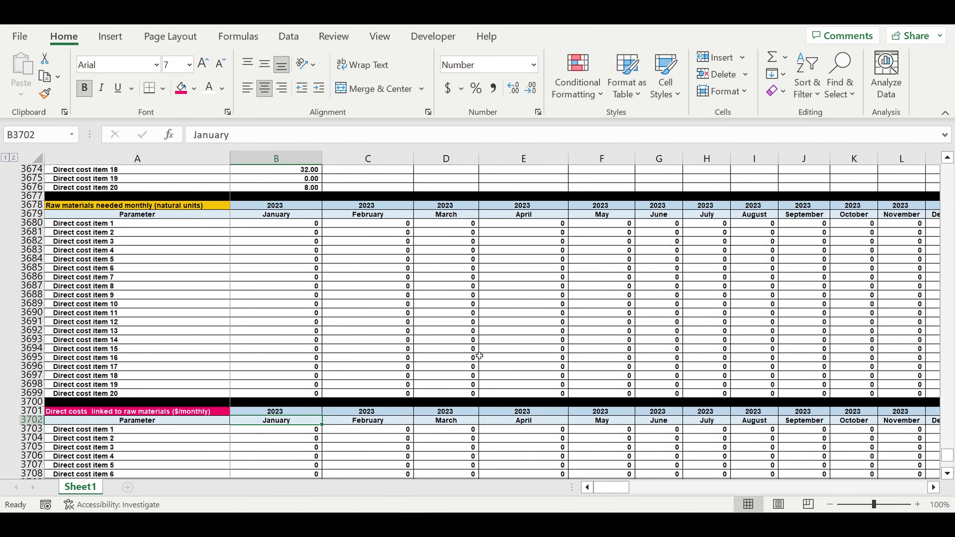
# - In B3703, multiply the monthly quantity by the raw material's consolidated per-unit cost with a fixed column, using =B3680*$B3657
pyautogui.click(277, 430)
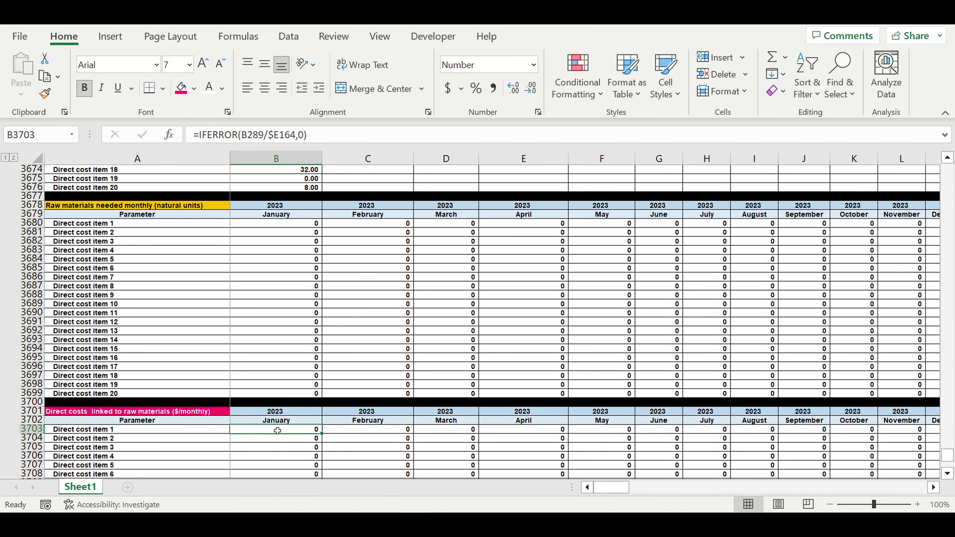
pyautogui.write('=')
pyautogui.scroll(5, 318, 360)
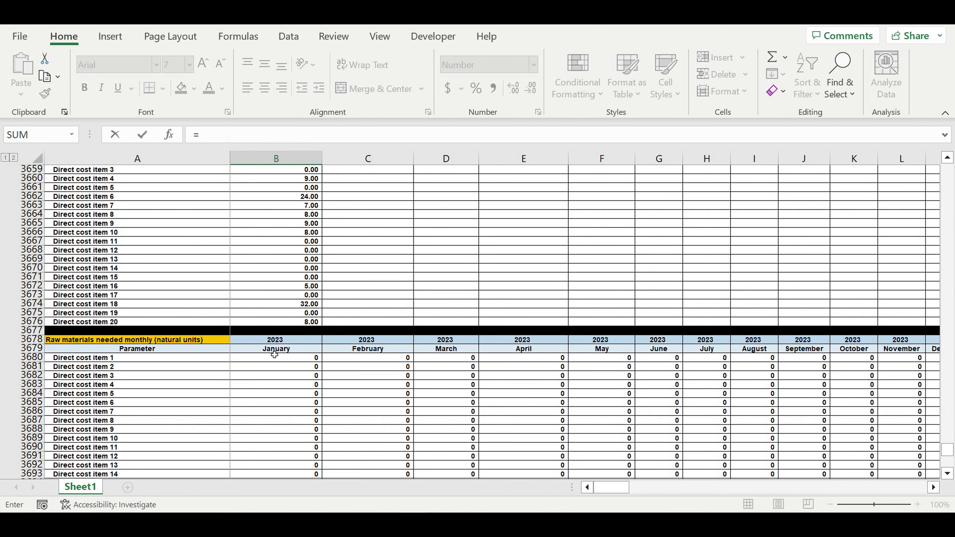
pyautogui.click(268, 360)
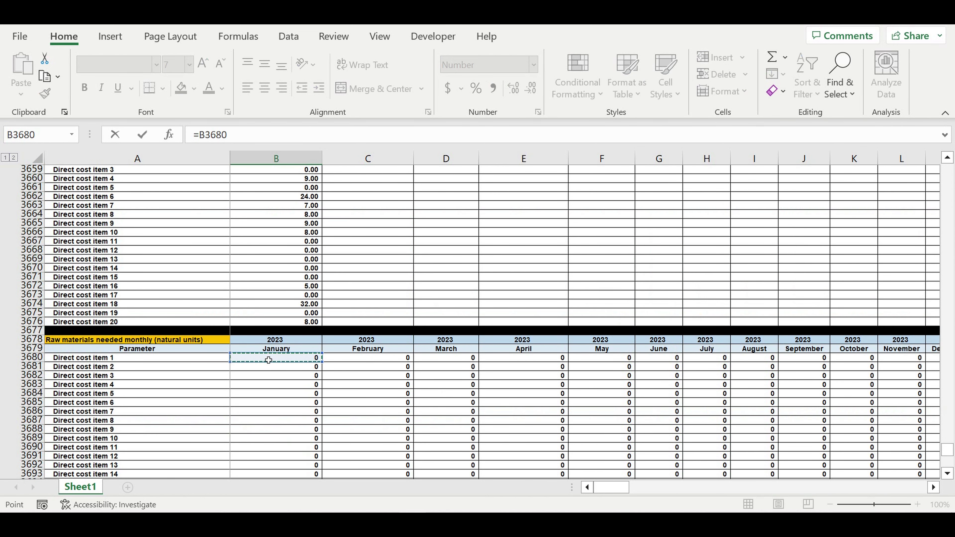
pyautogui.write('*')
pyautogui.scroll(4, 371, 383)
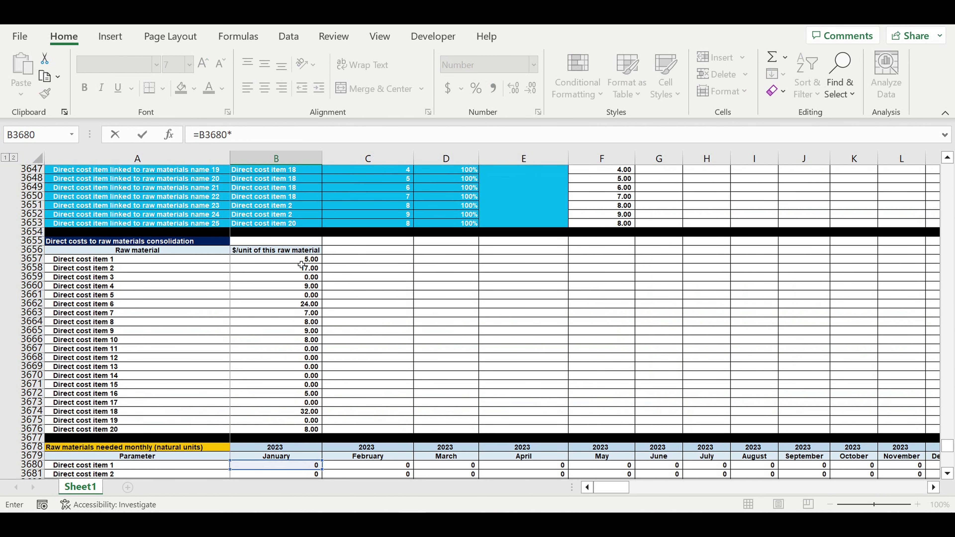
pyautogui.click(300, 260)
pyautogui.click(268, 140)
pyautogui.write('$B3657')
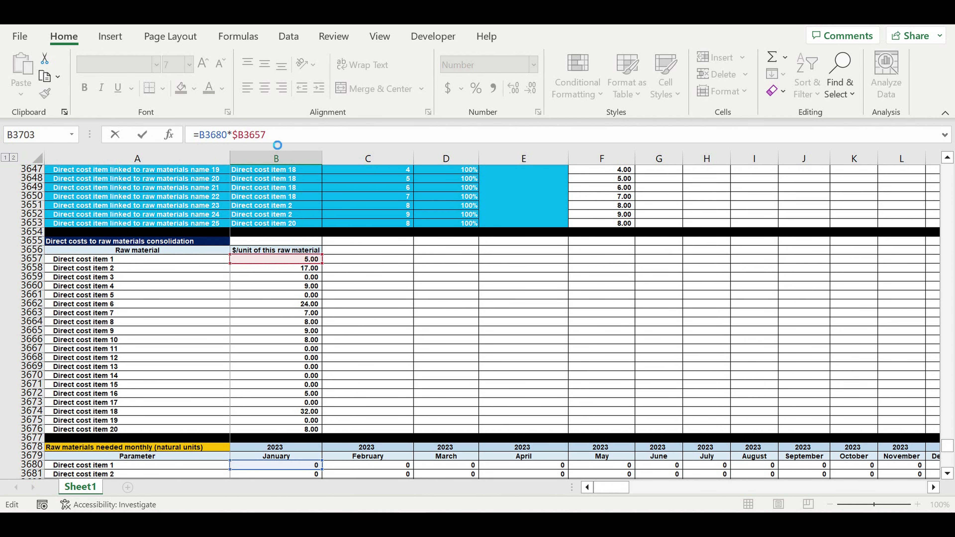
# - Fill the B3703 formula through all twenty direct cost items and across every month to December 2032, covering B3703:DQ3722
pyautogui.press('Return')
pyautogui.scroll(-6, 331, 361)
pyautogui.scroll(-2, 334, 357)
pyautogui.click(318, 251)
pyautogui.moveTo(327, 260); pyautogui.dragTo(883, 398)
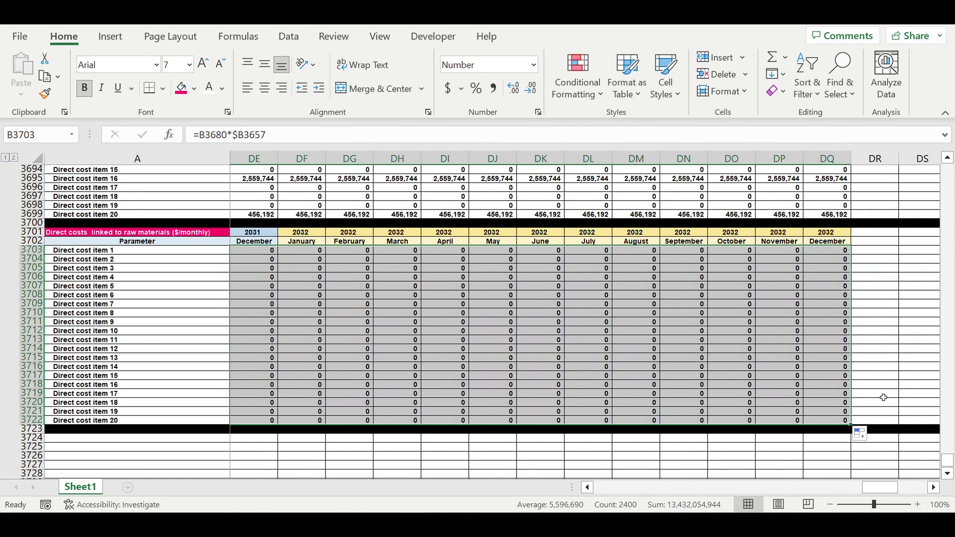
pyautogui.click(700, 332)
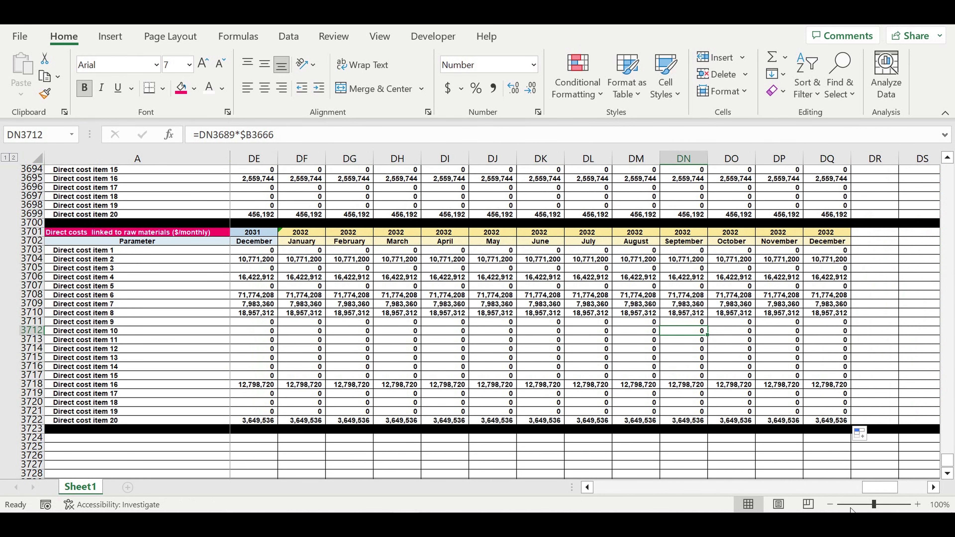
# - Format rows 3703 to 3722 of the monthly direct costs block with a white font and the standard red fill
pyautogui.moveTo(885, 490); pyautogui.dragTo(616, 489)
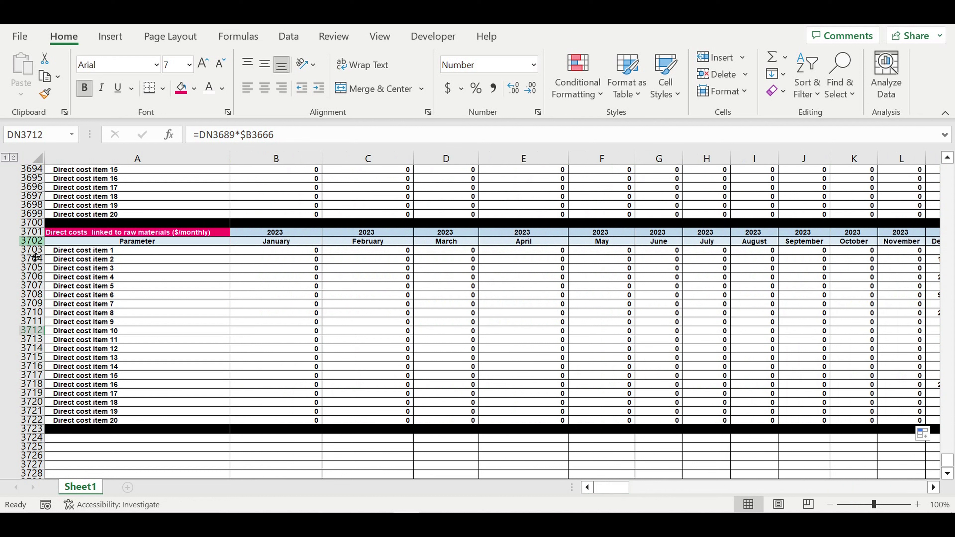
pyautogui.moveTo(28, 250); pyautogui.dragTo(9, 421)
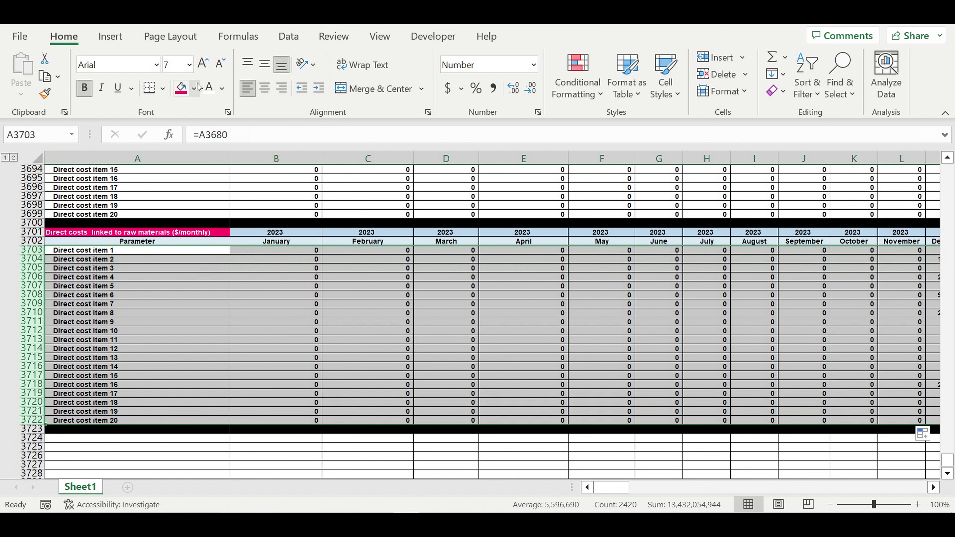
pyautogui.click(209, 87)
pyautogui.click(195, 85)
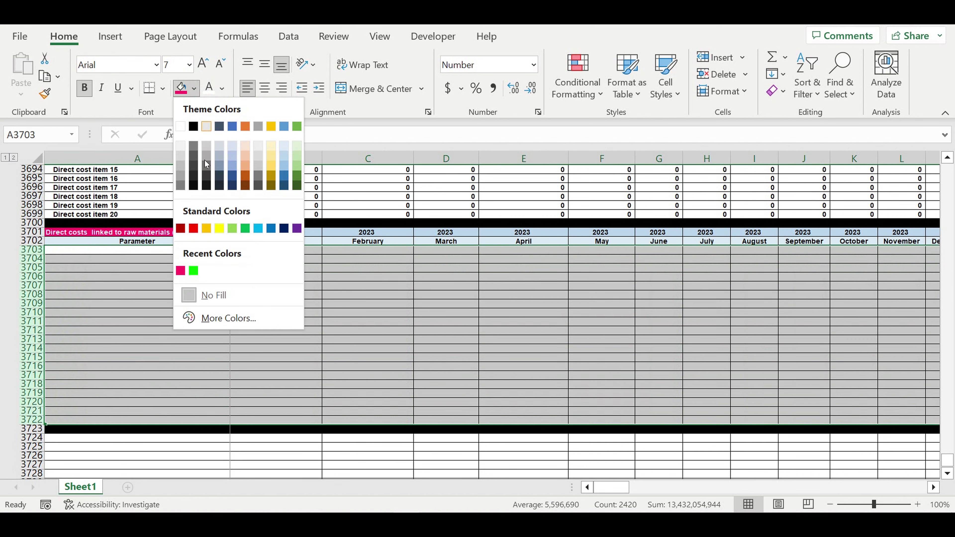
pyautogui.click(195, 228)
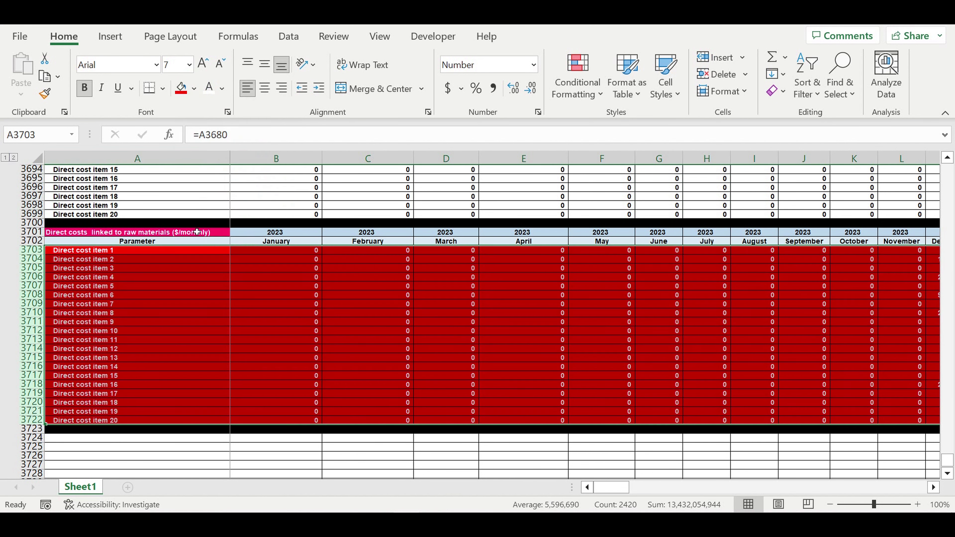
pyautogui.click(294, 331)
# - Clear the raw materials and direct cost item names from A3630:B3653, keeping only the first item's entries in row 3629
pyautogui.scroll(8, 314, 331)
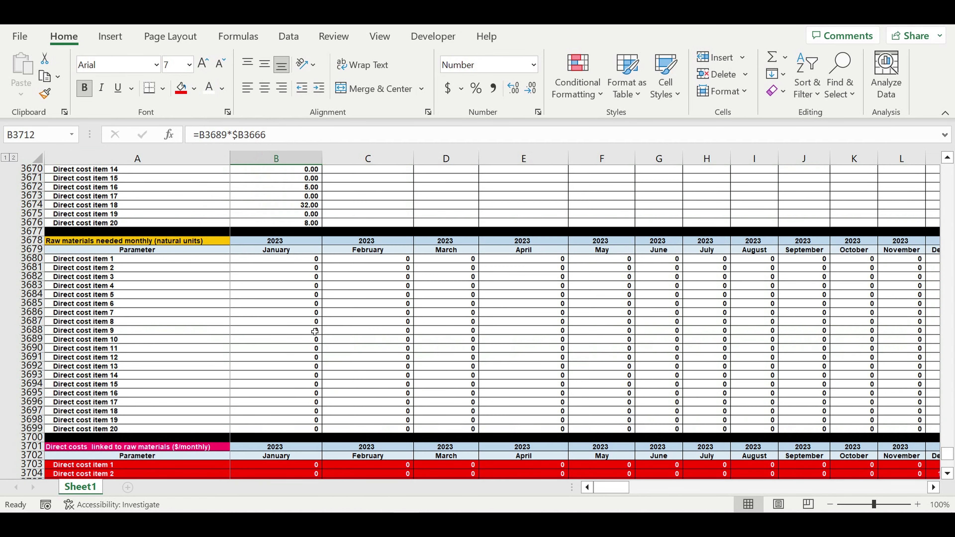
pyautogui.scroll(9, 315, 331)
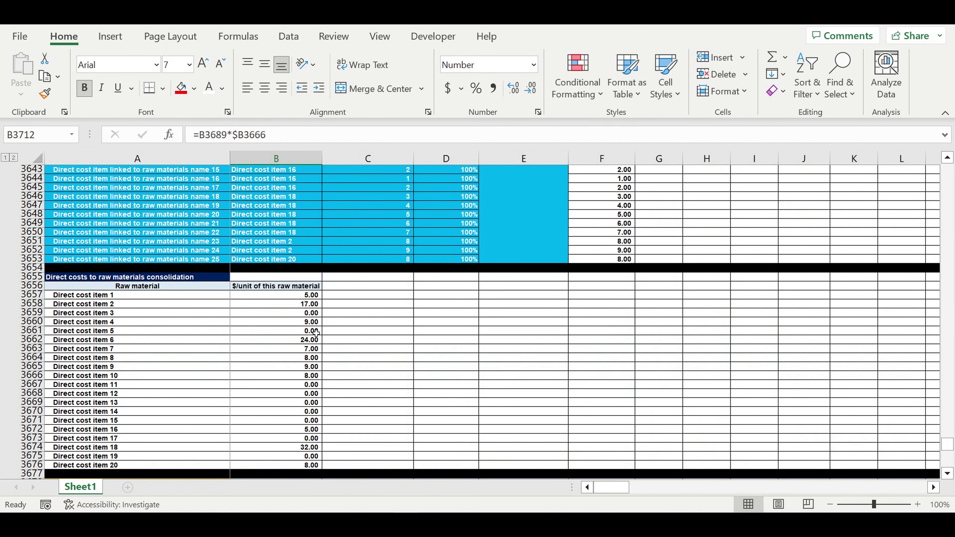
pyautogui.scroll(4, 315, 332)
pyautogui.scroll(3, 315, 332)
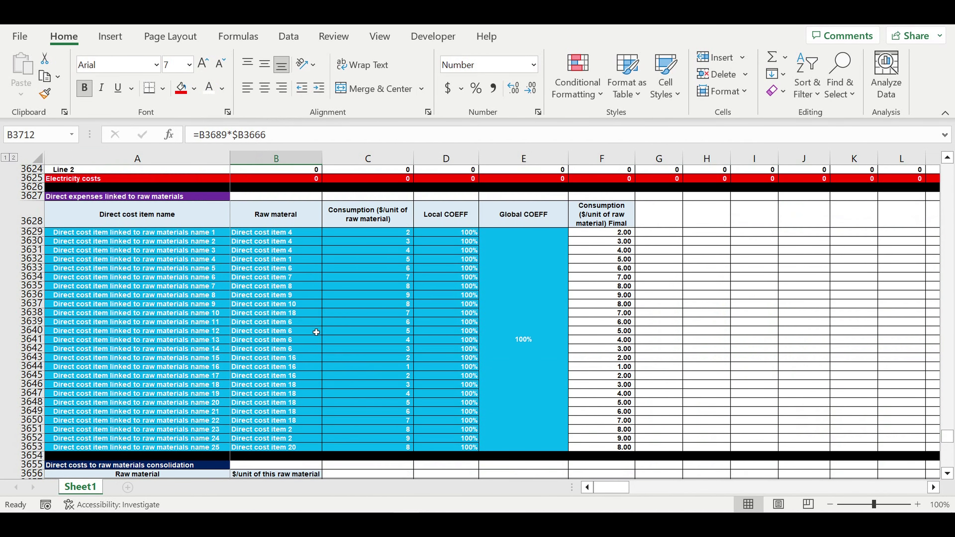
pyautogui.moveTo(287, 242); pyautogui.dragTo(275, 449)
pyautogui.press('Delete')
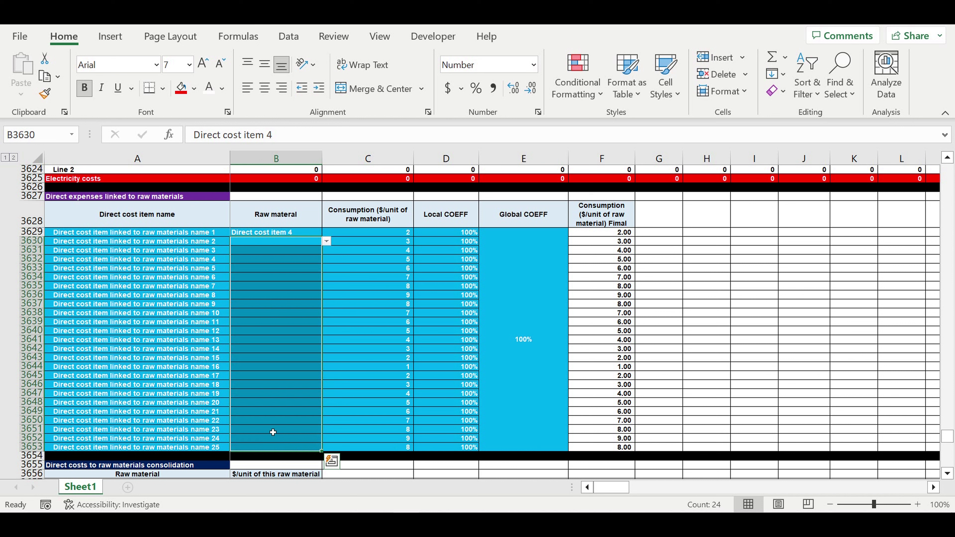
pyautogui.moveTo(185, 240); pyautogui.dragTo(164, 452)
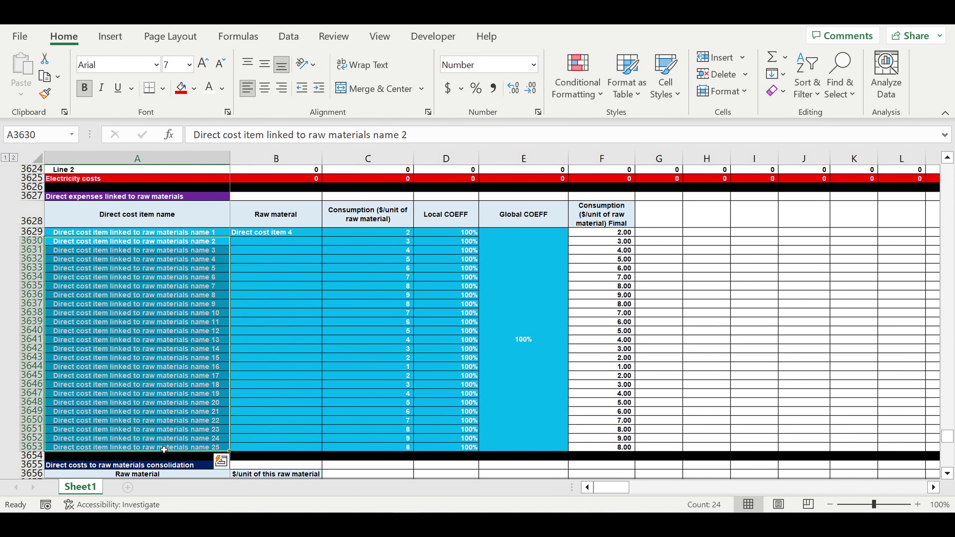
pyautogui.press('Delete')
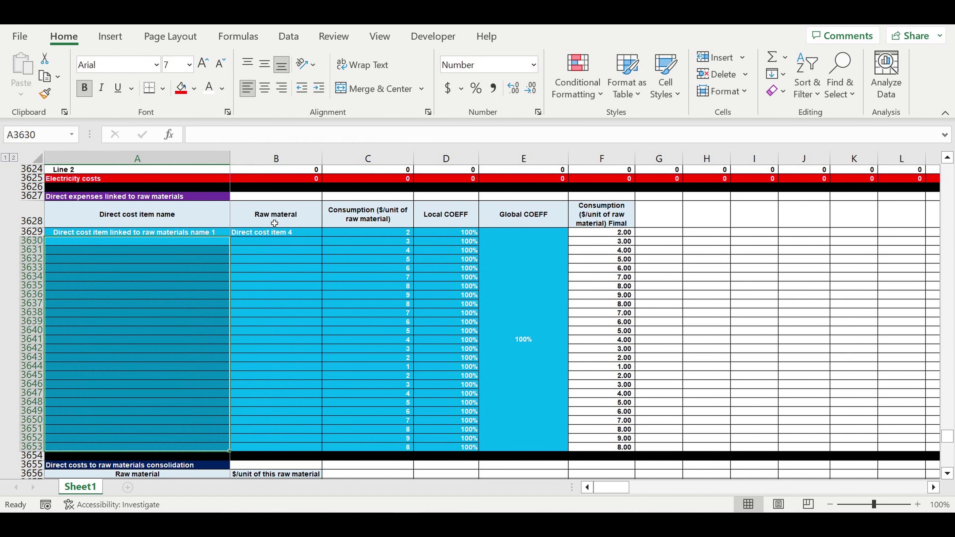
# - Set the consumption of the first direct cost item in C3629 to 20 $/unit of raw material
pyautogui.click(272, 233)
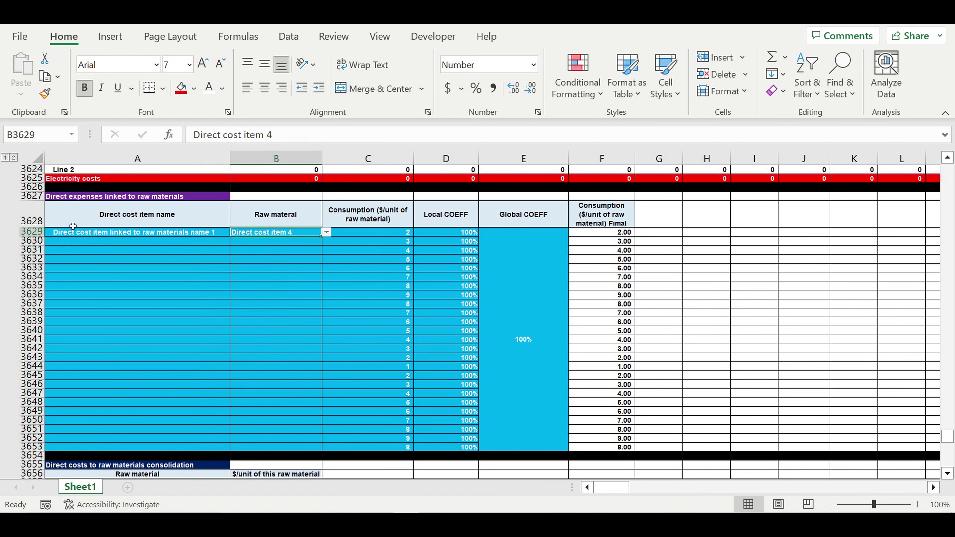
pyautogui.click(83, 236)
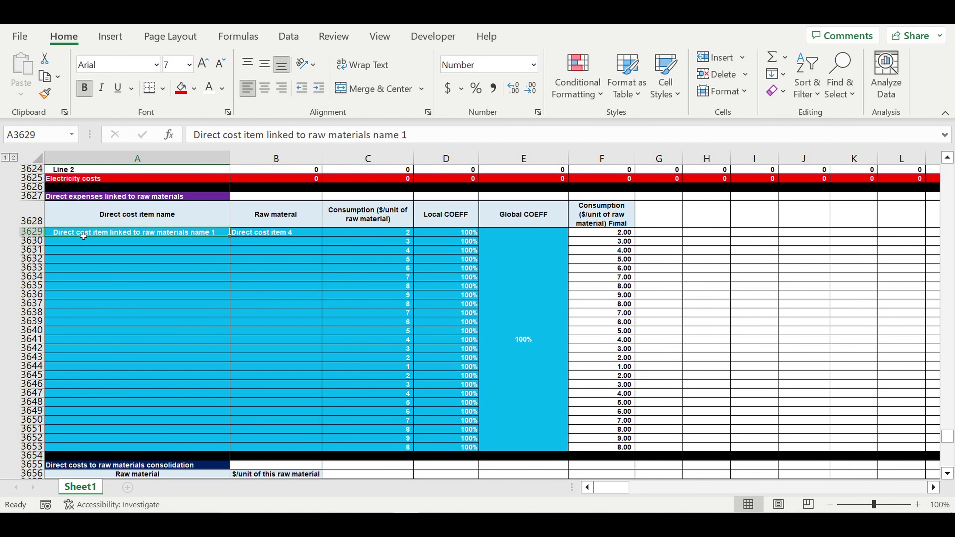
pyautogui.click(273, 233)
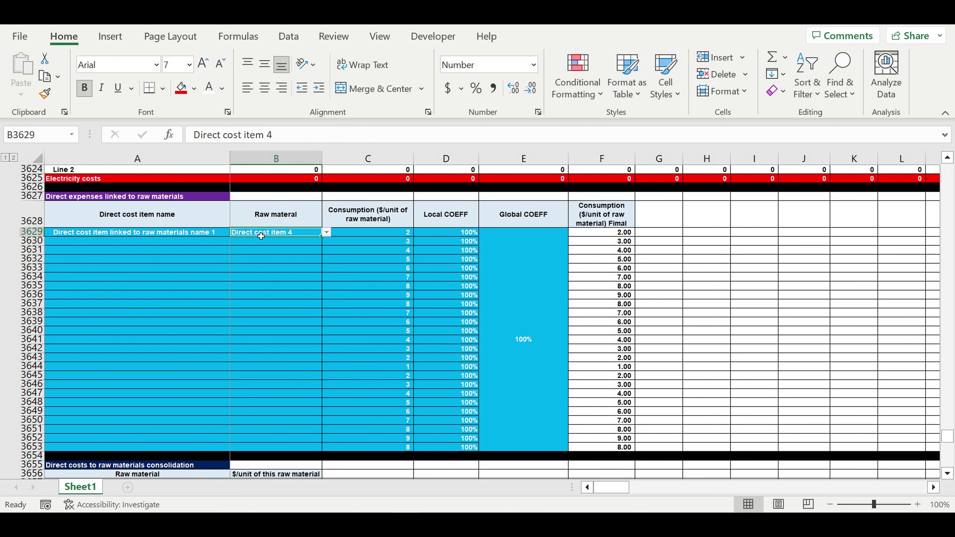
pyautogui.click(372, 236)
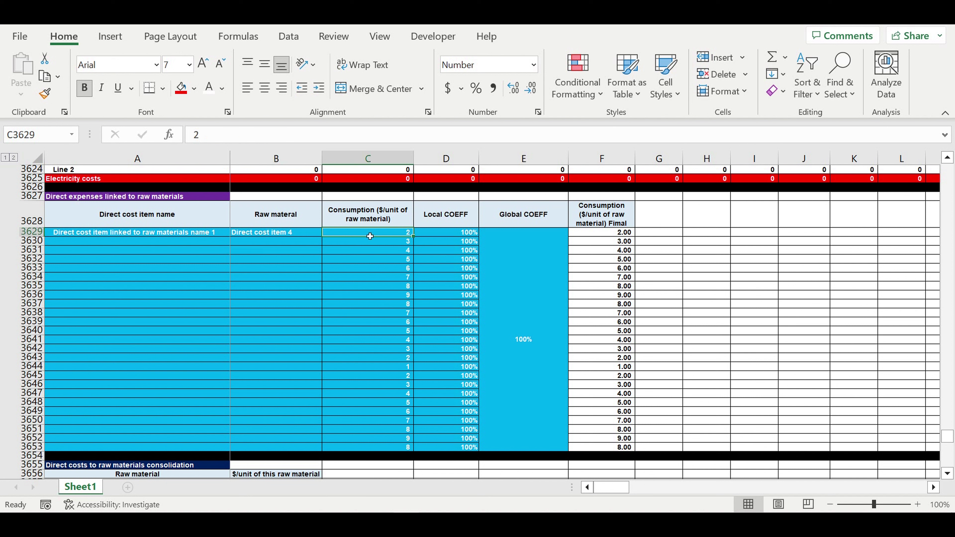
pyautogui.write('20')
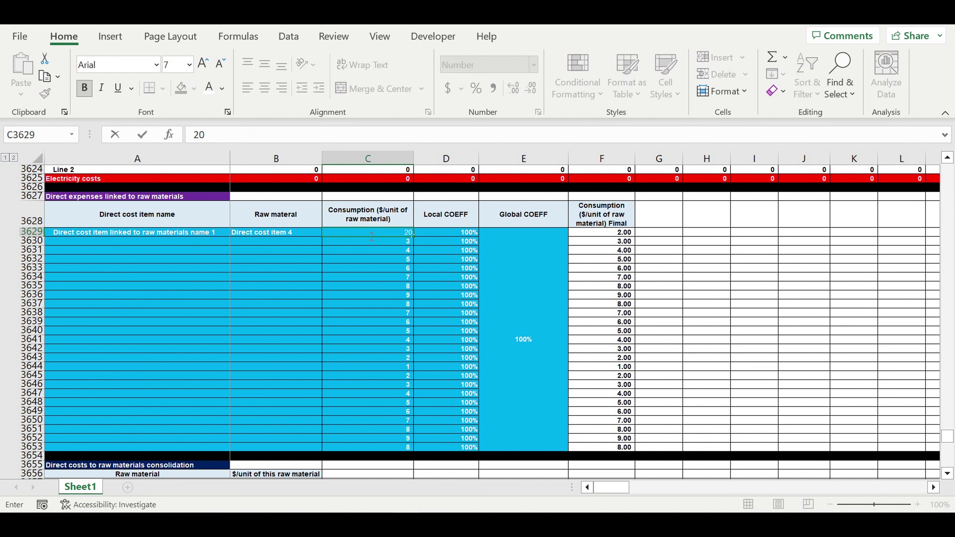
pyautogui.press('Return')
pyautogui.click(368, 233)
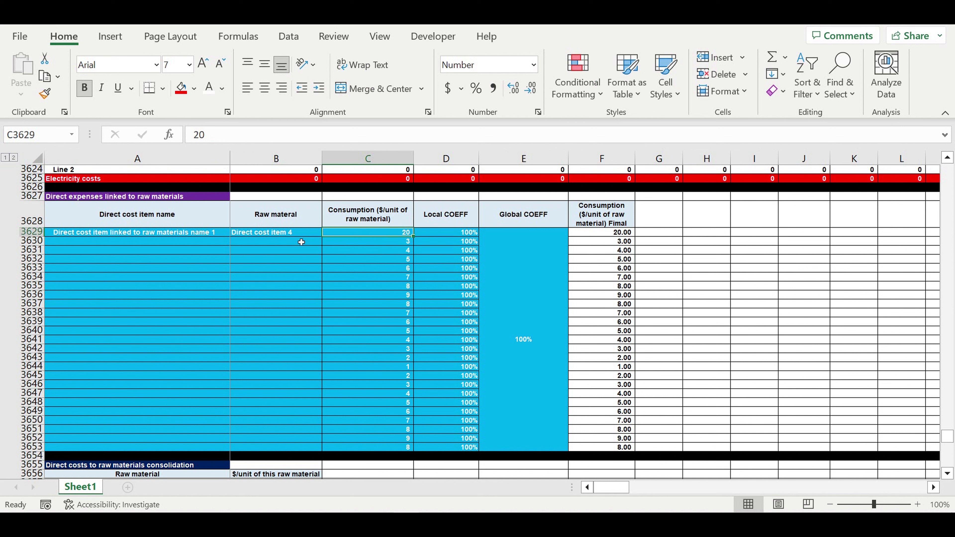
# - Review the first direct cost item's name, raw material options and consumption in row 3629, keeping Direct cost item 4 as its raw material
pyautogui.click(252, 234)
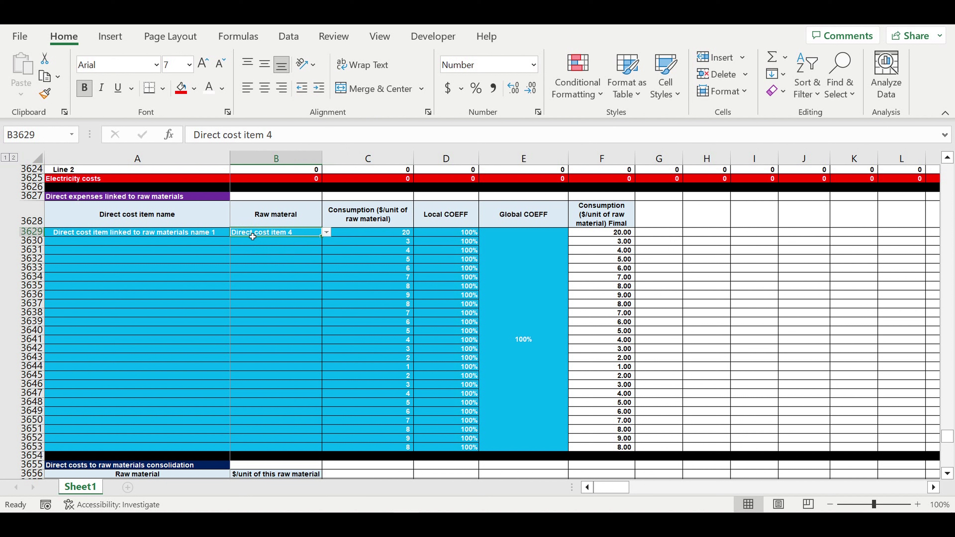
pyautogui.click(124, 237)
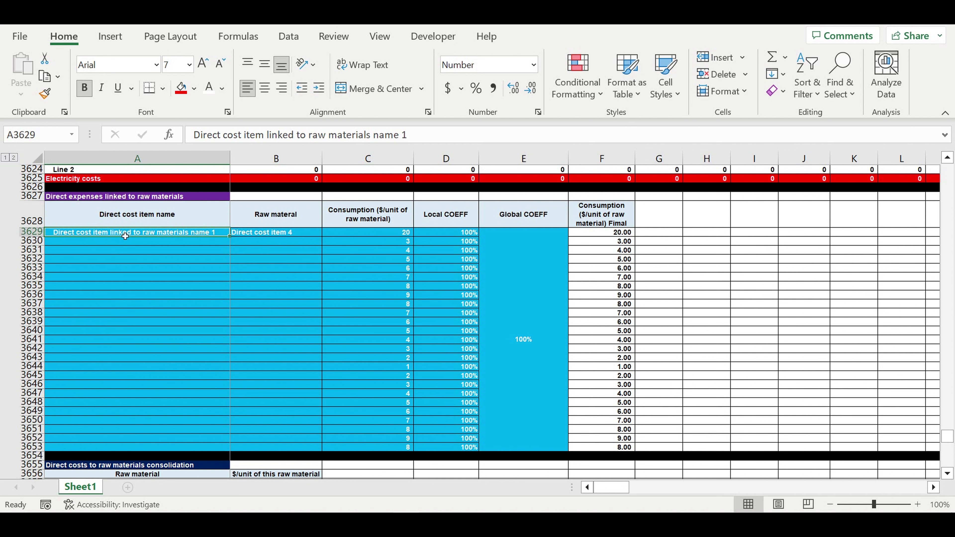
pyautogui.click(281, 233)
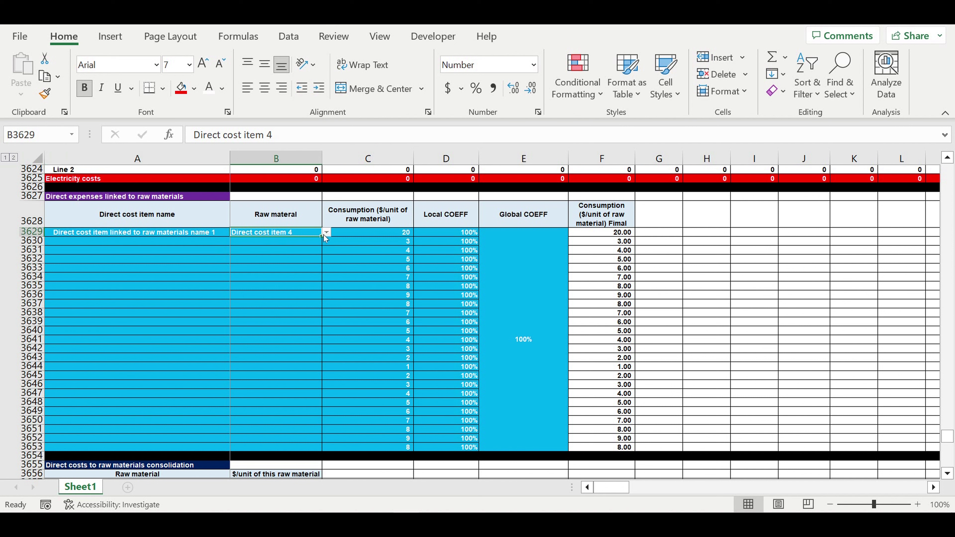
pyautogui.click(326, 233)
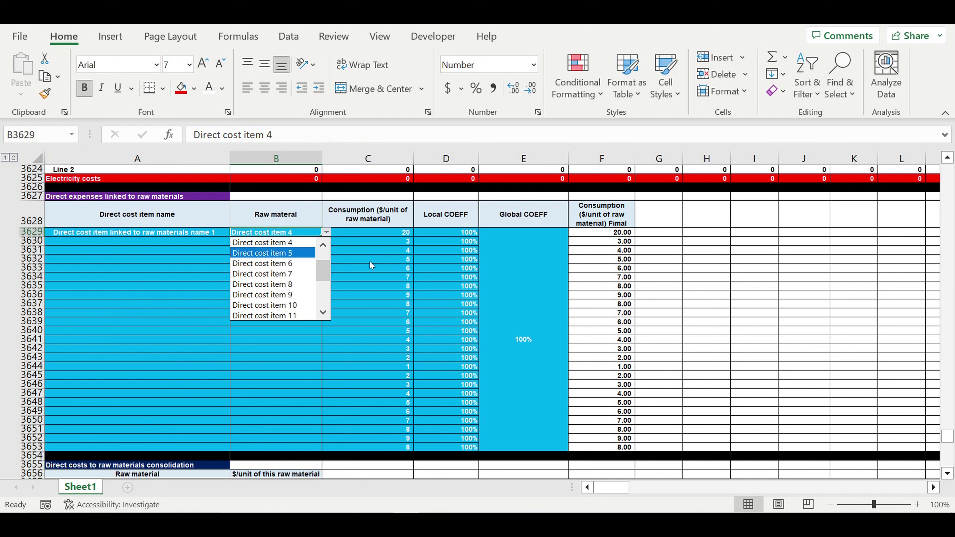
pyautogui.click(275, 235)
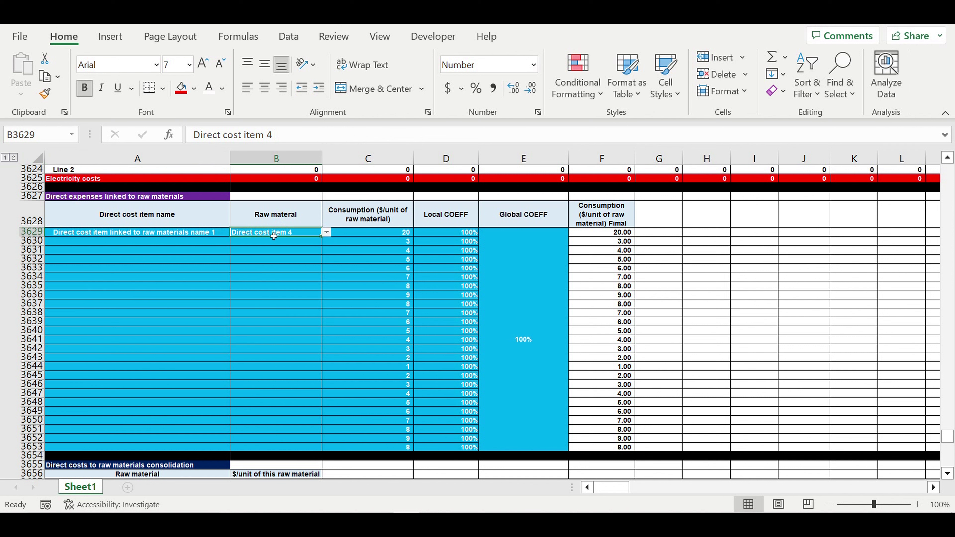
pyautogui.click(374, 235)
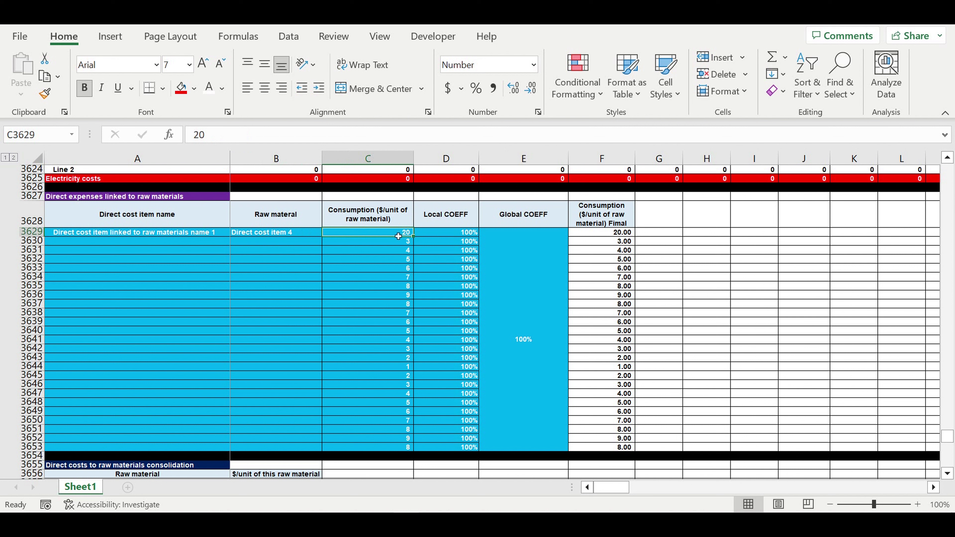
pyautogui.click(284, 234)
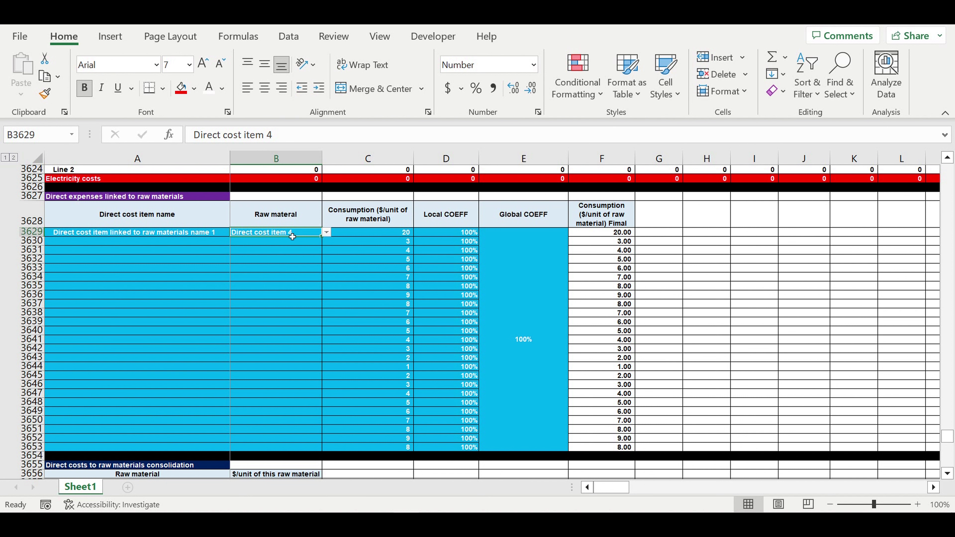
pyautogui.click(327, 232)
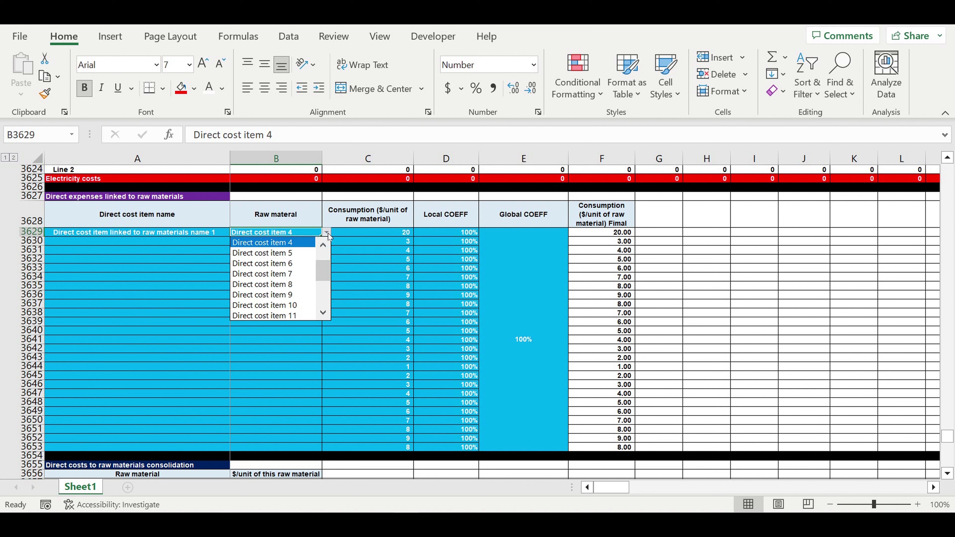
pyautogui.click(302, 243)
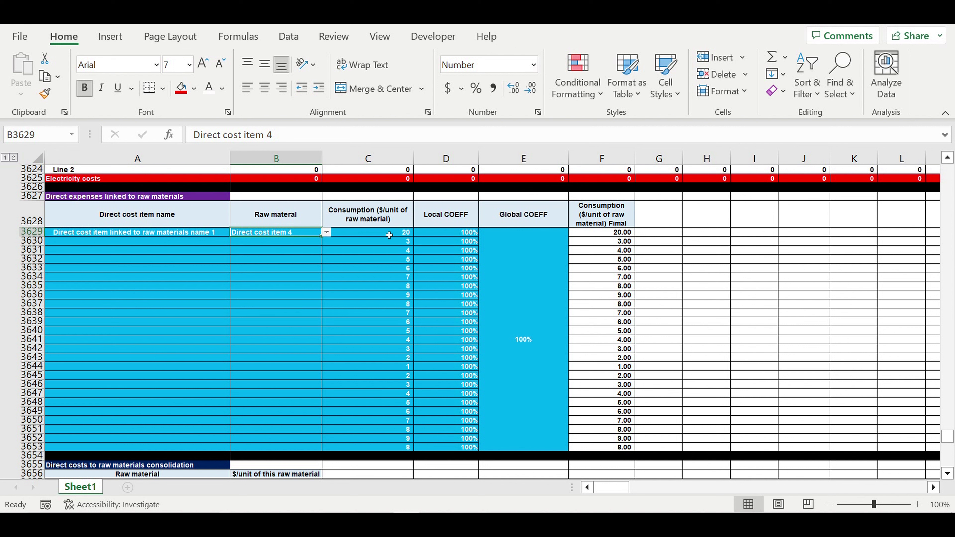
pyautogui.click(389, 235)
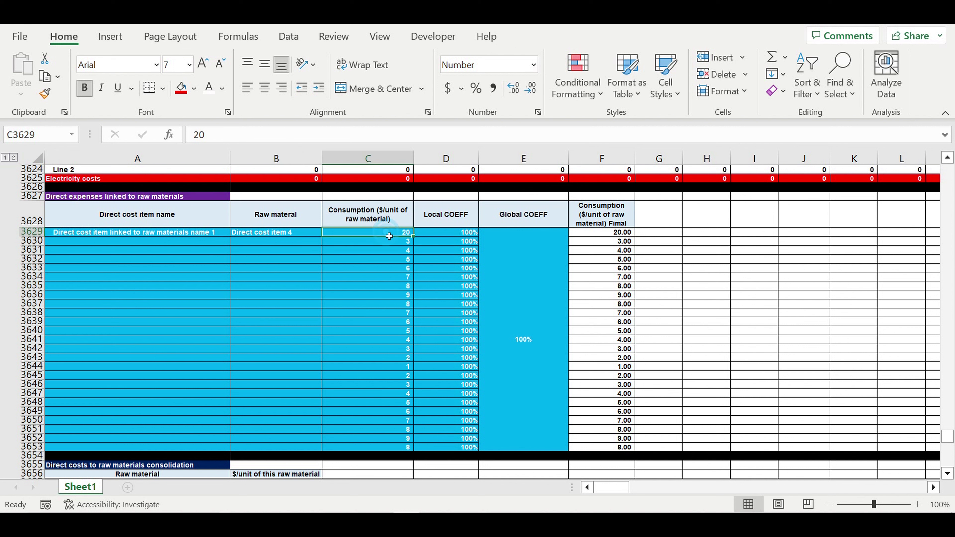
pyautogui.click(309, 236)
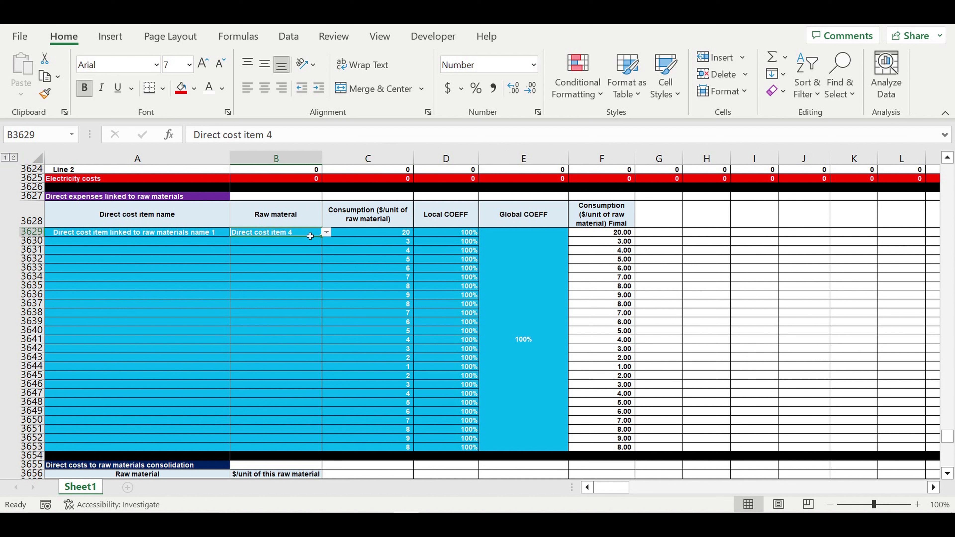
pyautogui.click(364, 234)
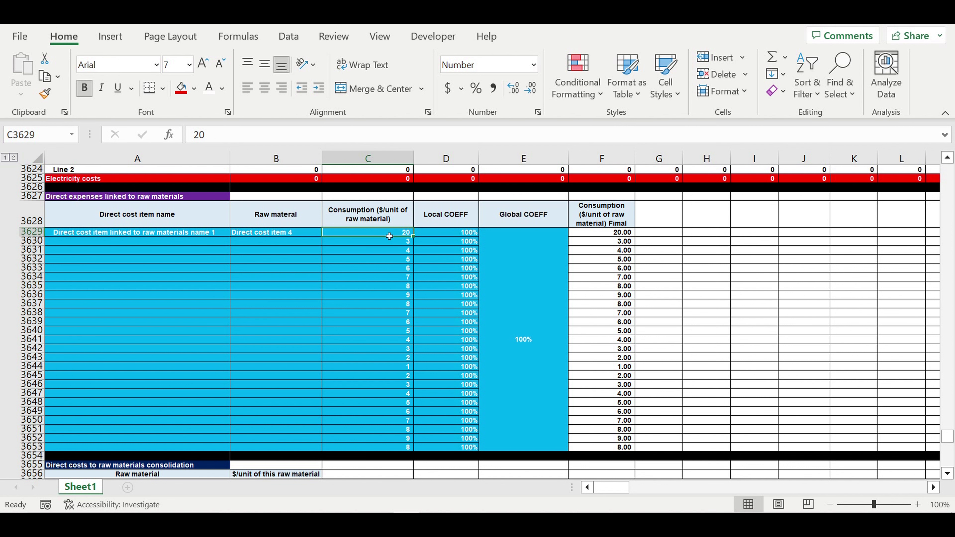
# - Check the consolidated per-unit cost and label of Direct cost item 4 in row 3660 against the monthly blocks below
pyautogui.scroll(-8, 441, 301)
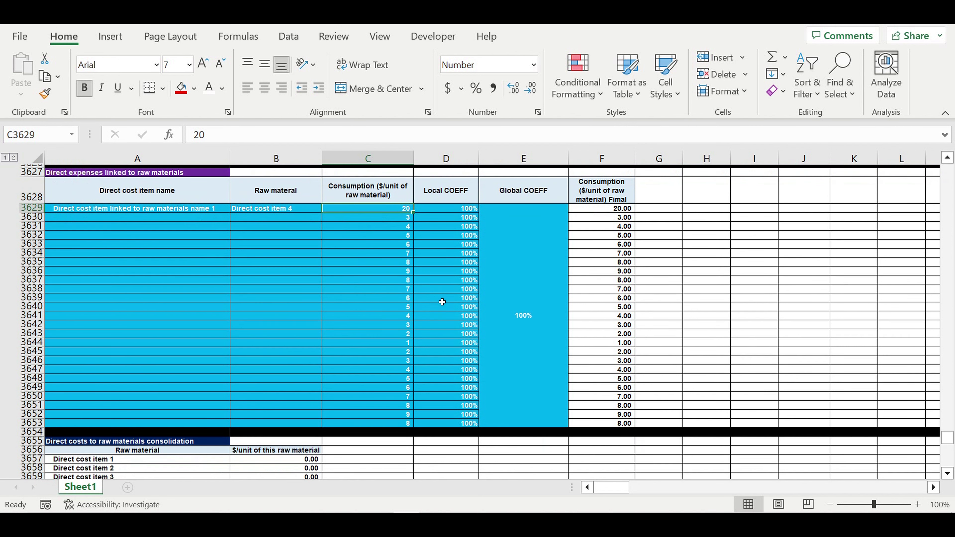
pyautogui.scroll(-4, 454, 306)
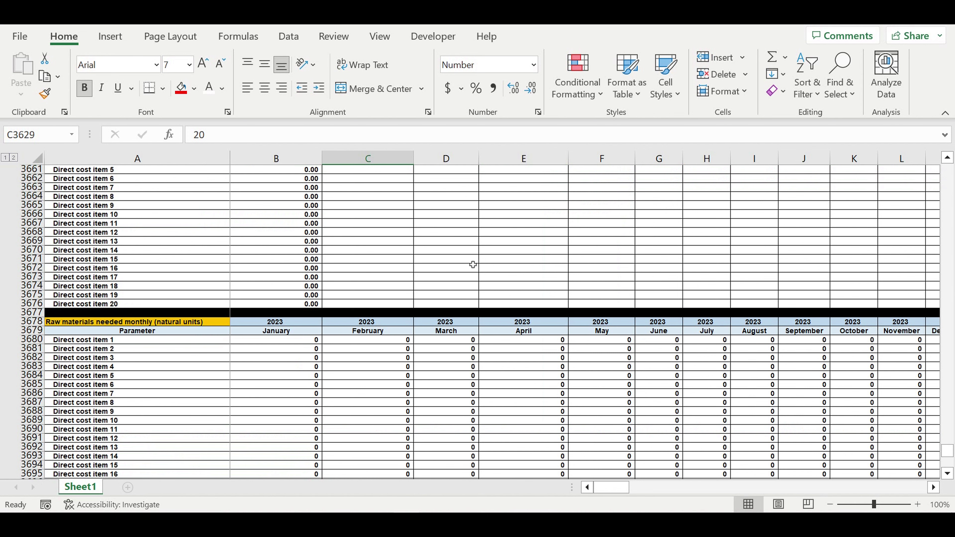
pyautogui.scroll(3, 471, 264)
pyautogui.click(305, 244)
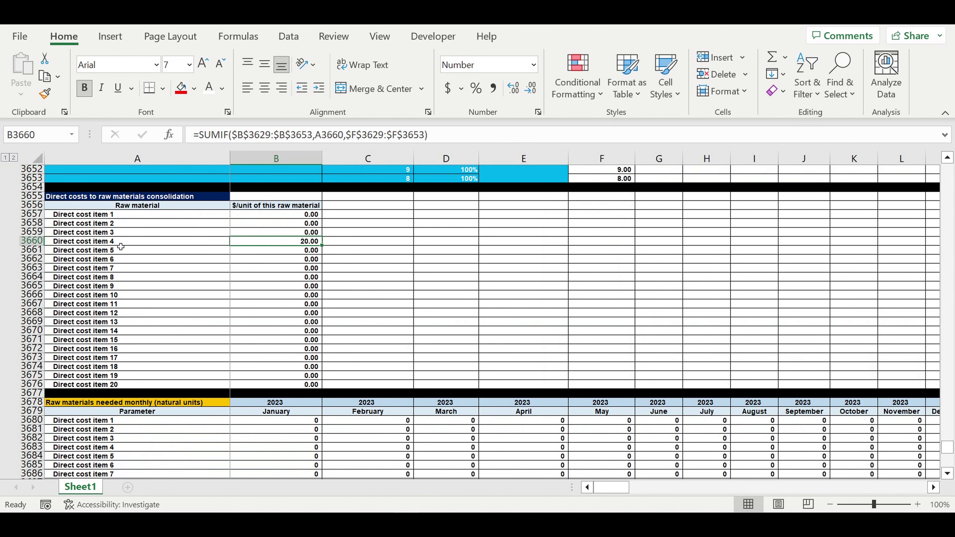
pyautogui.click(113, 244)
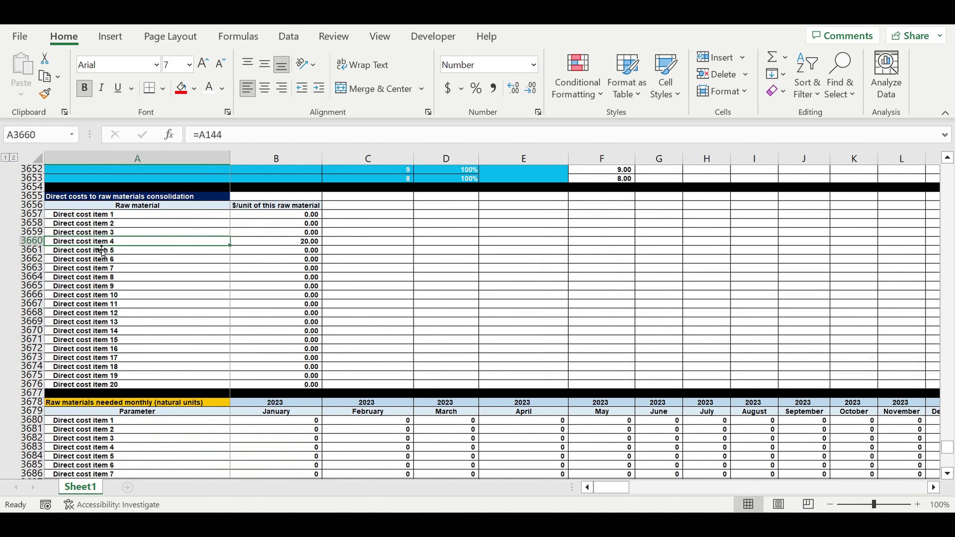
pyautogui.click(67, 243)
pyautogui.scroll(-8, 470, 307)
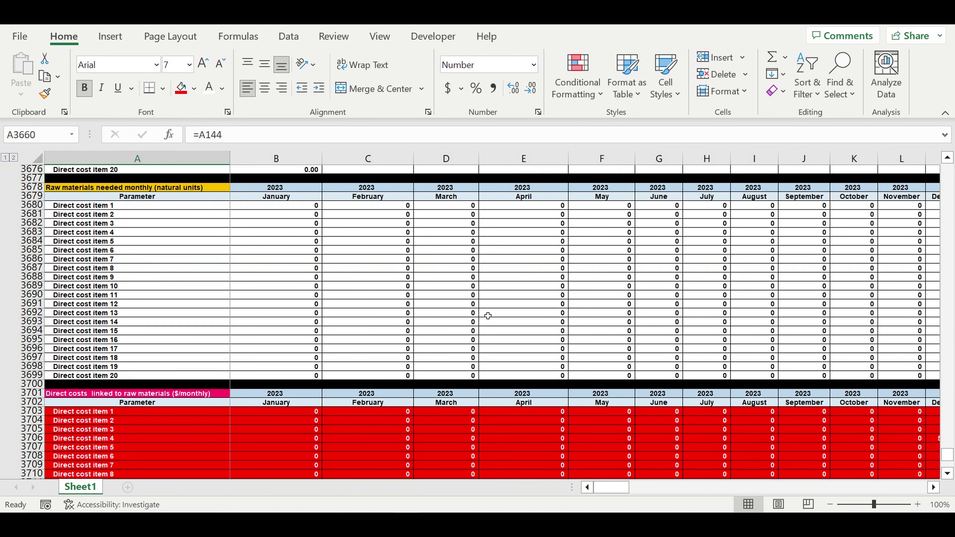
# - Check Direct cost item 4's December 2023 raw material quantity in row 3683 against its monthly dollar cost in row 3706
pyautogui.scroll(-3, 556, 299)
pyautogui.scroll(2, 556, 291)
pyautogui.scroll(2, 557, 289)
pyautogui.moveTo(611, 487); pyautogui.dragTo(630, 489)
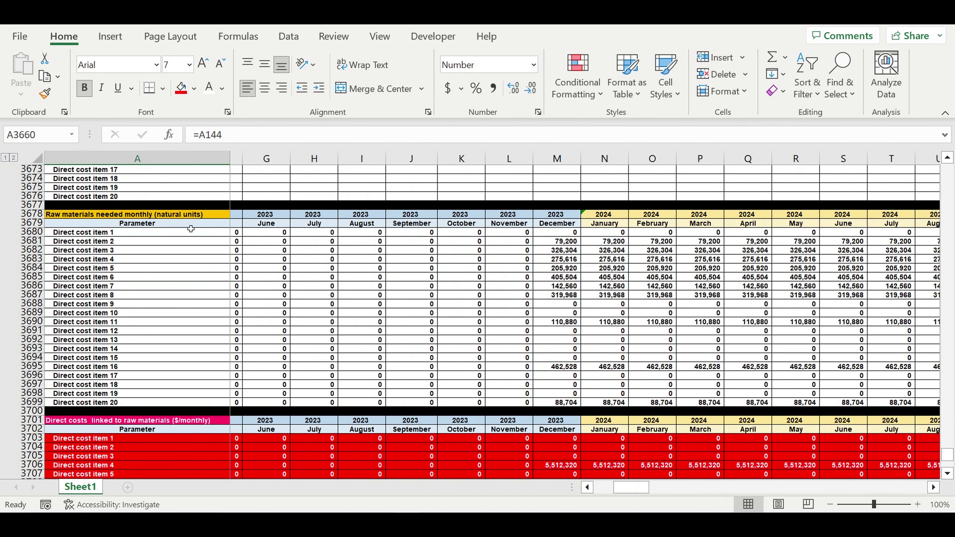
pyautogui.click(31, 259)
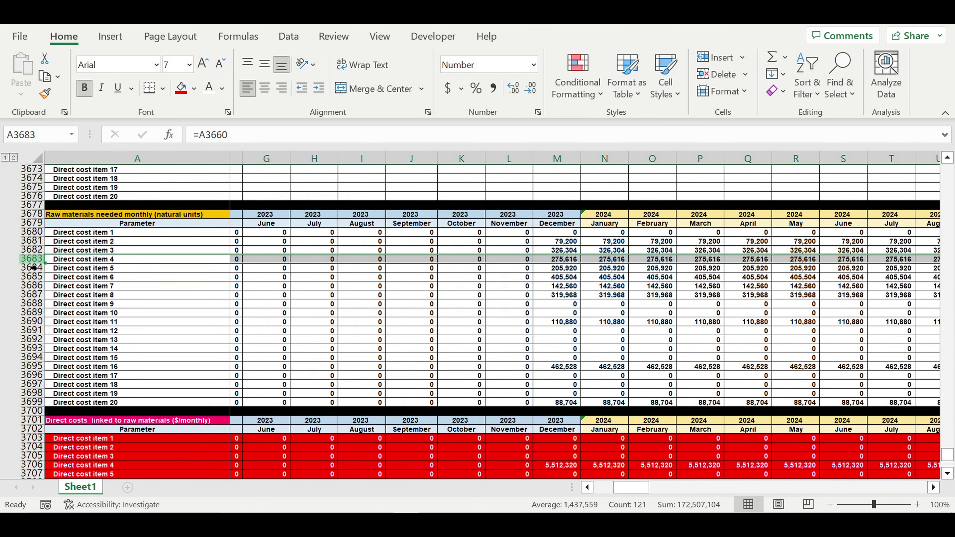
pyautogui.click(569, 259)
pyautogui.scroll(-4, 672, 348)
pyautogui.click(566, 359)
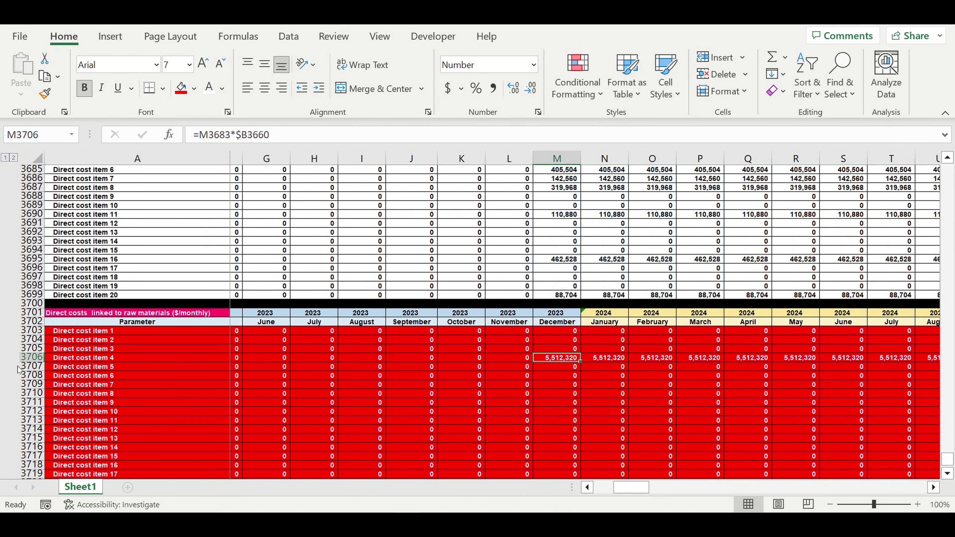
pyautogui.click(38, 361)
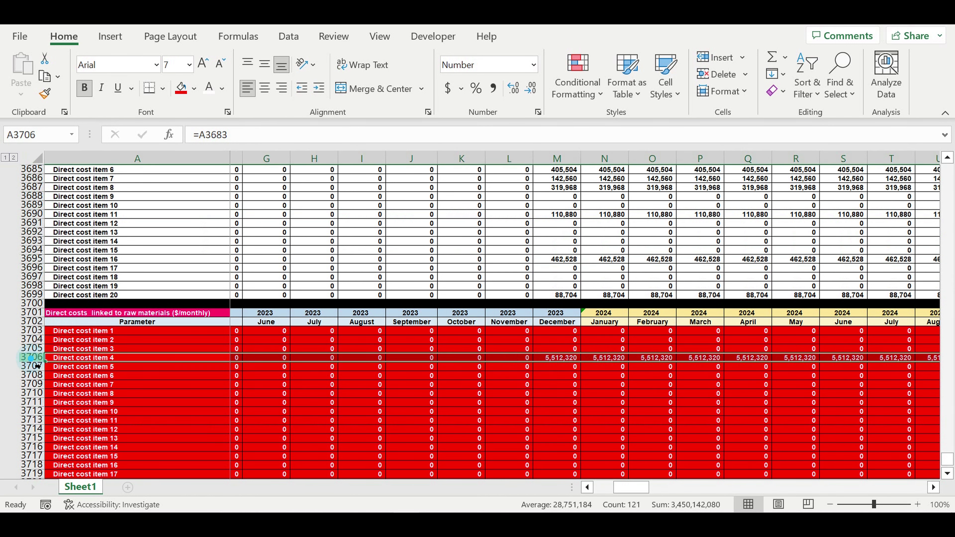
# - Undo the test change to the consumption in C3629 and the clearing of direct cost item names and raw materials in A3630:B3653
pyautogui.scroll(17, 183, 297)
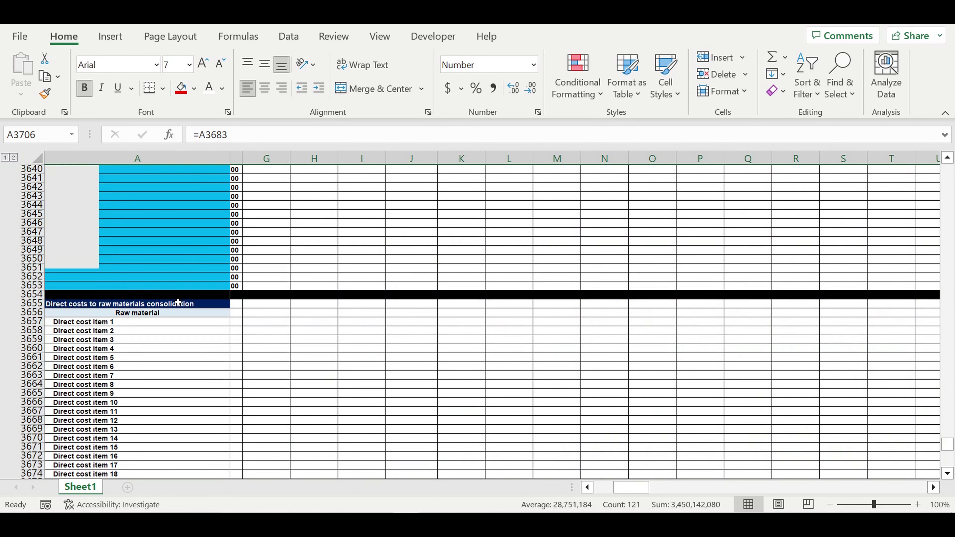
pyautogui.scroll(9, 183, 297)
pyautogui.moveTo(631, 487); pyautogui.dragTo(611, 487)
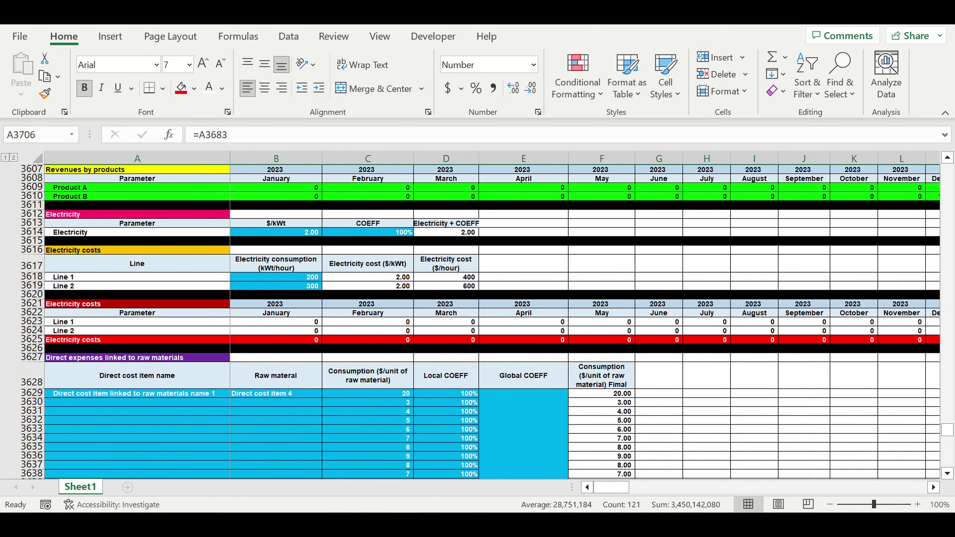
pyautogui.hotkey('ctrl', 'z')
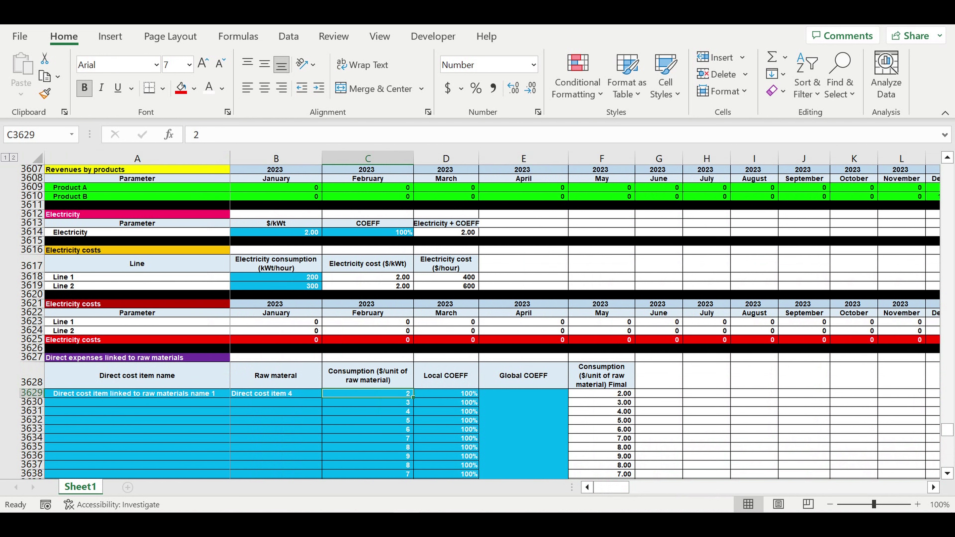
pyautogui.hotkey('ctrl', 'z')
pyautogui.hotkey('ctrl', 'z')
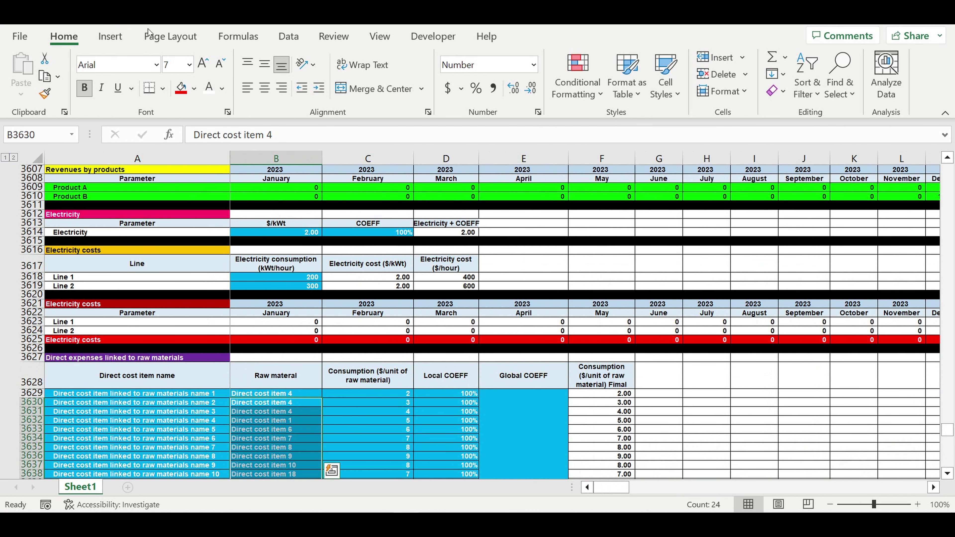
# - Review the direct cost item names, their linked raw materials and consumption values in A3629:C3653
pyautogui.scroll(-6, 196, 259)
pyautogui.scroll(-1, 196, 259)
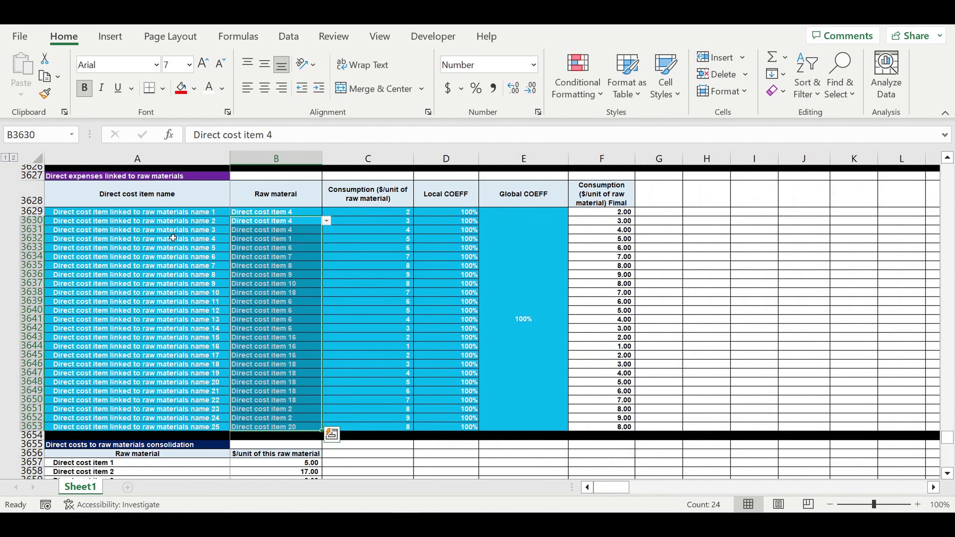
pyautogui.click(165, 206)
pyautogui.moveTo(165, 227); pyautogui.dragTo(151, 413)
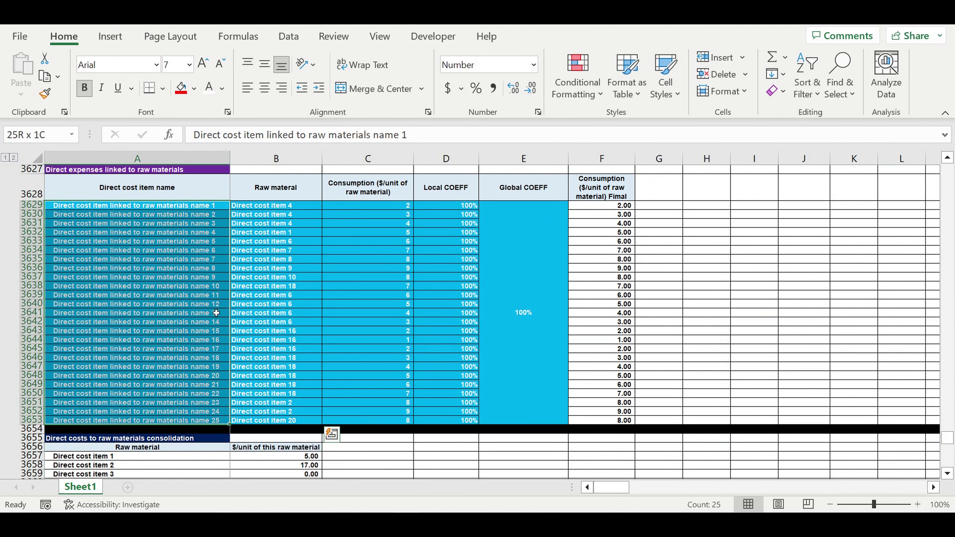
pyautogui.click(271, 210)
pyautogui.moveTo(272, 210); pyautogui.dragTo(270, 304)
pyautogui.moveTo(179, 207); pyautogui.dragTo(176, 348)
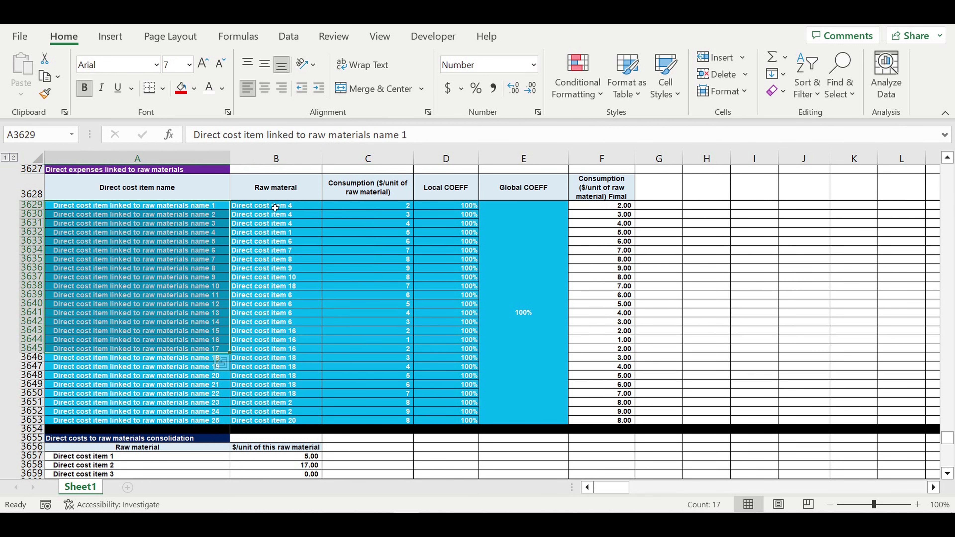
pyautogui.moveTo(275, 208); pyautogui.dragTo(273, 424)
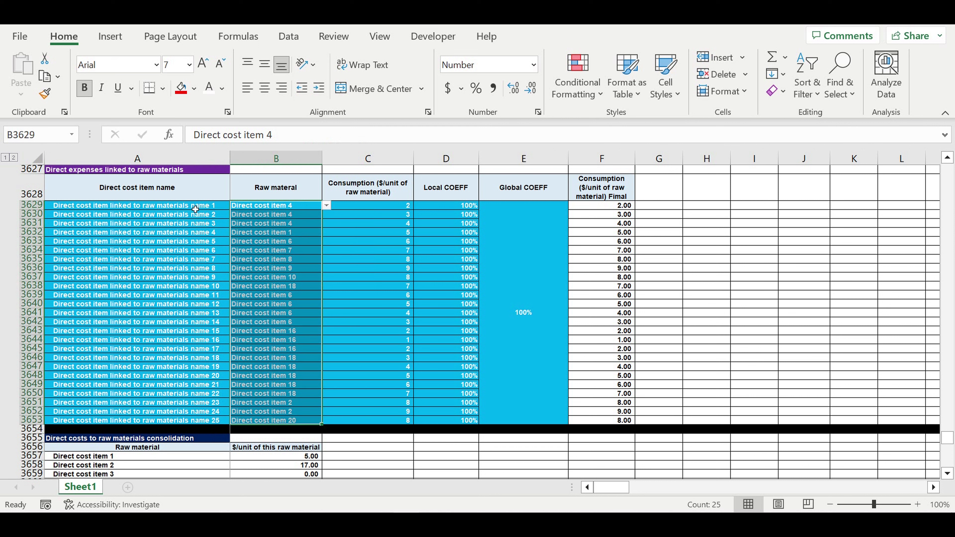
pyautogui.click(264, 208)
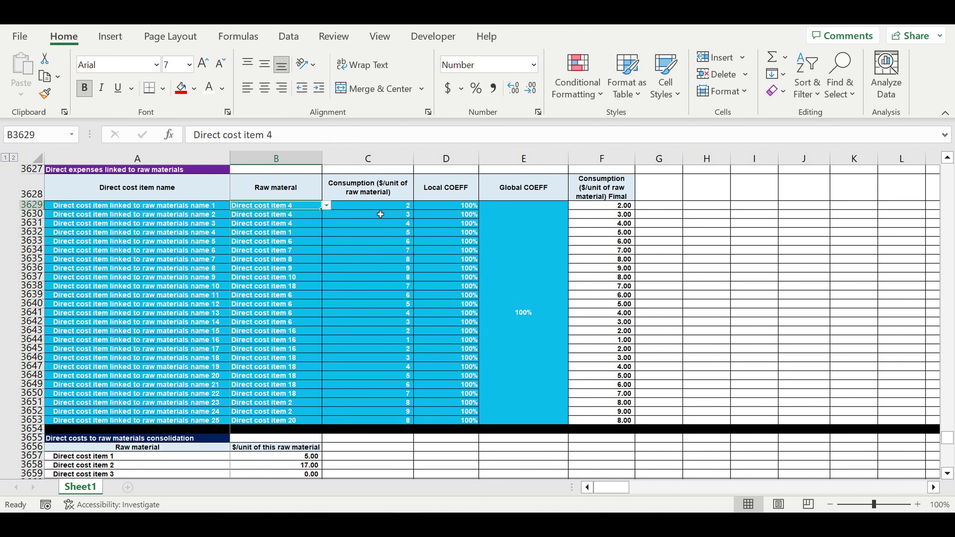
pyautogui.moveTo(403, 209); pyautogui.dragTo(398, 426)
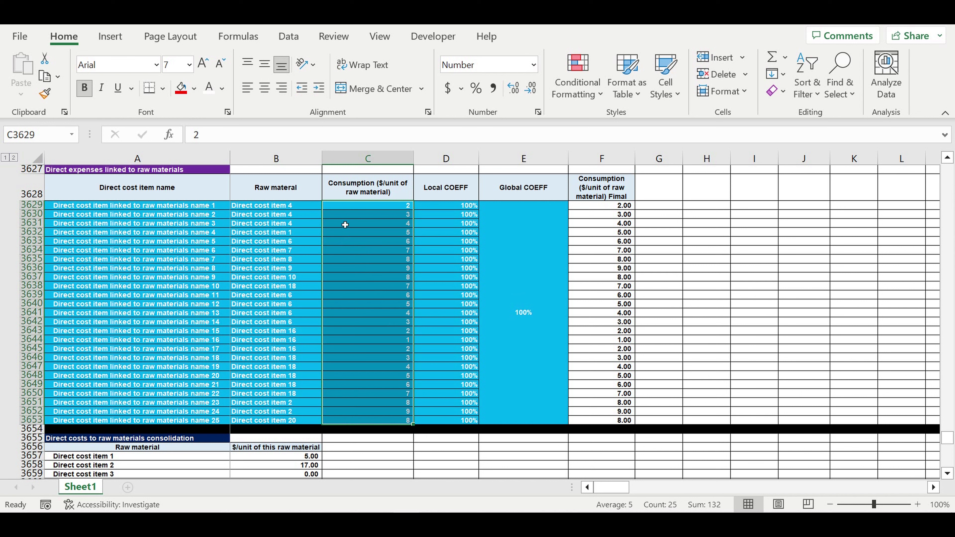
pyautogui.click(288, 208)
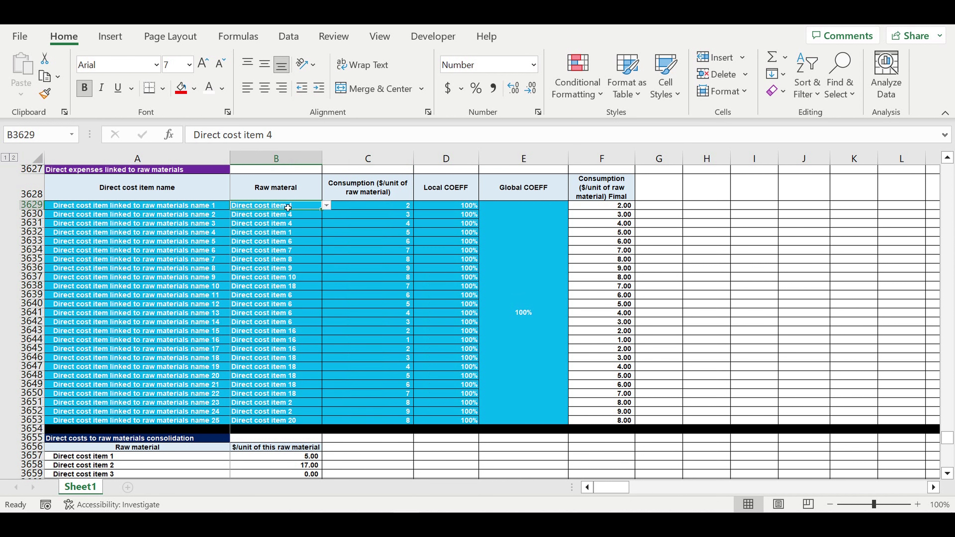
# - Examine the consolidated $/unit SUMIF formulas for several raw materials in the direct costs to raw materials consolidation block
pyautogui.scroll(-3, 465, 252)
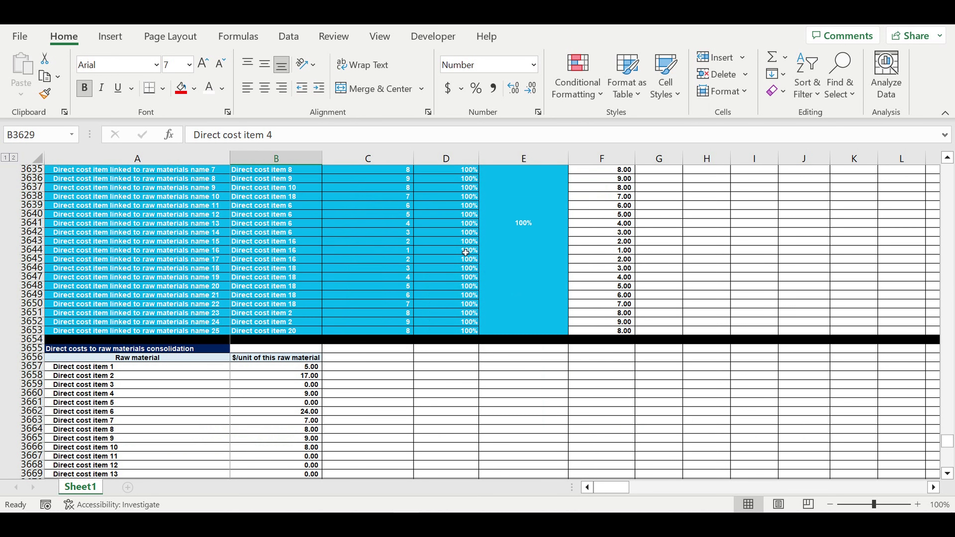
pyautogui.scroll(-5, 465, 252)
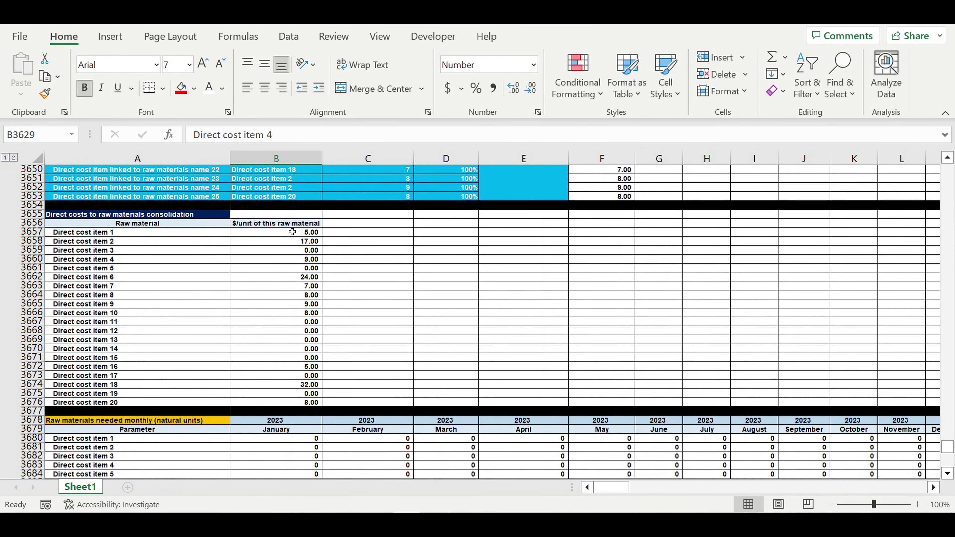
pyautogui.click(293, 232)
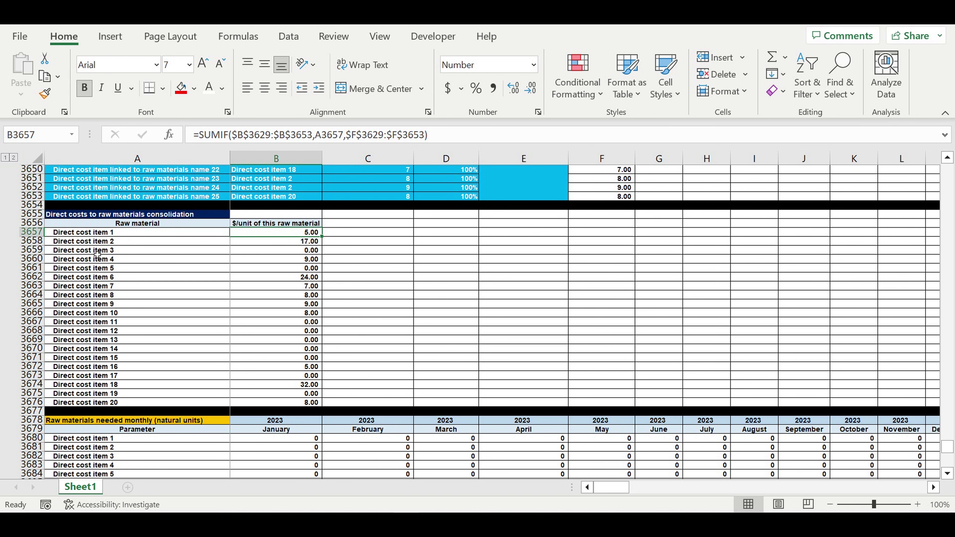
pyautogui.click(109, 250)
pyautogui.click(102, 295)
pyautogui.moveTo(108, 331); pyautogui.dragTo(107, 338)
pyautogui.click(288, 331)
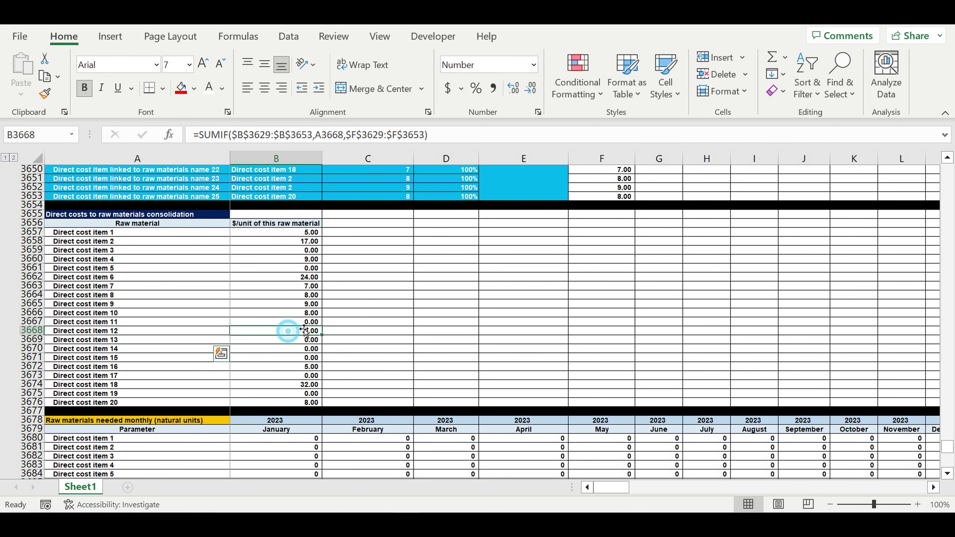
pyautogui.click(301, 277)
# - Compare the December 2023 raw material quantities in rows 3680–3699 with the corresponding direct costs in the block starting at row 3703
pyautogui.scroll(-3, 481, 327)
pyautogui.scroll(-6, 488, 321)
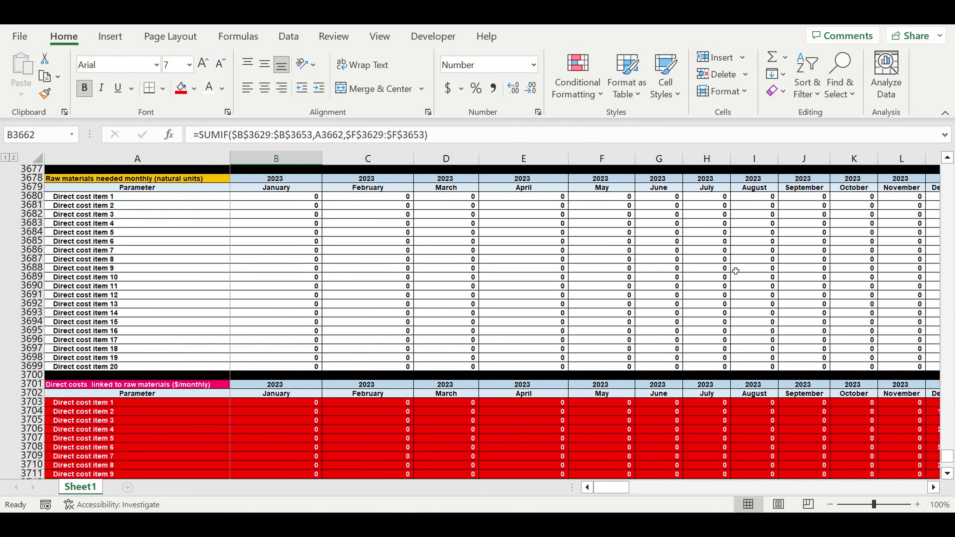
pyautogui.scroll(-4, 770, 361)
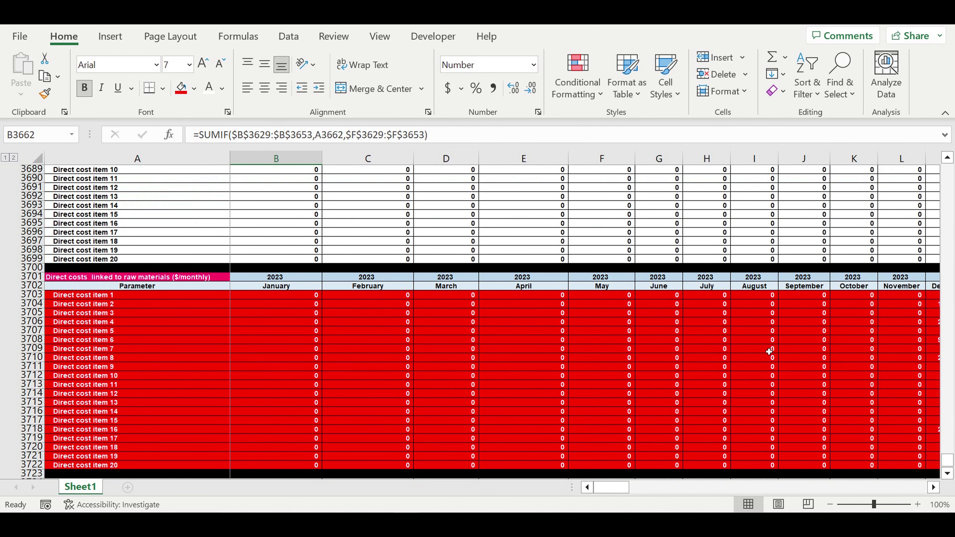
pyautogui.scroll(5, 538, 303)
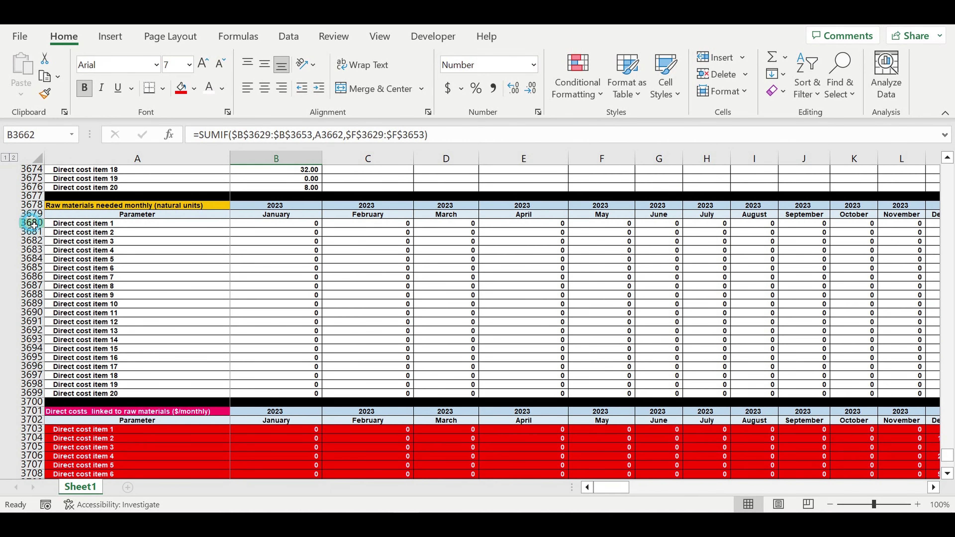
pyautogui.moveTo(33, 224); pyautogui.dragTo(39, 397)
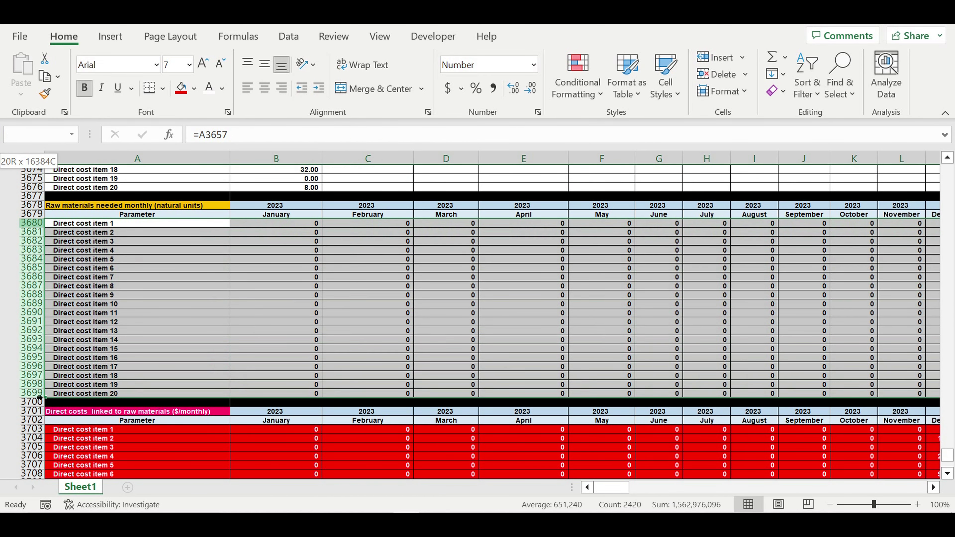
pyautogui.moveTo(618, 488); pyautogui.dragTo(640, 489)
pyautogui.moveTo(570, 232); pyautogui.dragTo(572, 376)
pyautogui.scroll(-4, 572, 376)
pyautogui.moveTo(569, 322); pyautogui.dragTo(567, 456)
# - Review the consolidated $/unit values in B3657:B3676 and the SUMIF formula in B3657
pyautogui.scroll(16, 332, 330)
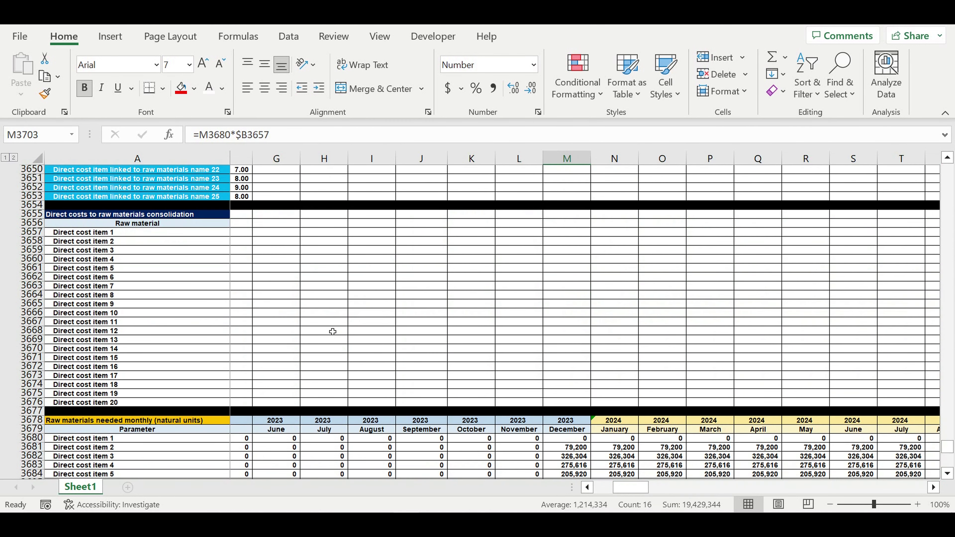
pyautogui.scroll(2, 316, 286)
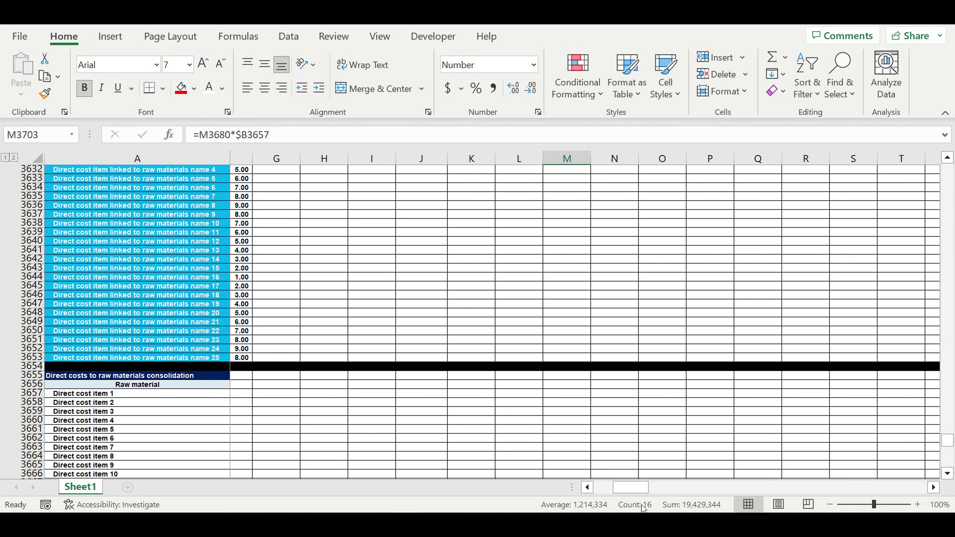
pyautogui.moveTo(603, 489); pyautogui.dragTo(584, 489)
pyautogui.scroll(-6, 394, 383)
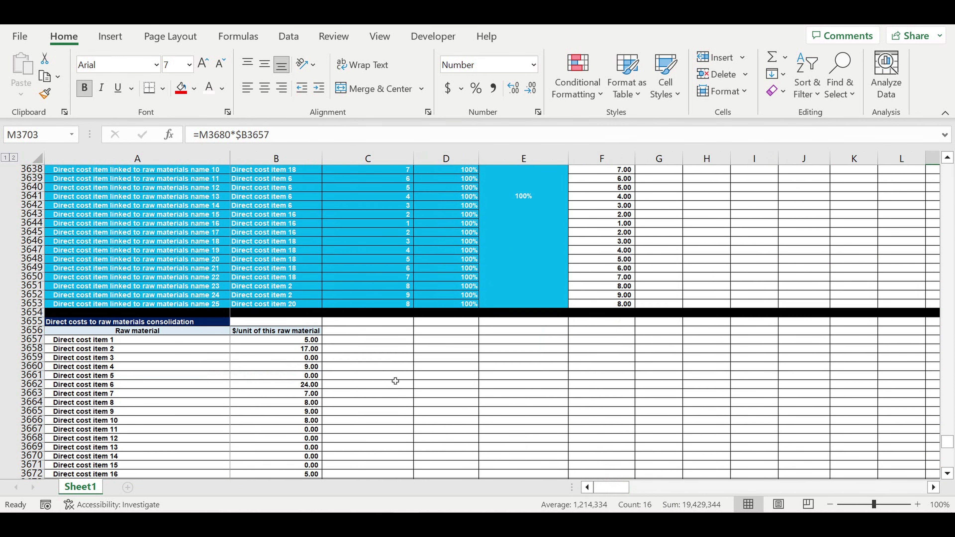
pyautogui.moveTo(292, 233); pyautogui.dragTo(282, 398)
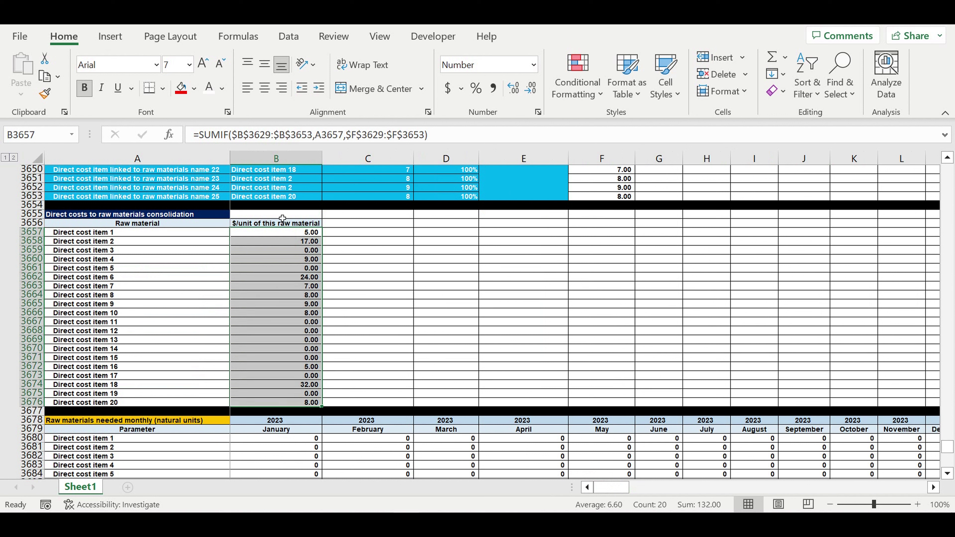
pyautogui.click(292, 234)
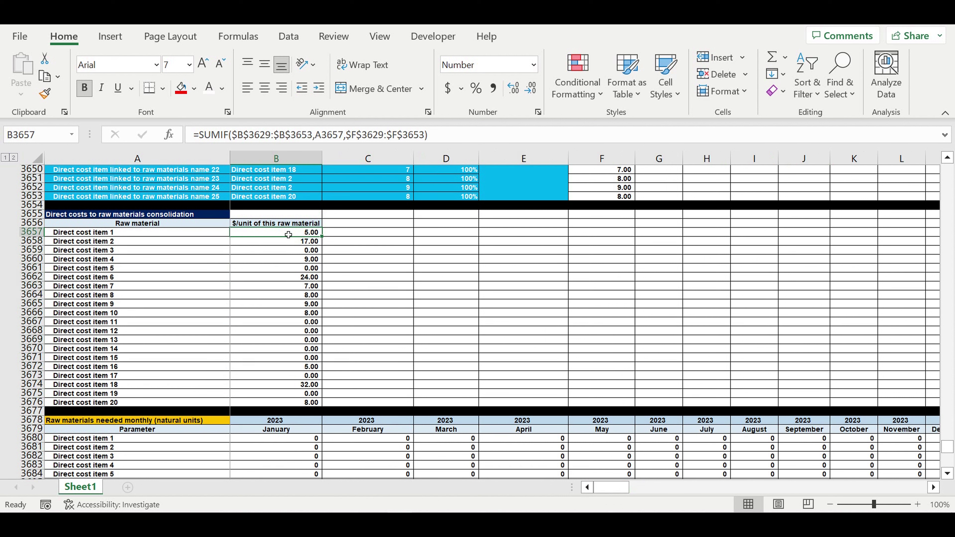
# - Review the monthly direct costs linked to raw materials block and its item labels in A3703:A3722
pyautogui.scroll(-8, 531, 314)
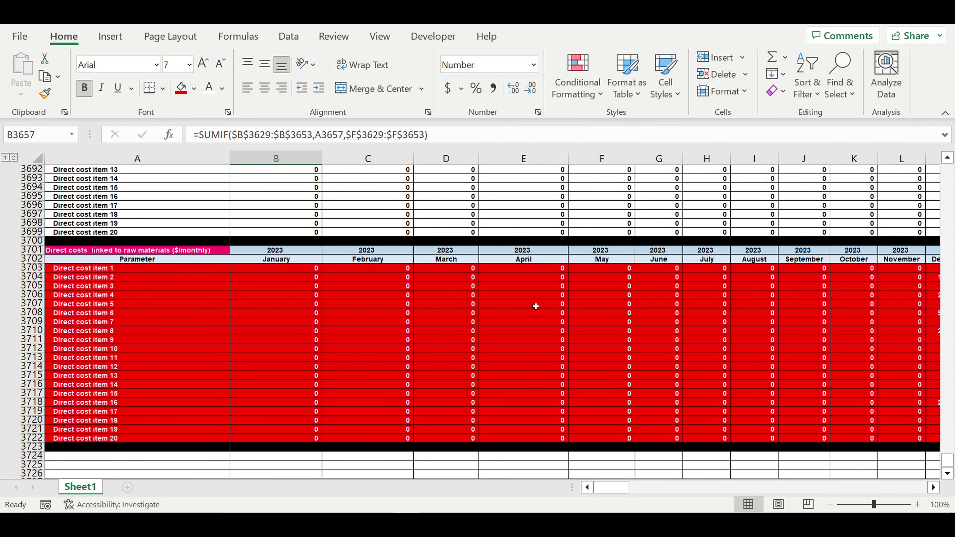
pyautogui.scroll(3, 273, 351)
pyautogui.scroll(-4, 142, 326)
pyautogui.moveTo(85, 241); pyautogui.dragTo(76, 414)
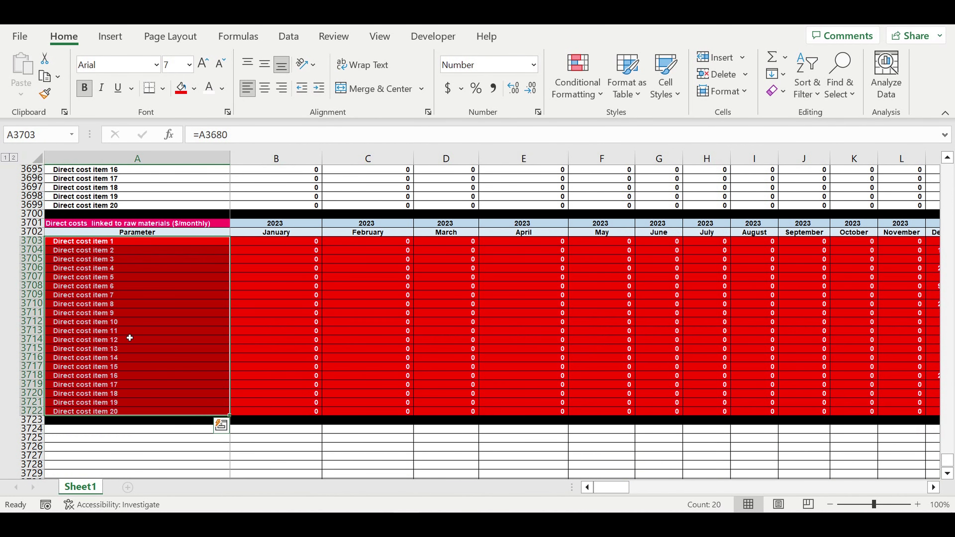
# - Review the Electricity heading and the Line 1 and Line 2 labels in the electricity costs section
pyautogui.scroll(14, 130, 336)
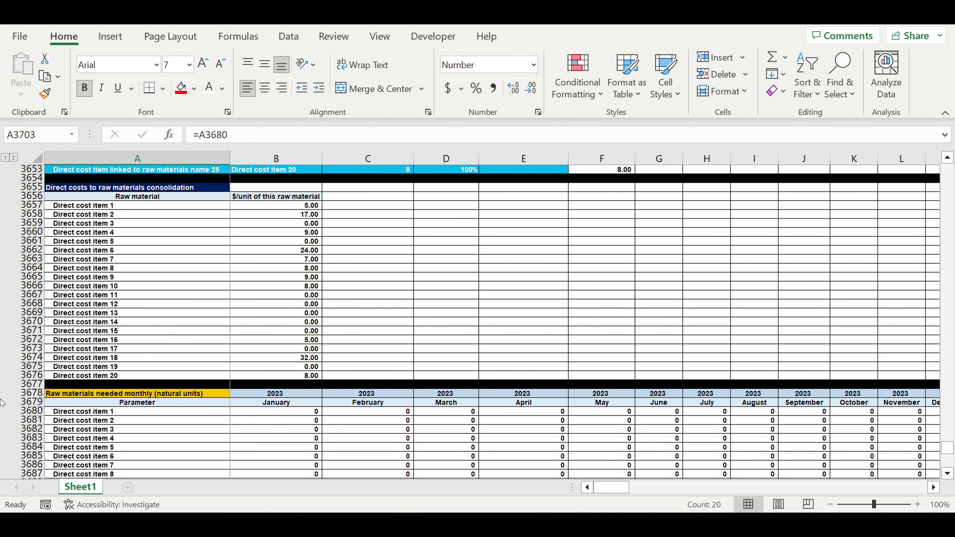
pyautogui.scroll(8, 19, 356)
pyautogui.scroll(7, 19, 356)
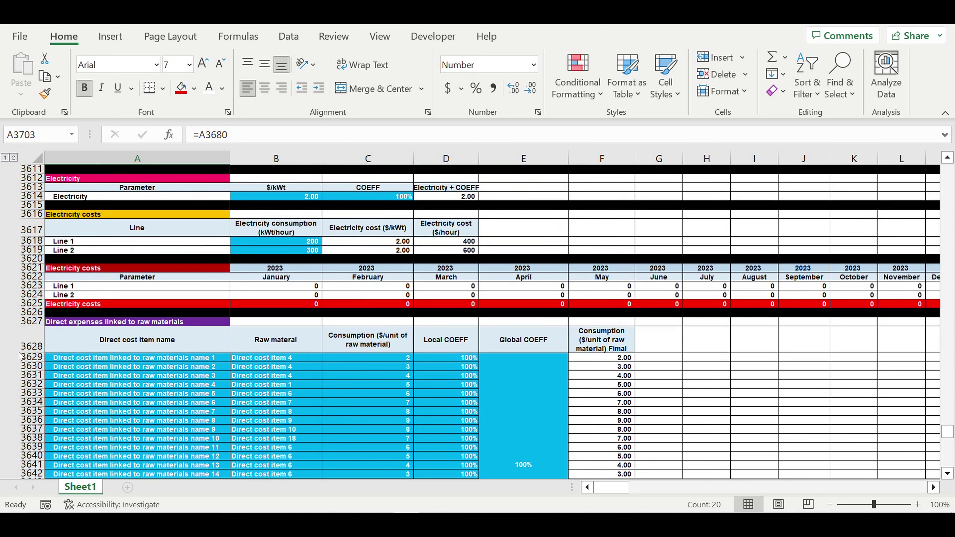
pyautogui.click(77, 206)
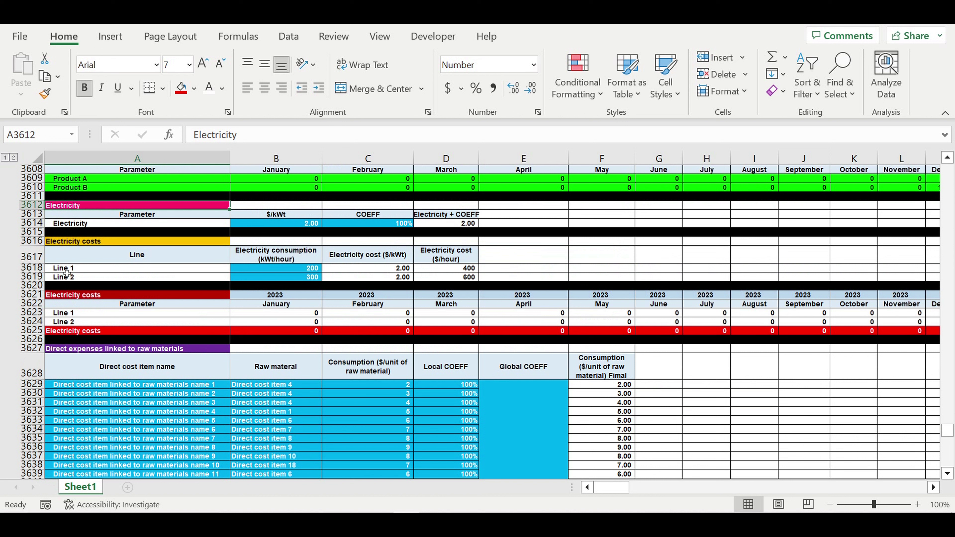
pyautogui.click(92, 271)
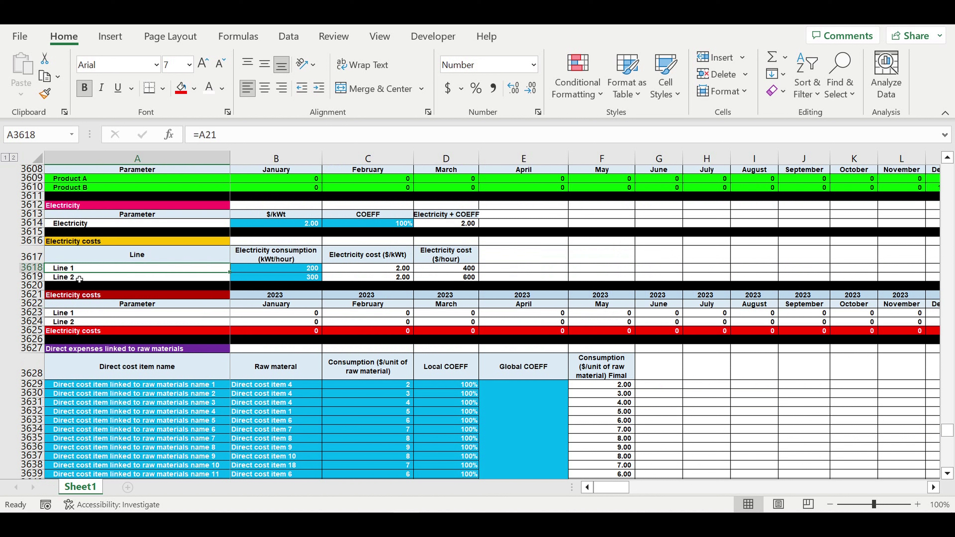
pyautogui.click(92, 277)
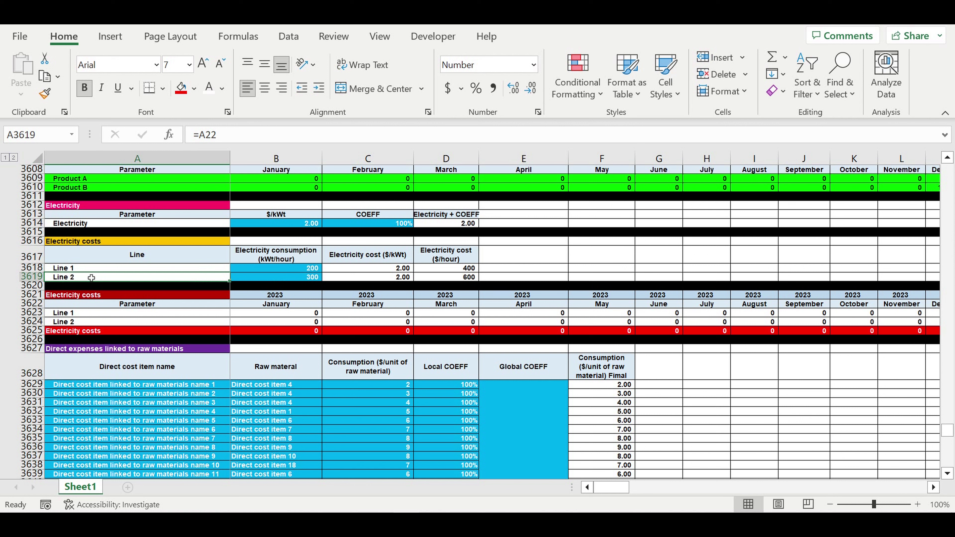